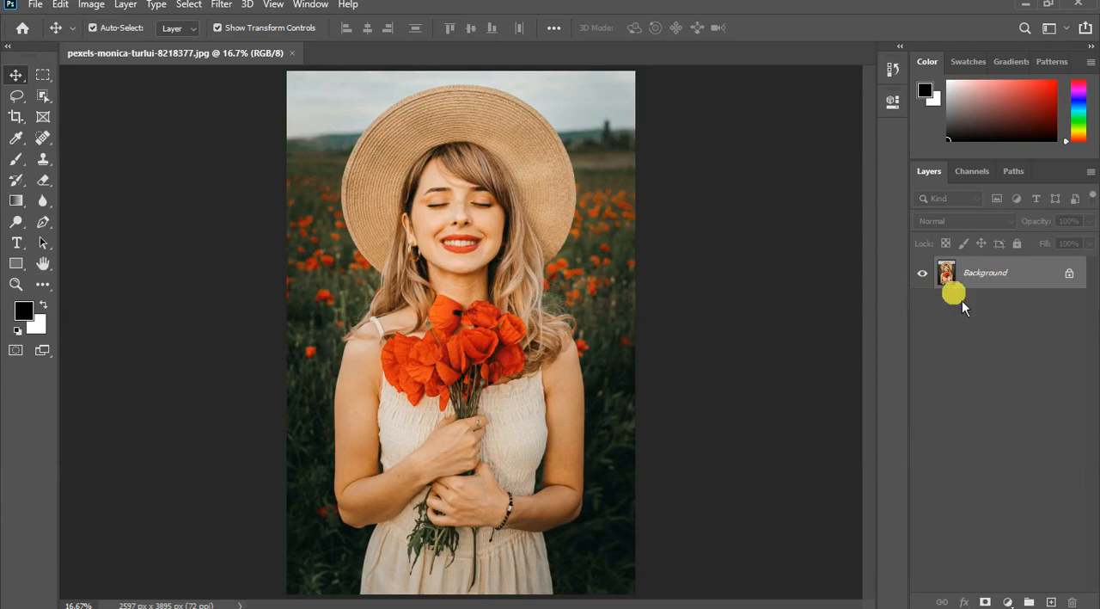
- Duplicate the Background layer, then unlock the original and hide it
key(ctrl+j)
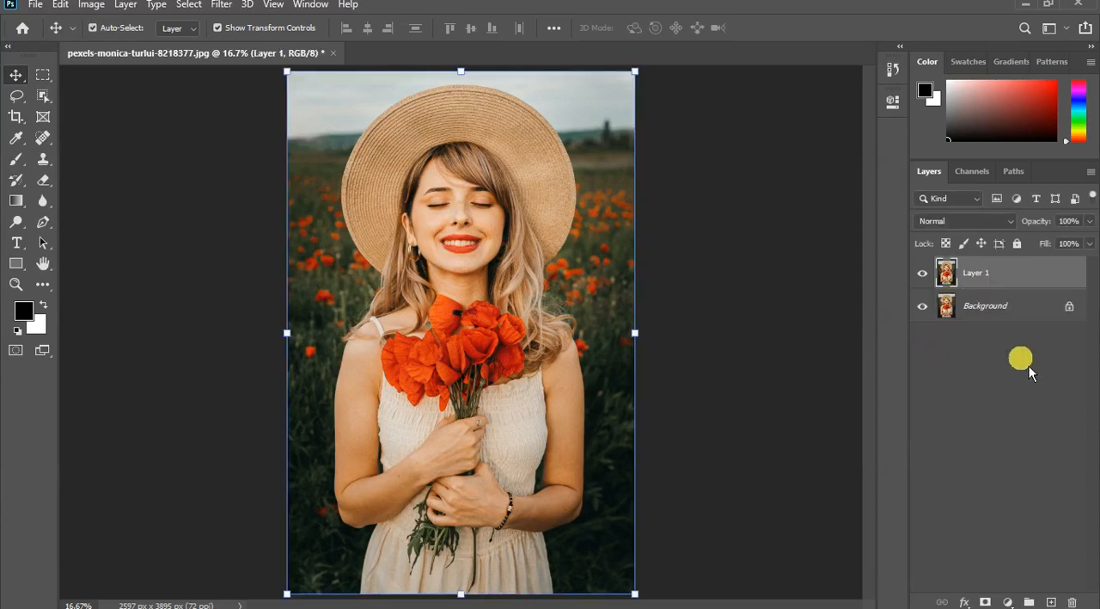
click(1070, 306)
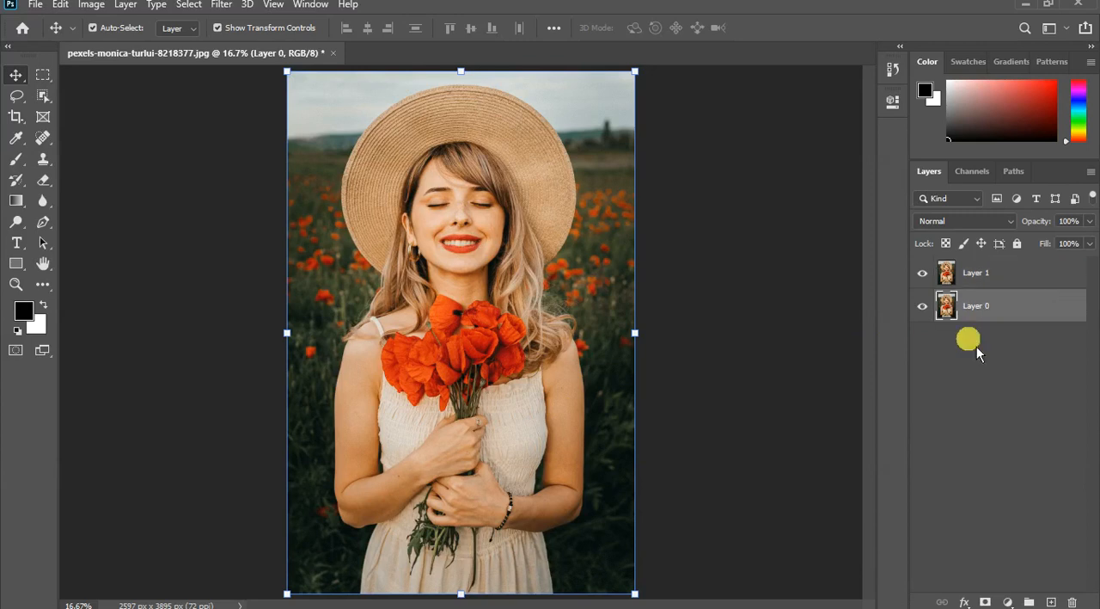
click(926, 308)
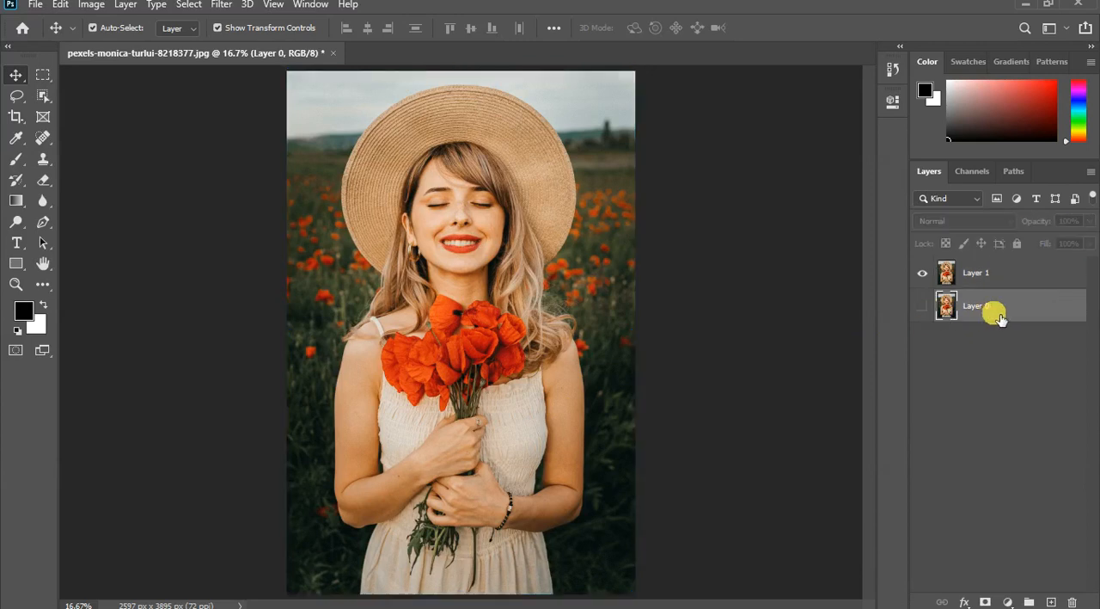
- Create a new layer group and place the duplicate photo layer inside it
click(1003, 280)
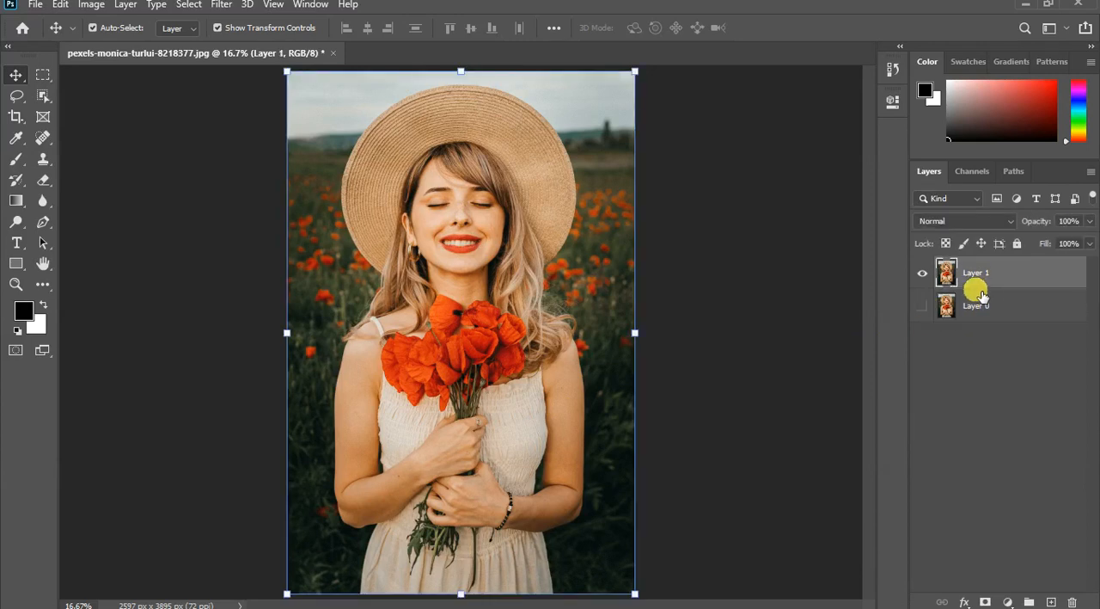
click(1030, 602)
mouse_move(990, 295)
mouse_down()
mouse_move(1003, 284)
mouse_move(994, 278)
mouse_up()
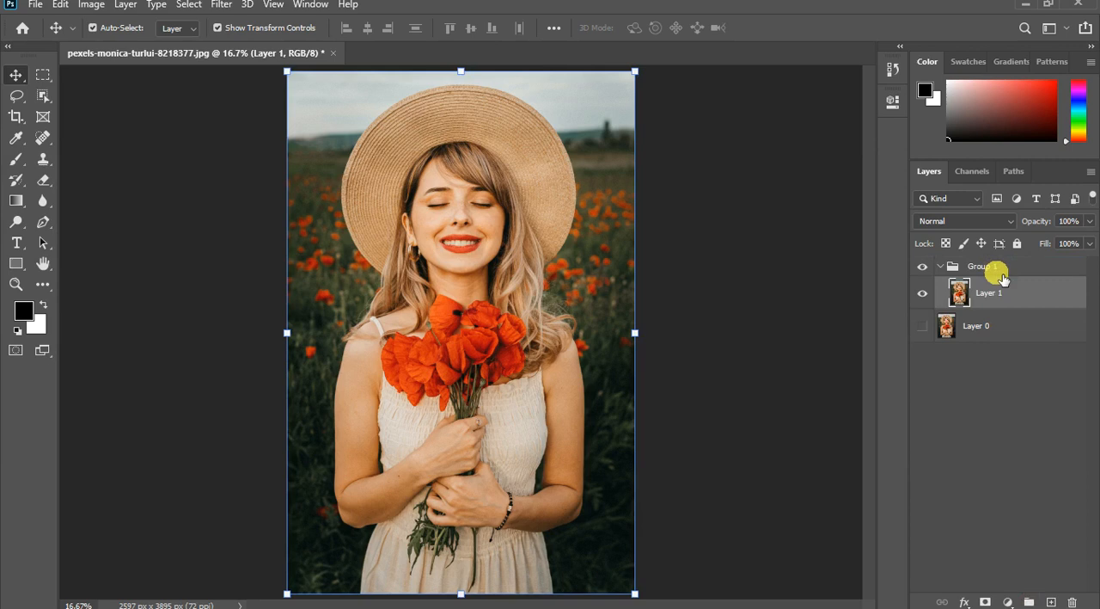
click(942, 267)
click(923, 267)
click(923, 267)
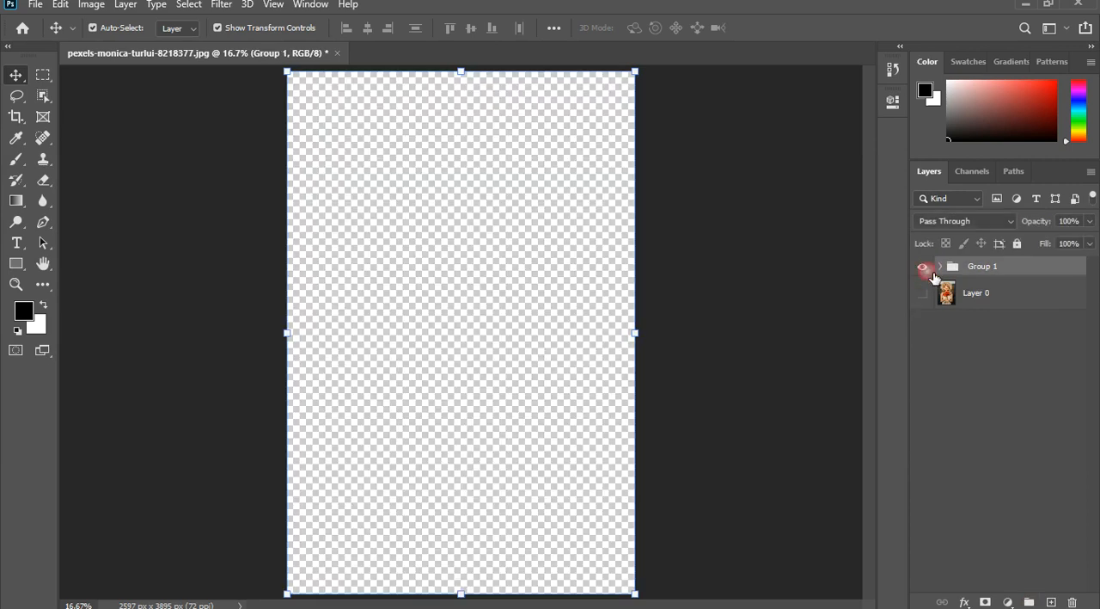
click(974, 271)
click(941, 267)
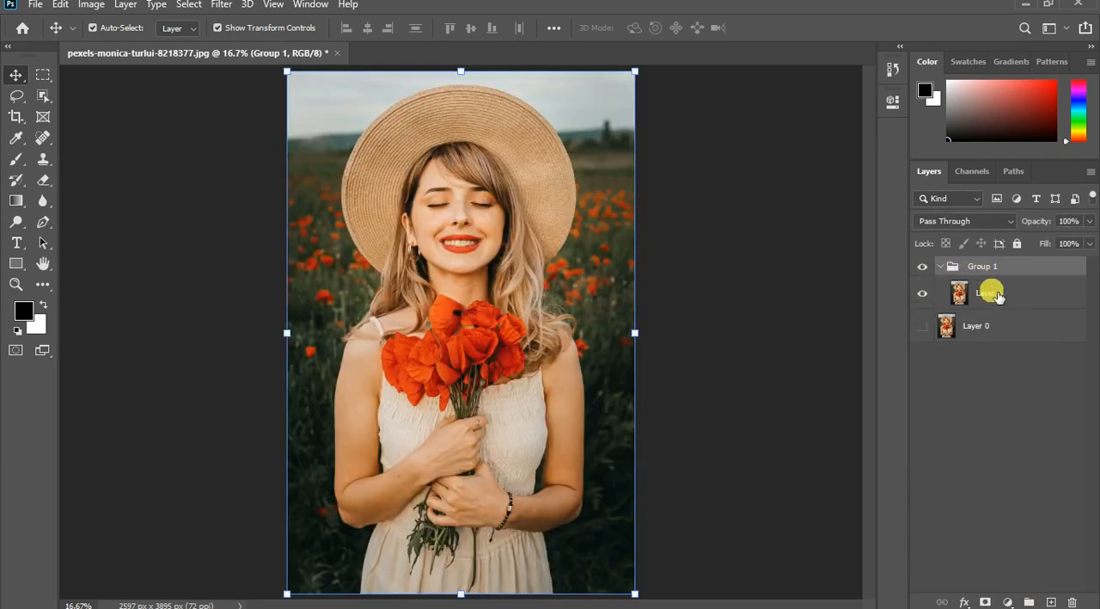
- Open Color Range on the grouped photo layer and sample the red and orange tones across the bouquet's poppies
click(997, 295)
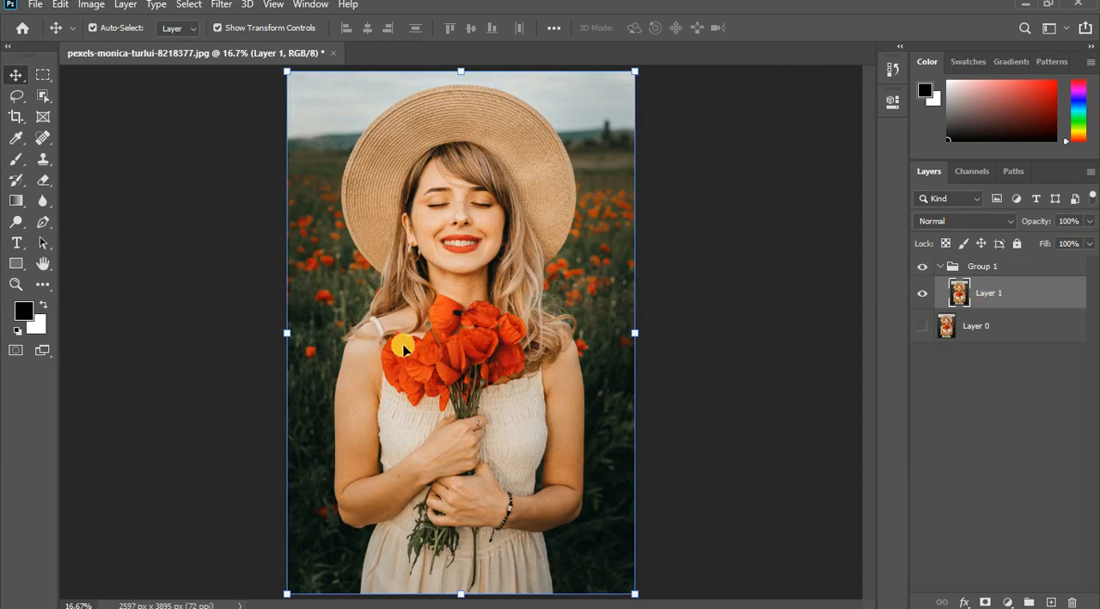
click(191, 5)
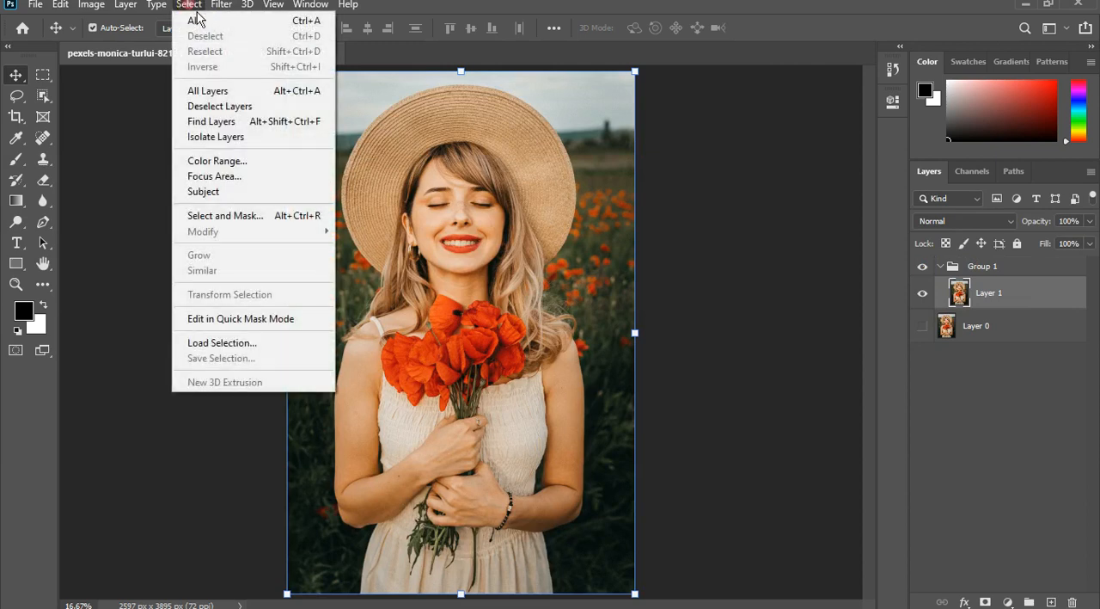
click(226, 162)
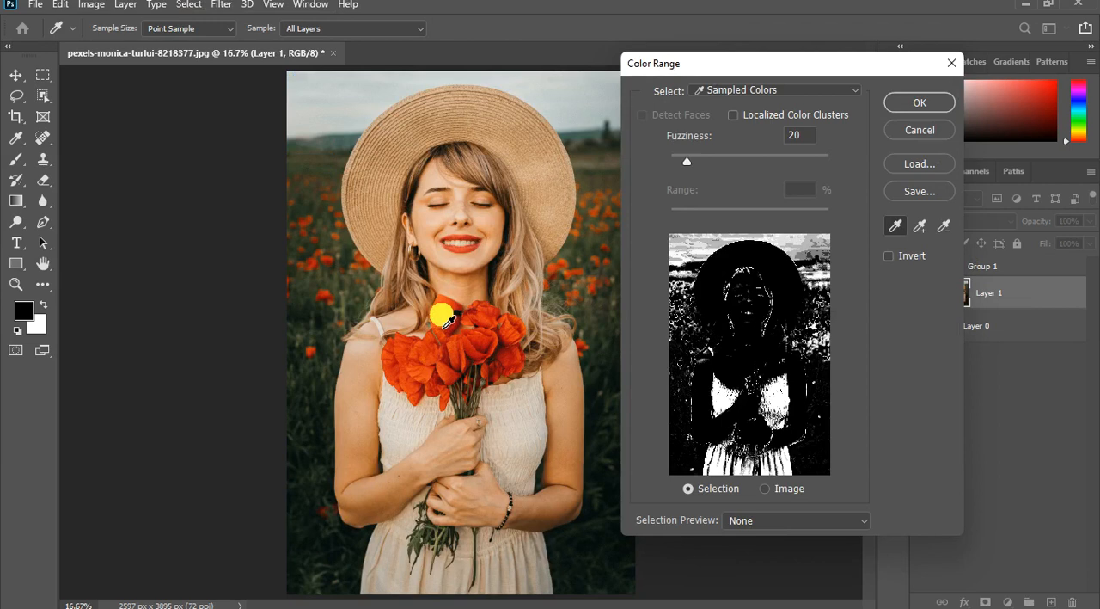
click(488, 359)
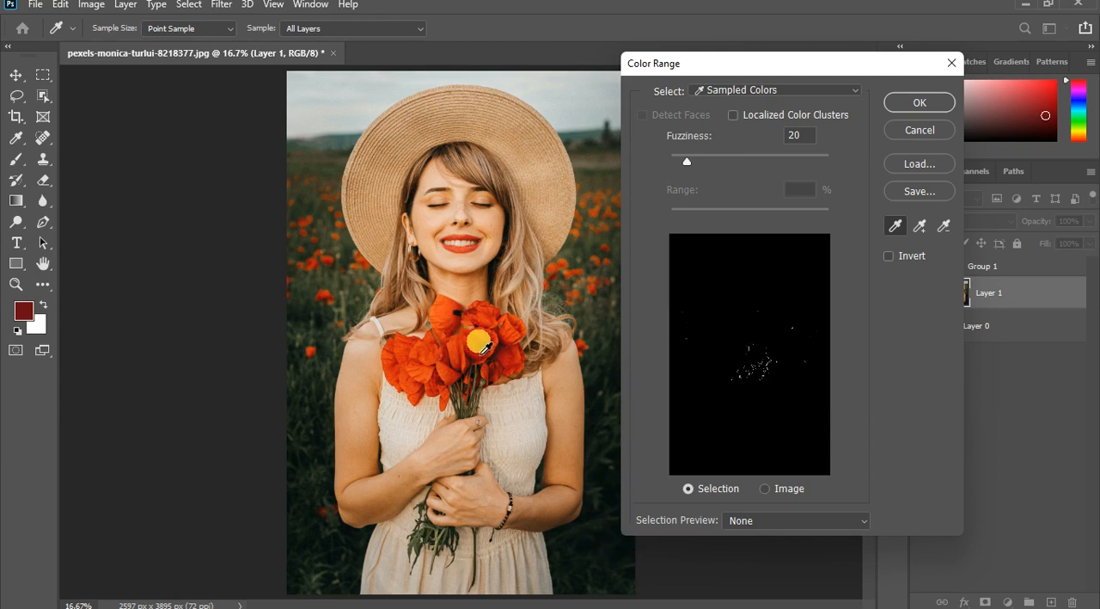
click(479, 343)
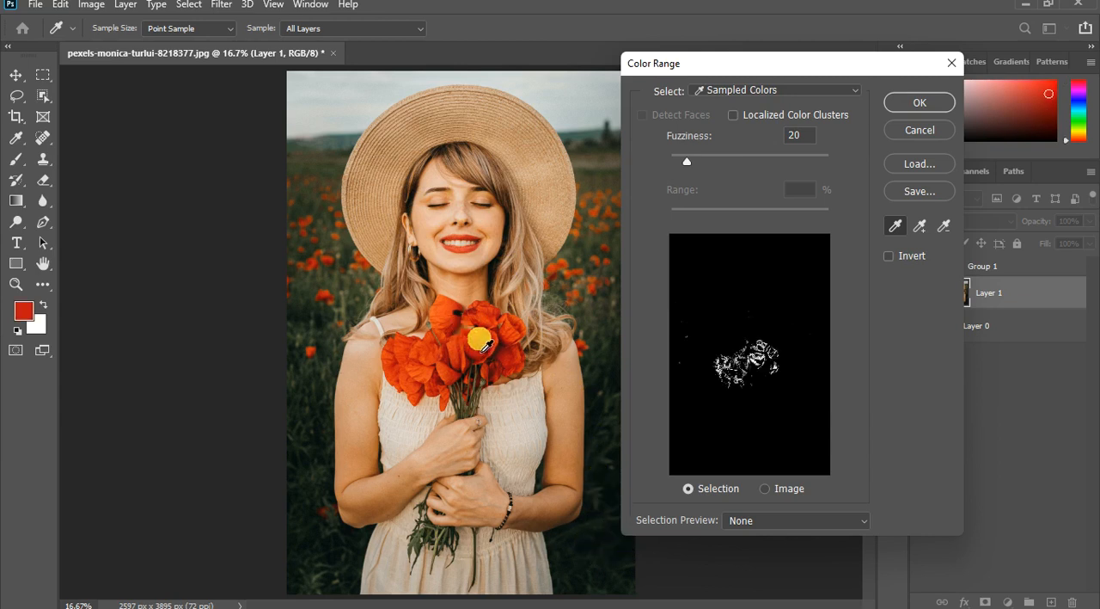
click(427, 361)
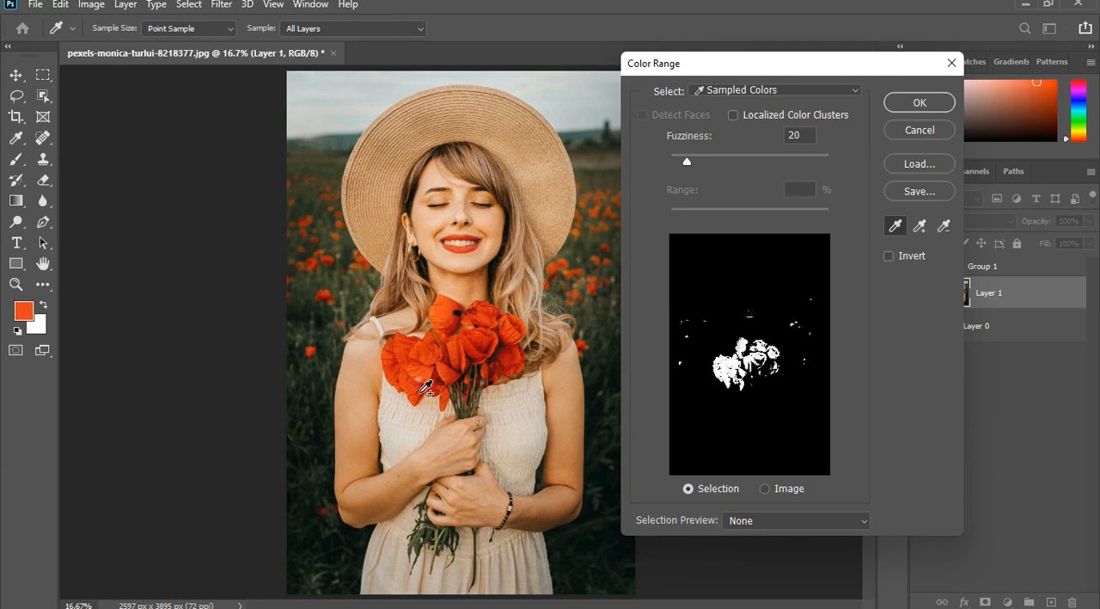
click(411, 386)
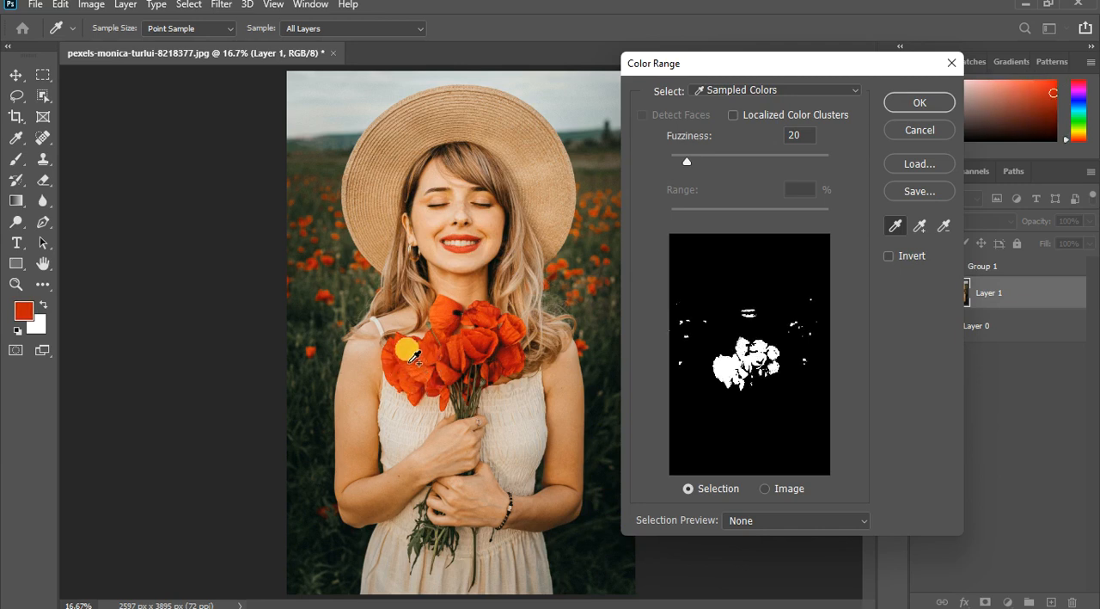
click(475, 315)
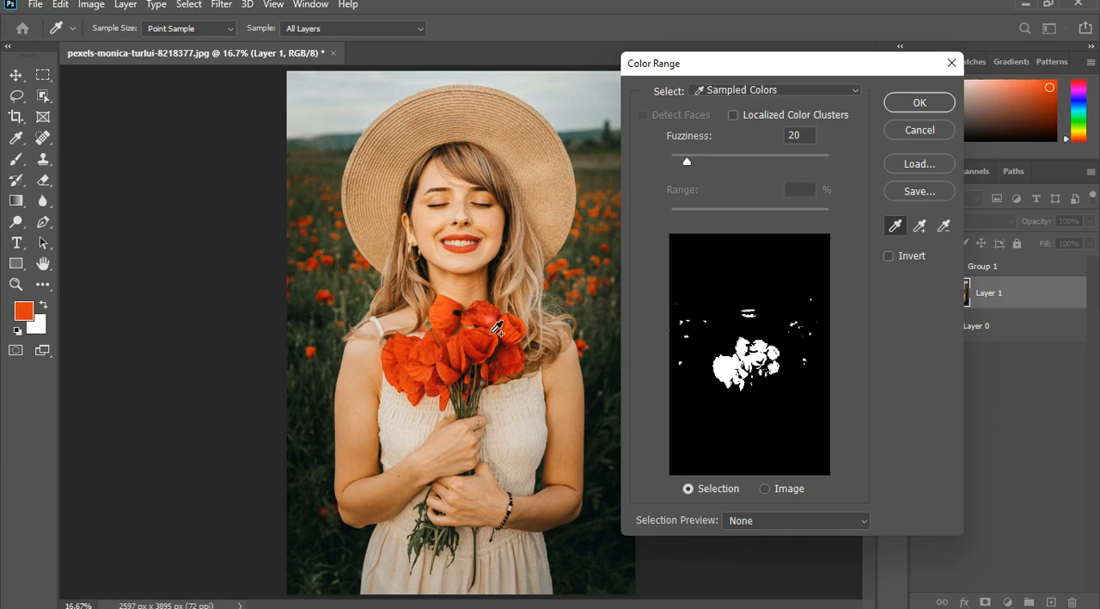
click(512, 333)
click(516, 365)
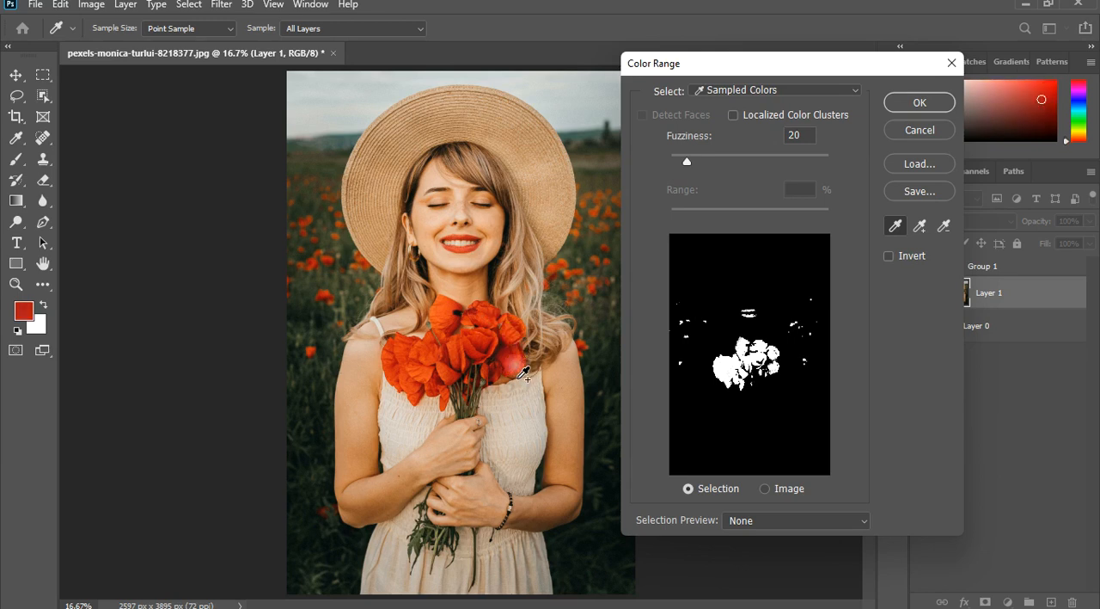
click(517, 368)
click(492, 375)
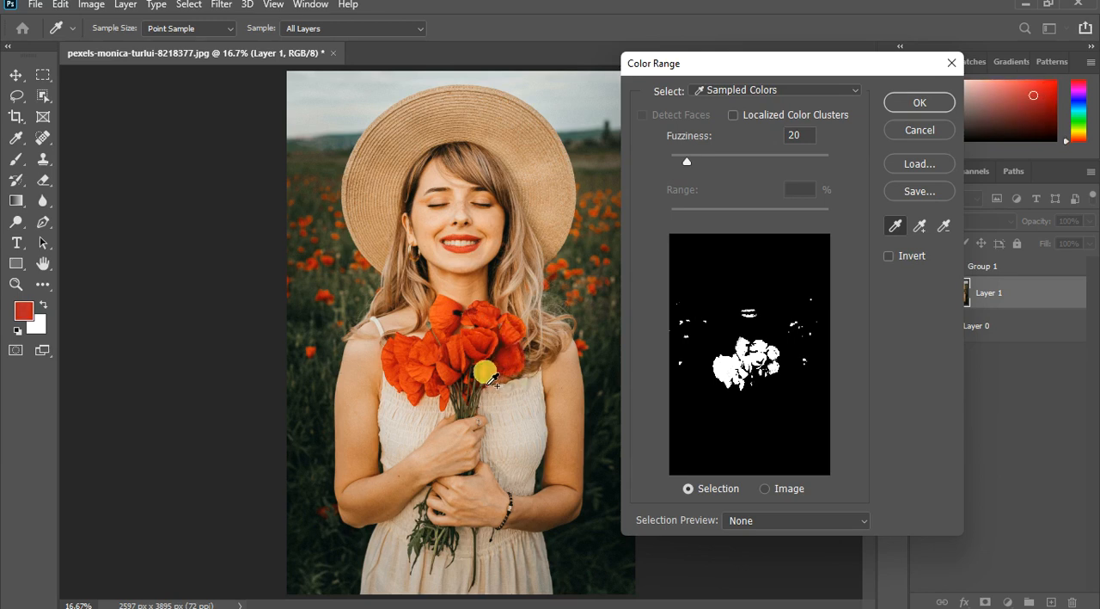
click(463, 392)
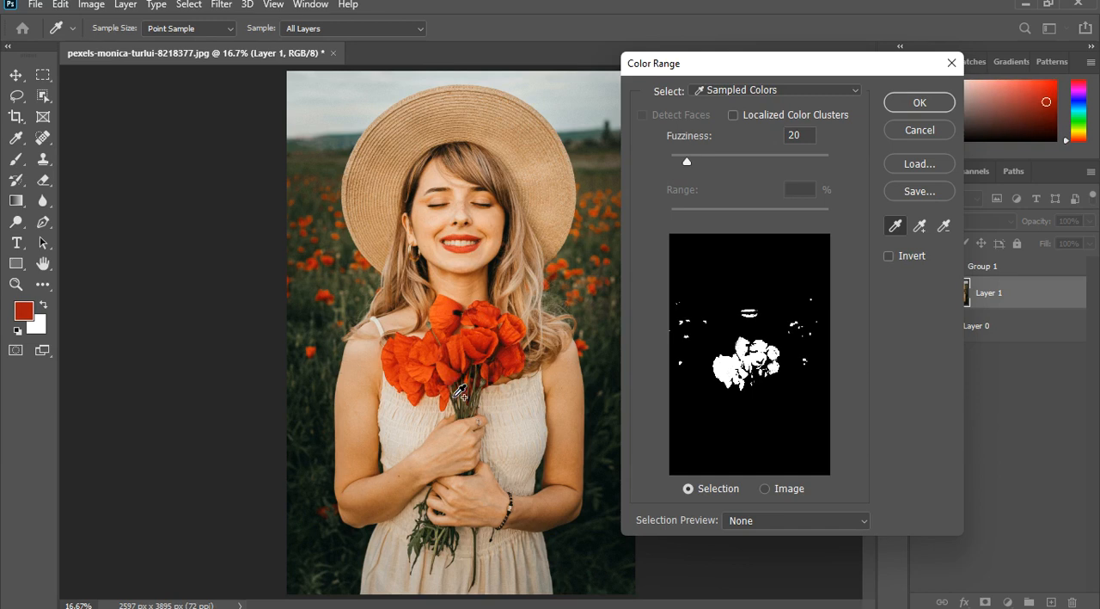
click(449, 397)
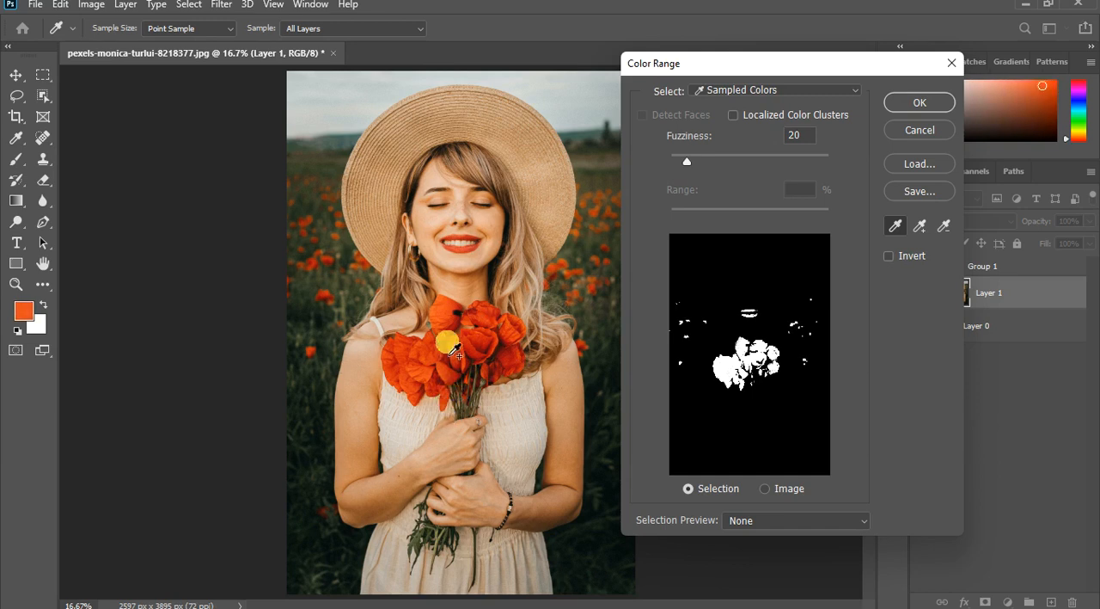
click(441, 313)
click(495, 323)
click(492, 318)
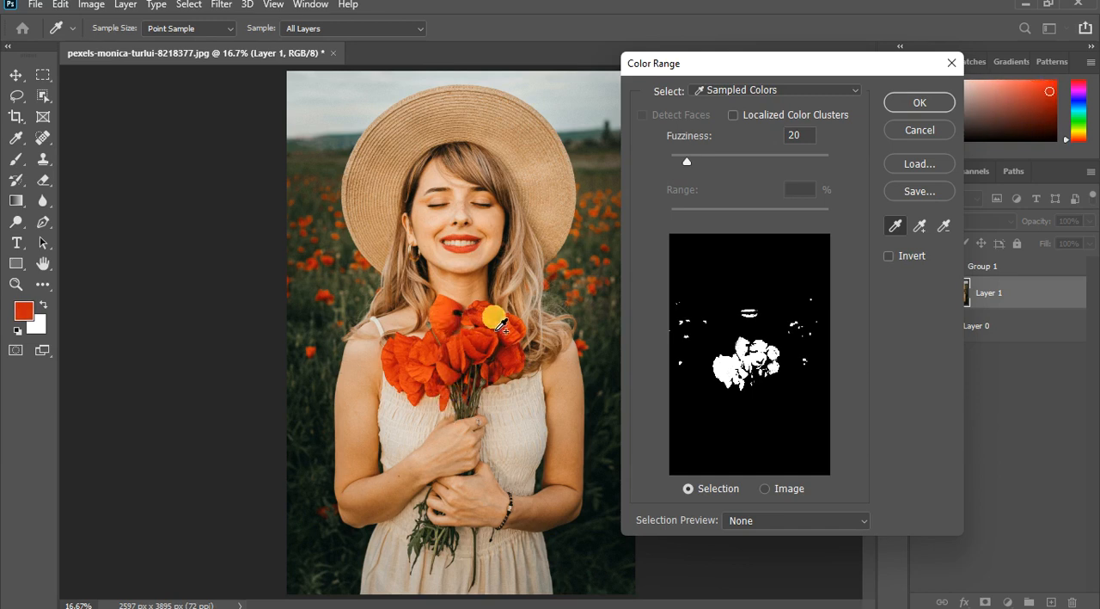
click(507, 328)
click(521, 353)
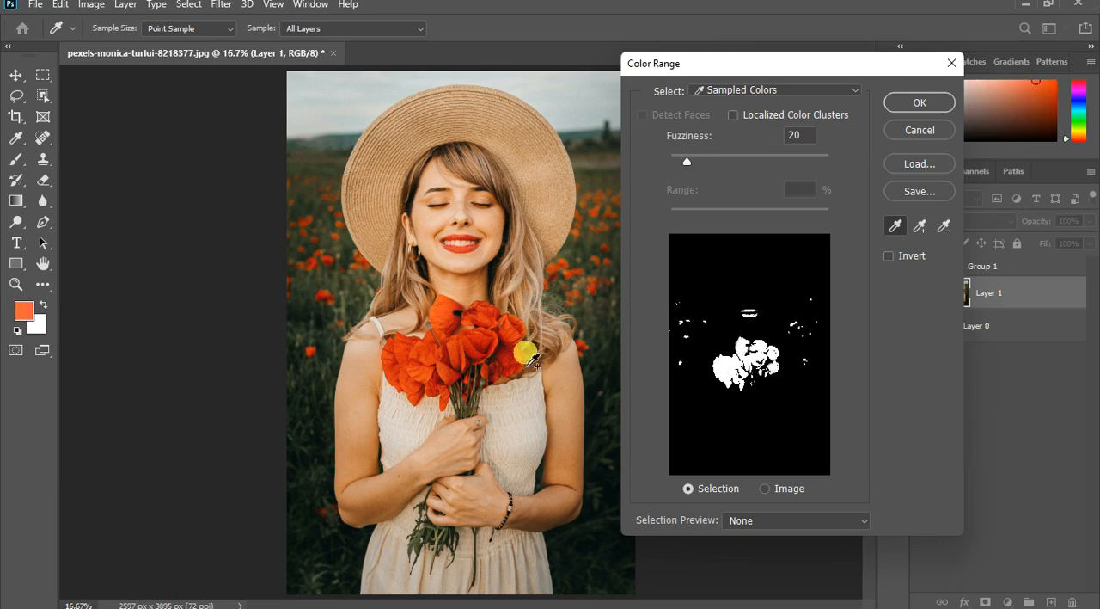
- Extend the sampled colors to the poppies in the background field and create the selection with slightly higher fuzziness
click(331, 278)
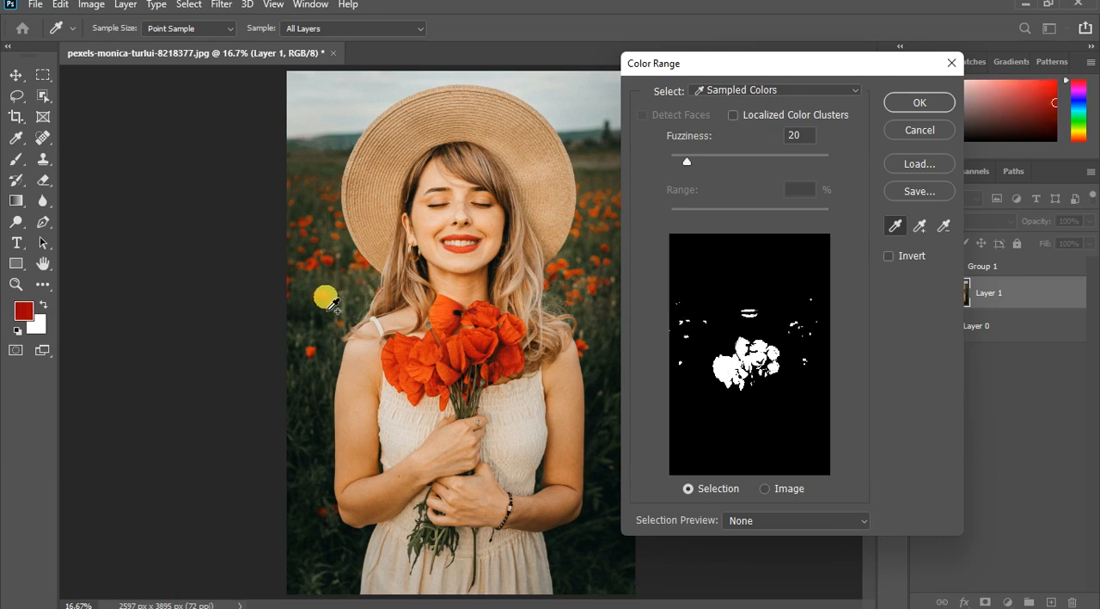
click(330, 302)
click(333, 263)
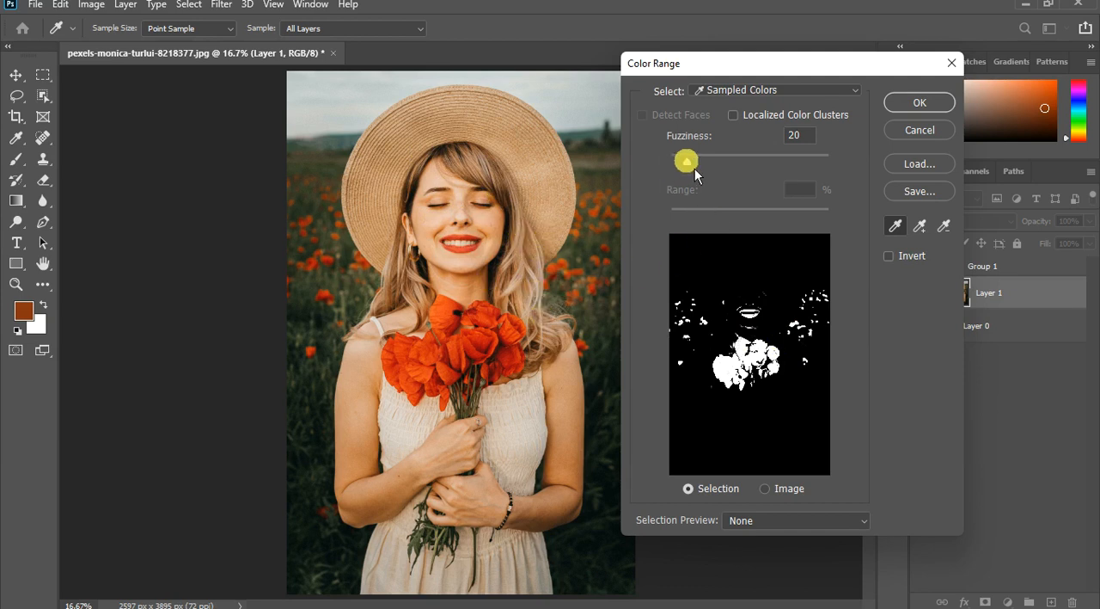
drag(690, 164, 705, 166)
click(912, 109)
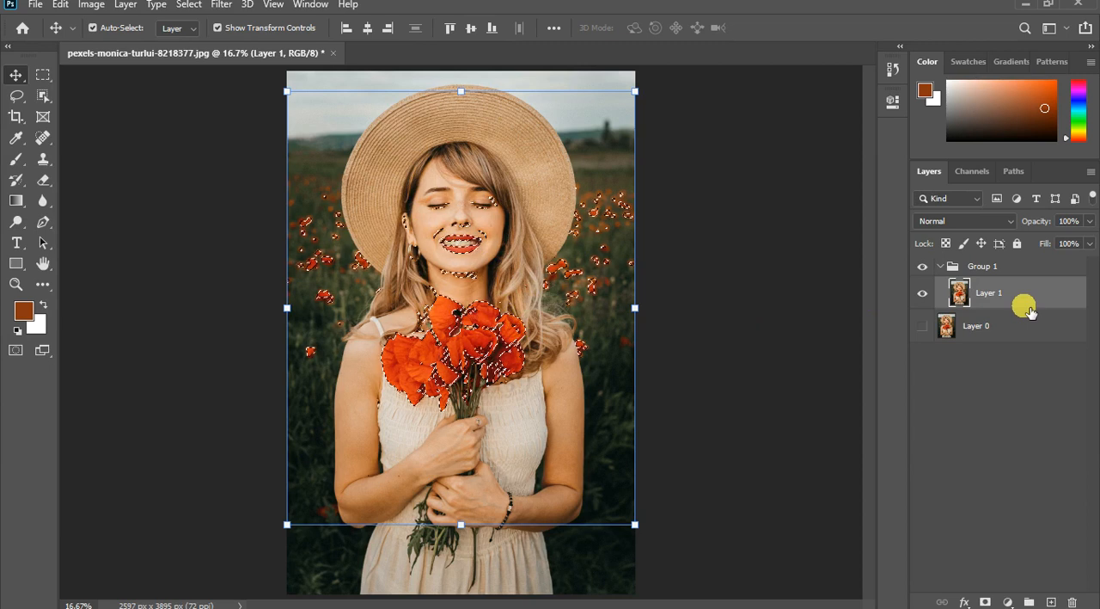
- Copy the selected red areas to a new layer and hide the photo layer below it
key(ctrl)
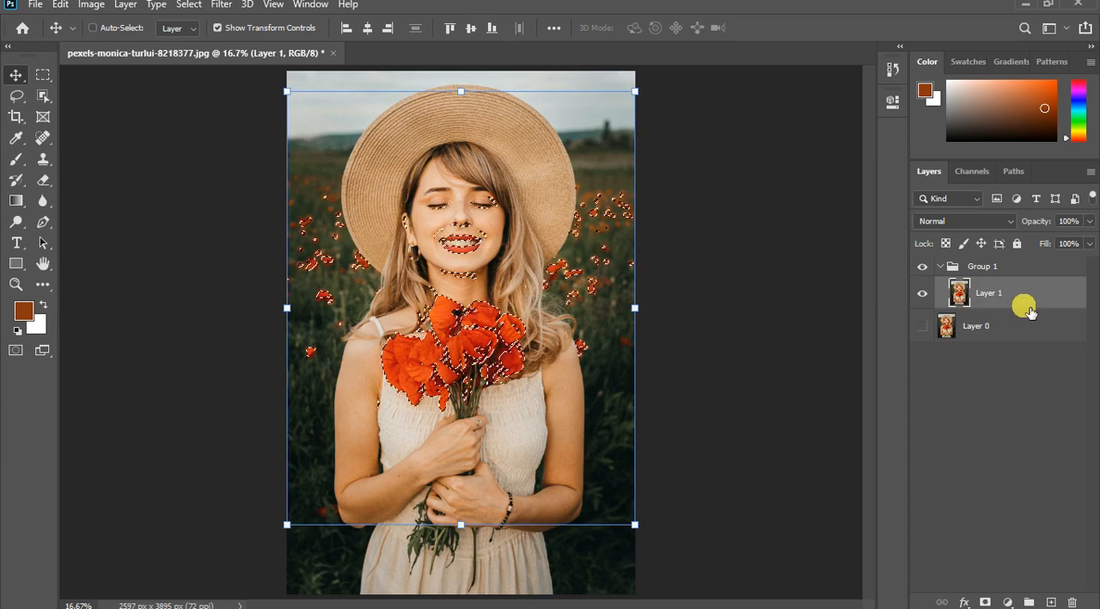
key(ctrl+j)
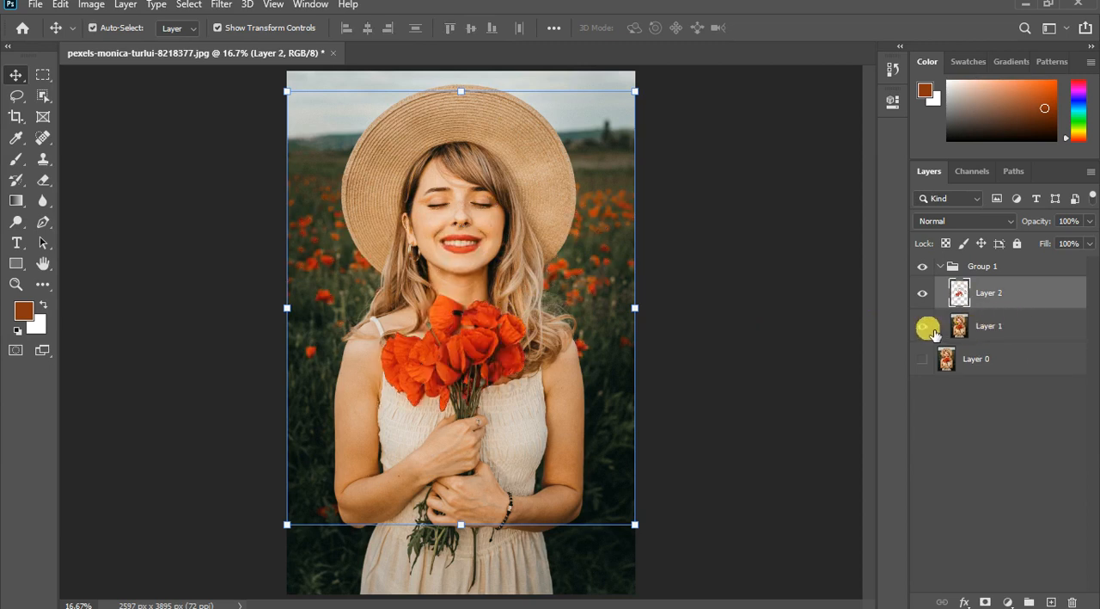
click(924, 327)
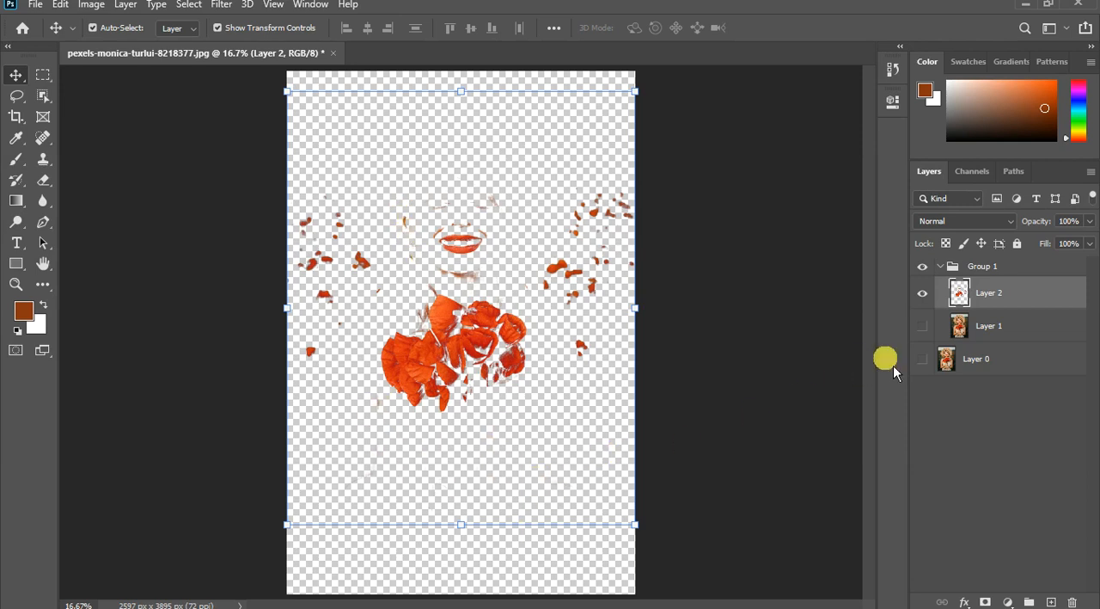
- Erase the lips and other facial and neck remnants from the red-areas layer with a 400 px Eraser
click(43, 182)
click(93, 183)
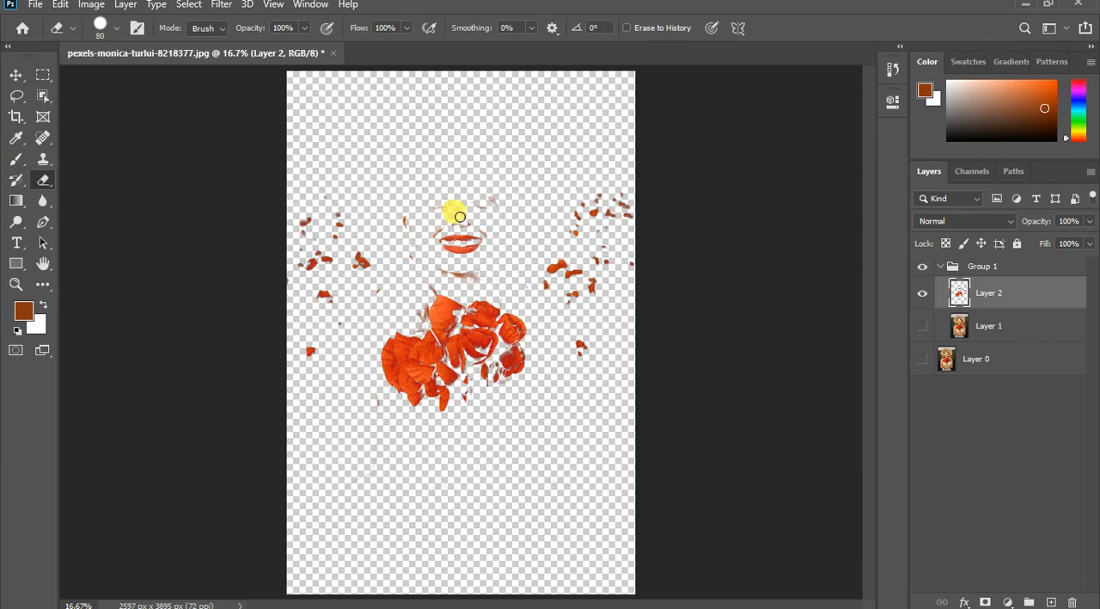
key(bracketright)
key(bracketright)
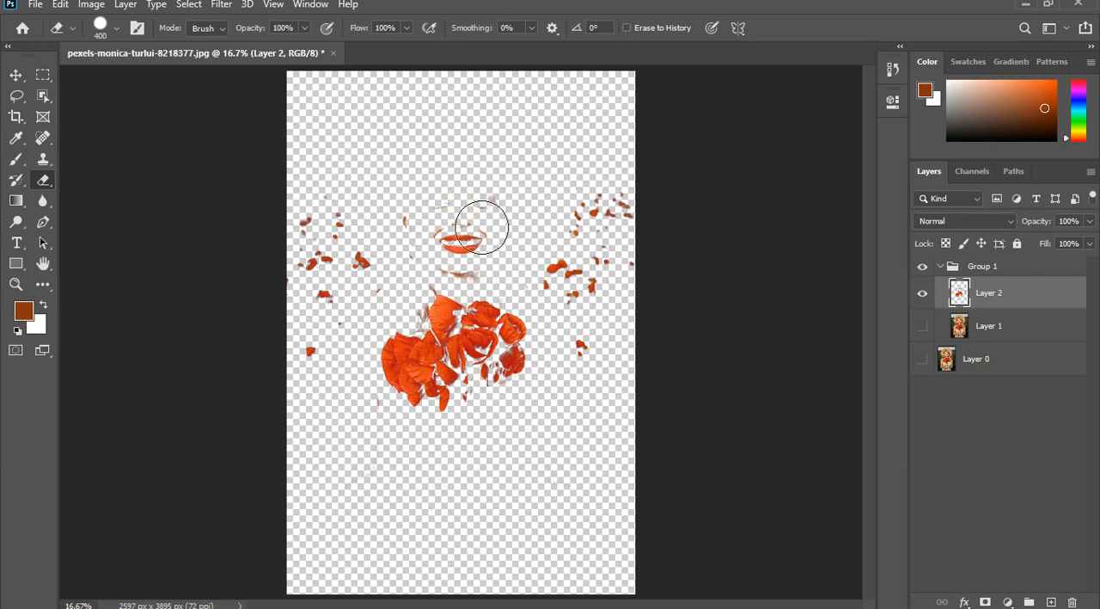
drag(450, 199, 460, 259)
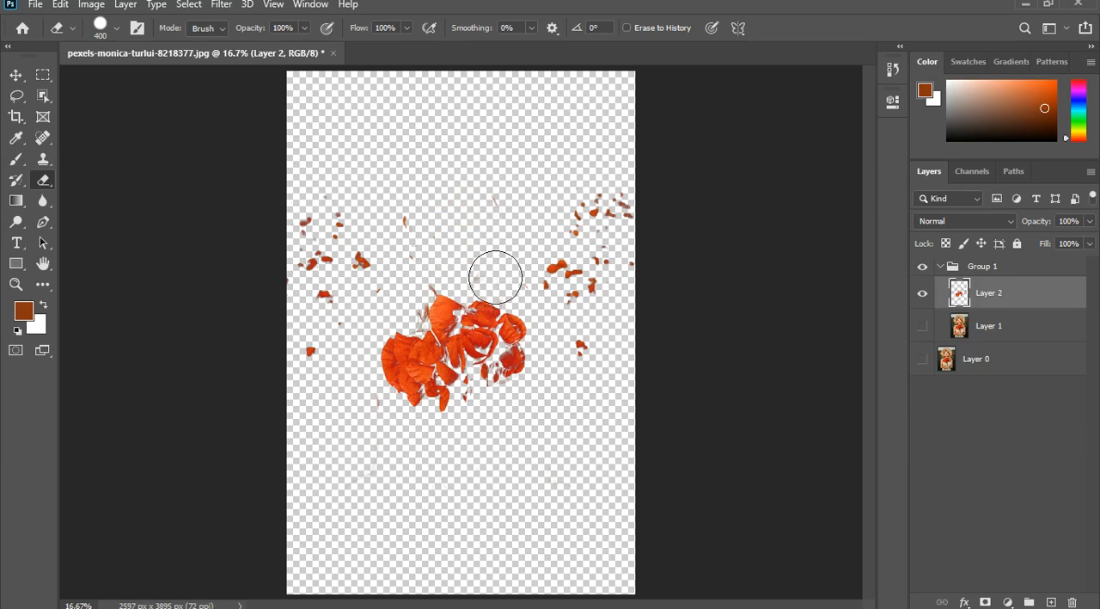
click(493, 197)
drag(423, 227, 419, 243)
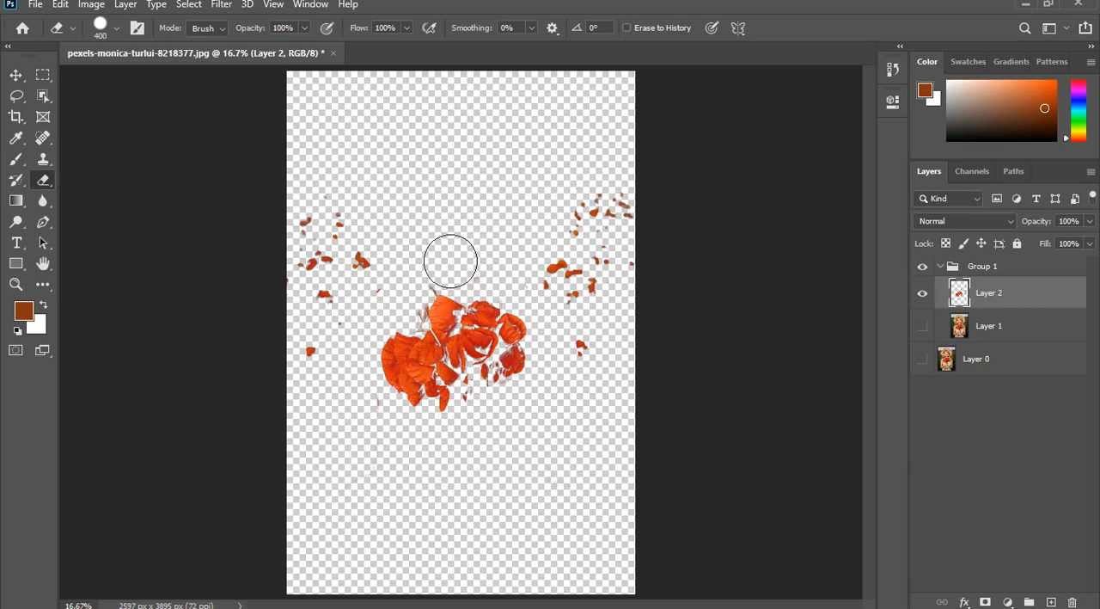
click(463, 275)
click(505, 293)
click(439, 268)
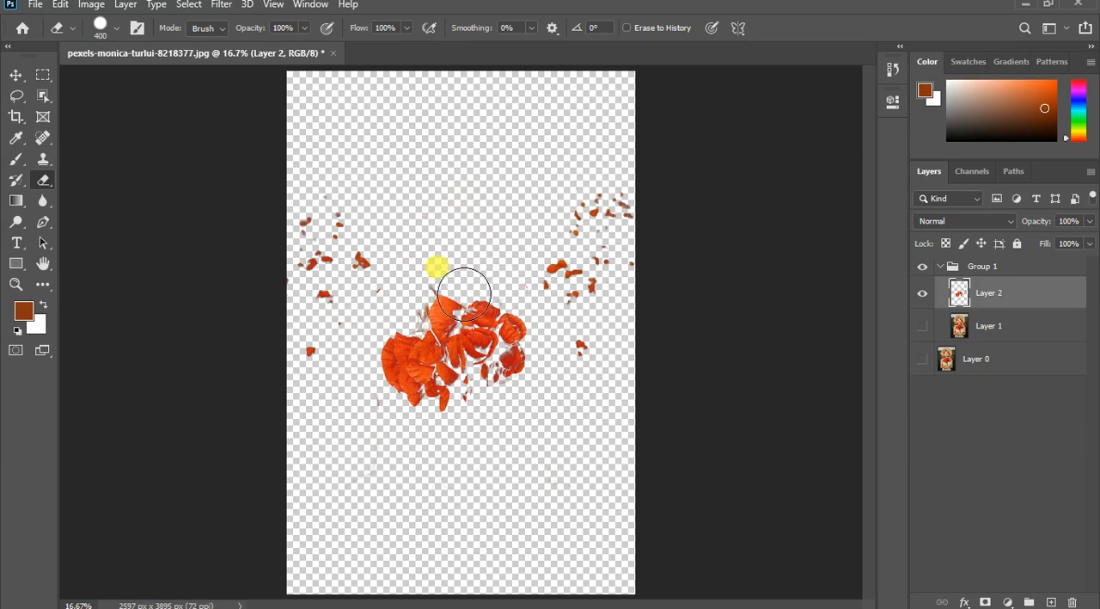
- Erase the remaining faint specks around the bouquet, below it and above it on the red-areas layer
click(490, 461)
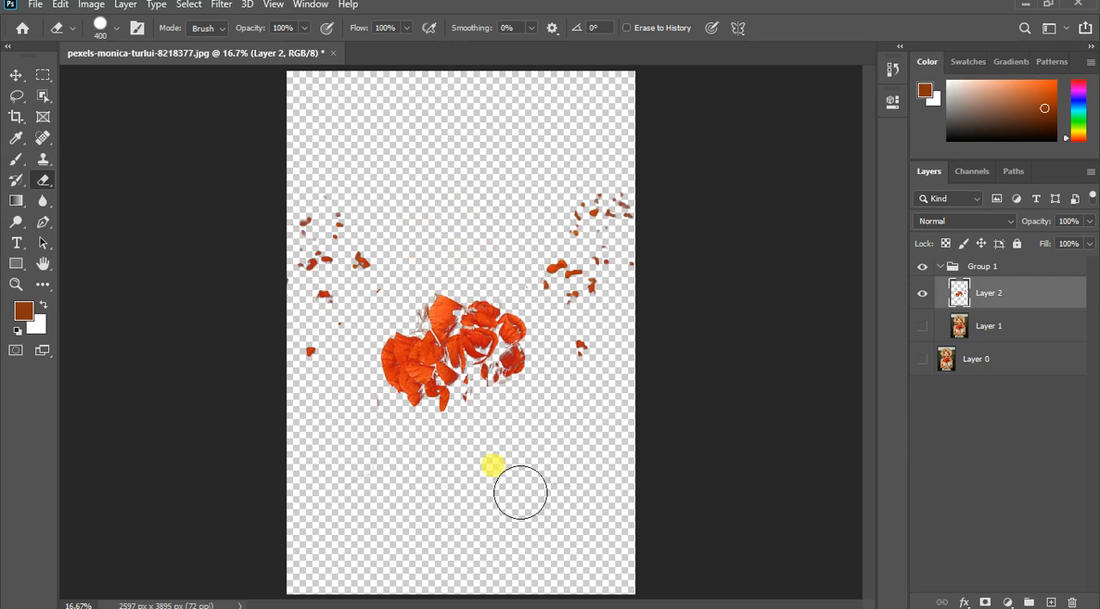
click(354, 417)
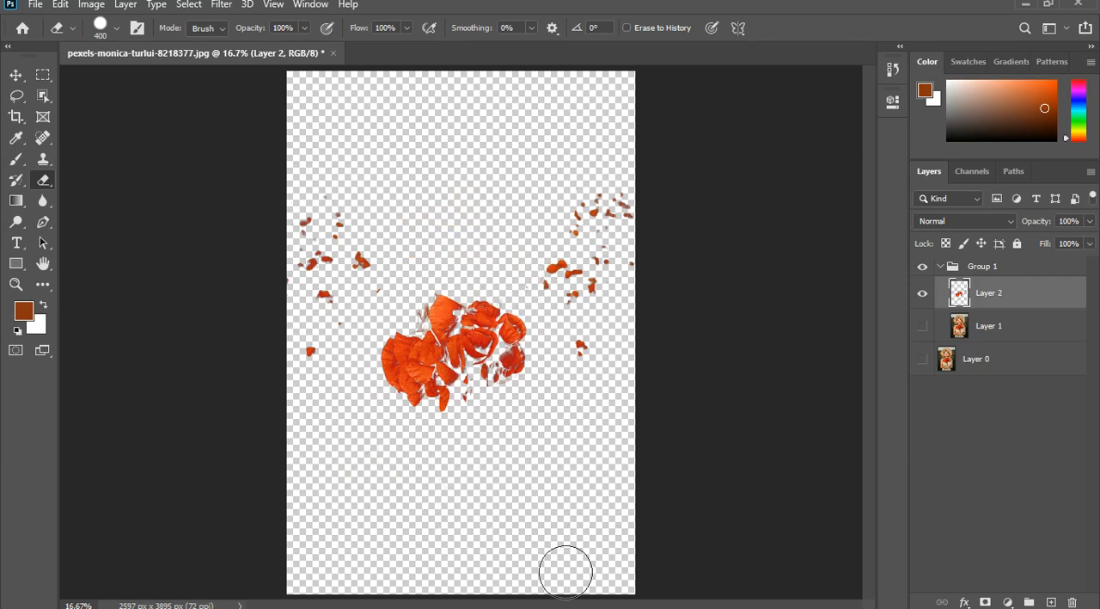
click(330, 456)
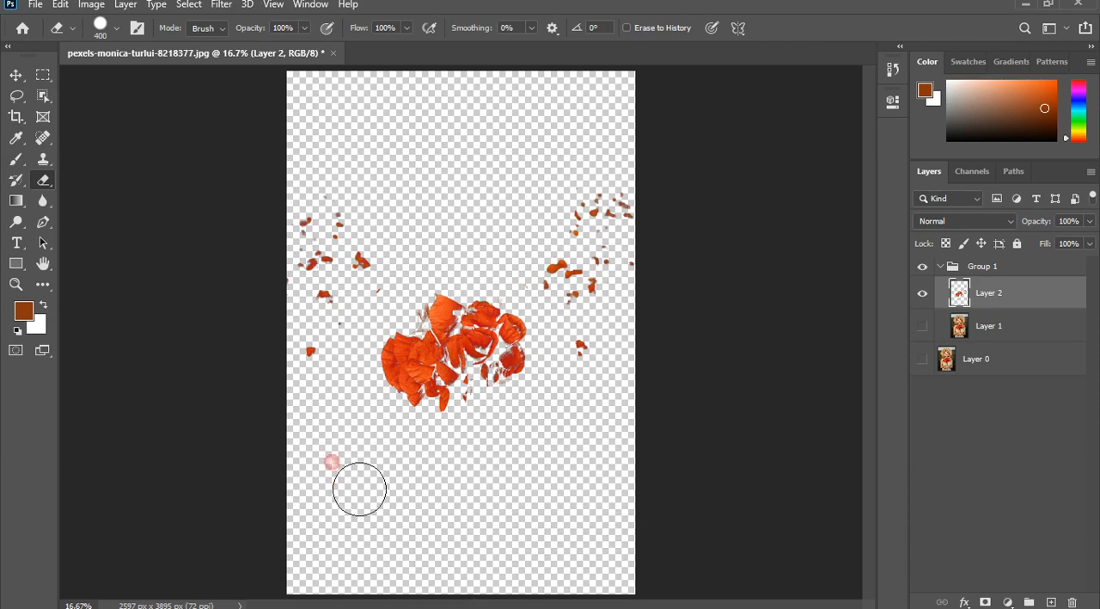
click(462, 224)
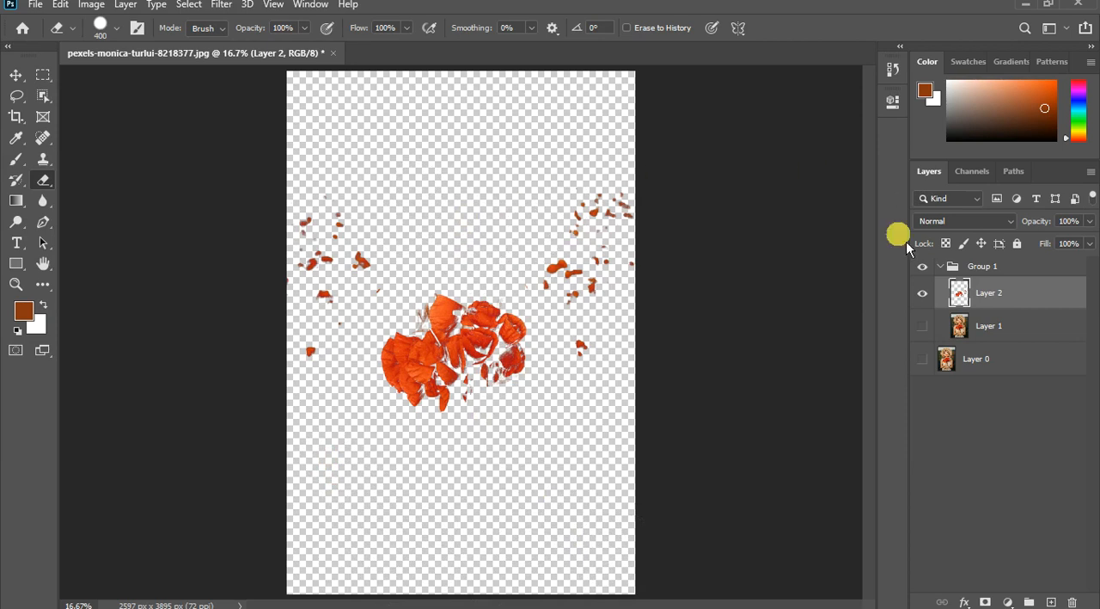
- Show the grouped photo layer again and rename the cutout layer "flower" and the photo layer "model"
click(922, 326)
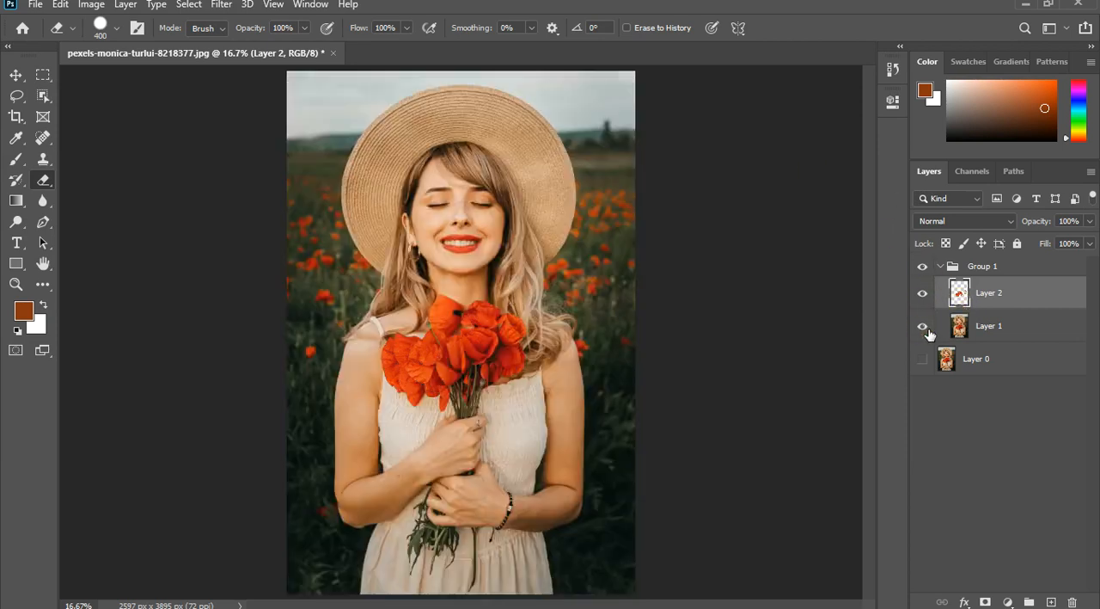
click(1028, 297)
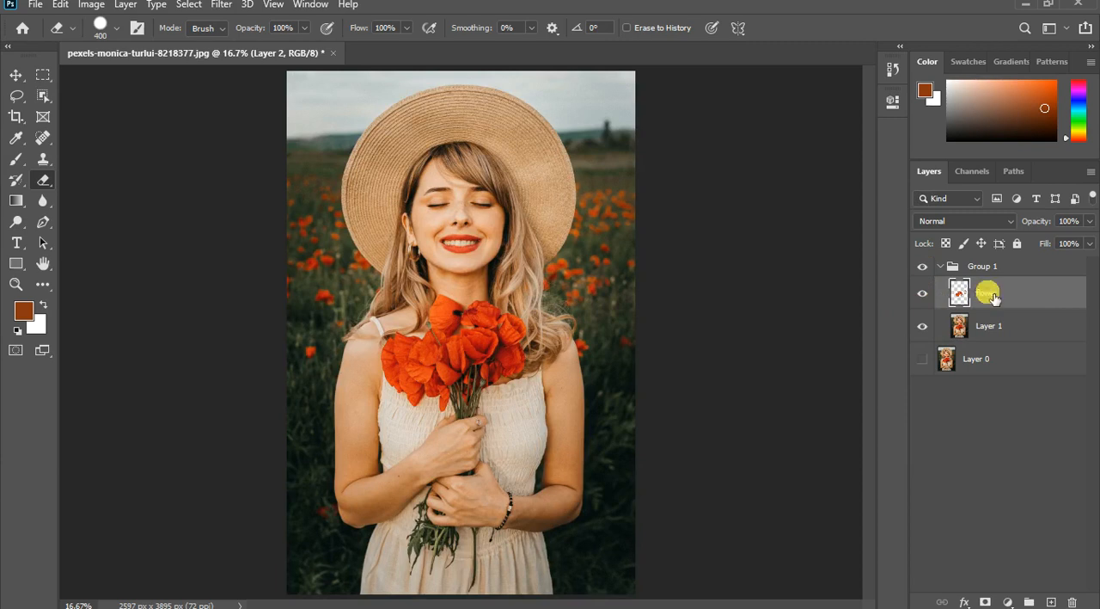
click(994, 337)
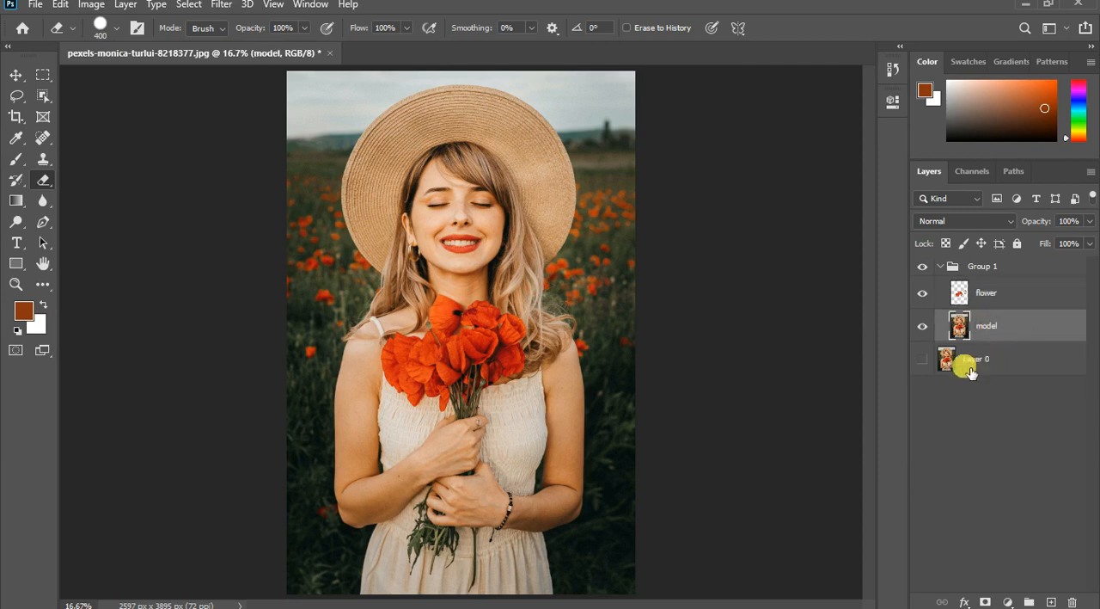
- Duplicate the flower layer and convert the copy to a smart object
click(1006, 301)
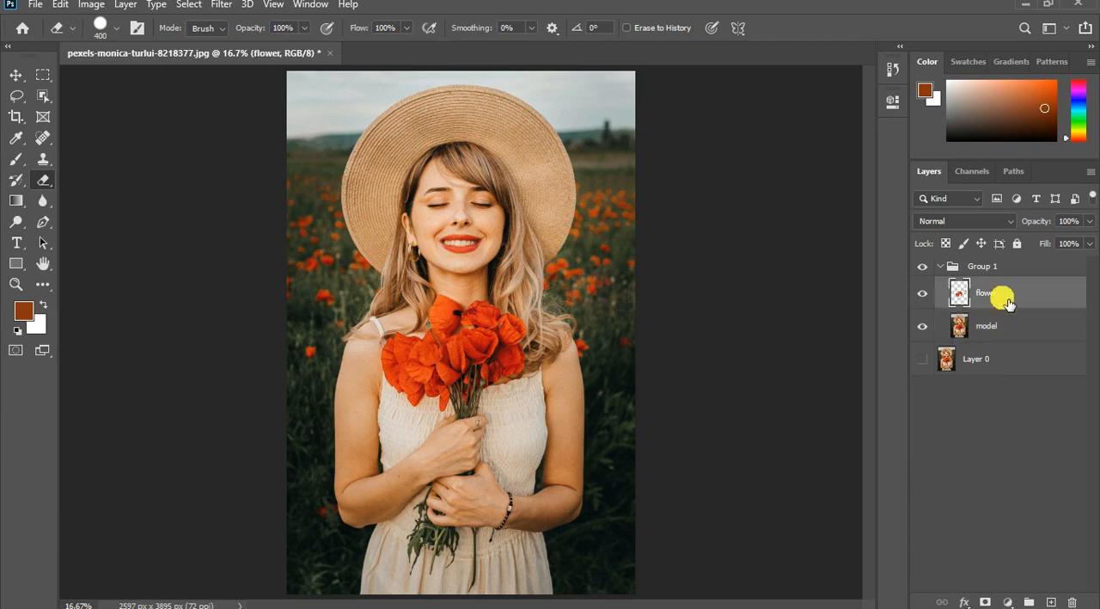
key(ctrl+j)
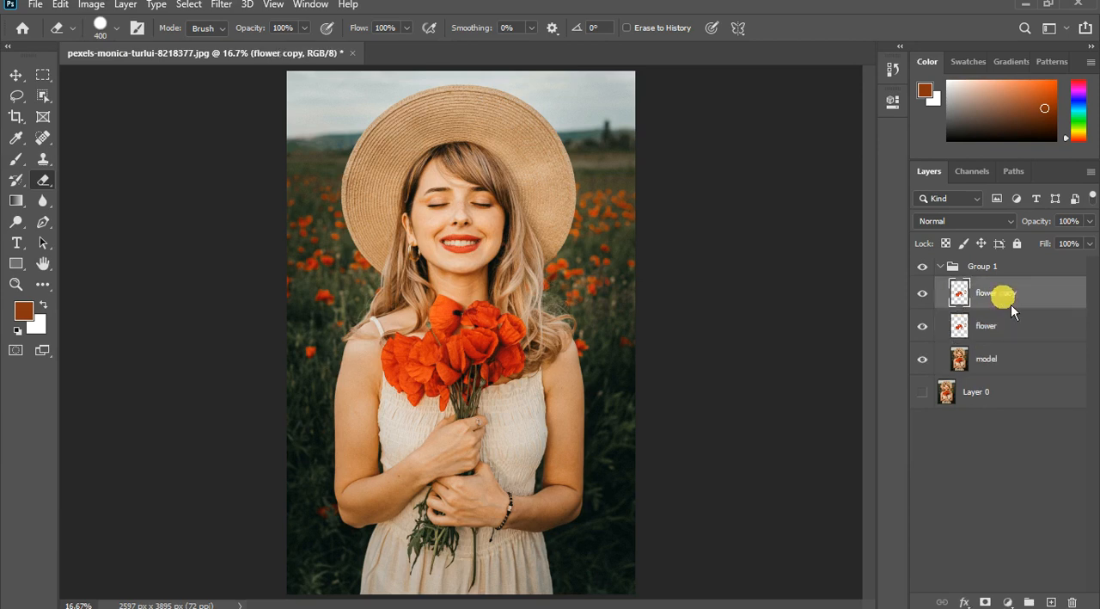
right_click(1007, 304)
click(875, 218)
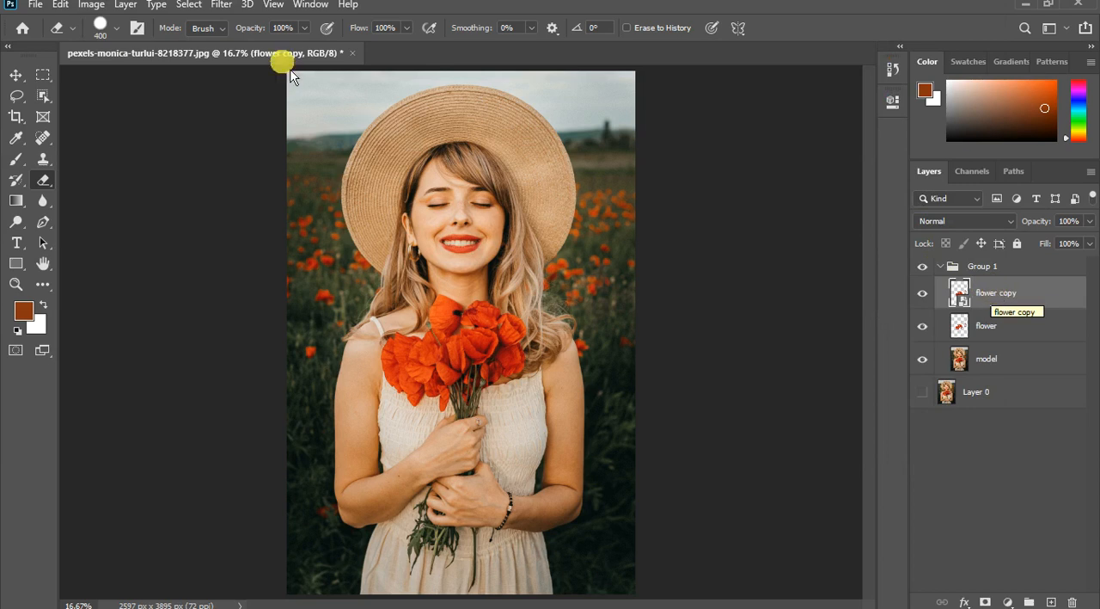
- Set the blend mode of the flower copy smart object to Screen
click(229, 12)
click(422, 30)
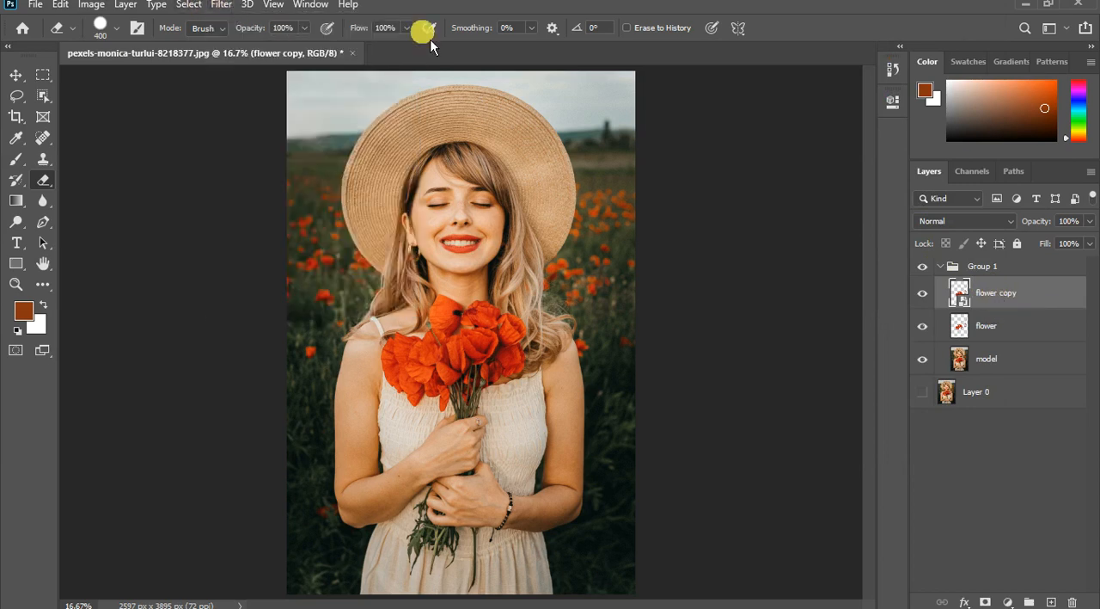
click(960, 225)
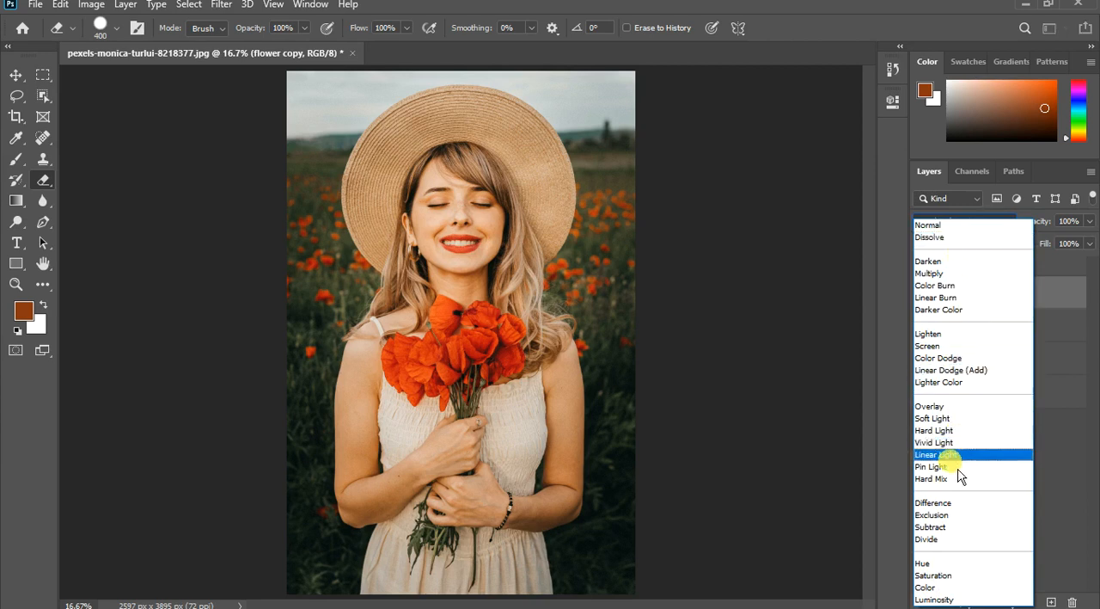
click(946, 346)
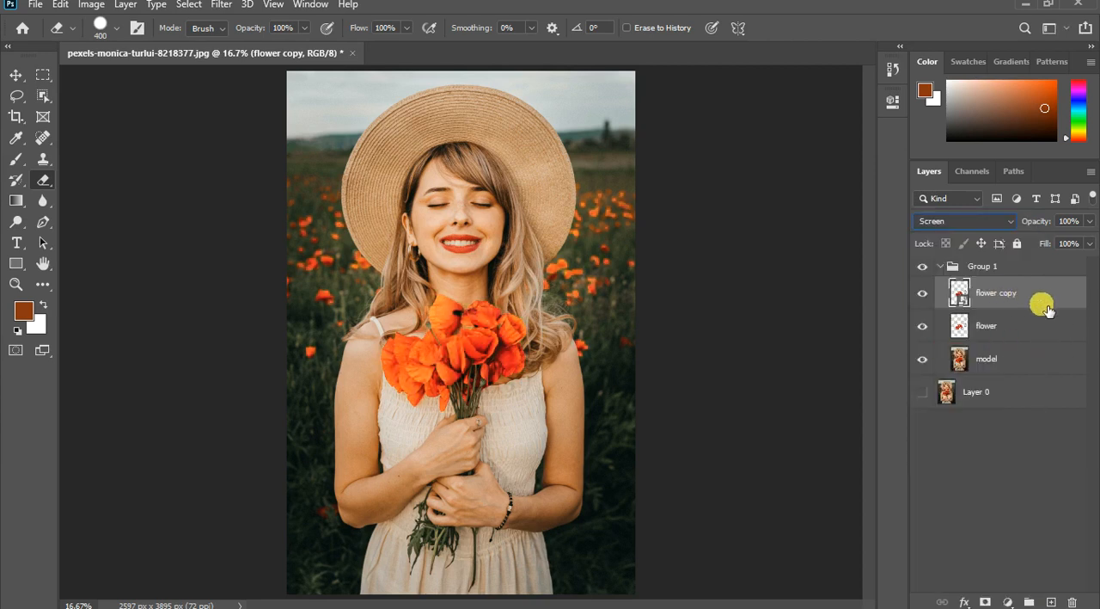
- Duplicate the Screen-mode flower copy and apply a Gaussian Blur of 2.1 pixels to the duplicate
key(ctrl+j)
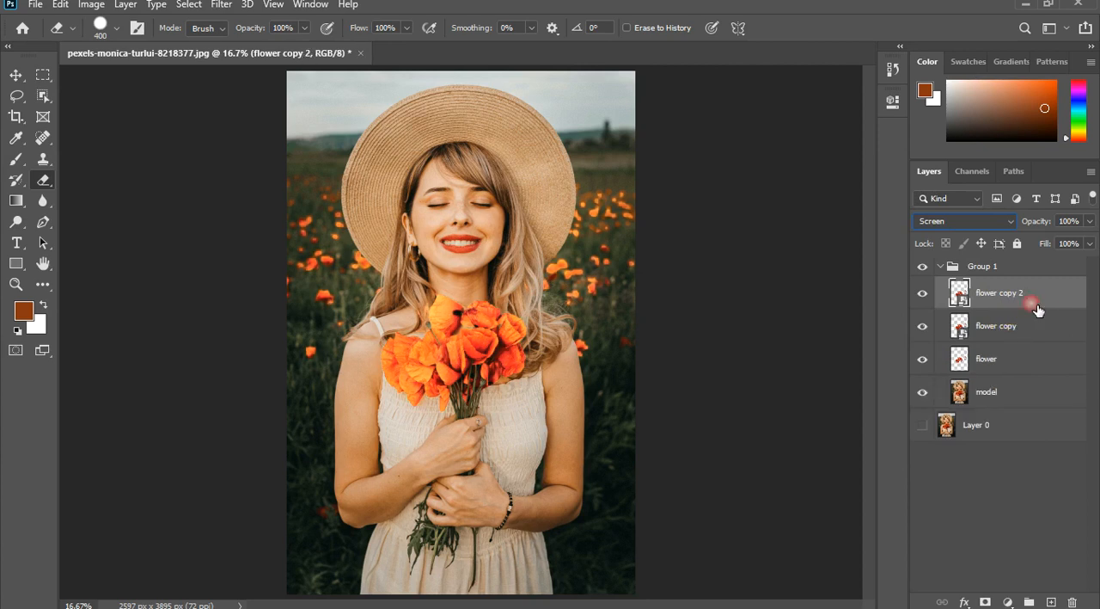
click(223, 8)
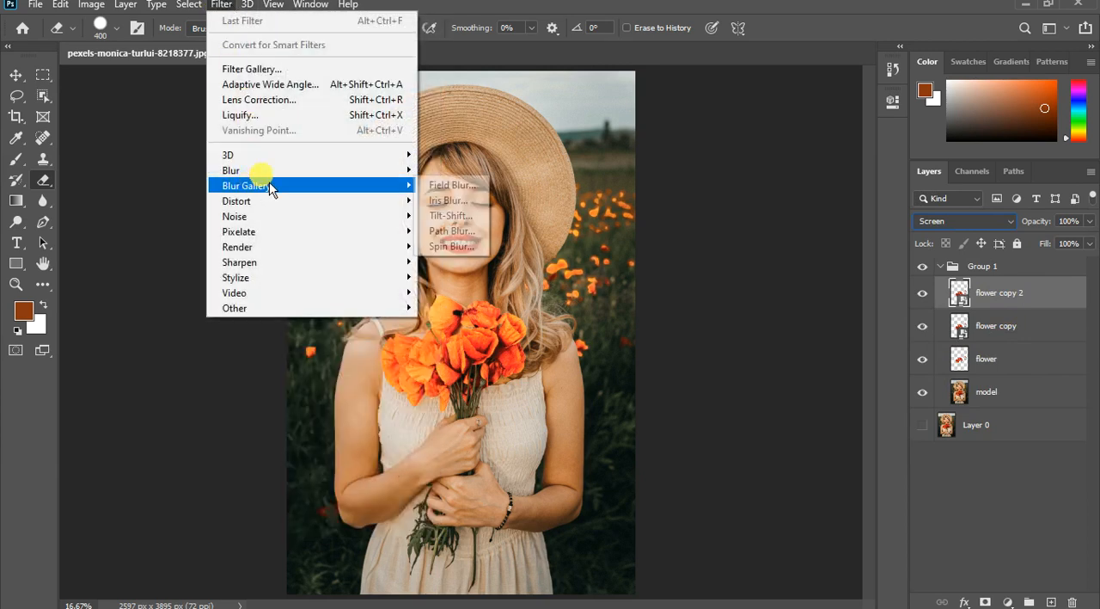
mouse_move(249, 170)
click(464, 237)
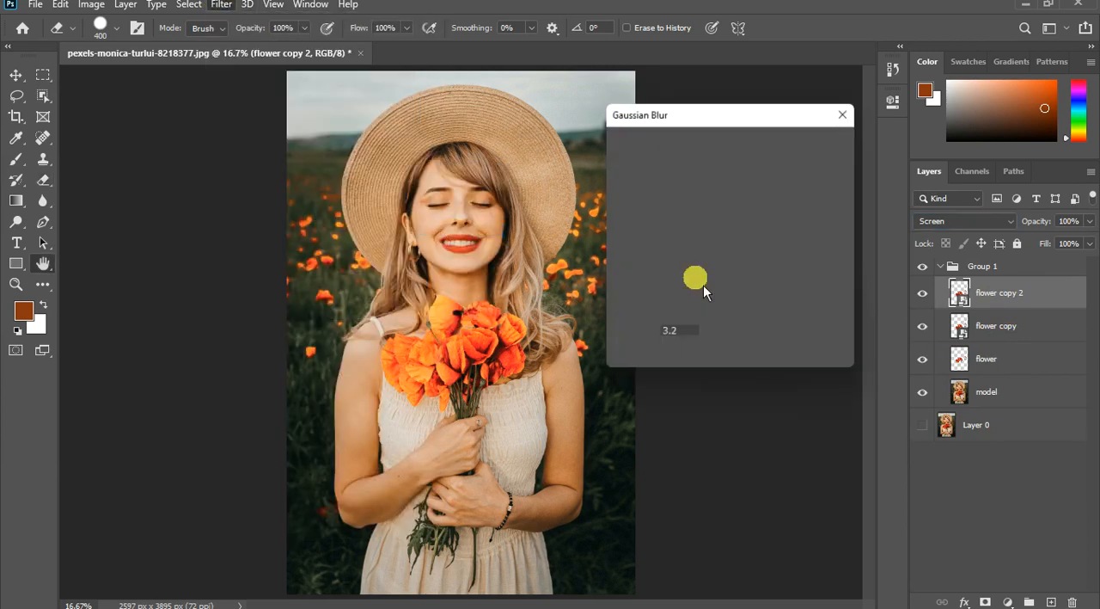
drag(652, 368, 642, 376)
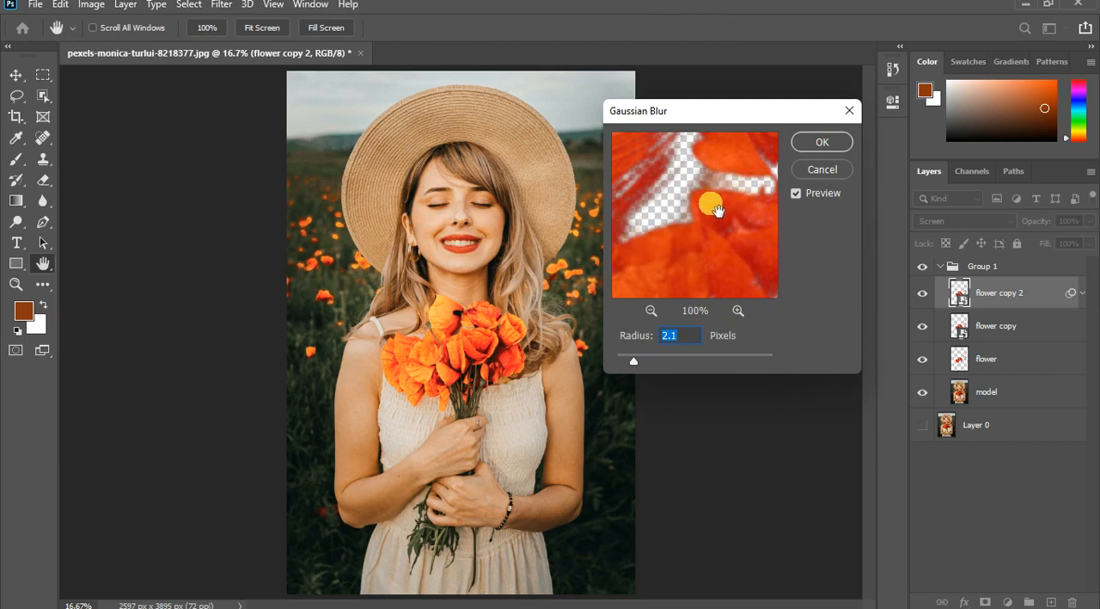
click(831, 152)
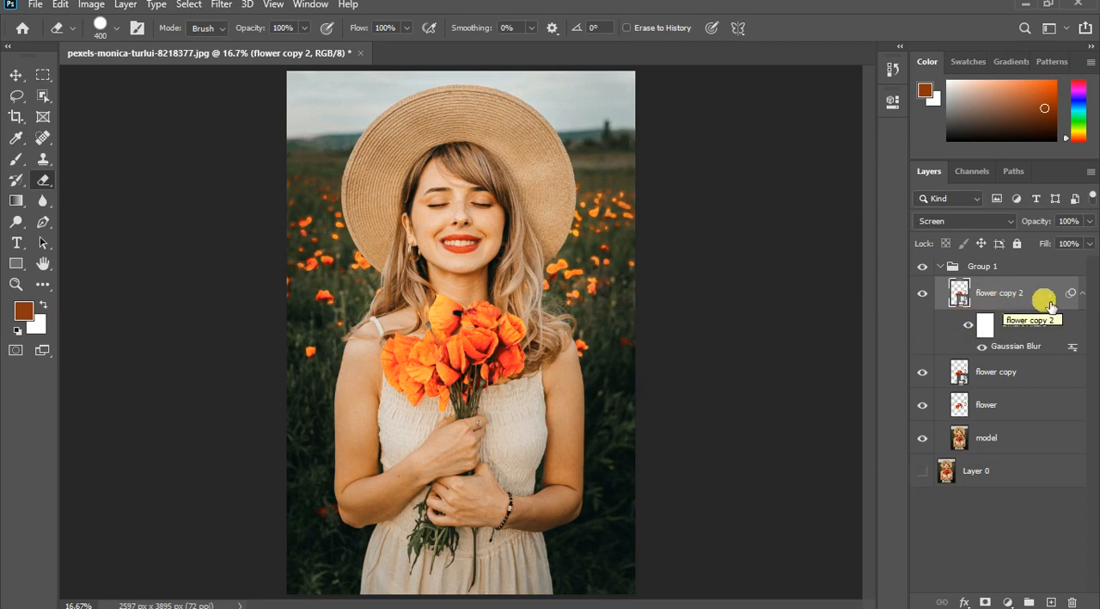
click(1085, 293)
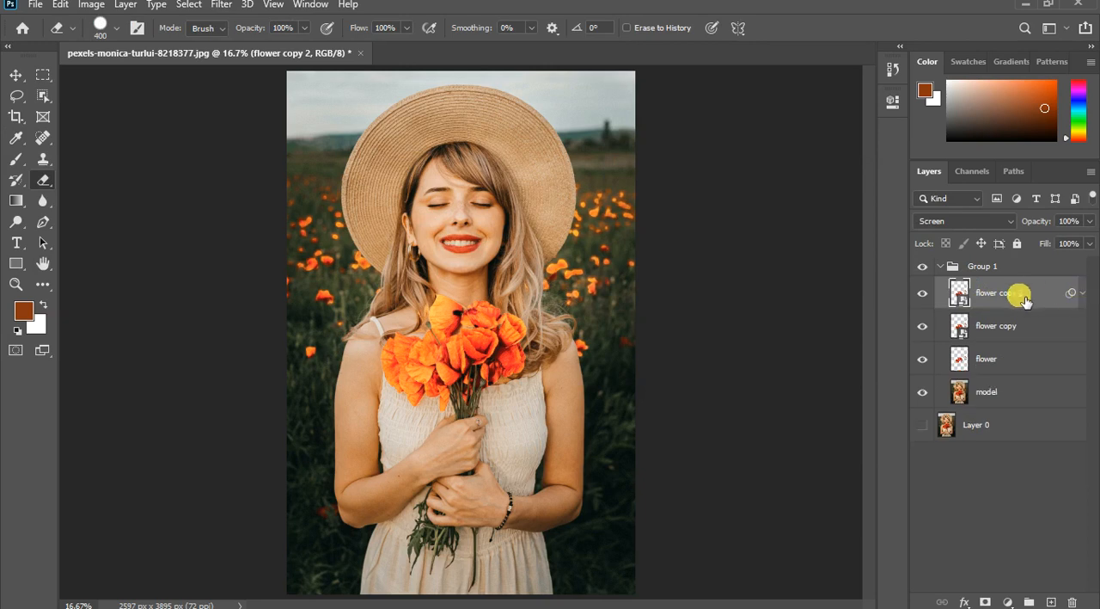
- Duplicate the blurred flower copy 2 and set the duplicate's Gaussian Blur radius to 10 pixels
key(ctrl+j)
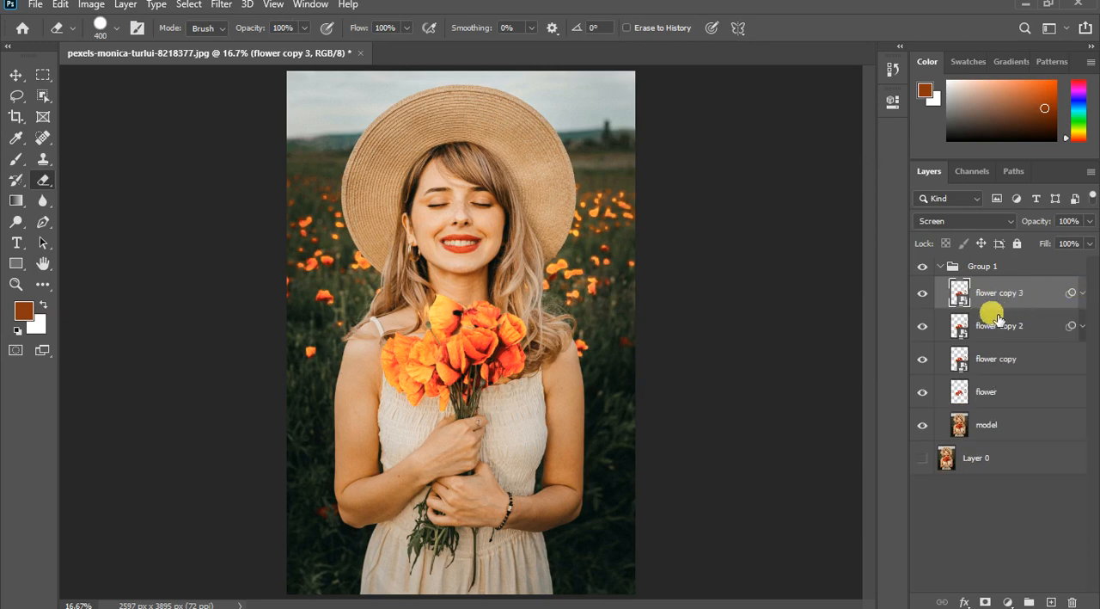
click(1085, 294)
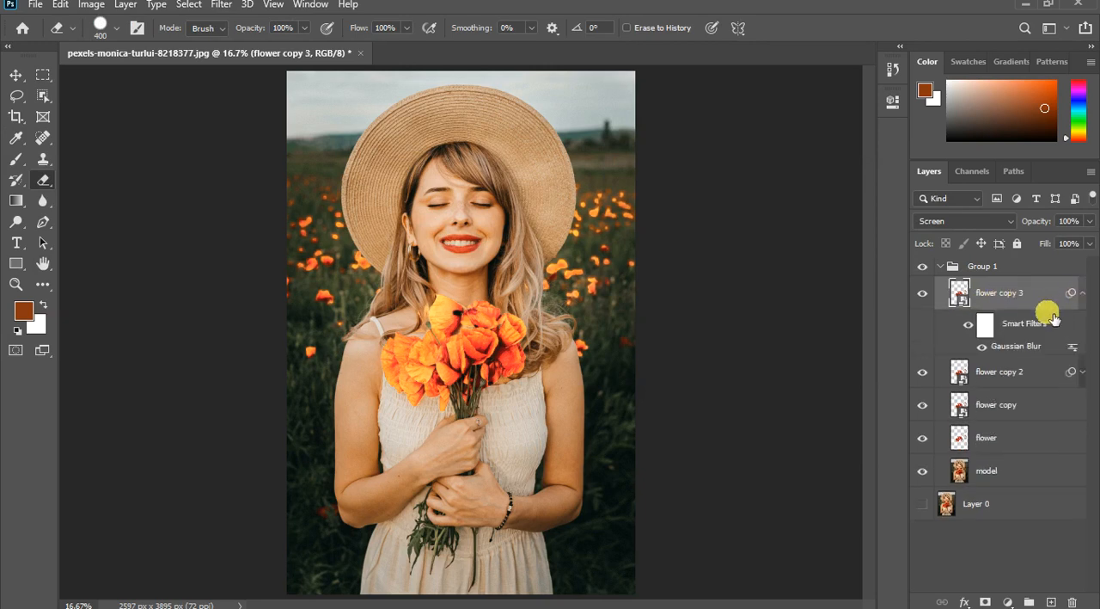
double_click(1030, 349)
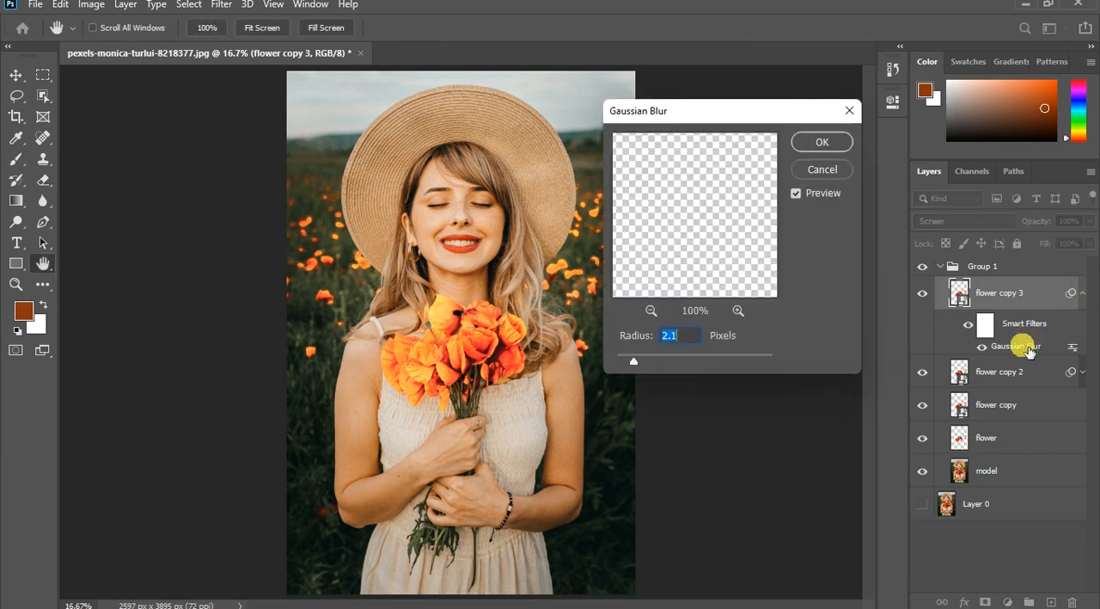
click(670, 335)
drag(644, 370, 690, 372)
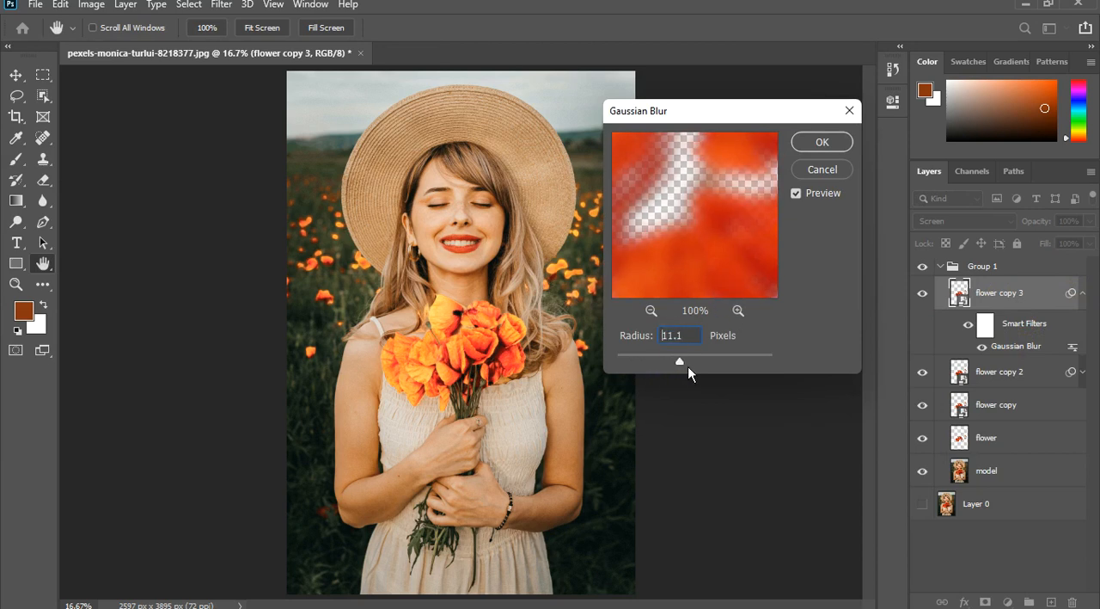
click(821, 142)
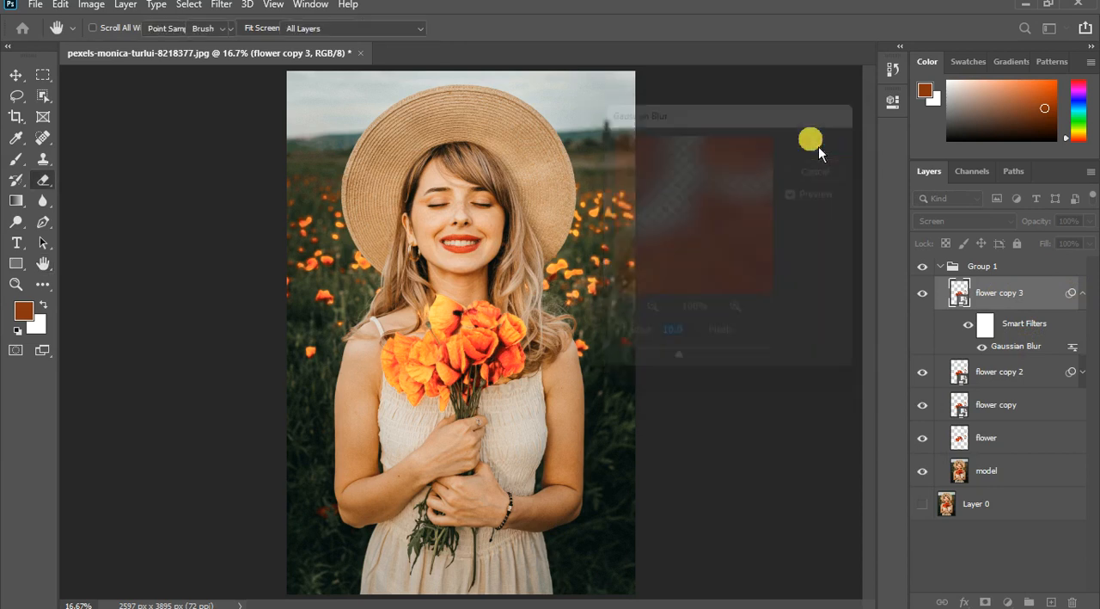
- Duplicate flower copy 3 and set the new copy's Gaussian Blur radius to 107.1 pixels
click(1002, 307)
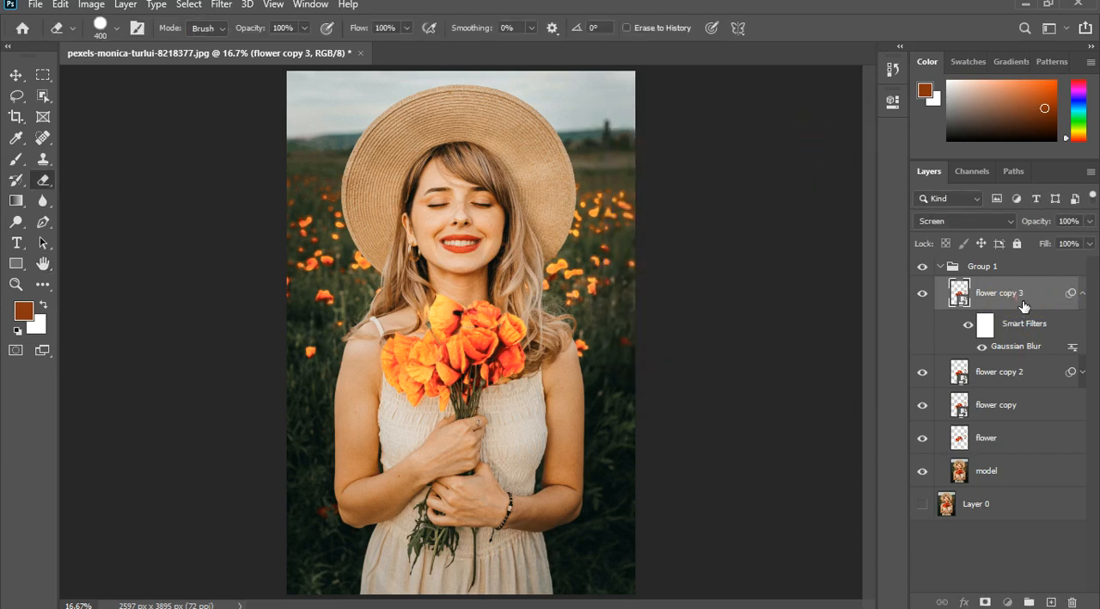
key(ctrl+j)
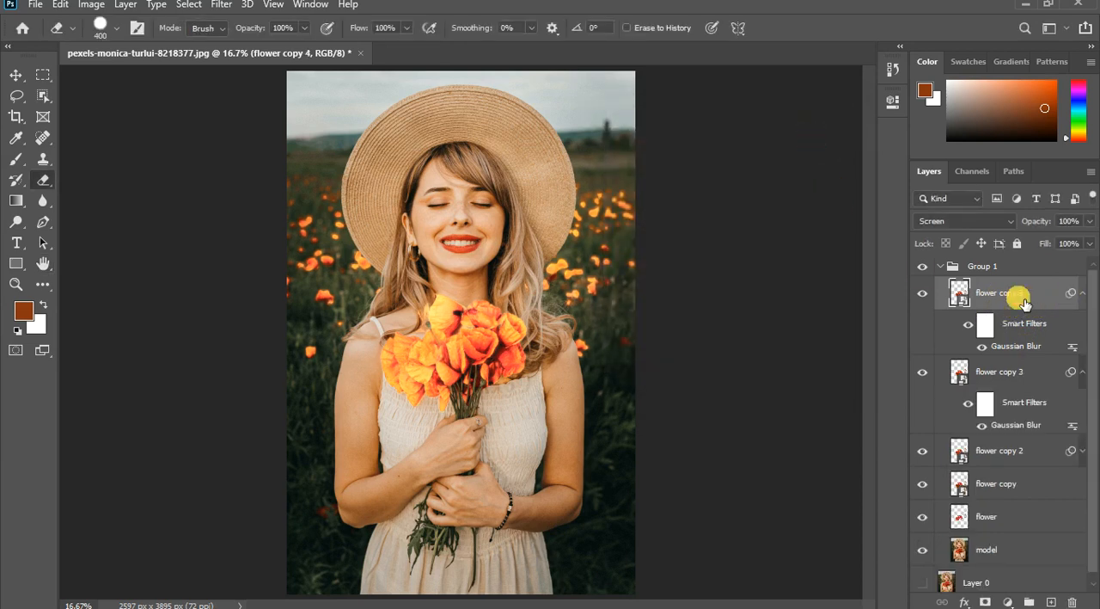
click(1083, 372)
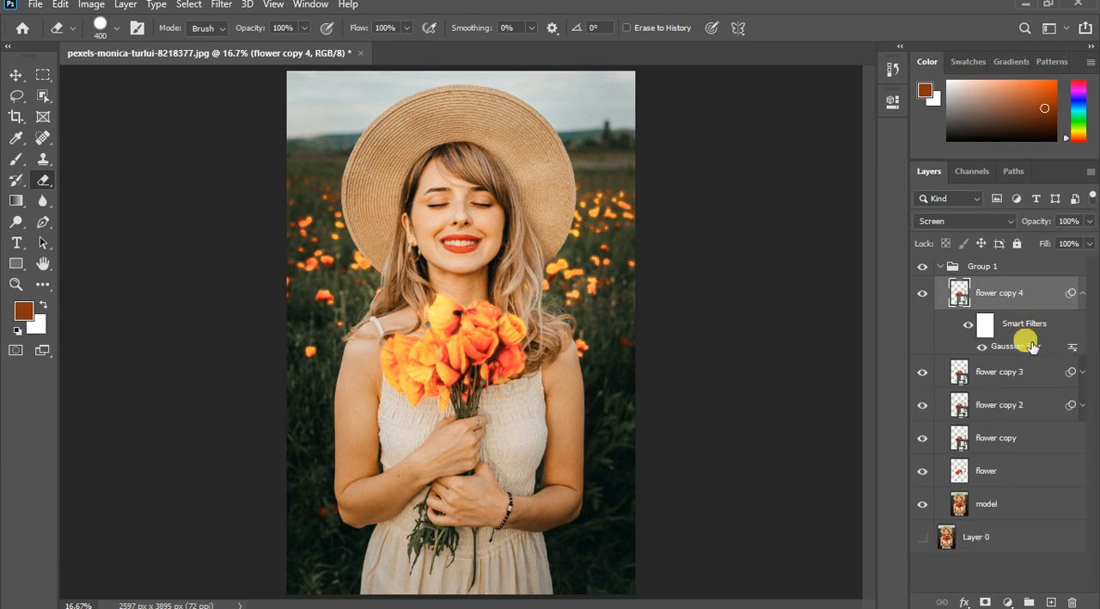
double_click(1036, 348)
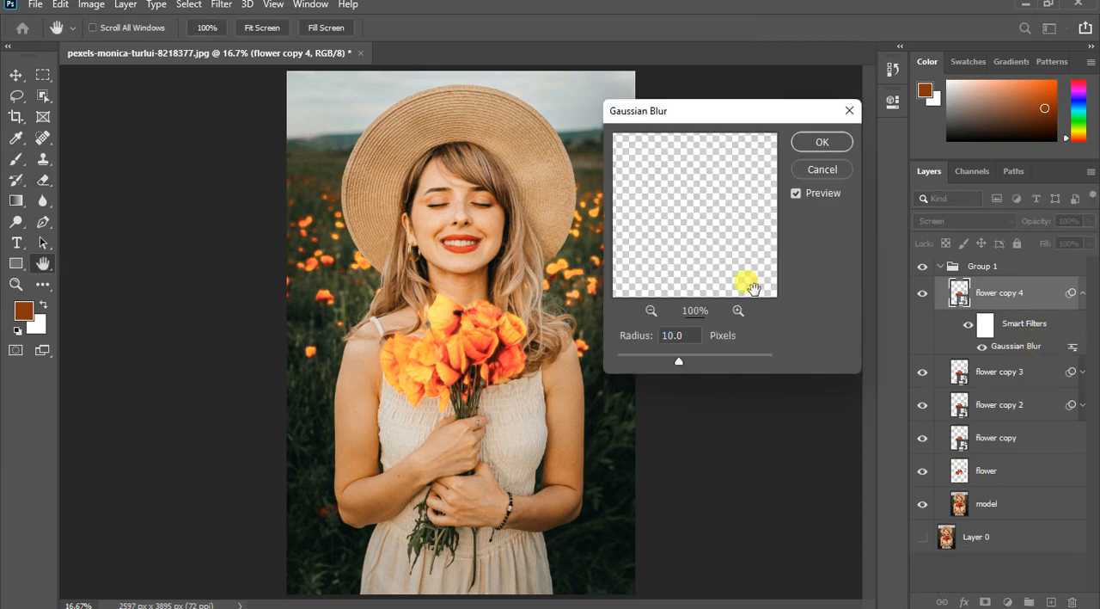
drag(691, 376, 727, 368)
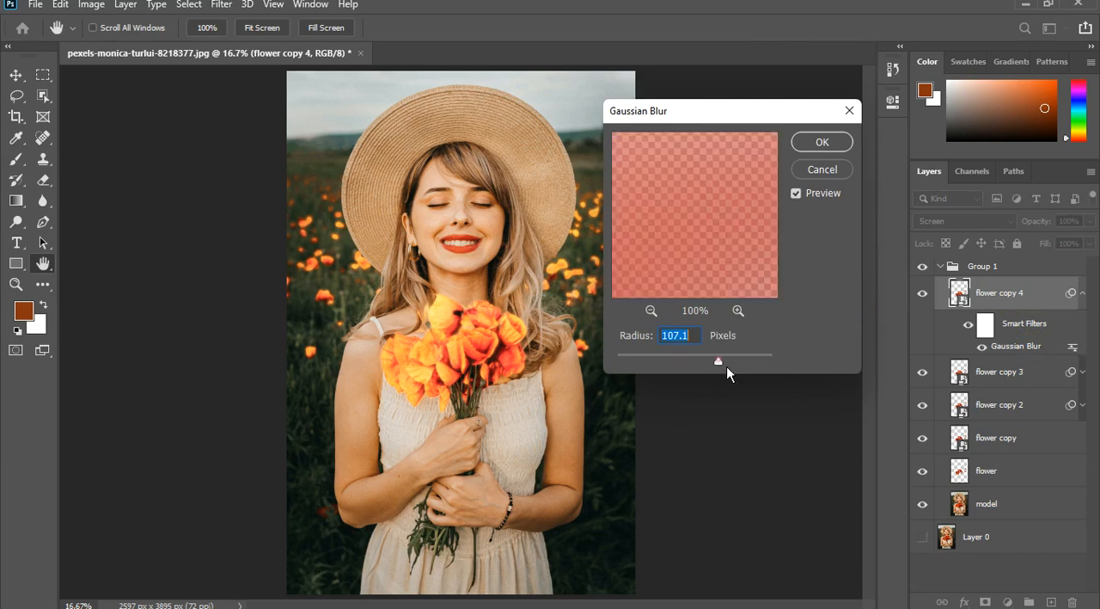
click(723, 364)
click(816, 142)
key(e)
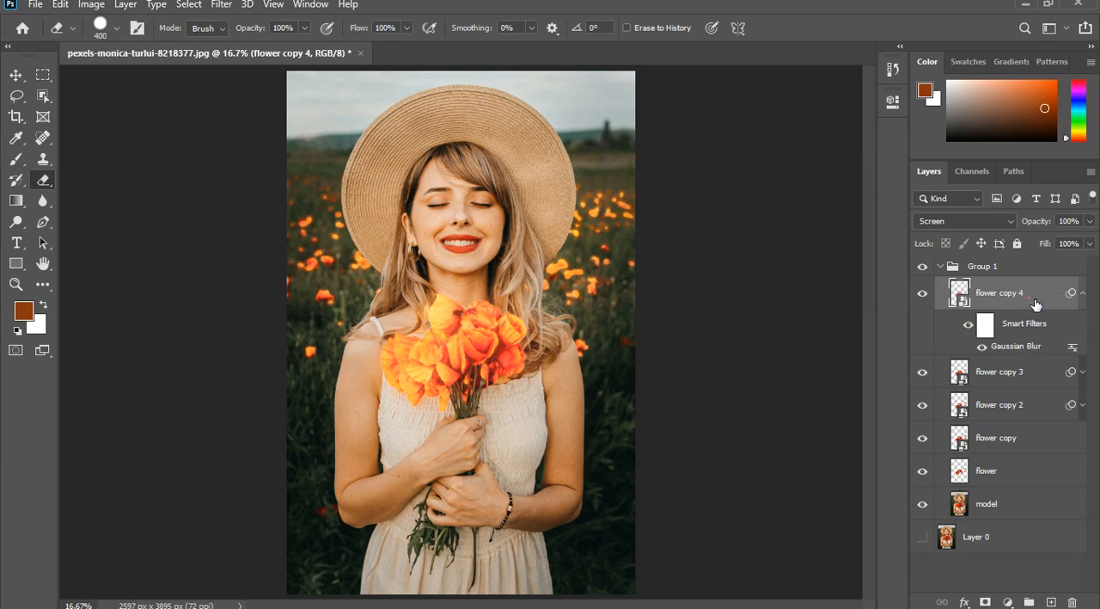
- Duplicate flower copy 4, set the new copy's Gaussian Blur radius to 309.2 pixels, and collapse its smart filters
key(ctrl+j)
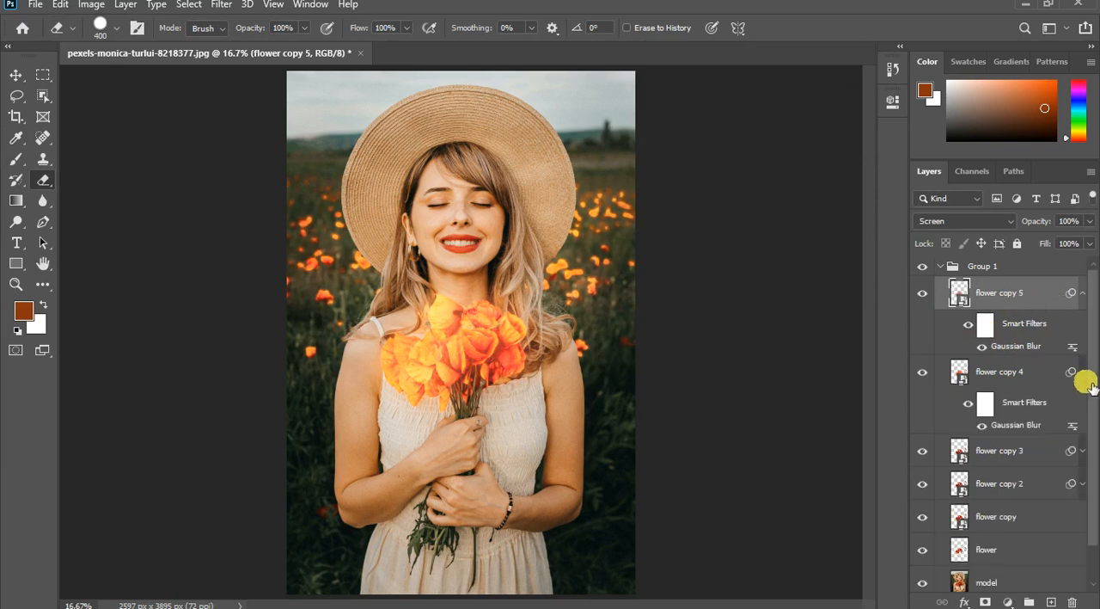
click(1084, 372)
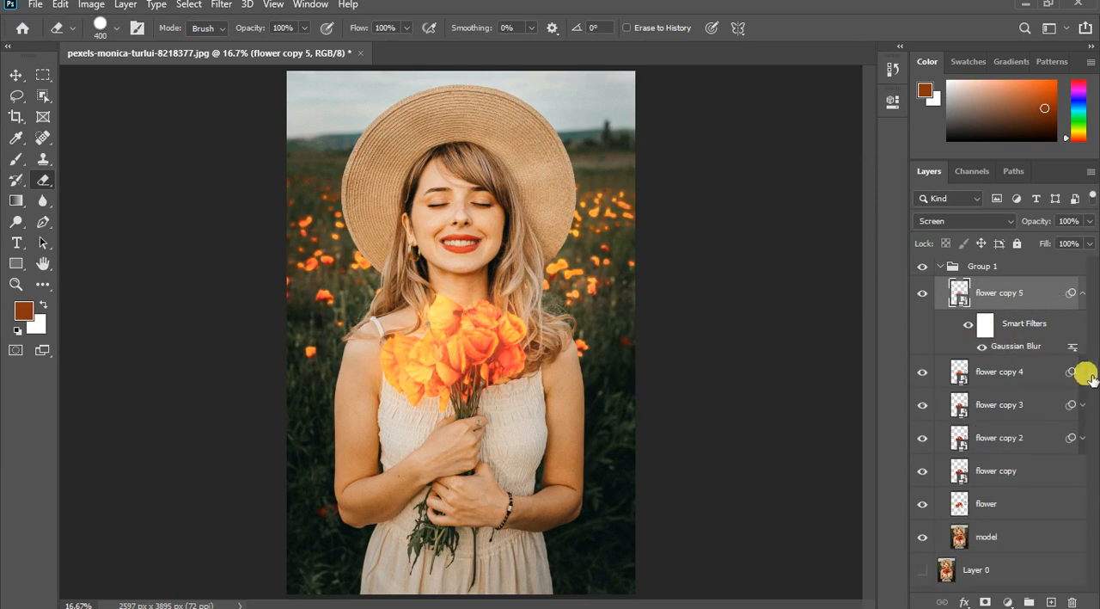
double_click(1017, 345)
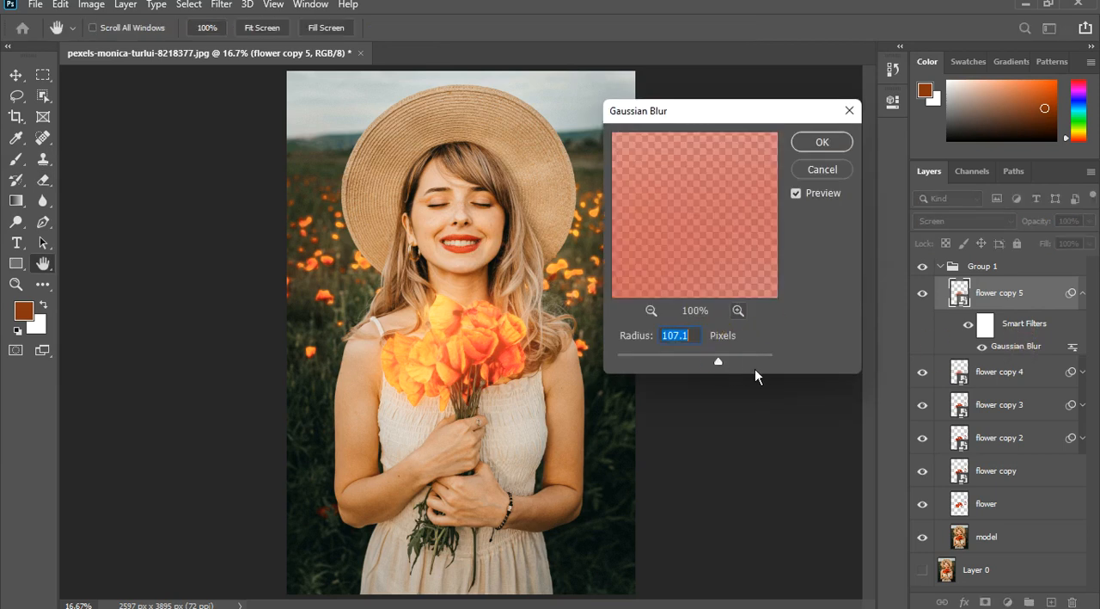
click(756, 368)
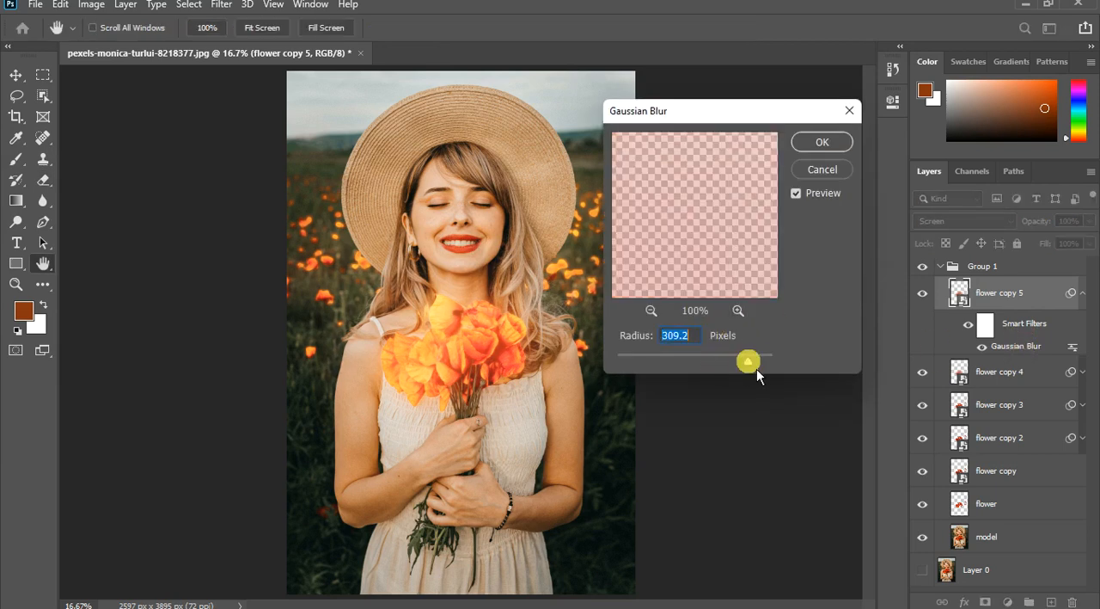
click(829, 145)
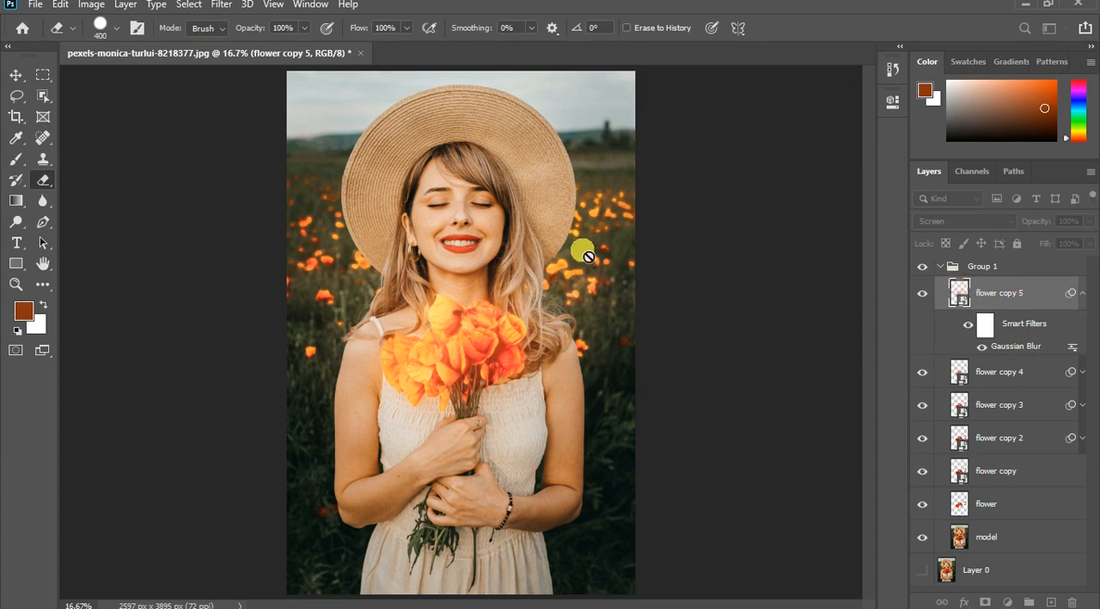
click(1083, 294)
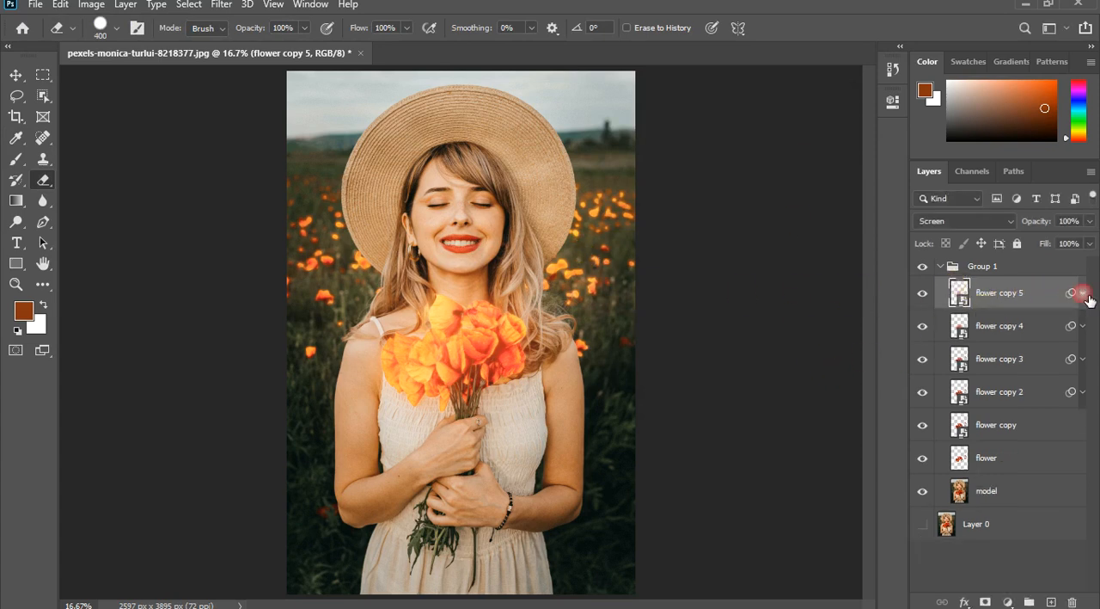
- Collapse Group 1 and compare the glowing flowers with the original Layer 0 by toggling the visibility of both
click(940, 265)
click(925, 269)
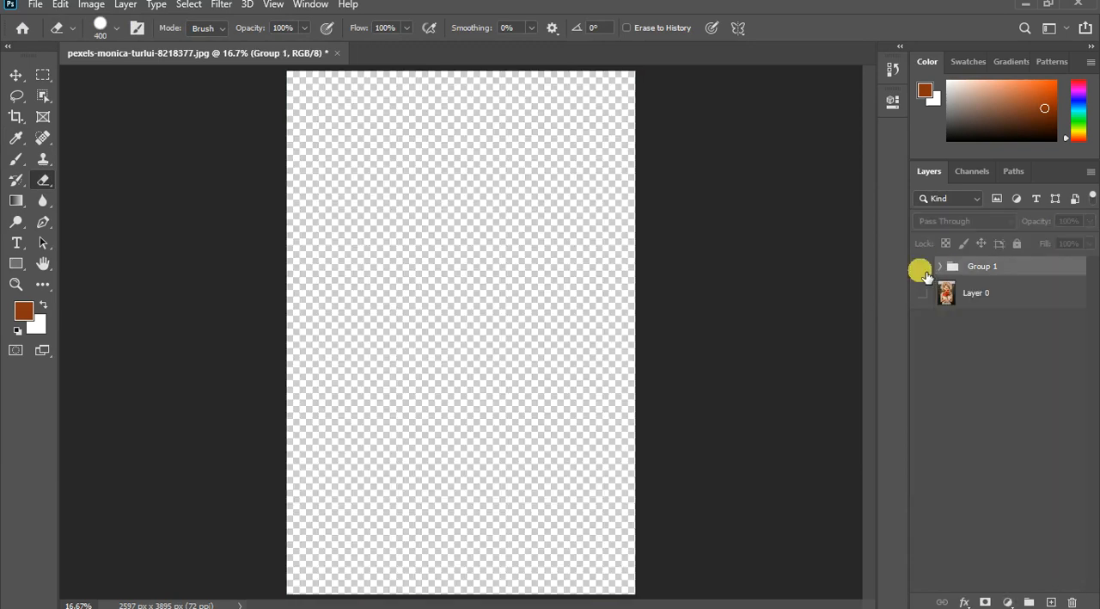
click(923, 292)
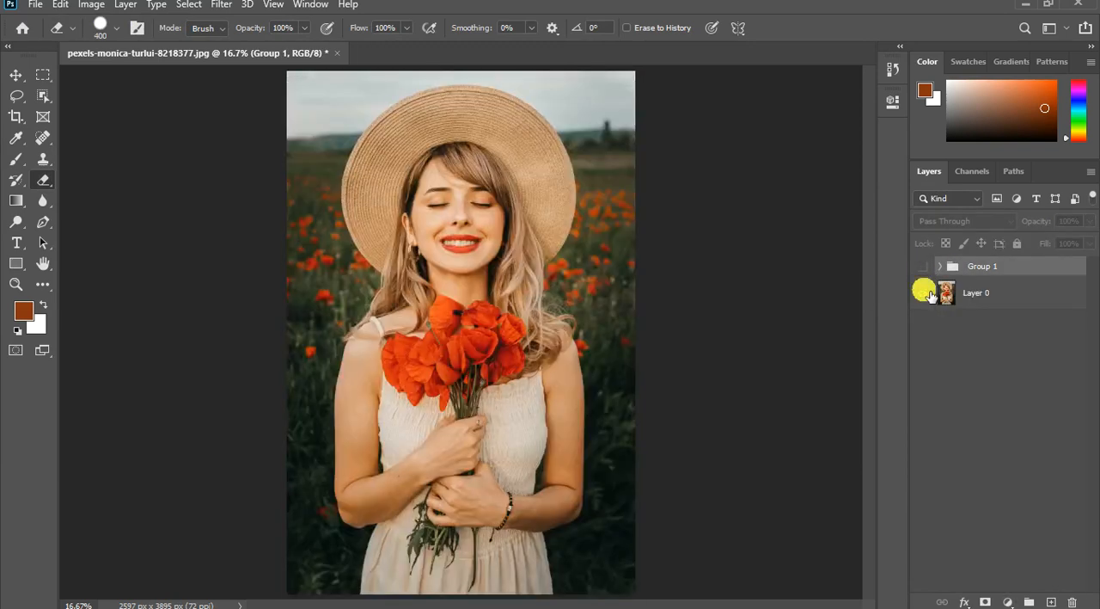
click(924, 269)
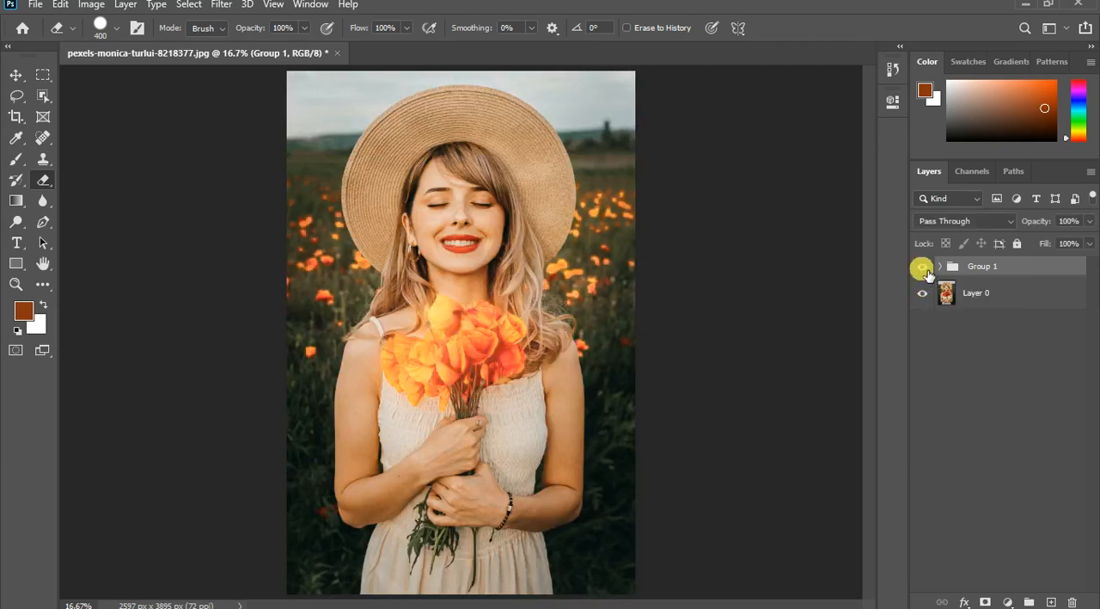
click(923, 269)
click(923, 268)
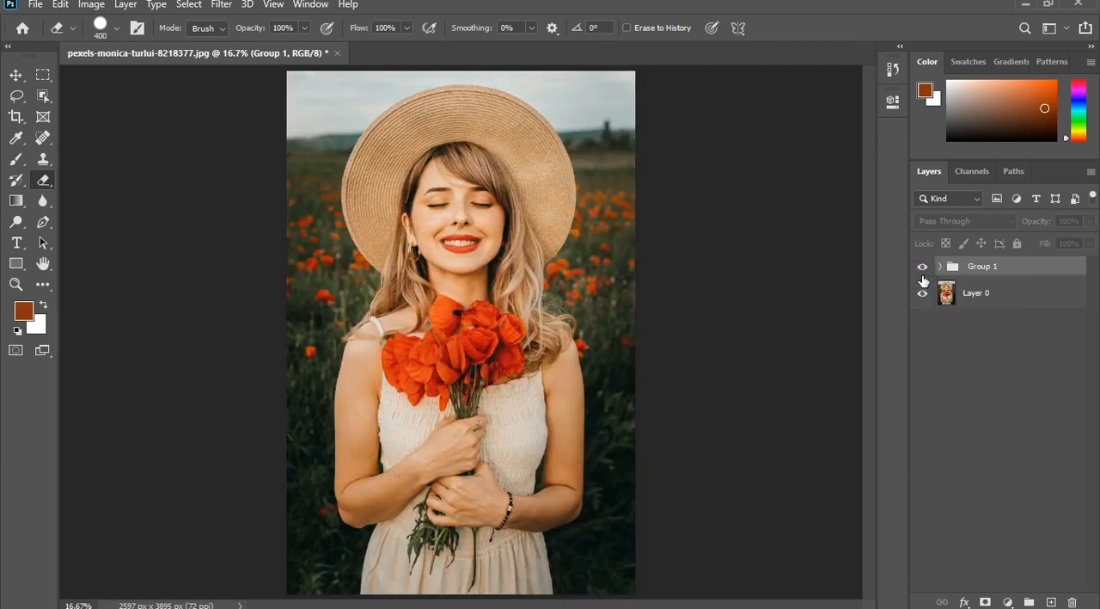
click(941, 271)
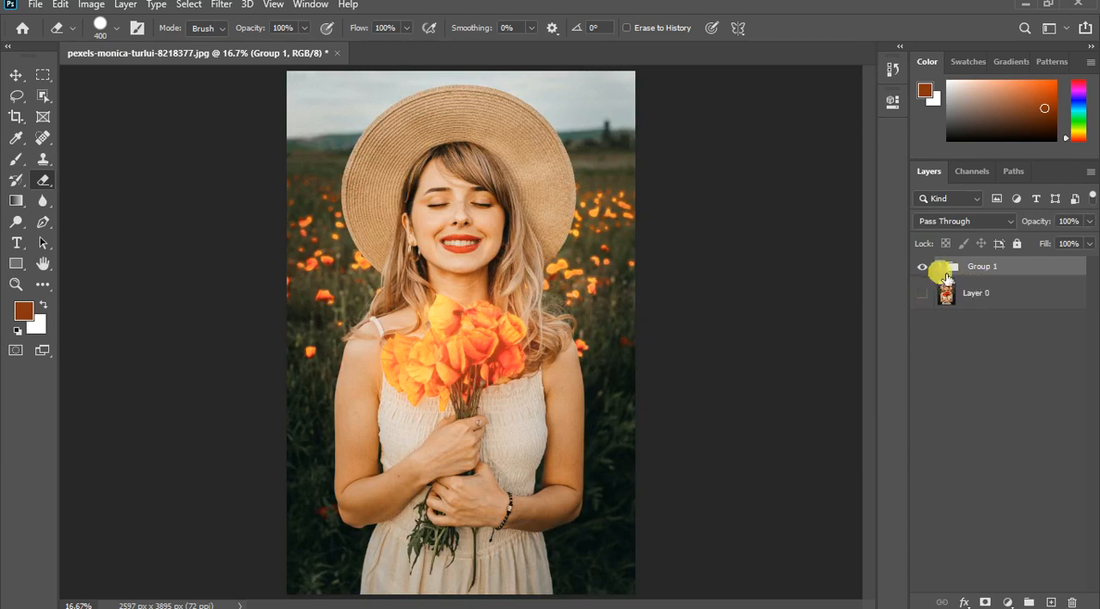
click(949, 270)
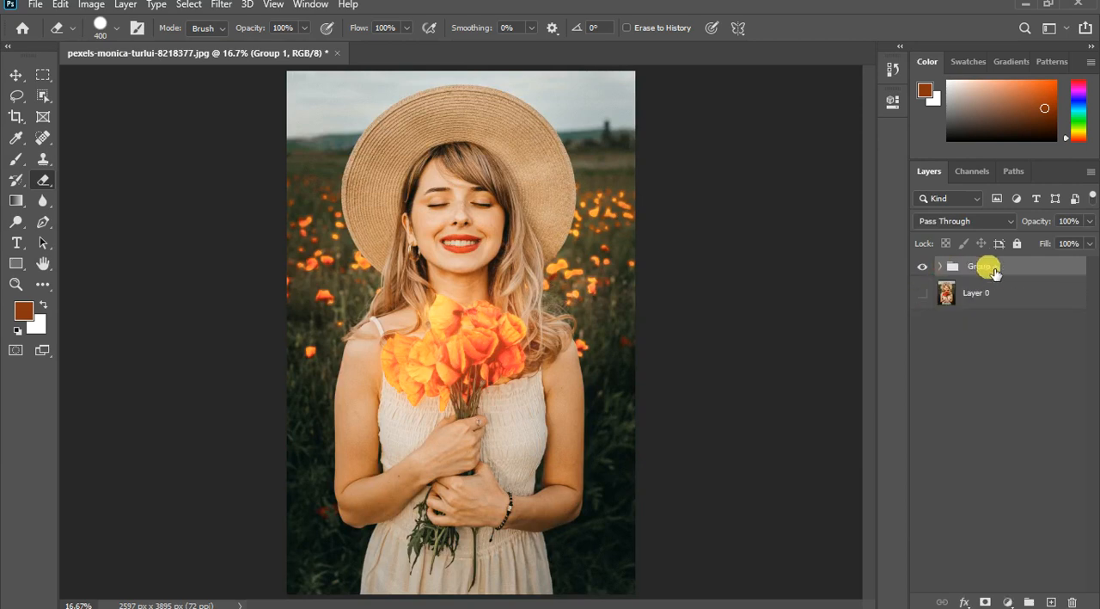
click(945, 269)
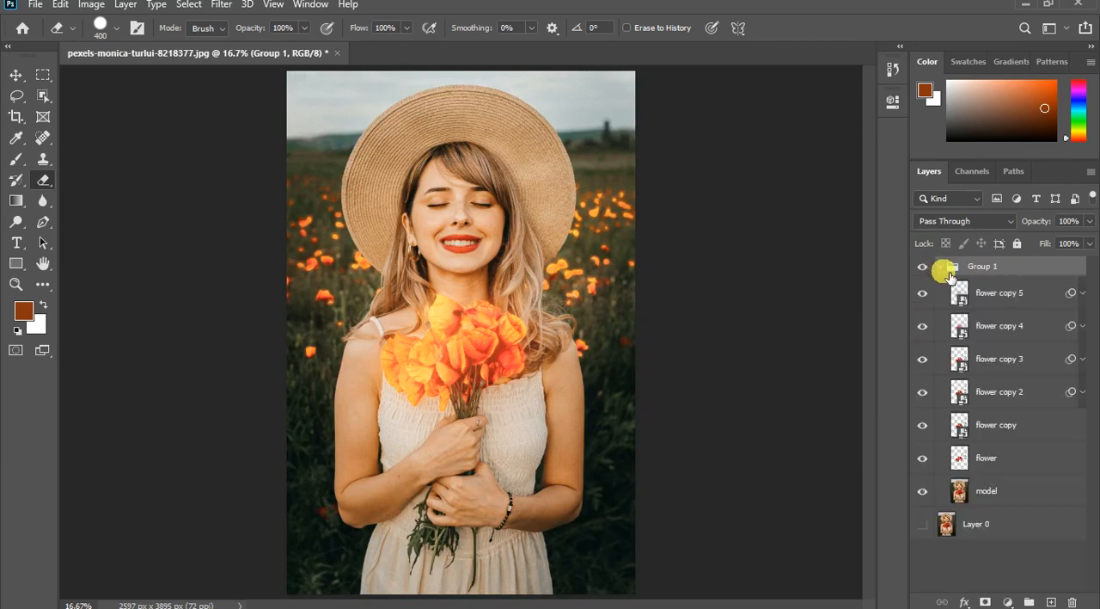
click(946, 269)
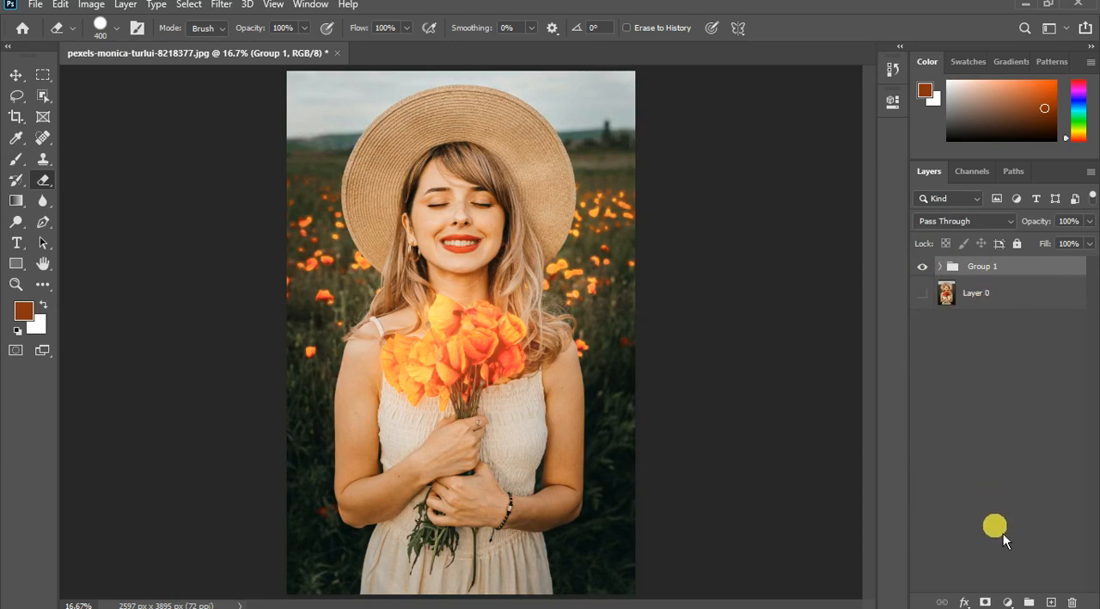
- Add a Hue/Saturation adjustment layer above Group 1 and clip it to the group
click(1009, 601)
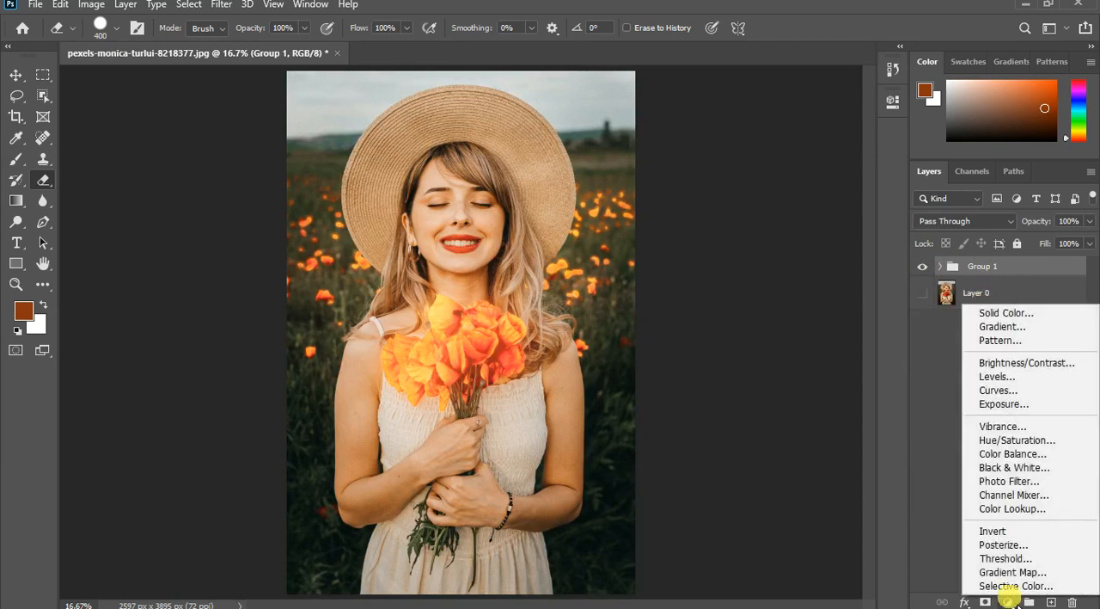
click(1032, 444)
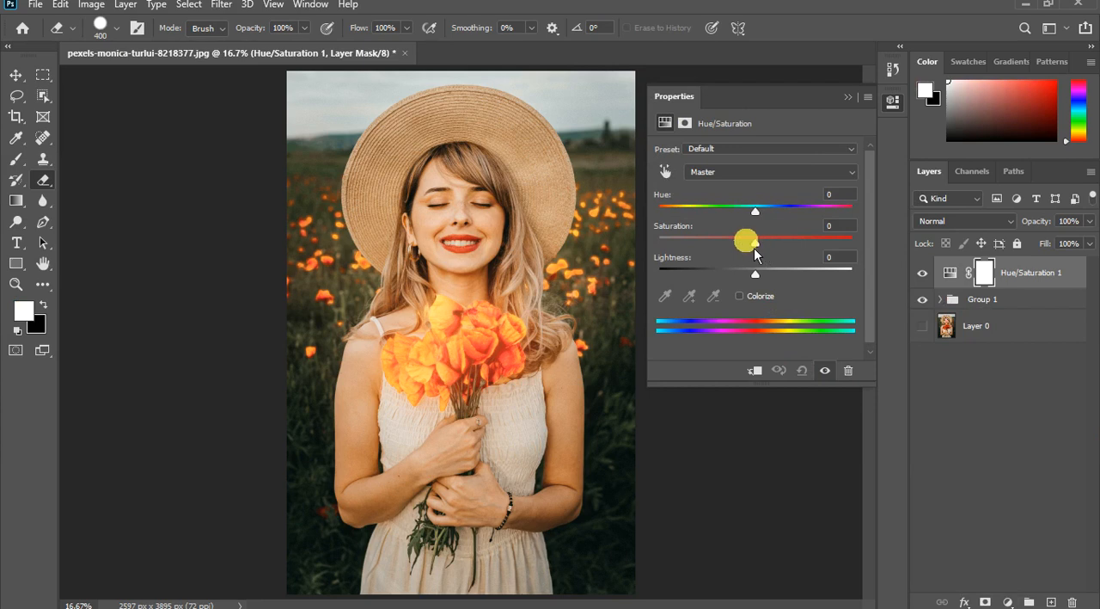
click(755, 372)
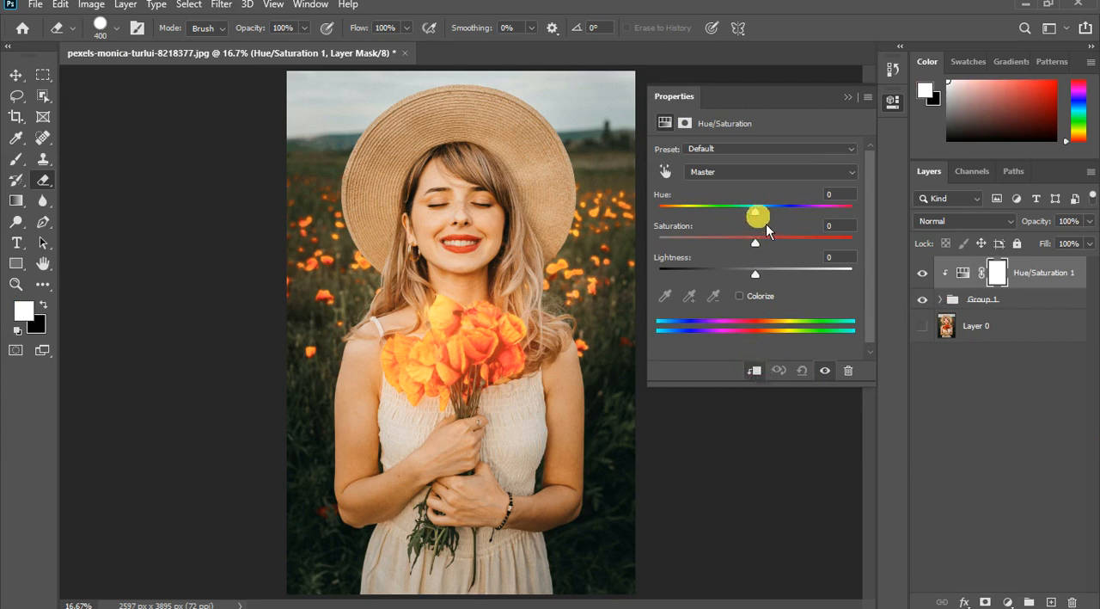
- Try a Hue shift of +13 on Group 1 and of +25 with the model layer hidden, resetting the adjustment each time
mouse_move(763, 226)
mouse_down()
mouse_move(710, 216)
mouse_move(841, 223)
mouse_move(642, 219)
mouse_move(835, 215)
mouse_move(843, 230)
mouse_move(778, 234)
mouse_up()
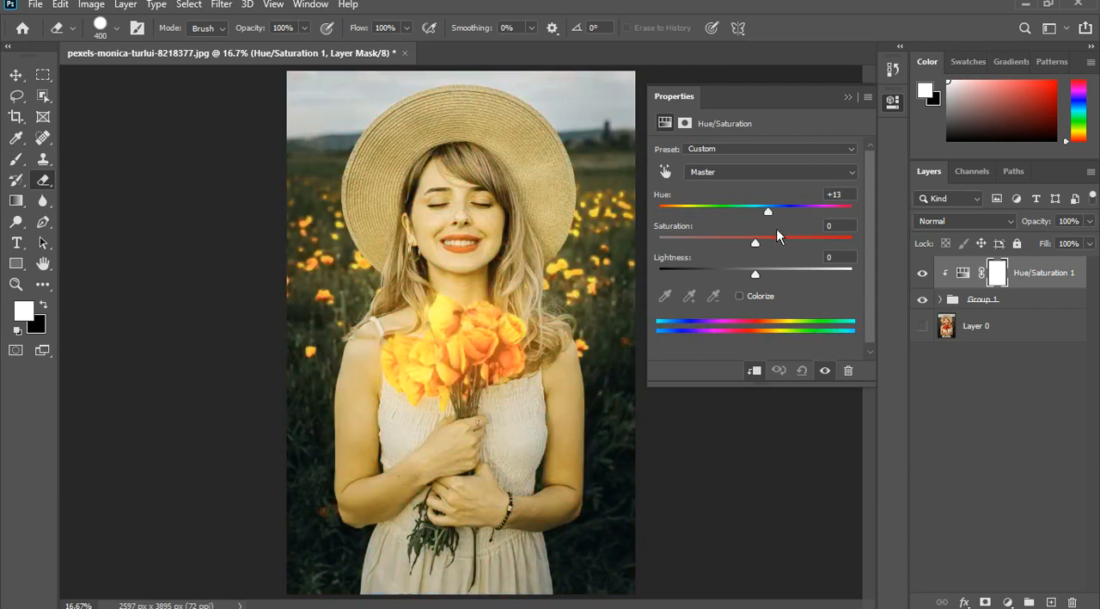
click(807, 372)
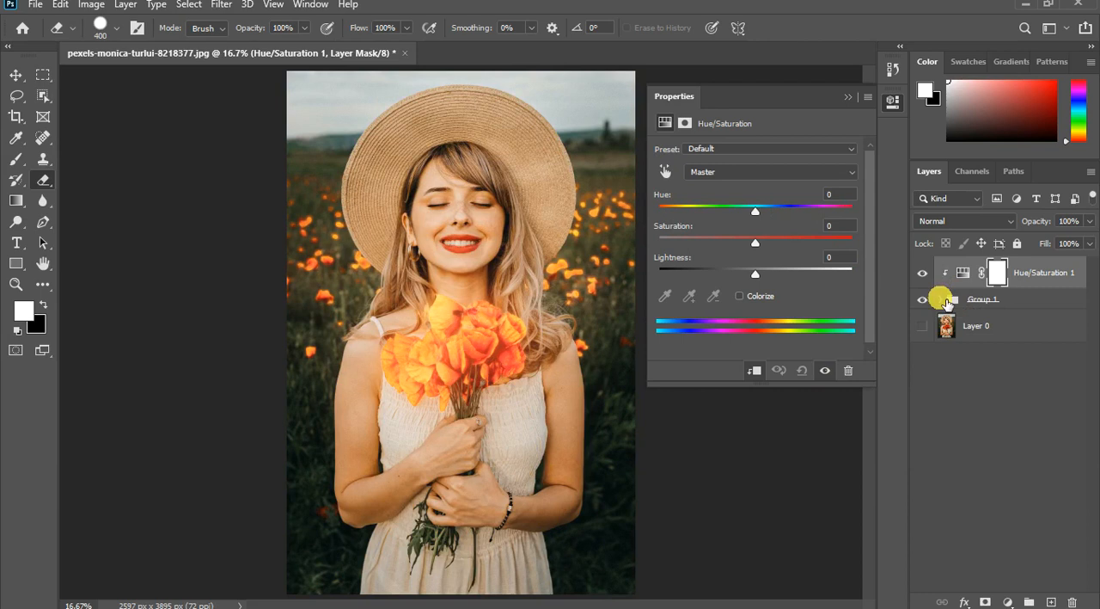
click(941, 298)
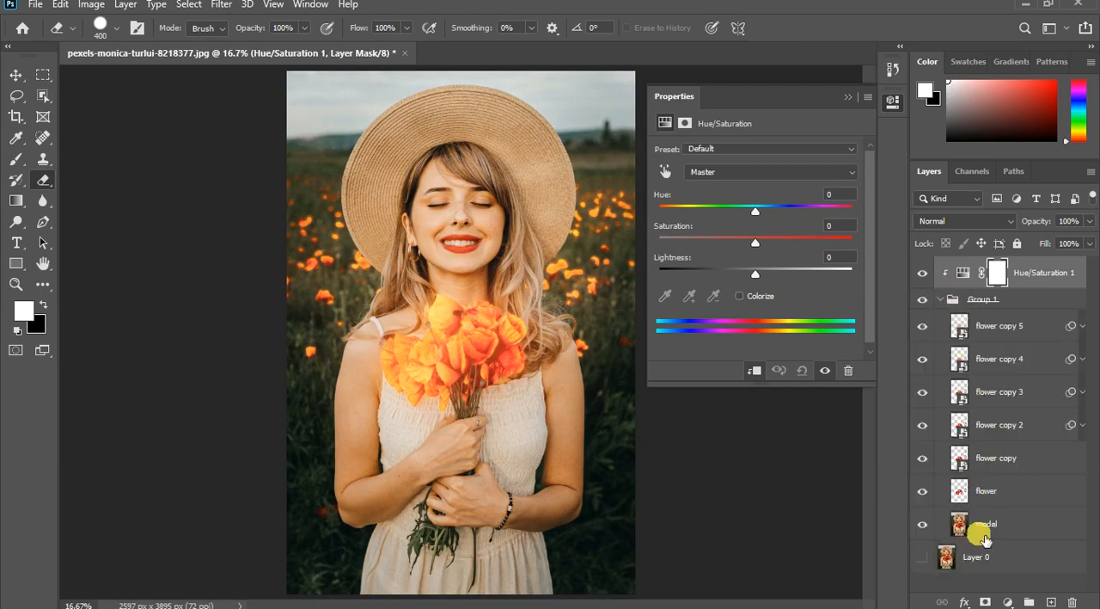
click(925, 525)
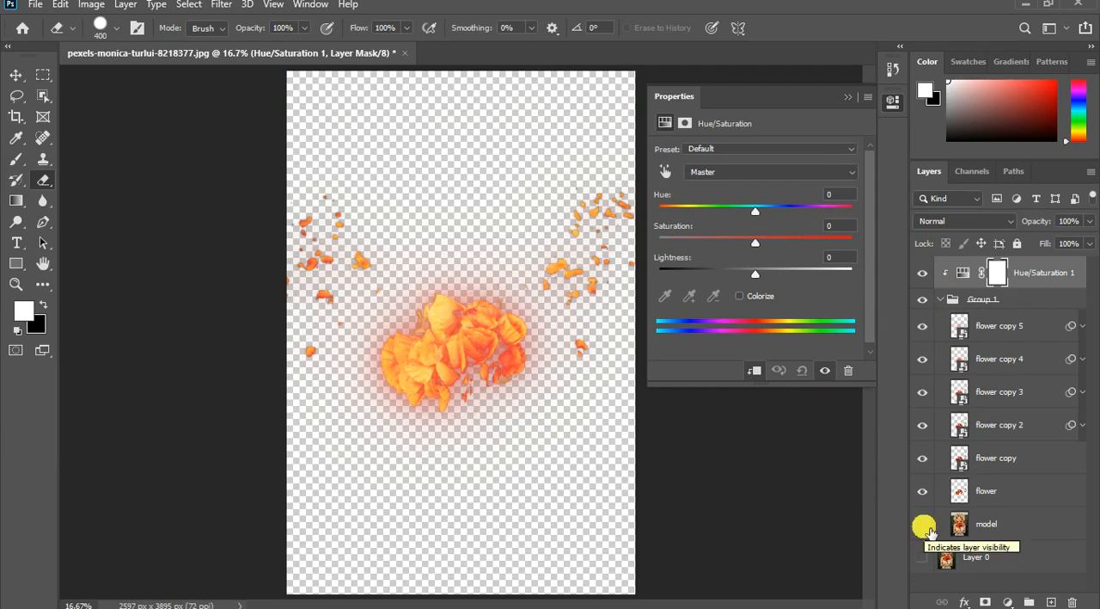
click(965, 273)
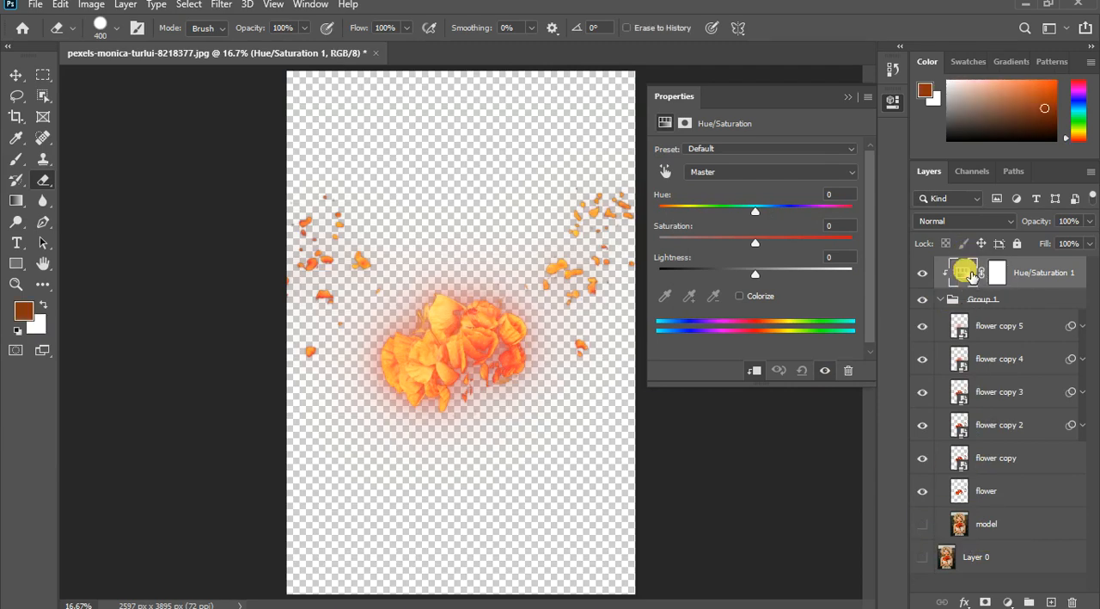
drag(754, 210, 786, 215)
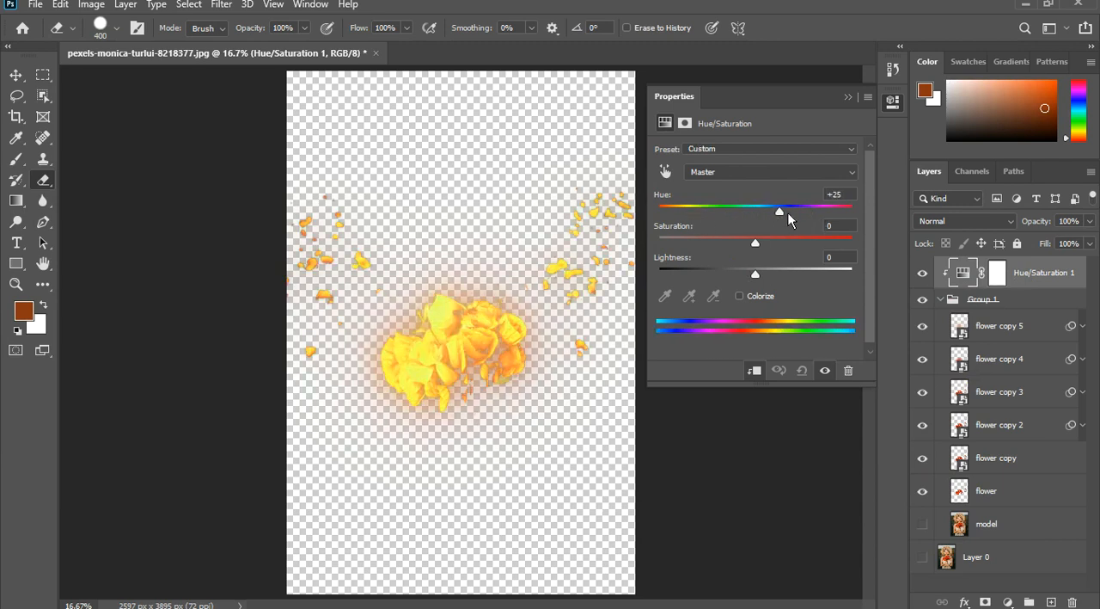
click(802, 370)
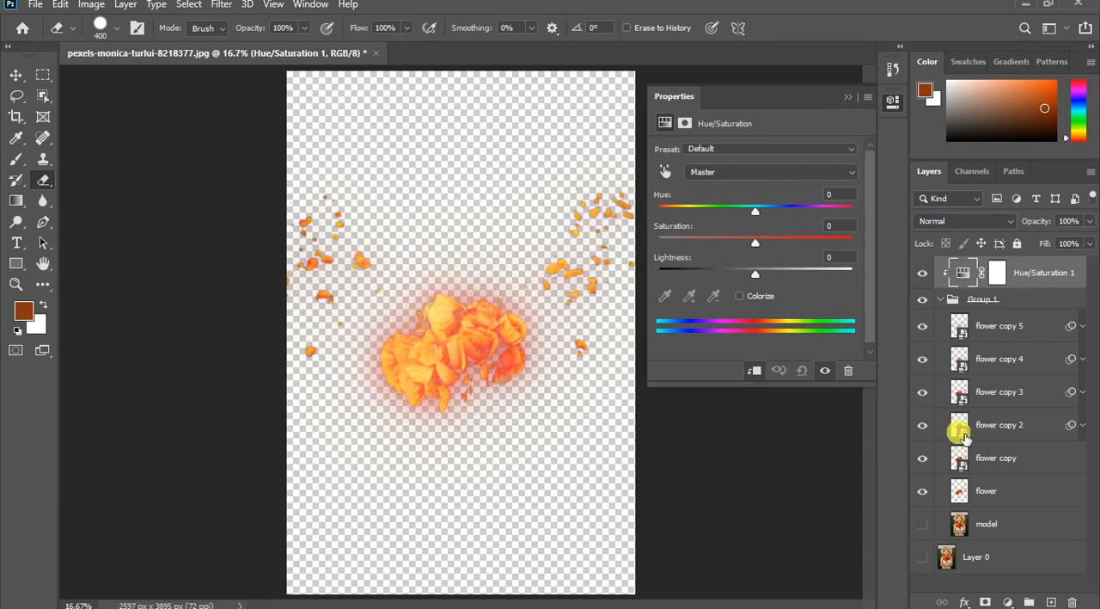
- Move the model layer out of Group 1 to just above Layer 0, show it, and collapse the group
drag(1023, 524, 1006, 556)
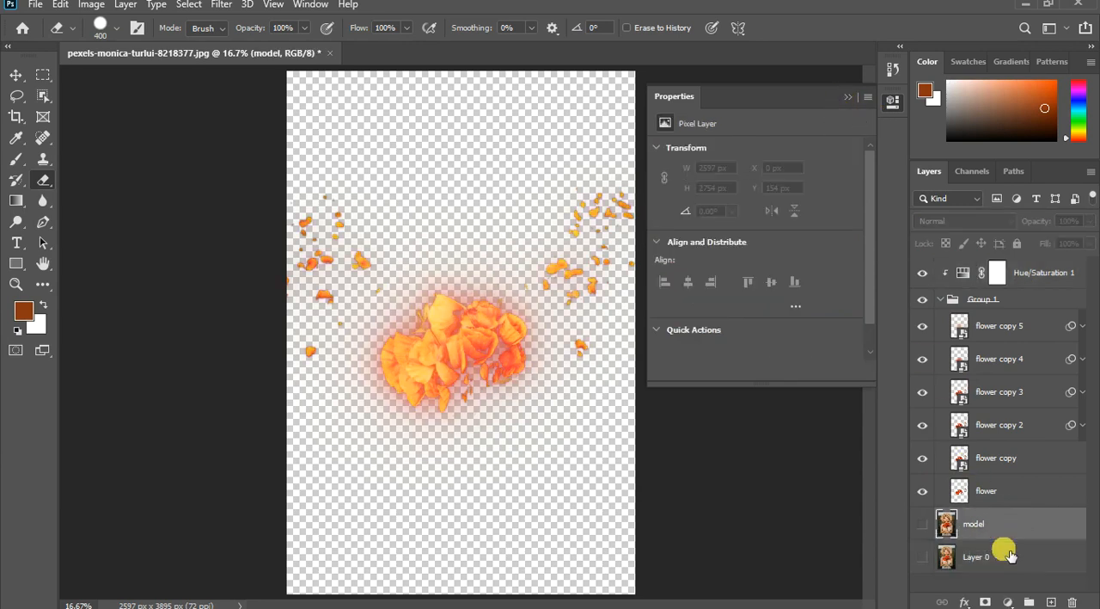
click(928, 520)
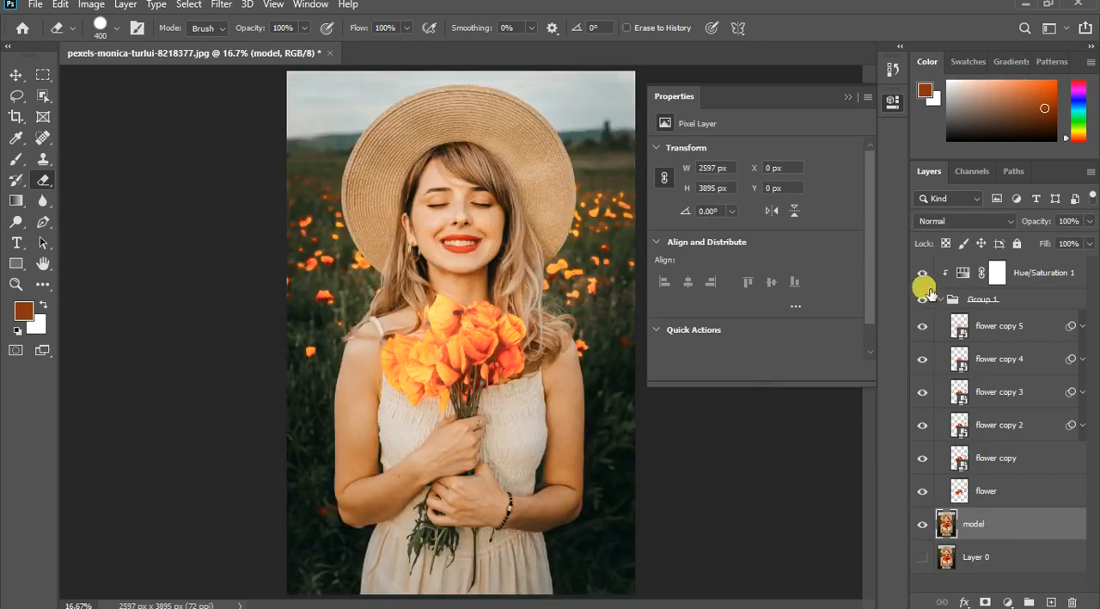
click(951, 299)
click(923, 299)
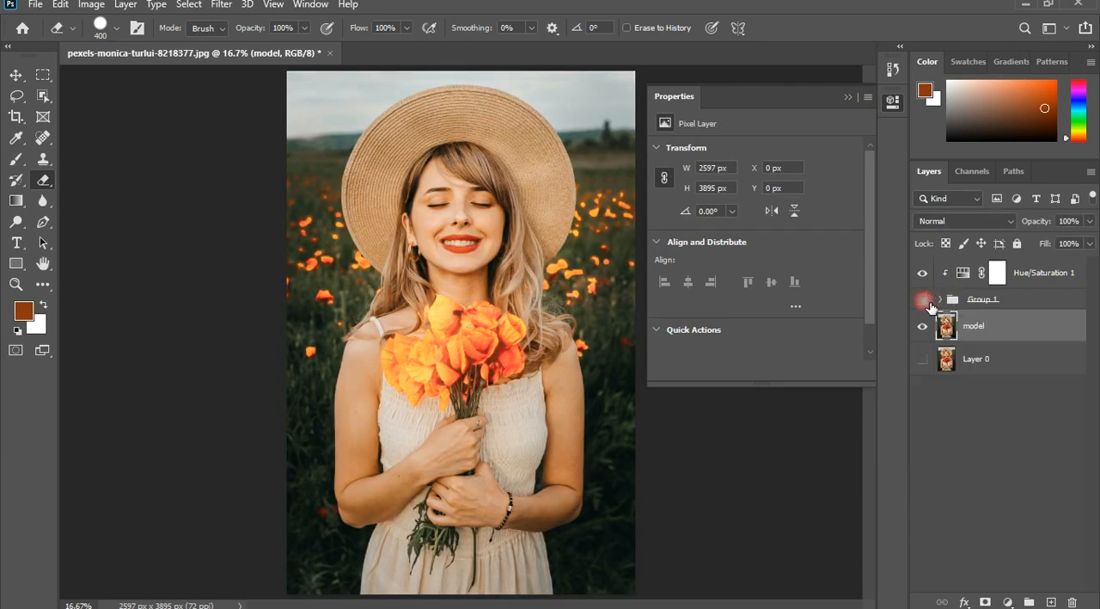
alt+click(951, 286)
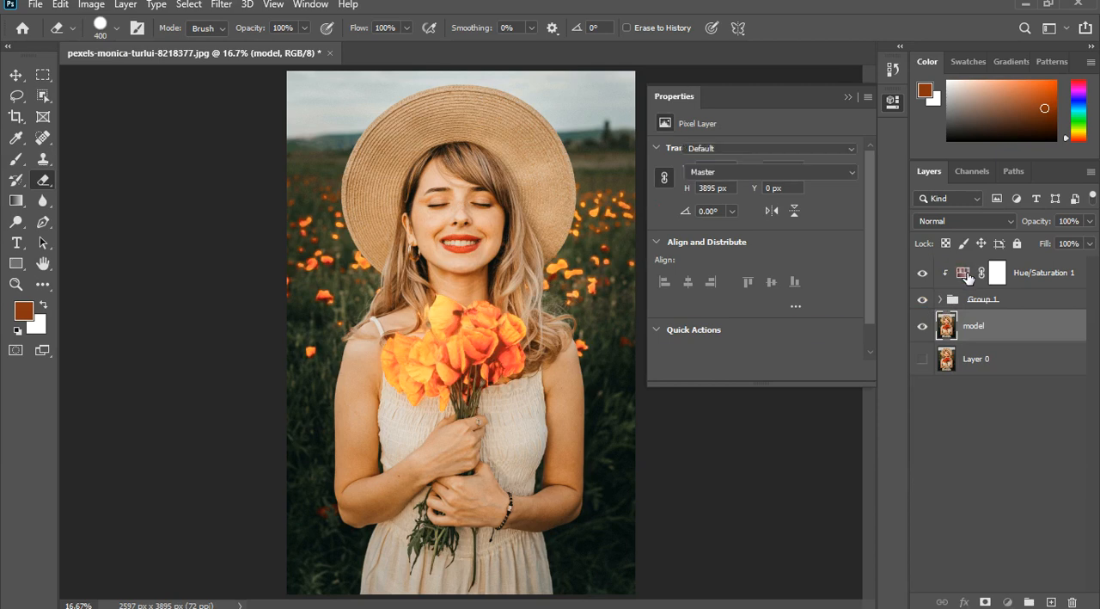
- Set the Hue of the clipped Hue/Saturation adjustment to +38
click(963, 273)
drag(761, 220, 801, 230)
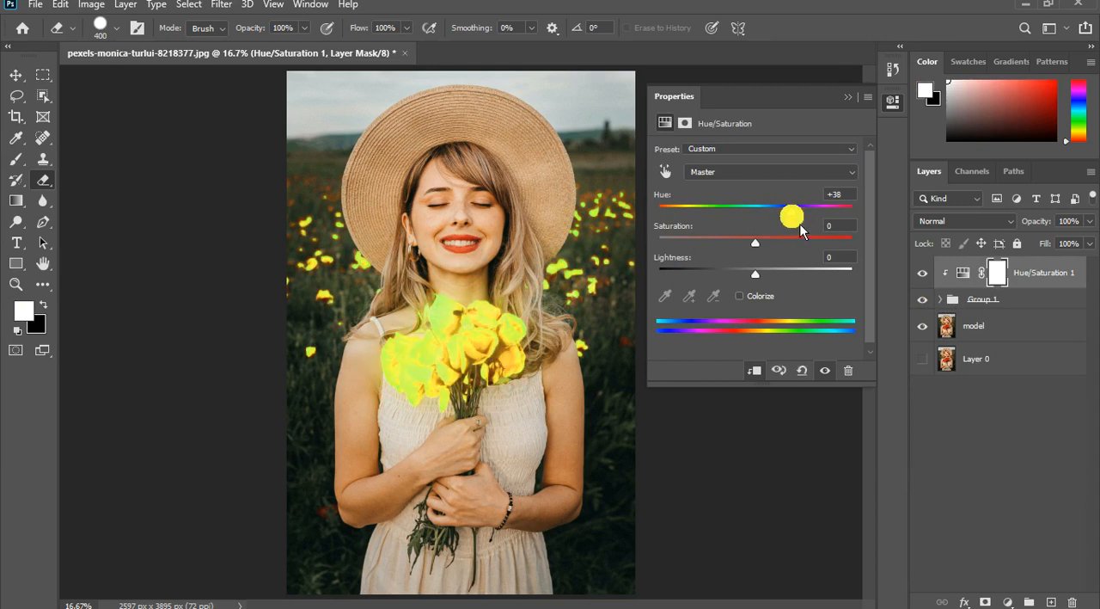
click(848, 97)
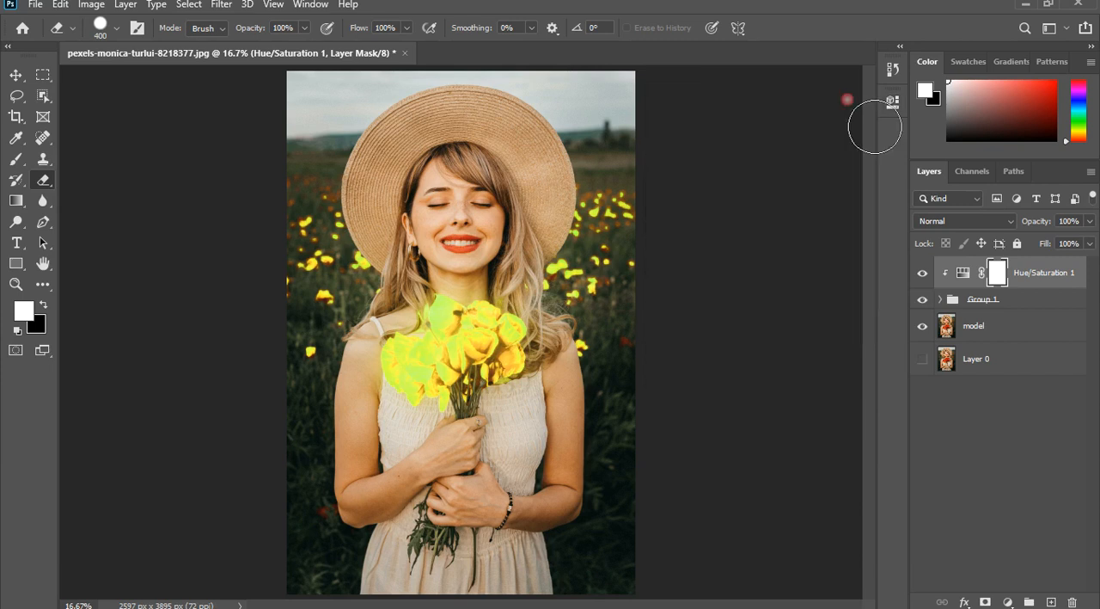
click(1037, 287)
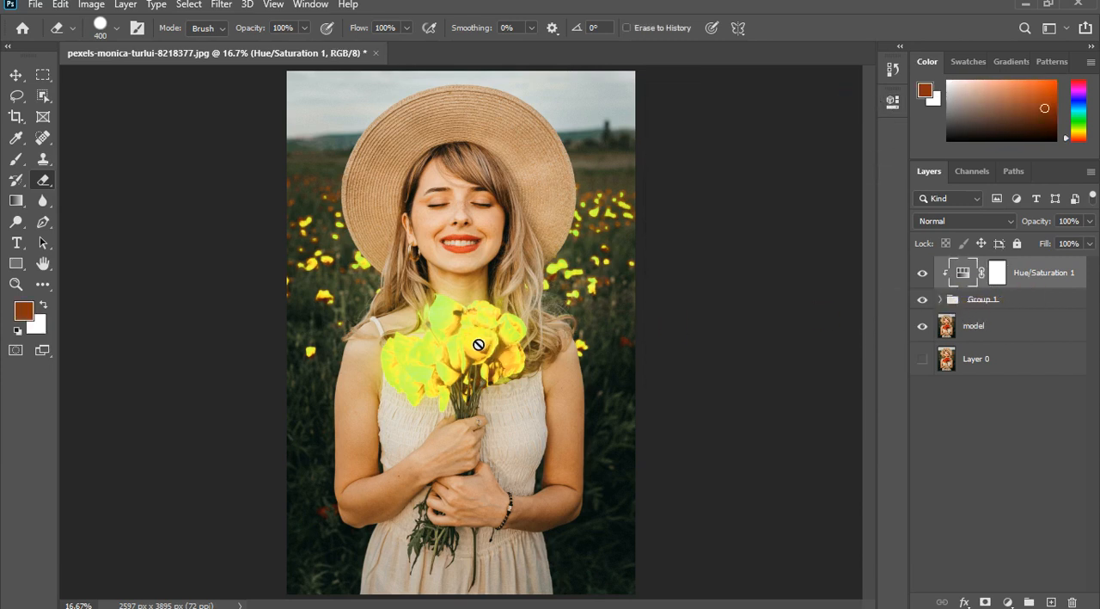
click(591, 348)
- Add an Exposure adjustment layer directly above the model layer
click(1008, 337)
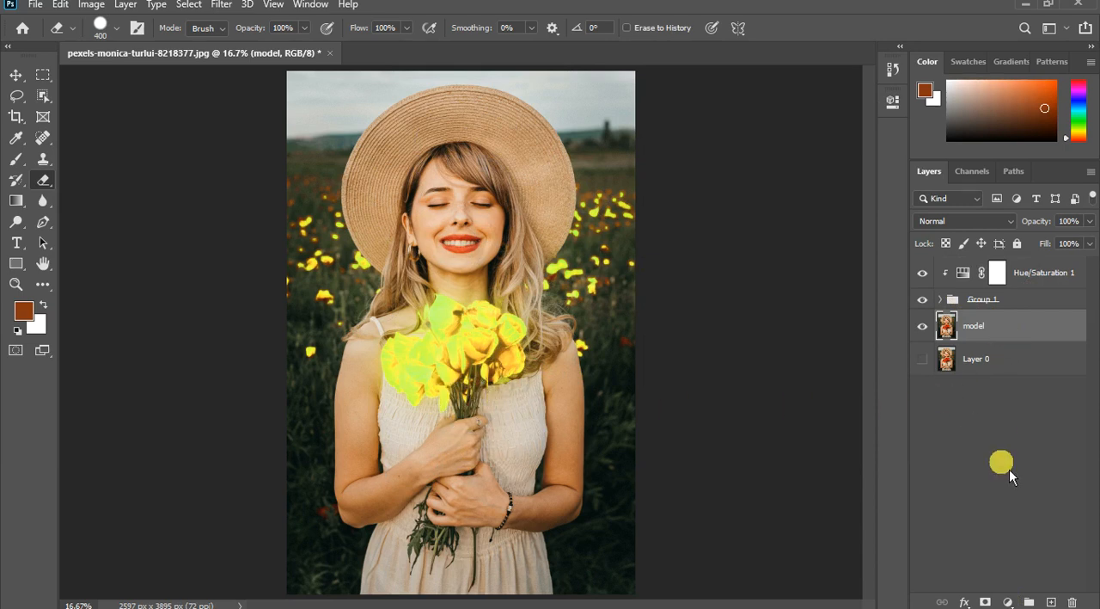
click(1010, 602)
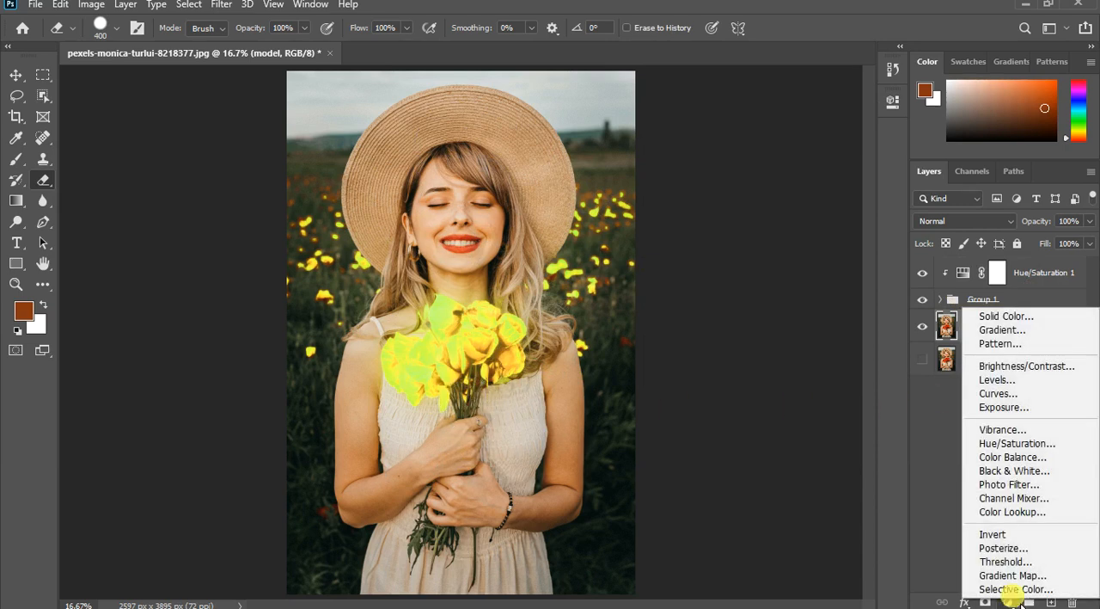
click(1028, 409)
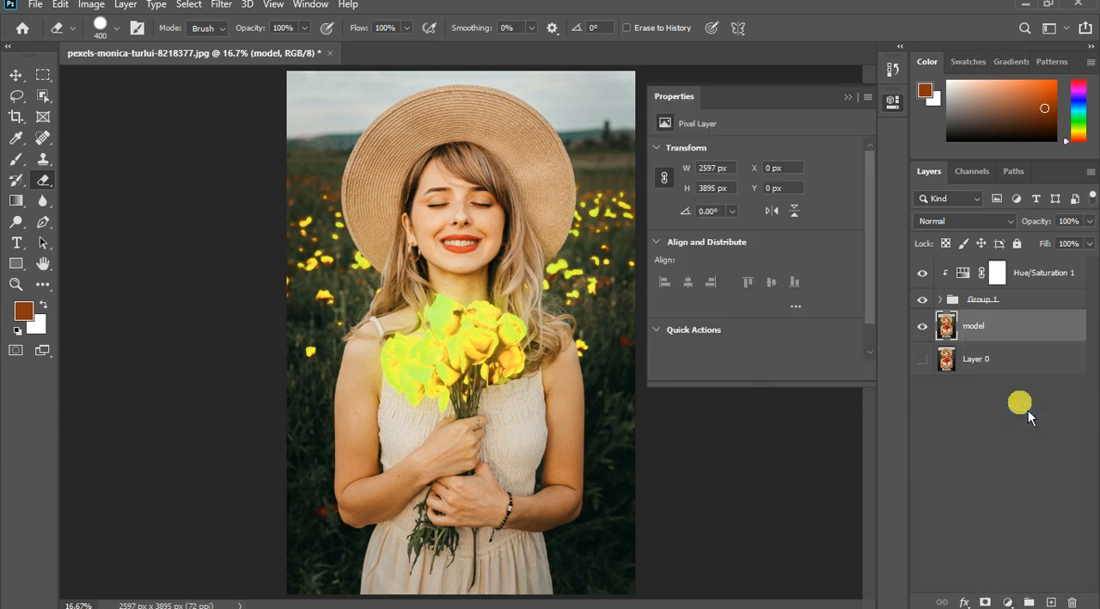
drag(747, 106, 771, 129)
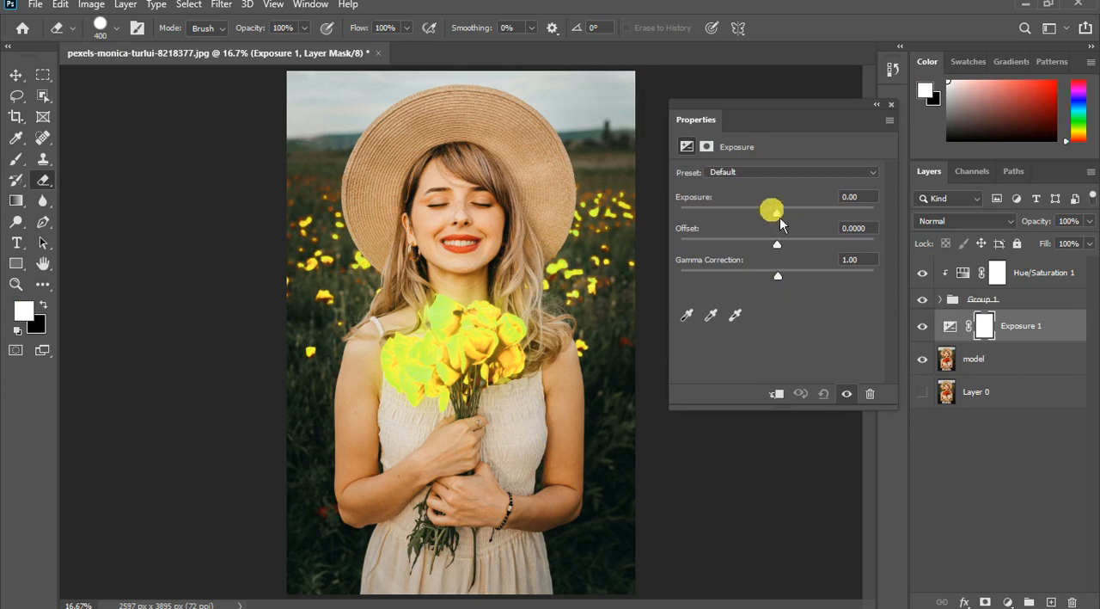
- Darken the model with the Exposure adjustment, setting Exposure to -3.28 and Gamma Correction to 0.46
drag(786, 220, 739, 218)
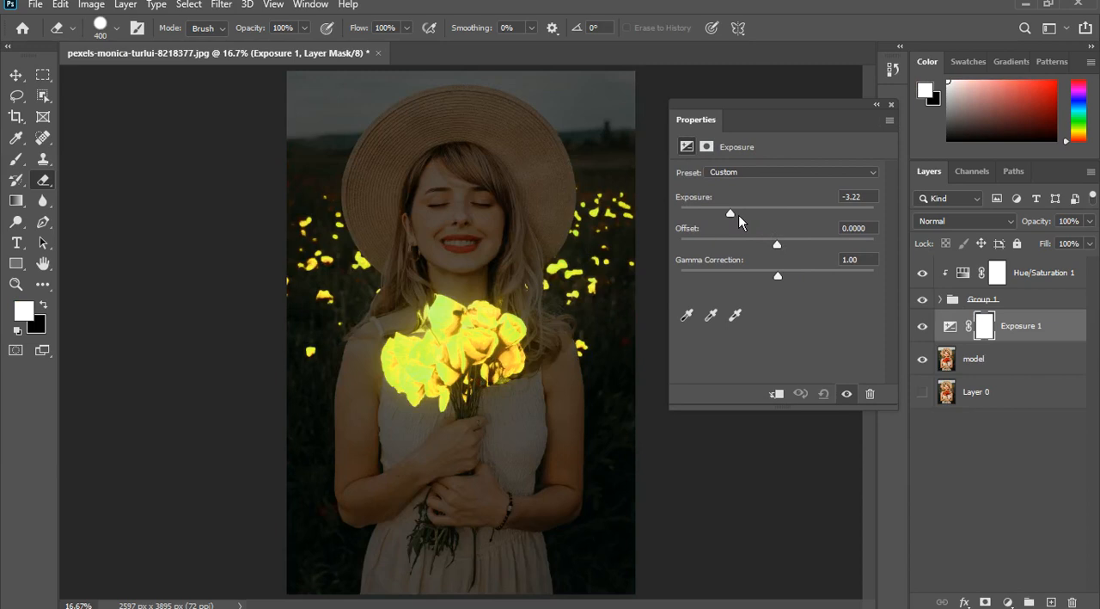
drag(767, 276, 780, 275)
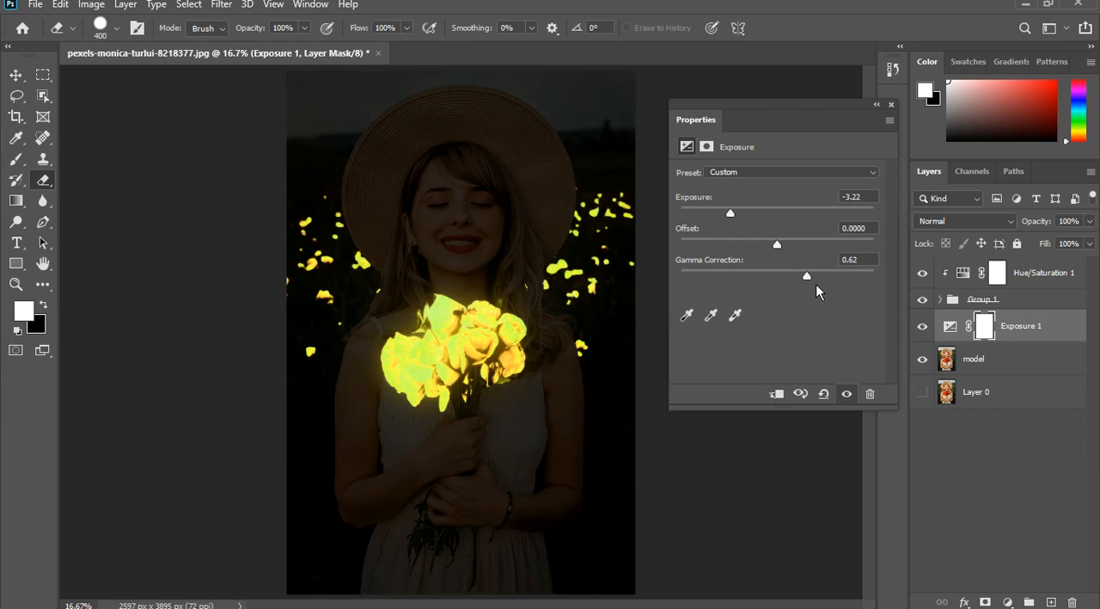
drag(824, 289, 830, 289)
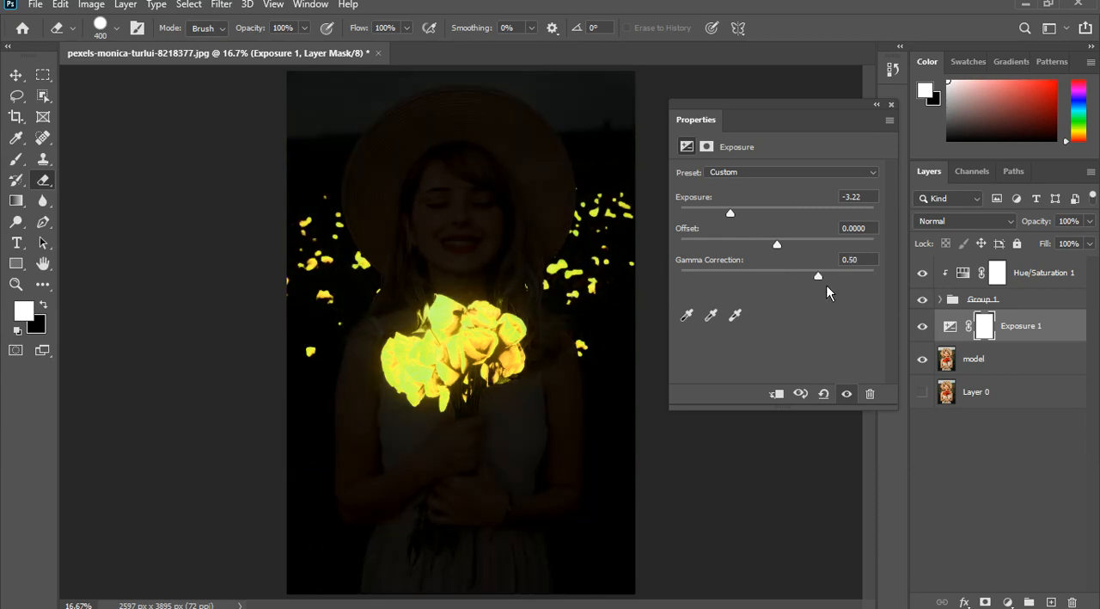
click(473, 286)
scroll(469, 289, down, 3)
scroll(465, 291, down, 2)
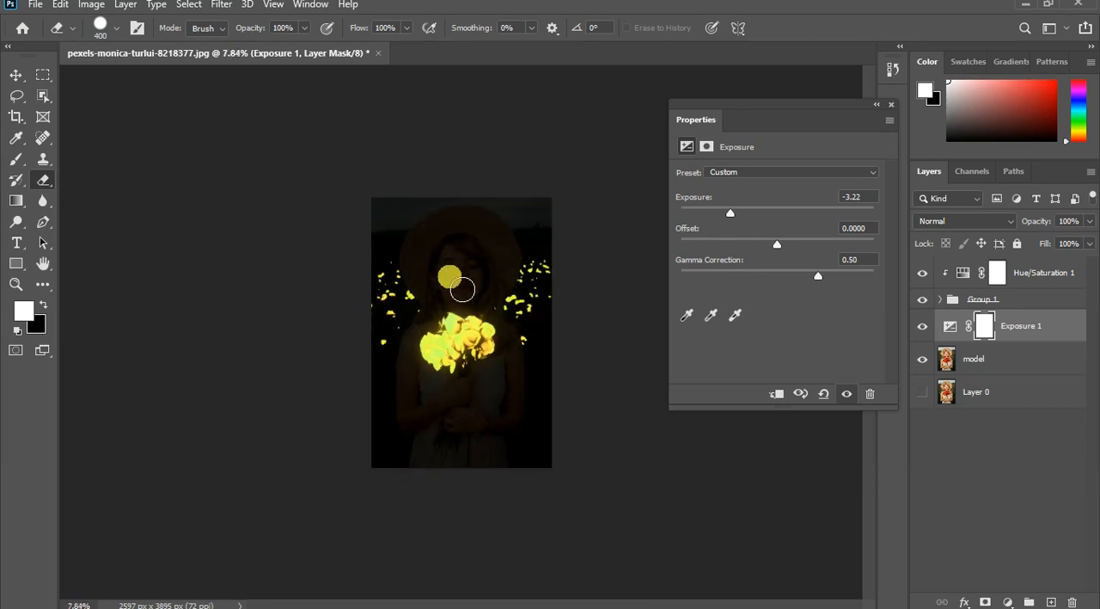
drag(732, 237, 741, 220)
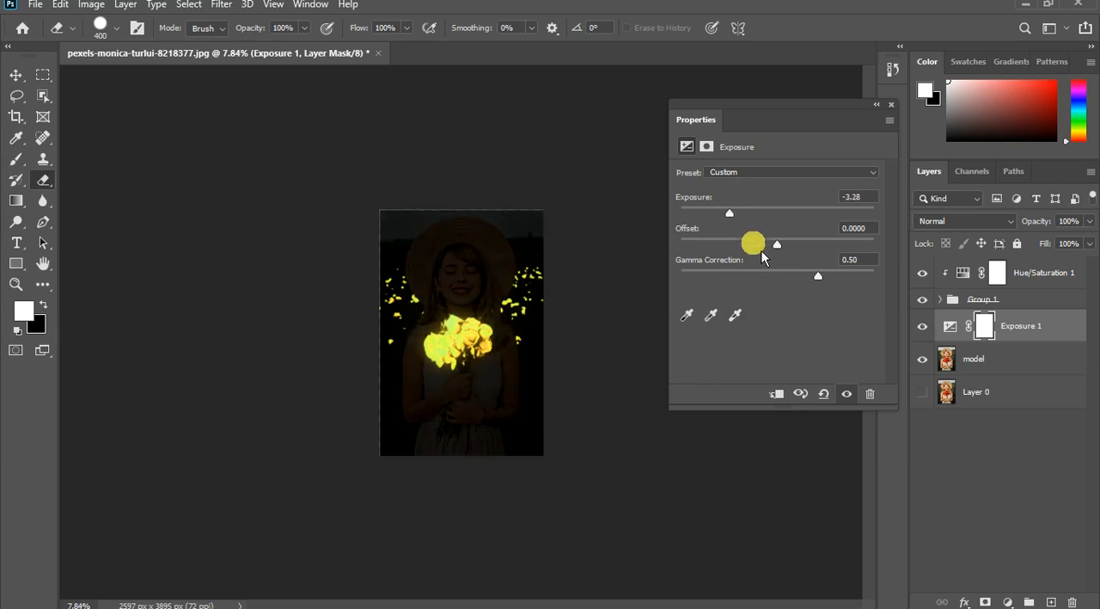
drag(828, 283, 830, 280)
scroll(501, 322, up, 4)
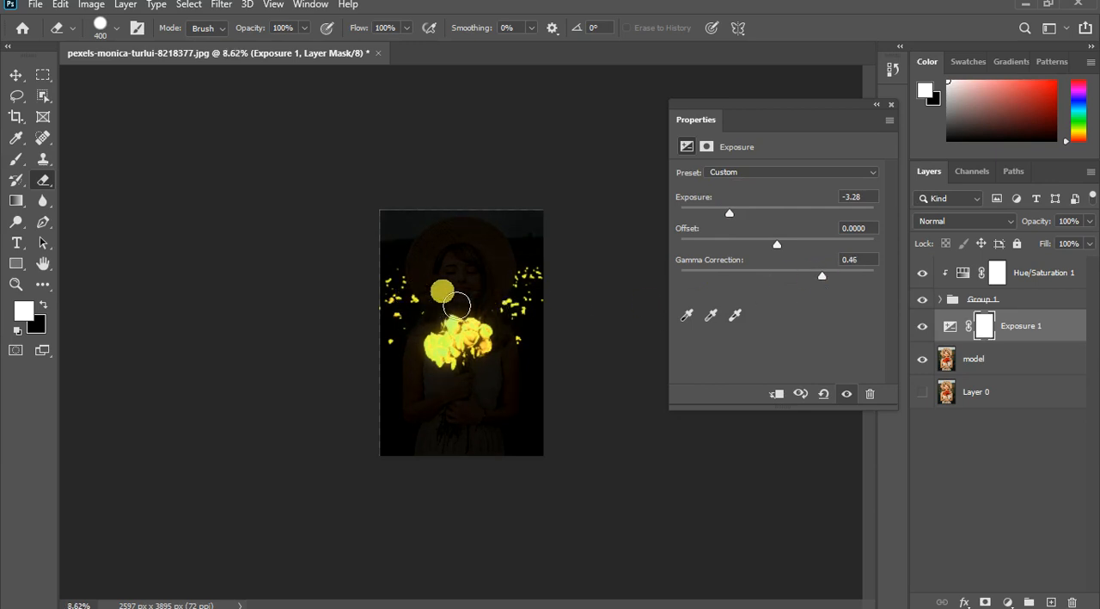
- Compare the portrait with the Exposure adjustment hidden and shown, and close the adjustment's properties
scroll(502, 323, up, 2)
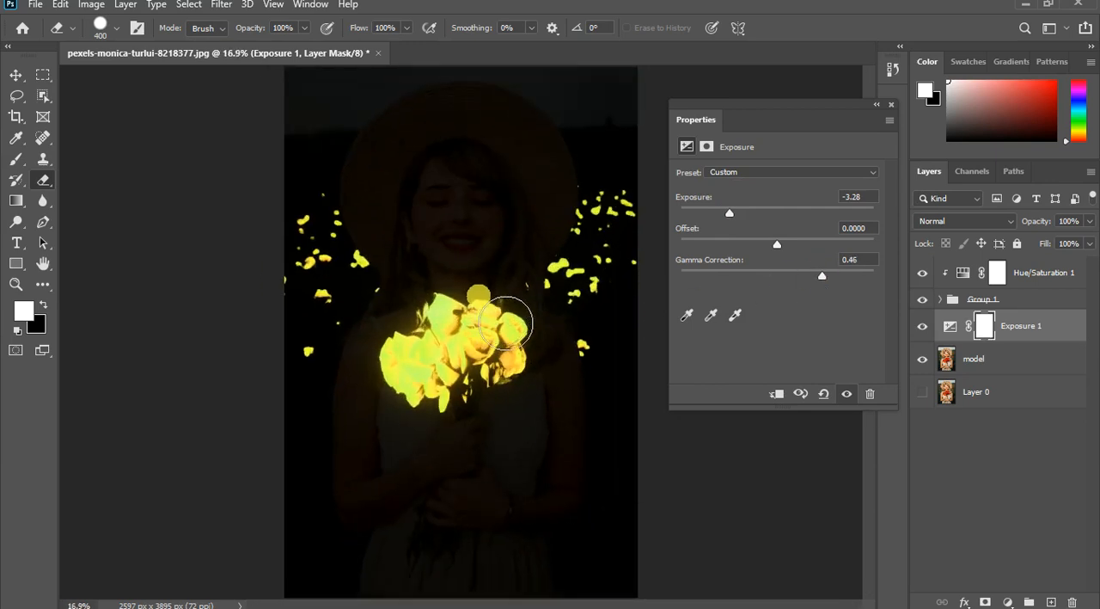
scroll(447, 344, down, 1)
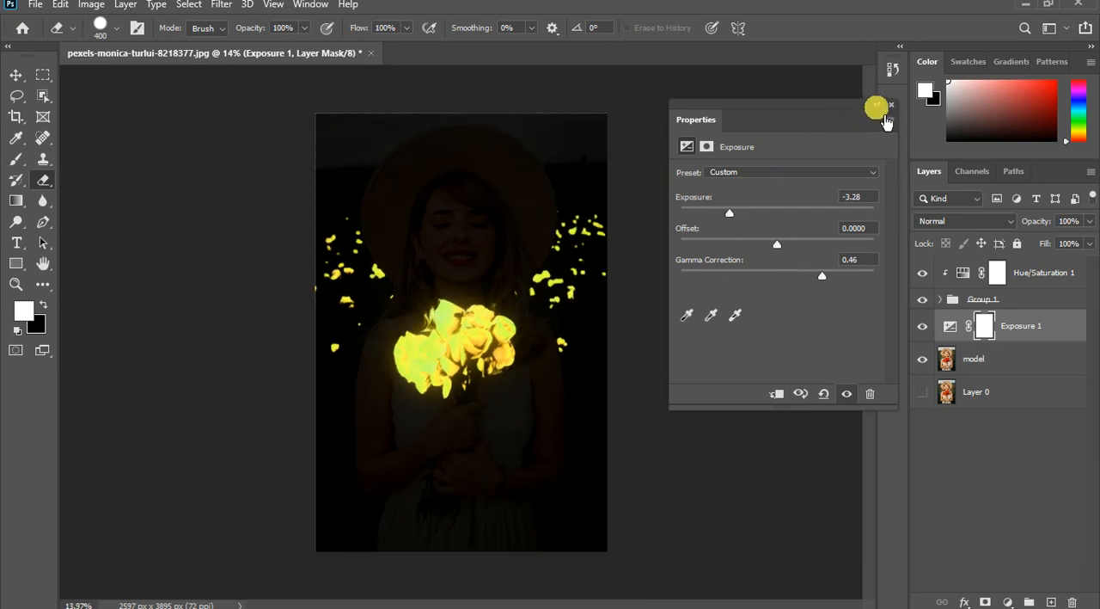
click(892, 105)
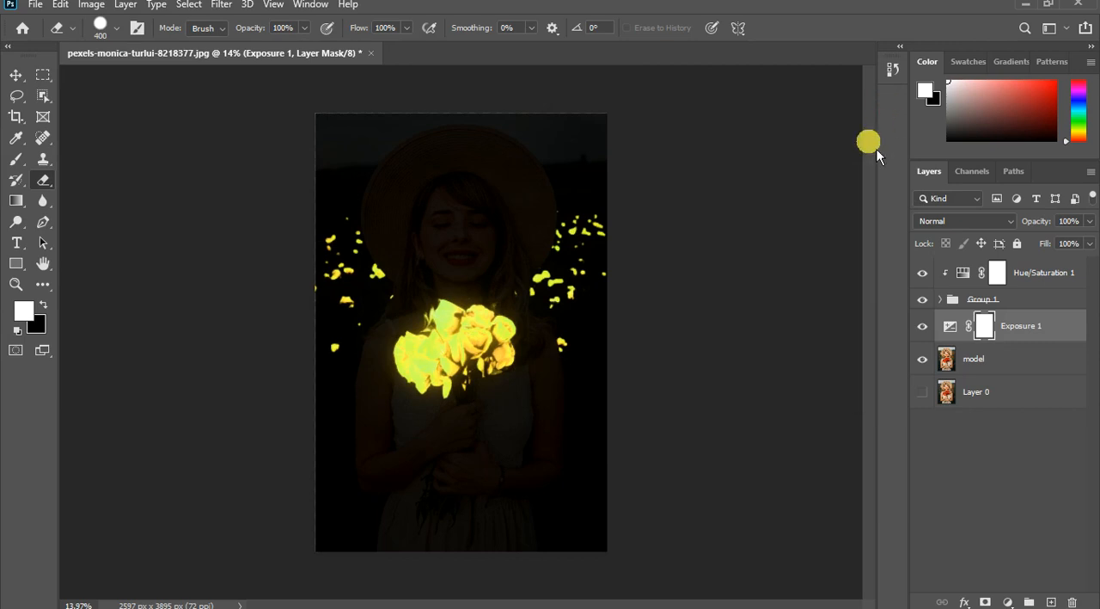
click(923, 328)
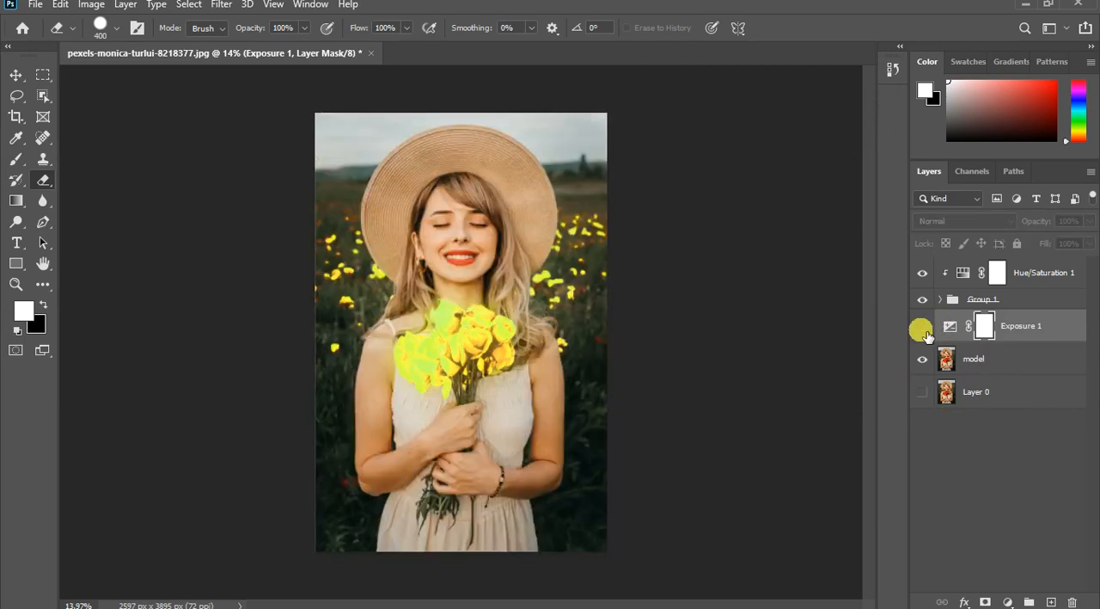
click(923, 328)
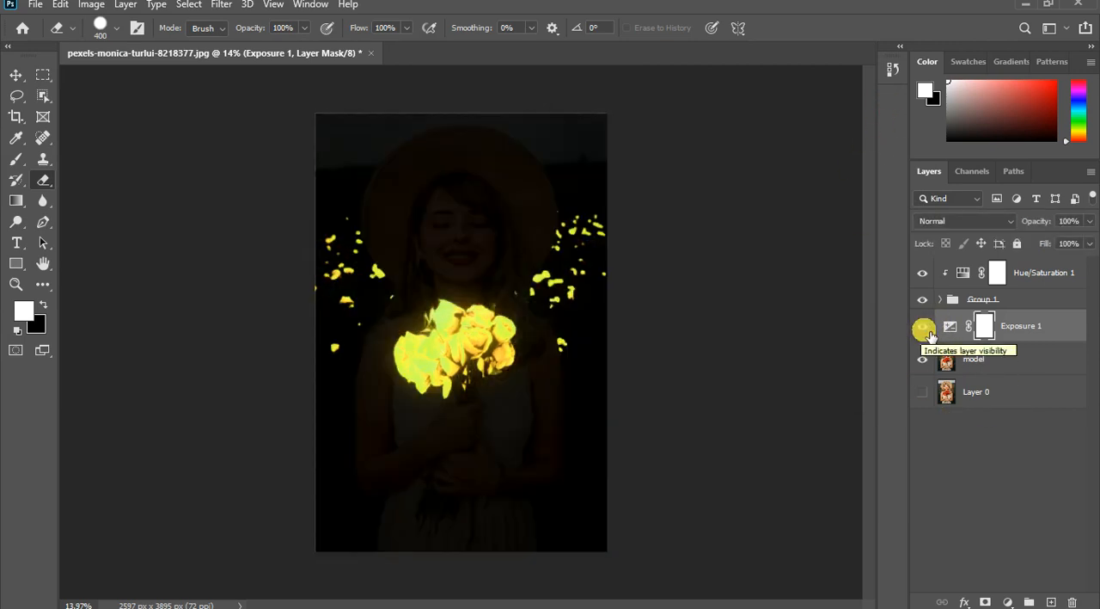
scroll(484, 288, up, 3)
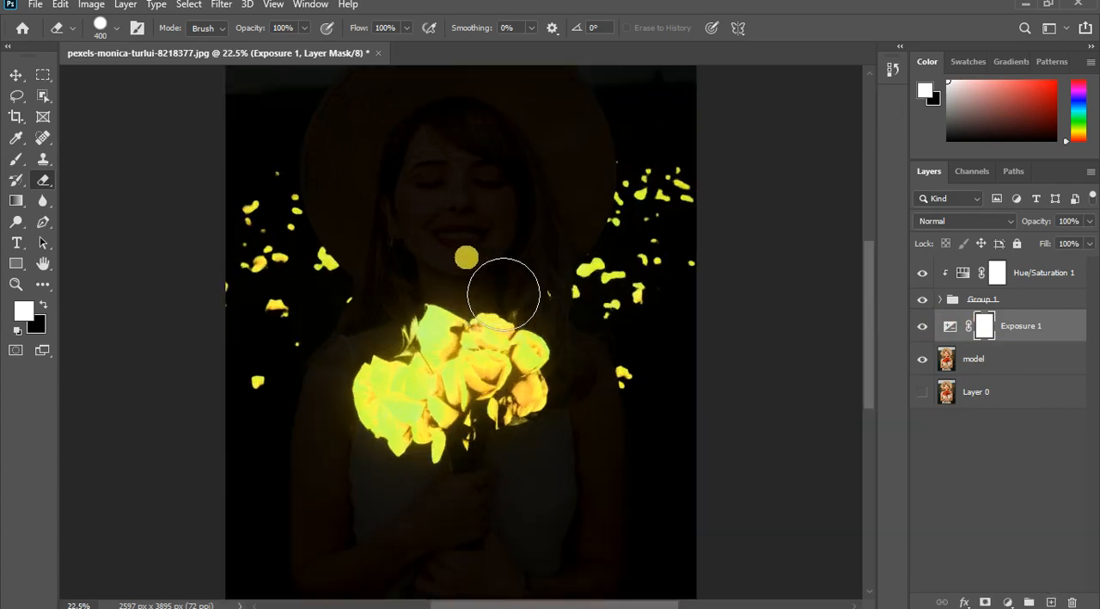
scroll(491, 287, down, 1)
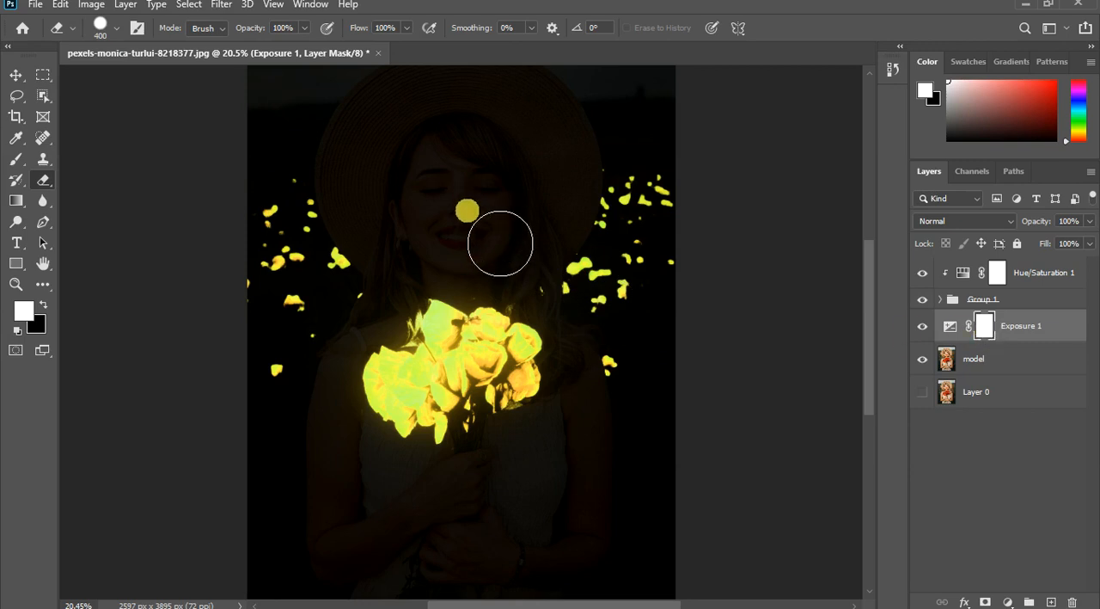
- Switch to the Brush tool and set up a soft round tip with a size of 125
key(bracketleft)
key(bracketleft)
key(bracketleft)
key(bracketleft)
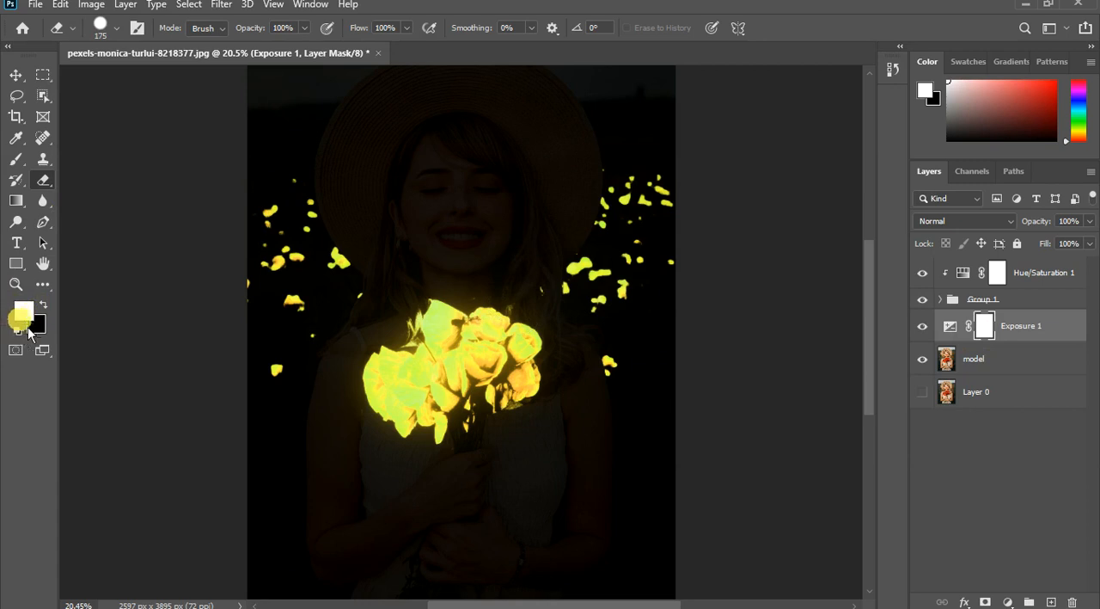
click(16, 159)
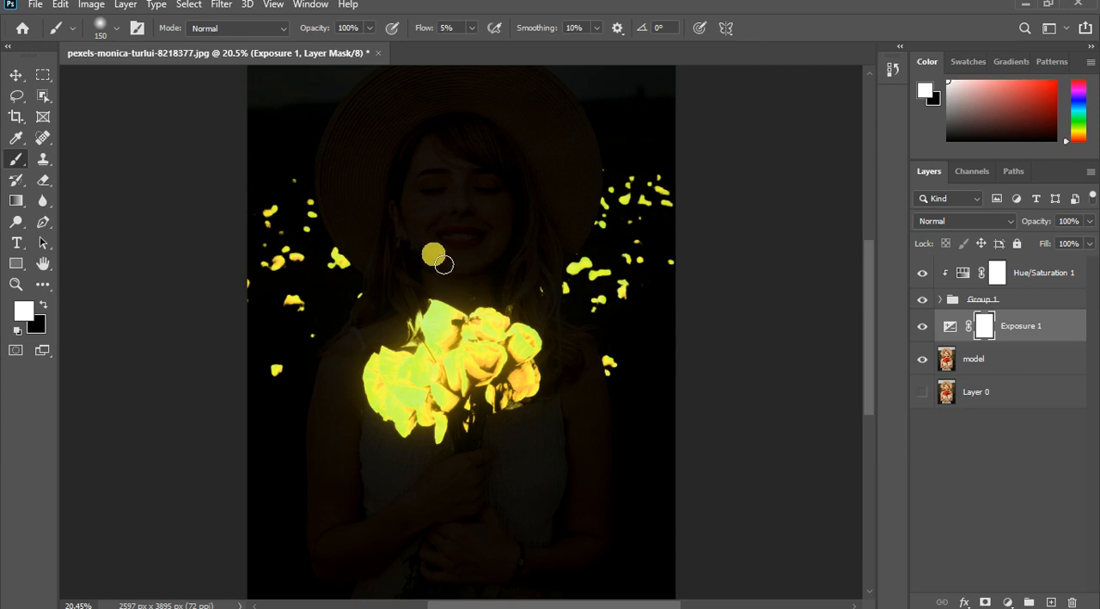
scroll(445, 247, up, 1)
scroll(449, 242, up, 4)
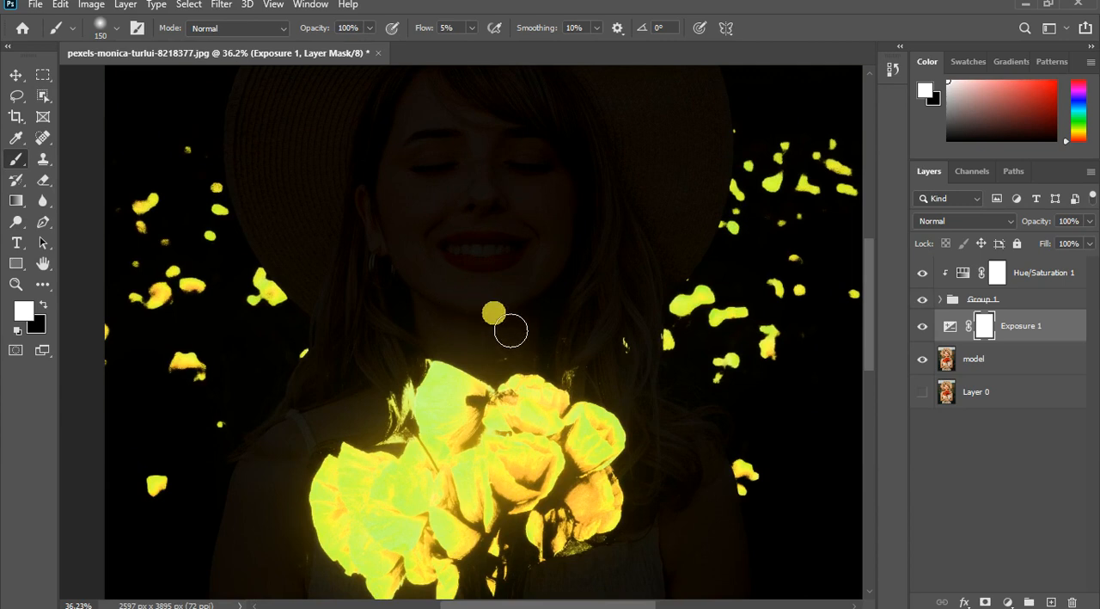
key(bracketleft)
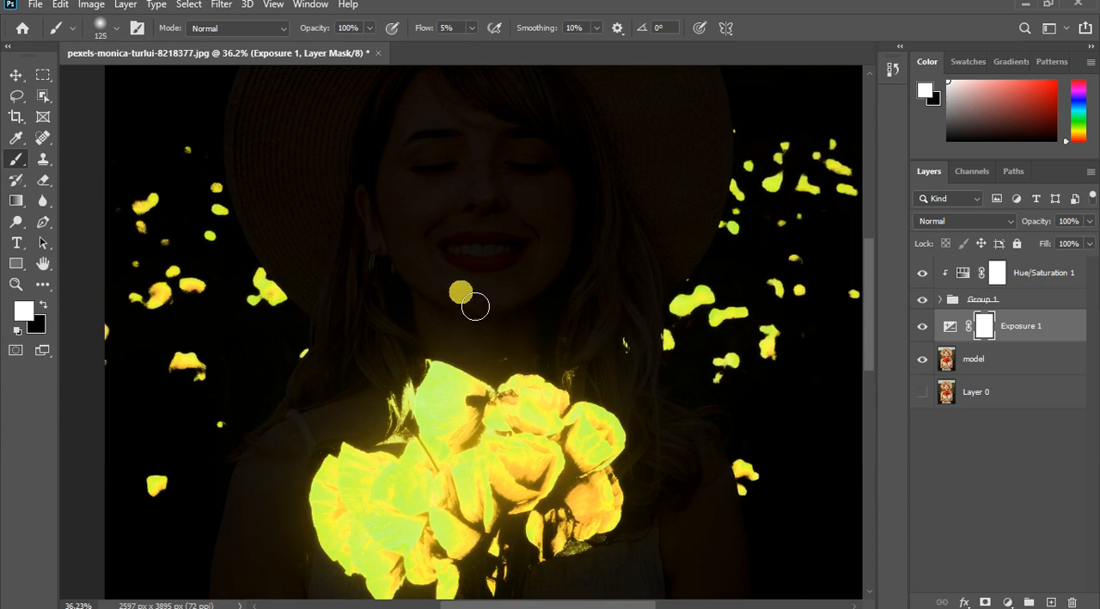
click(116, 28)
drag(147, 117, 89, 117)
click(472, 311)
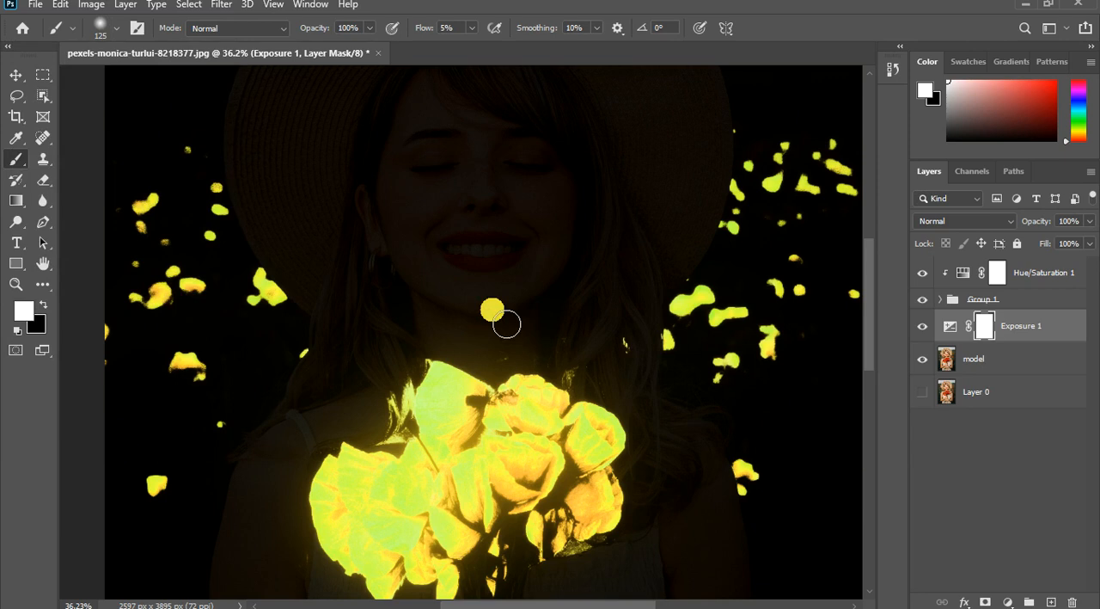
- Set black as the foreground colour and Flow to 1%, then paint the Exposure mask over the model's chin and cheeks
key(d)
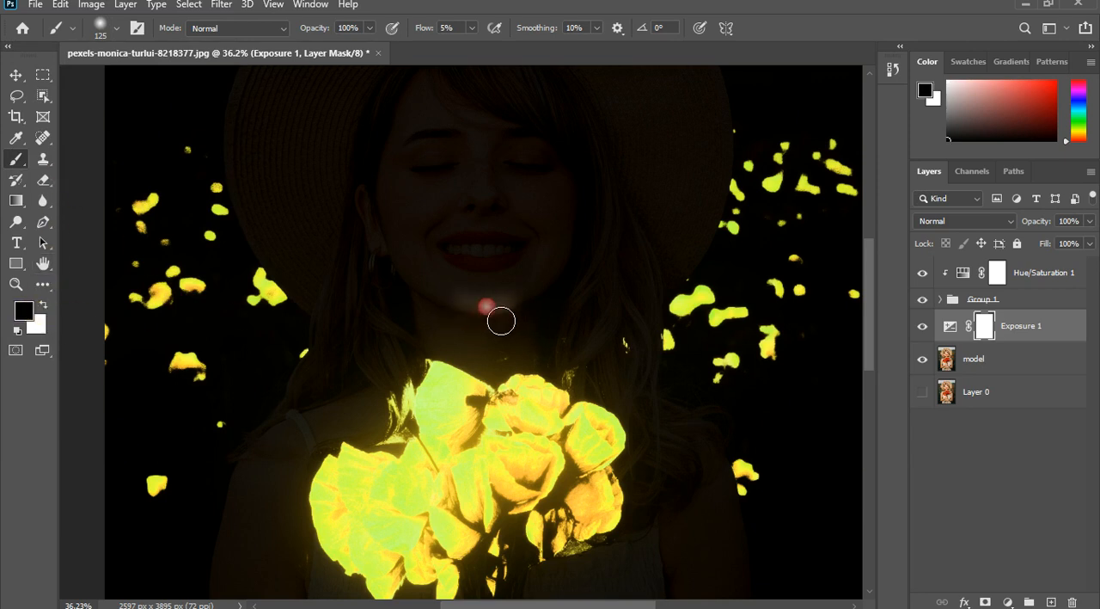
click(472, 27)
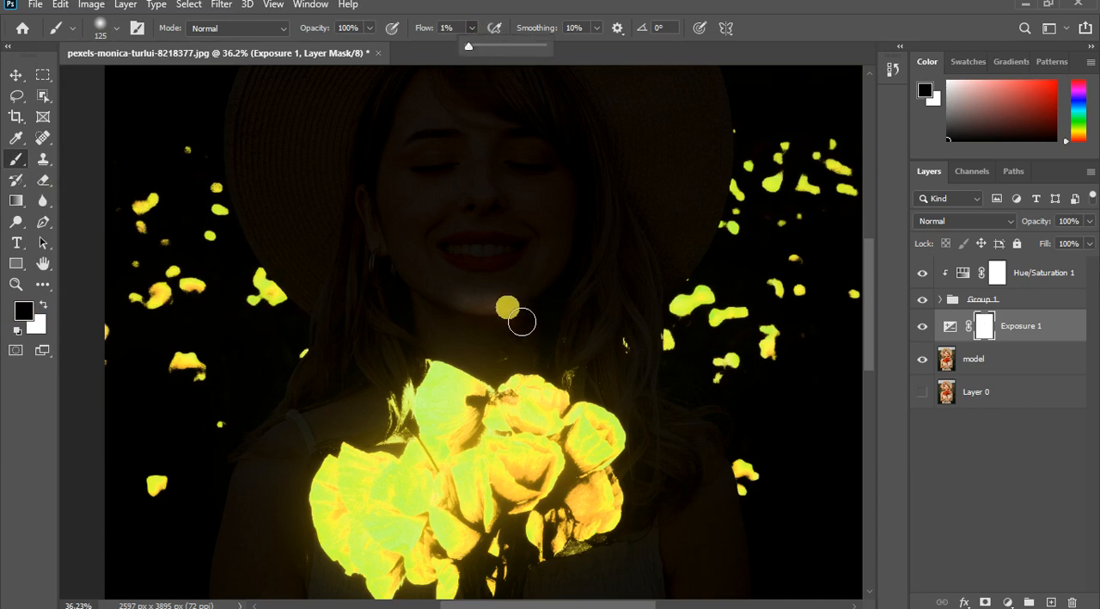
mouse_move(507, 308)
mouse_down()
mouse_move(477, 321)
mouse_move(508, 324)
mouse_move(543, 298)
mouse_move(487, 321)
mouse_move(430, 221)
mouse_up()
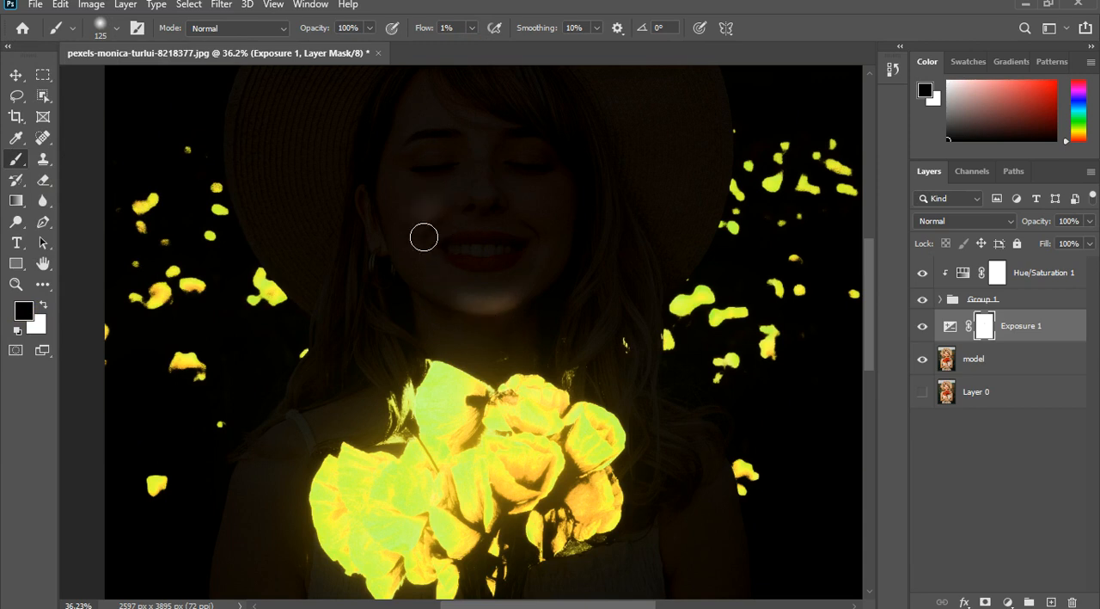
drag(522, 214, 545, 230)
drag(483, 316, 425, 249)
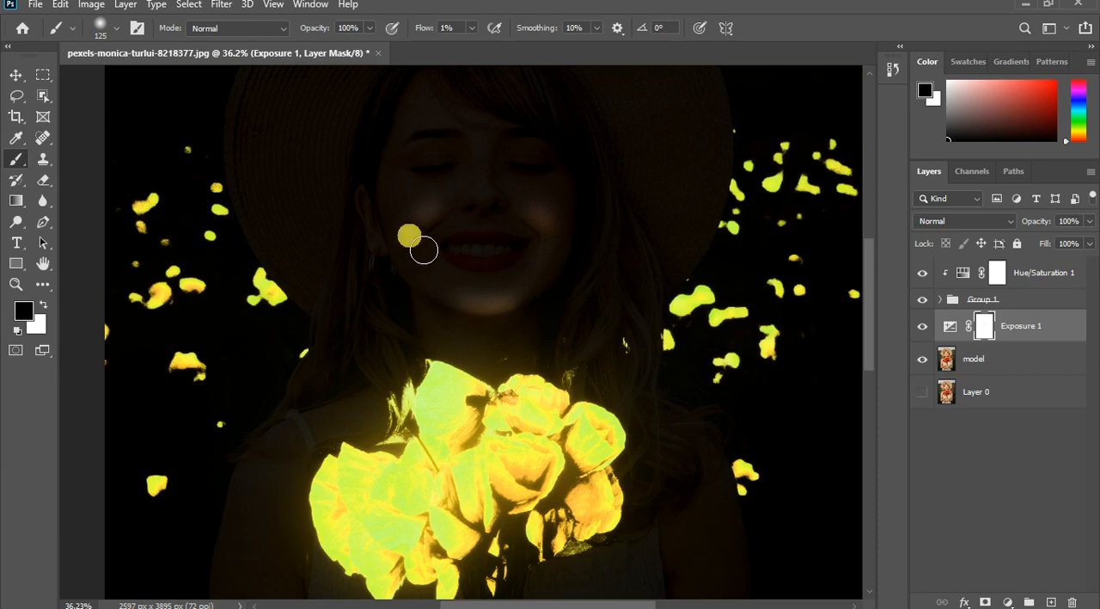
mouse_move(470, 300)
mouse_down()
mouse_move(439, 245)
mouse_move(494, 219)
mouse_move(511, 241)
mouse_move(491, 206)
mouse_move(506, 229)
mouse_move(496, 167)
mouse_move(523, 207)
mouse_move(496, 172)
mouse_move(427, 253)
mouse_move(439, 281)
mouse_up()
- Build up black paint on the Exposure mask along the jaw, around the mouth and on both cheeks
scroll(498, 229, down, 1)
key(x)
key(x)
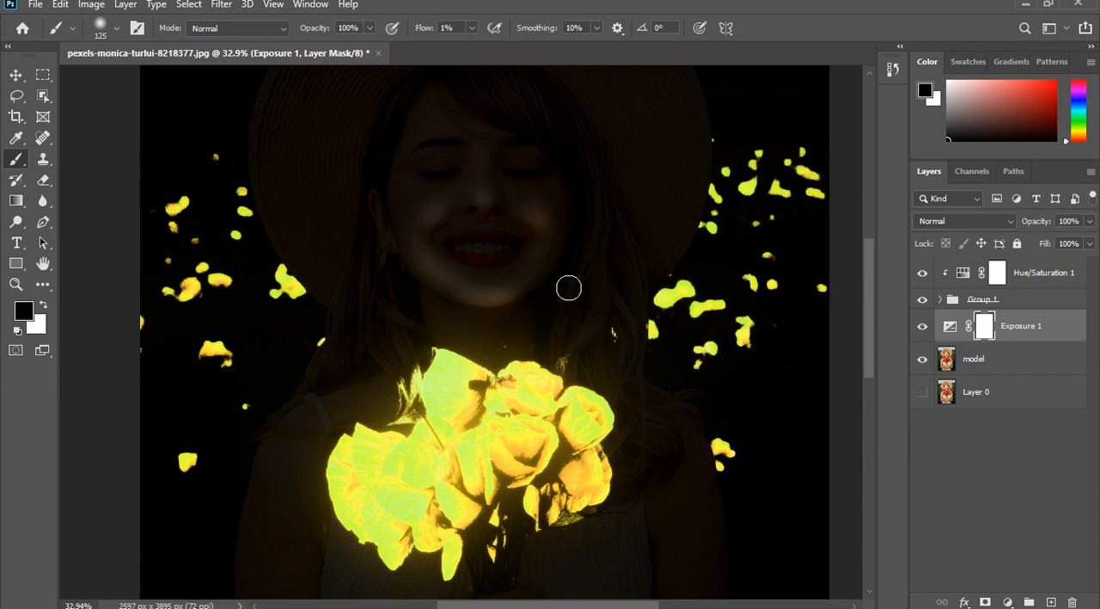
click(536, 278)
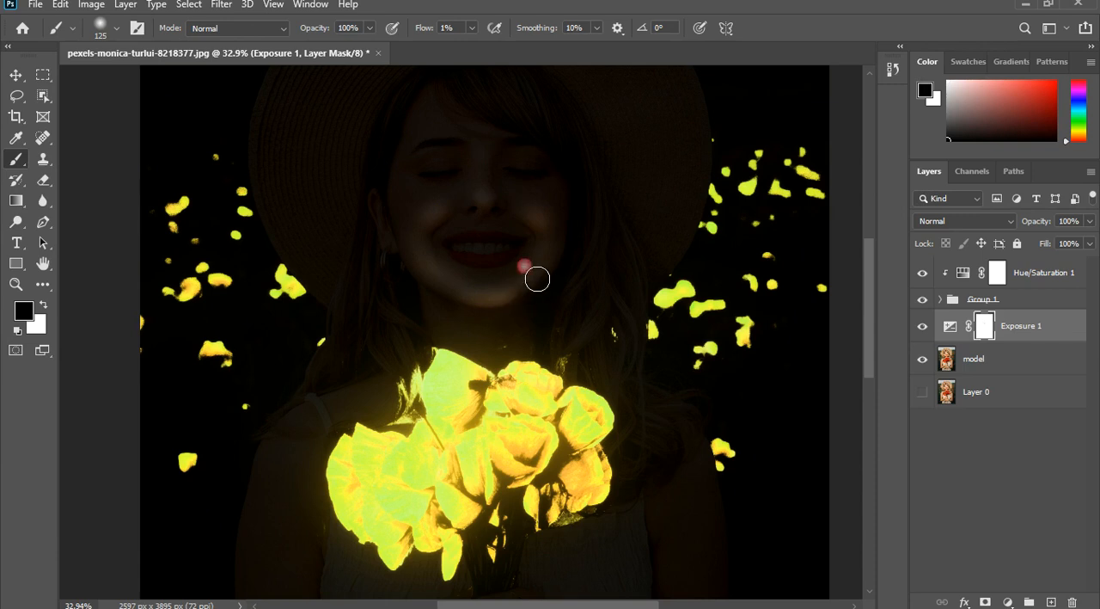
click(500, 284)
click(453, 265)
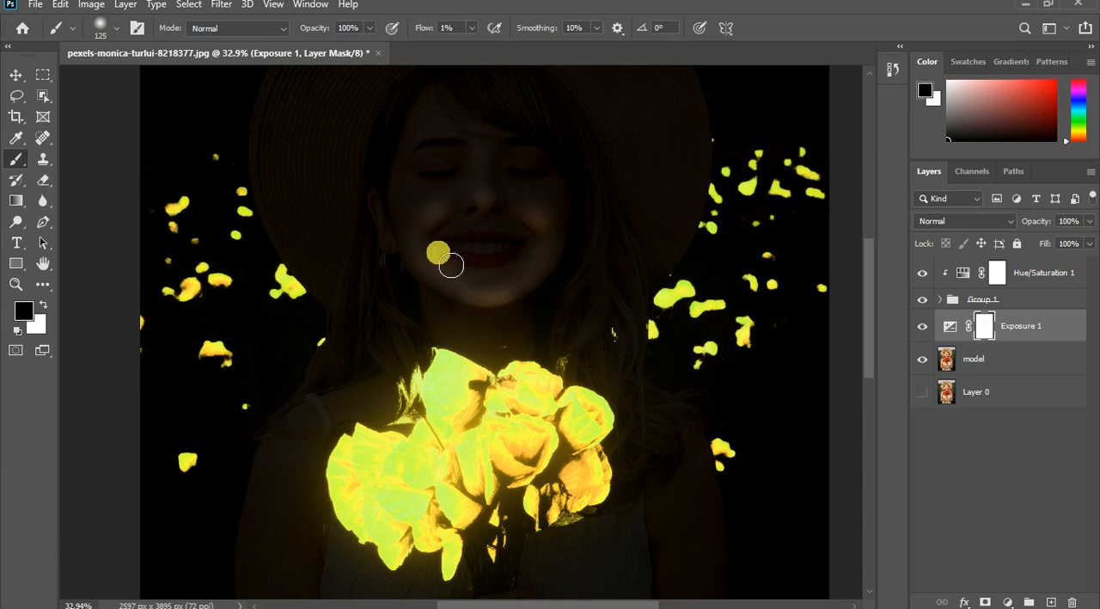
click(530, 261)
click(408, 246)
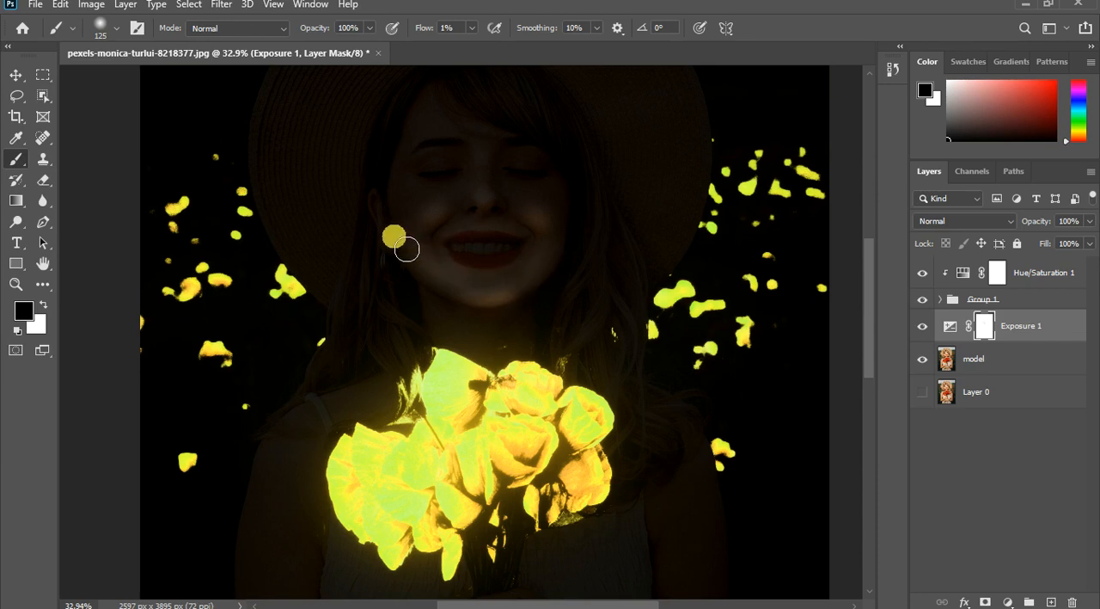
click(550, 234)
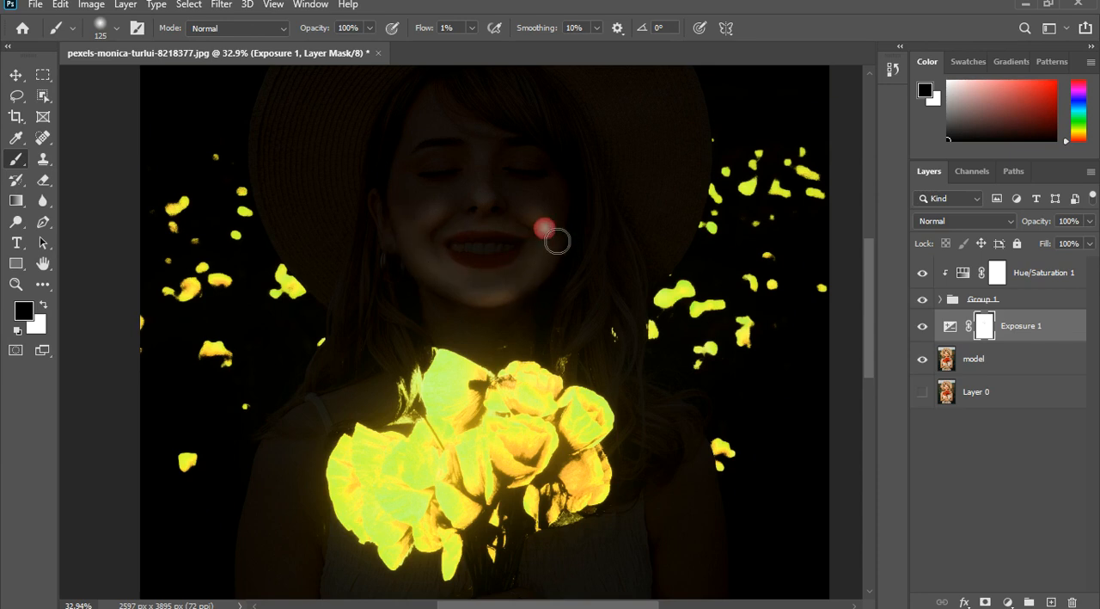
click(478, 293)
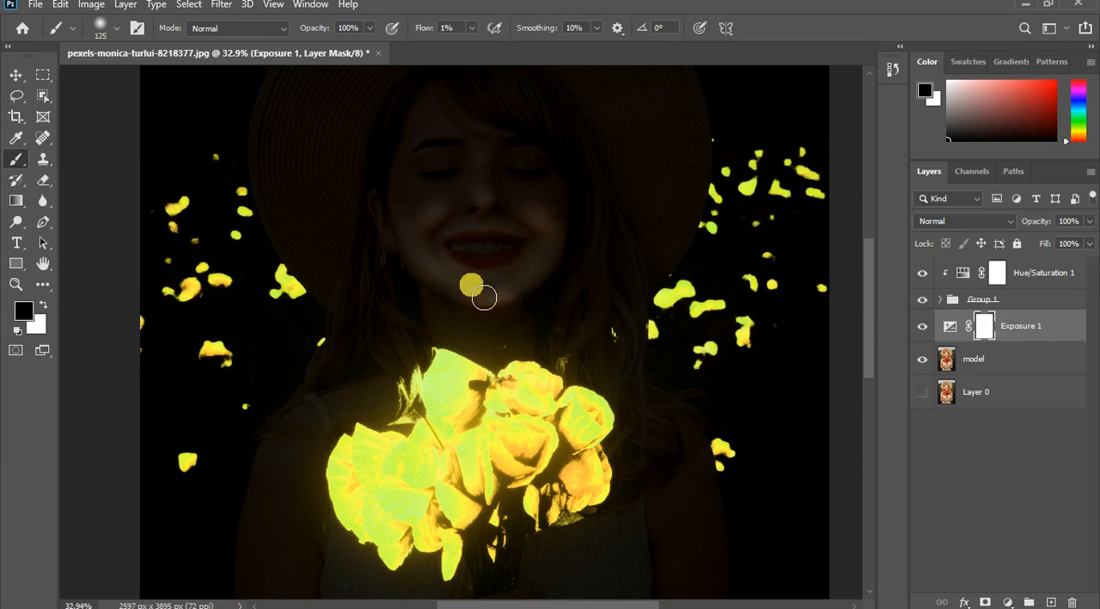
click(439, 222)
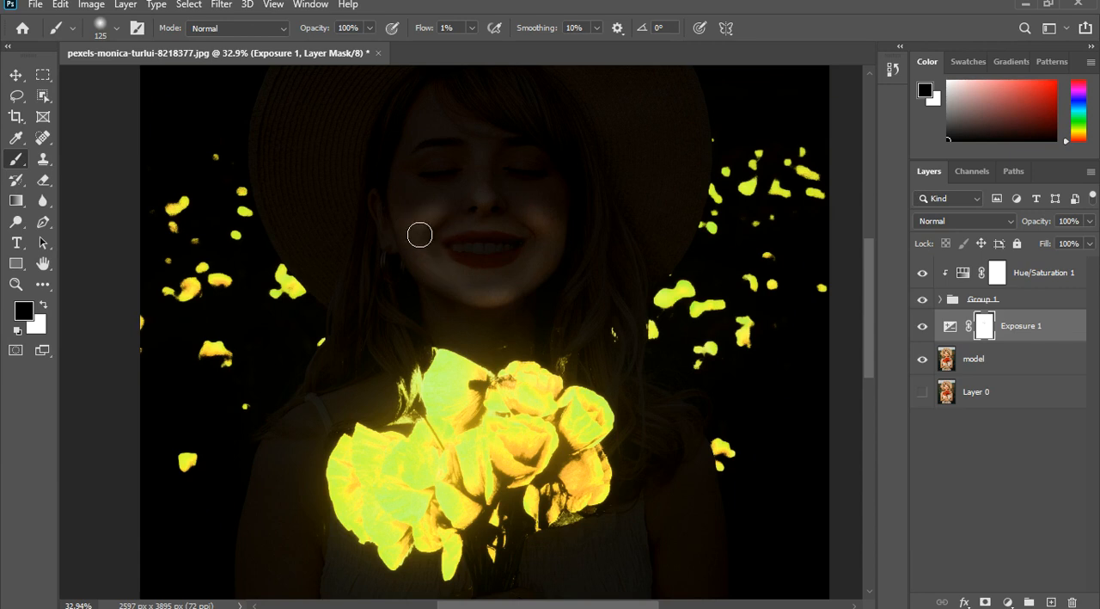
click(524, 230)
click(566, 240)
- Paint the Exposure mask black over the model's forehead, nose and upper cheeks to lighten them
click(499, 138)
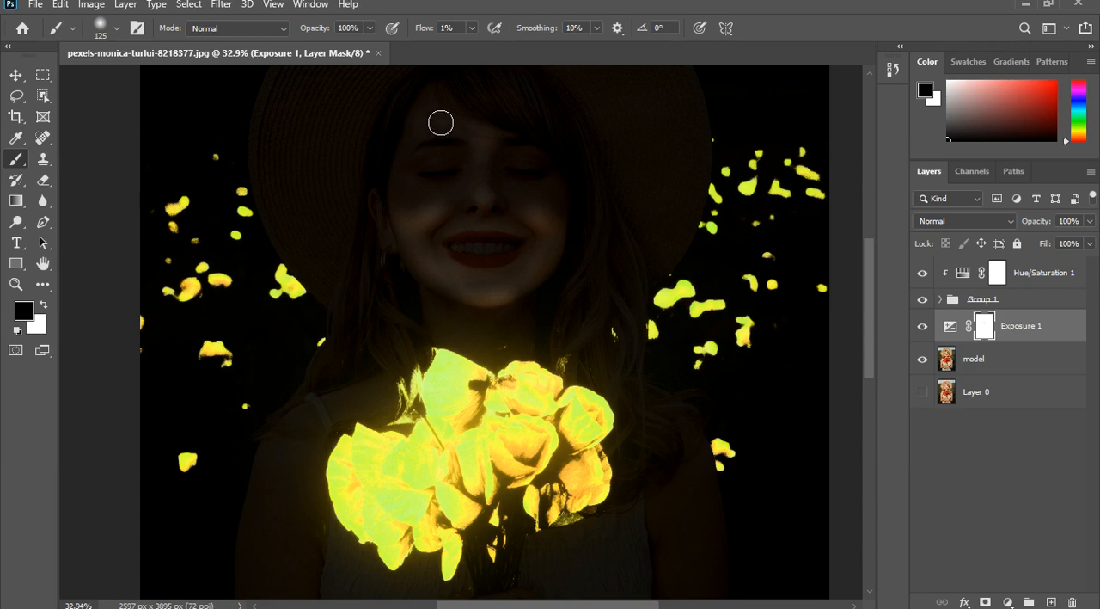
click(510, 174)
scroll(510, 141, down, 4)
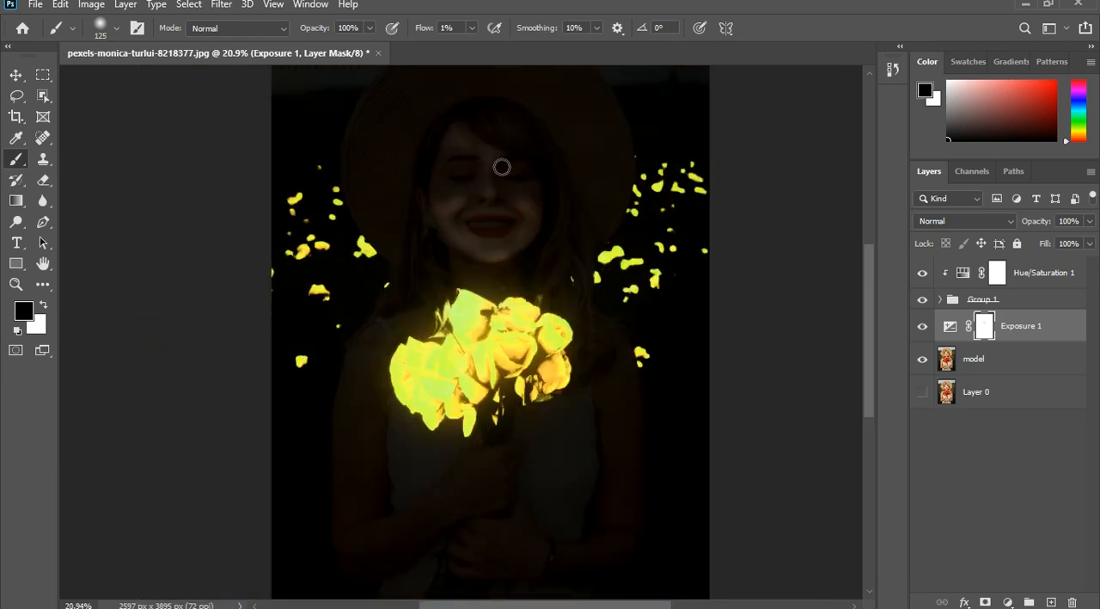
mouse_move(500, 183)
mouse_down()
mouse_move(482, 164)
mouse_move(461, 170)
mouse_up()
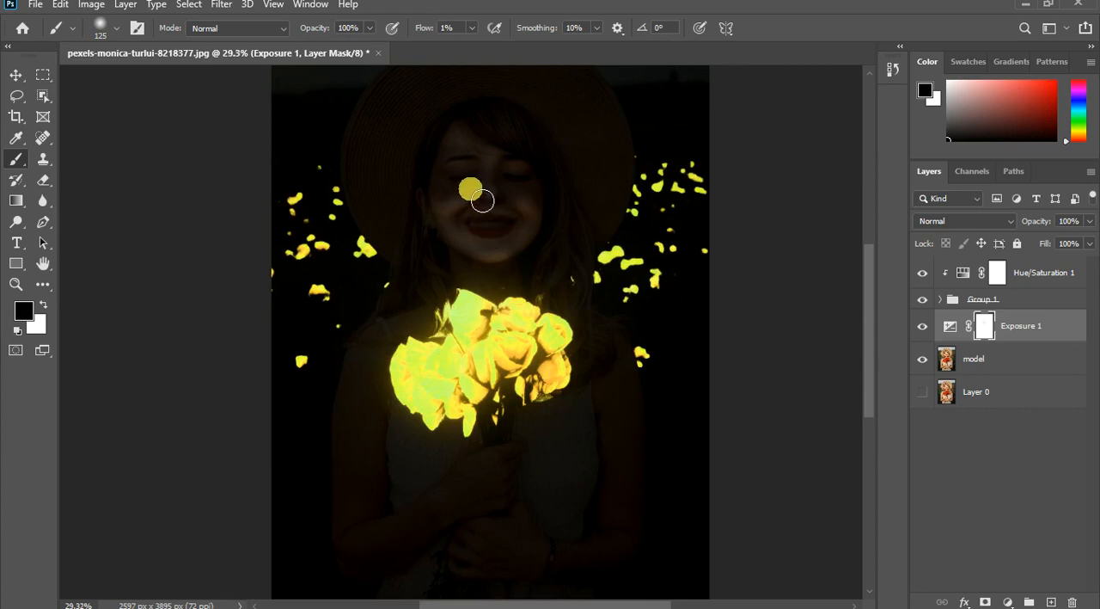
scroll(471, 202, up, 2)
mouse_move(451, 221)
mouse_down()
mouse_move(402, 194)
mouse_move(430, 160)
mouse_move(427, 199)
mouse_up()
mouse_move(433, 144)
mouse_down()
mouse_move(595, 174)
mouse_move(595, 390)
mouse_move(607, 397)
mouse_move(615, 361)
mouse_move(579, 157)
mouse_move(573, 220)
mouse_up()
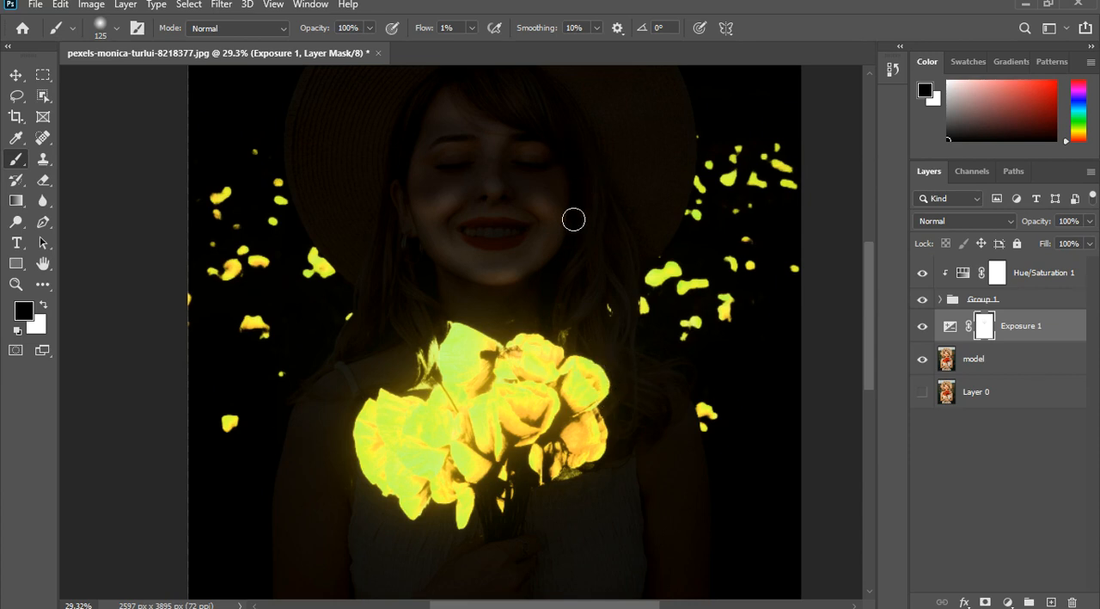
- Lighten both closed eyes and the bridge of the nose by painting black on the Exposure mask
click(568, 171)
click(565, 182)
click(538, 184)
click(520, 181)
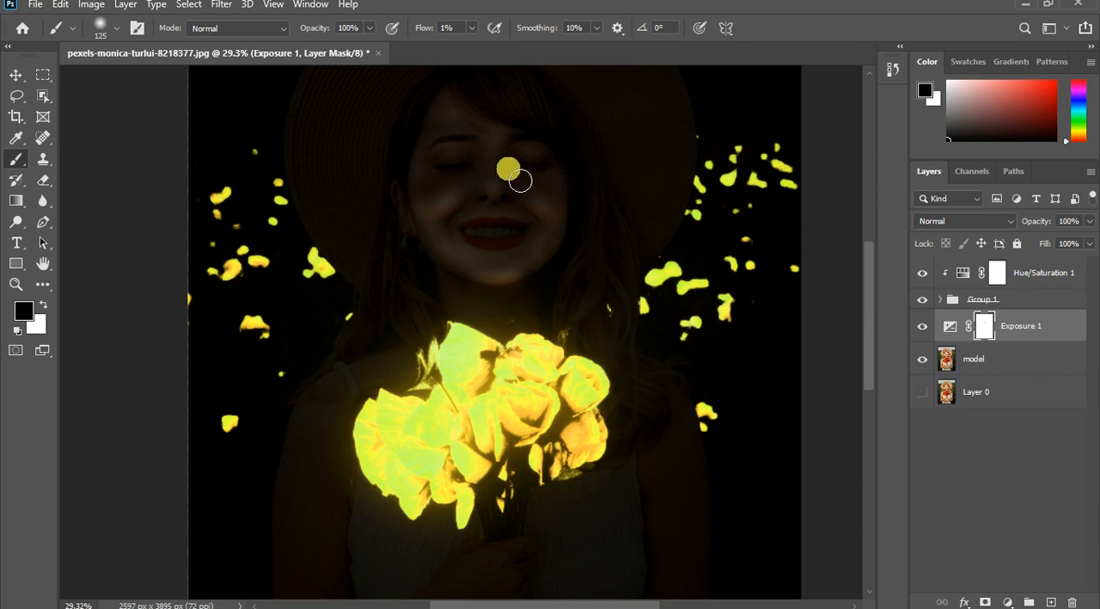
drag(520, 181, 447, 190)
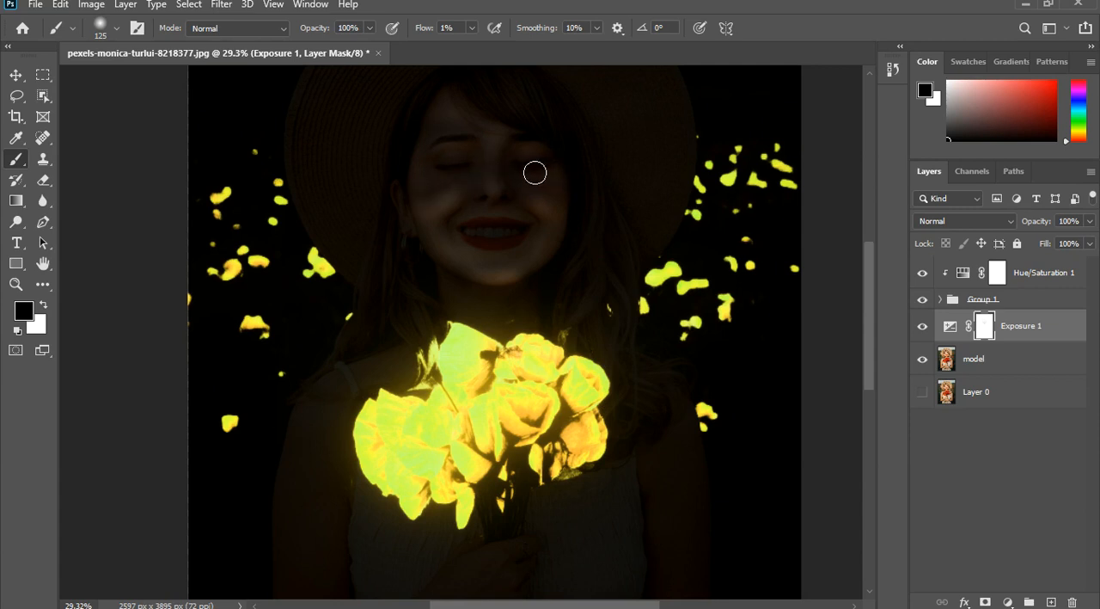
drag(506, 175, 484, 179)
- Paint the Exposure mask black over the fringe and the hair falling along the image's right side of the face
scroll(538, 225, down, 3)
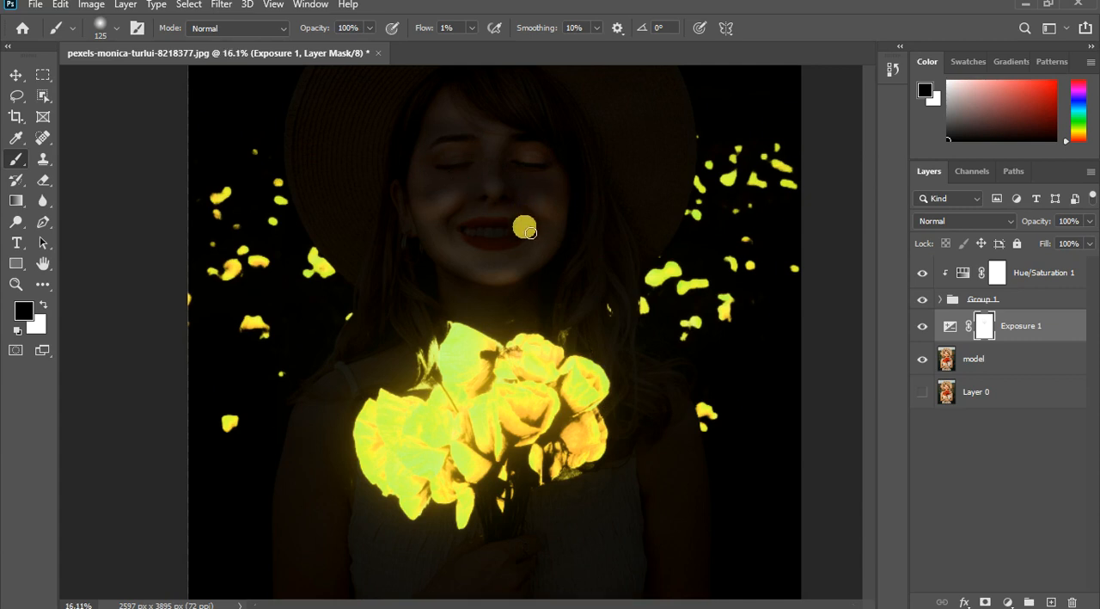
scroll(447, 215, up, 2)
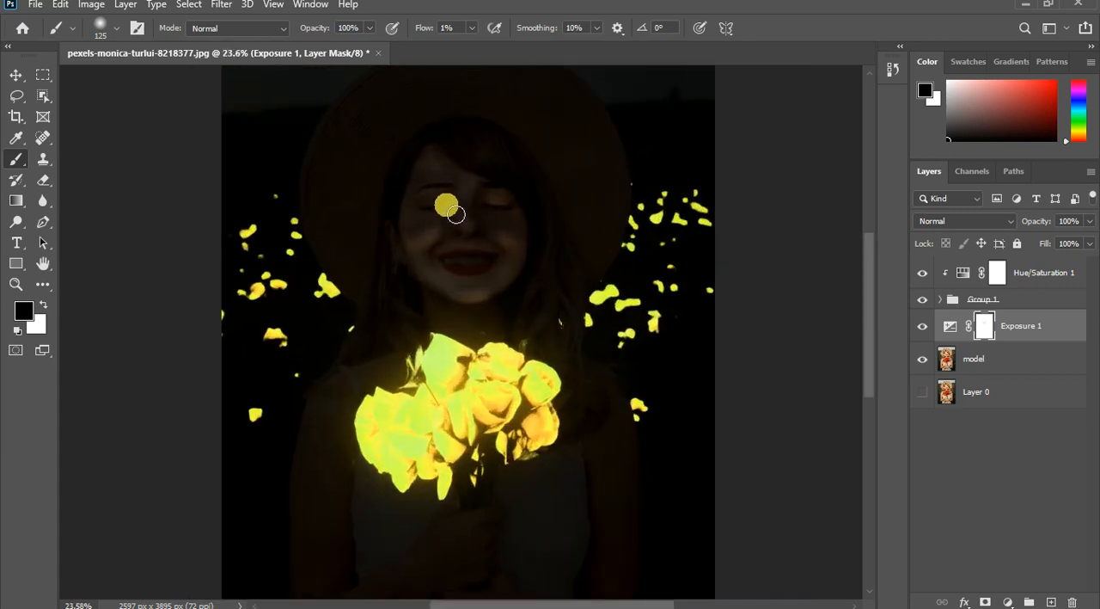
scroll(499, 151, up, 2)
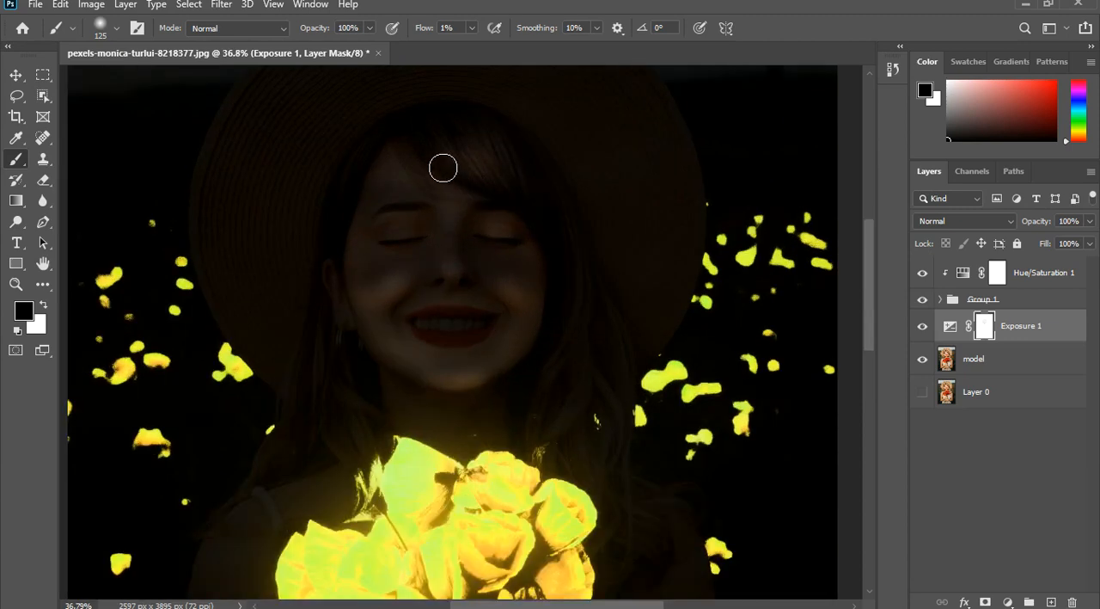
mouse_move(462, 177)
mouse_down()
mouse_move(495, 170)
mouse_move(539, 200)
mouse_up()
mouse_move(585, 322)
mouse_down()
mouse_move(562, 363)
mouse_move(582, 341)
mouse_move(596, 281)
mouse_move(571, 382)
mouse_up()
mouse_move(589, 244)
mouse_down()
mouse_move(617, 319)
mouse_move(601, 320)
mouse_move(587, 282)
mouse_move(406, 146)
mouse_move(467, 262)
mouse_up()
scroll(496, 287, down, 5)
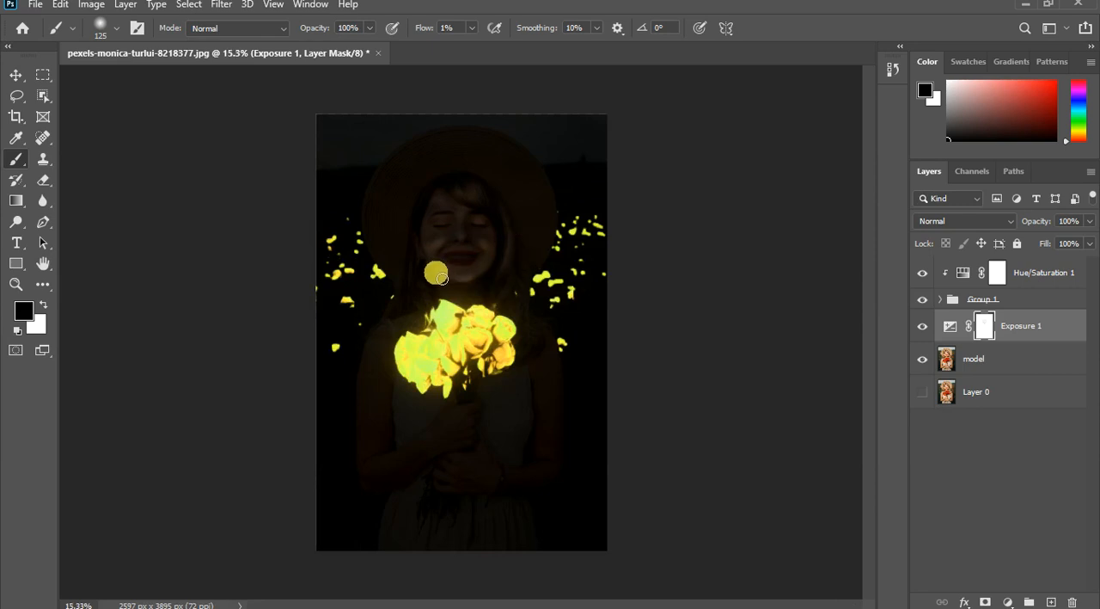
- Touch up the Exposure mask with more black over the forehead and fringe
scroll(434, 266, up, 1)
scroll(418, 289, up, 1)
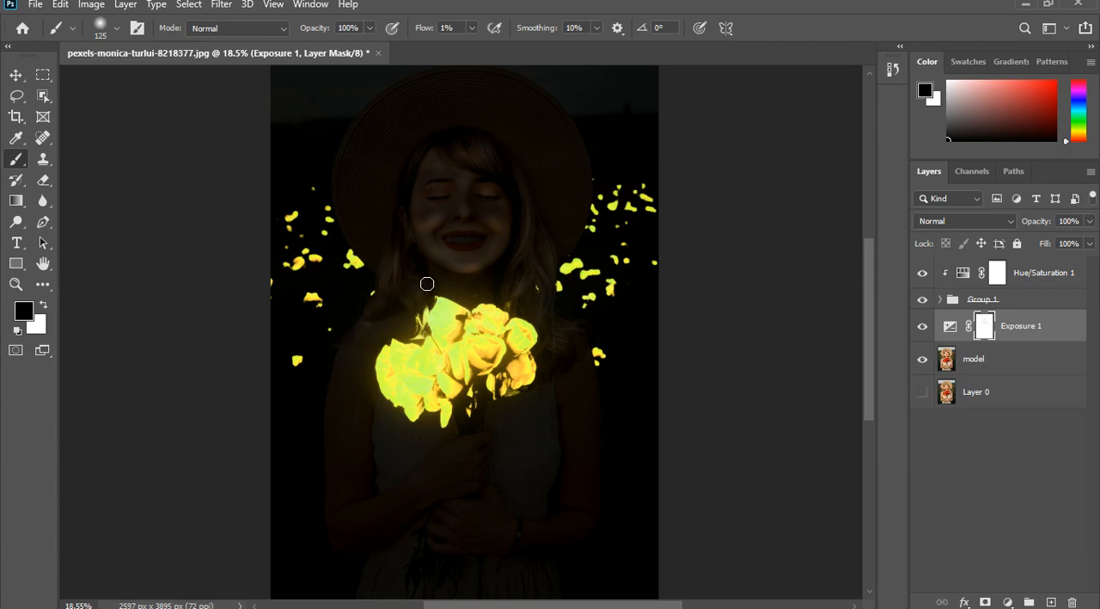
mouse_move(459, 152)
mouse_down()
mouse_move(466, 160)
mouse_move(455, 147)
mouse_up()
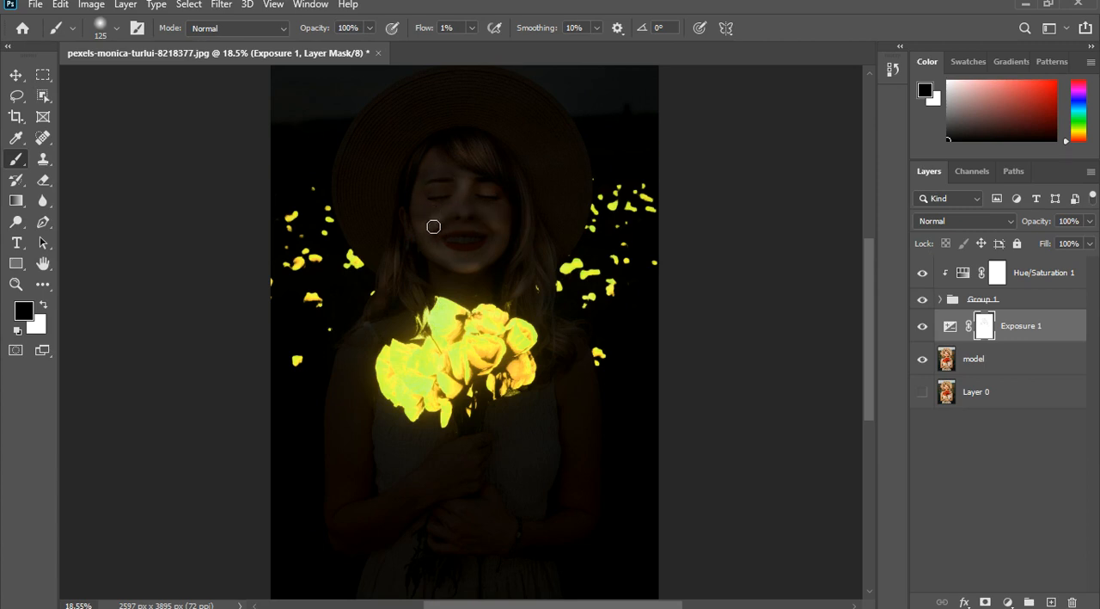
- Paint the Exposure mask black over the model's eye, mouth and cheeks to lighten them
drag(483, 195, 506, 220)
scroll(477, 304, up, 2)
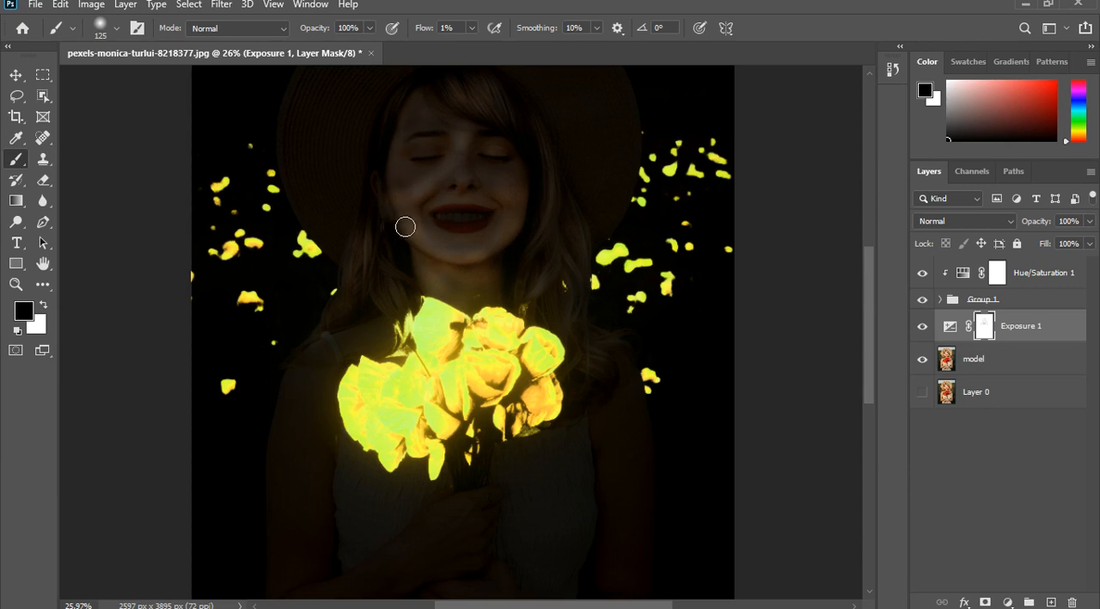
mouse_move(505, 136)
mouse_down()
mouse_move(528, 158)
mouse_move(512, 142)
mouse_move(473, 168)
mouse_move(446, 161)
mouse_move(414, 182)
mouse_move(448, 166)
mouse_move(417, 169)
mouse_move(441, 161)
mouse_move(412, 180)
mouse_move(415, 203)
mouse_move(426, 189)
mouse_move(513, 178)
mouse_up()
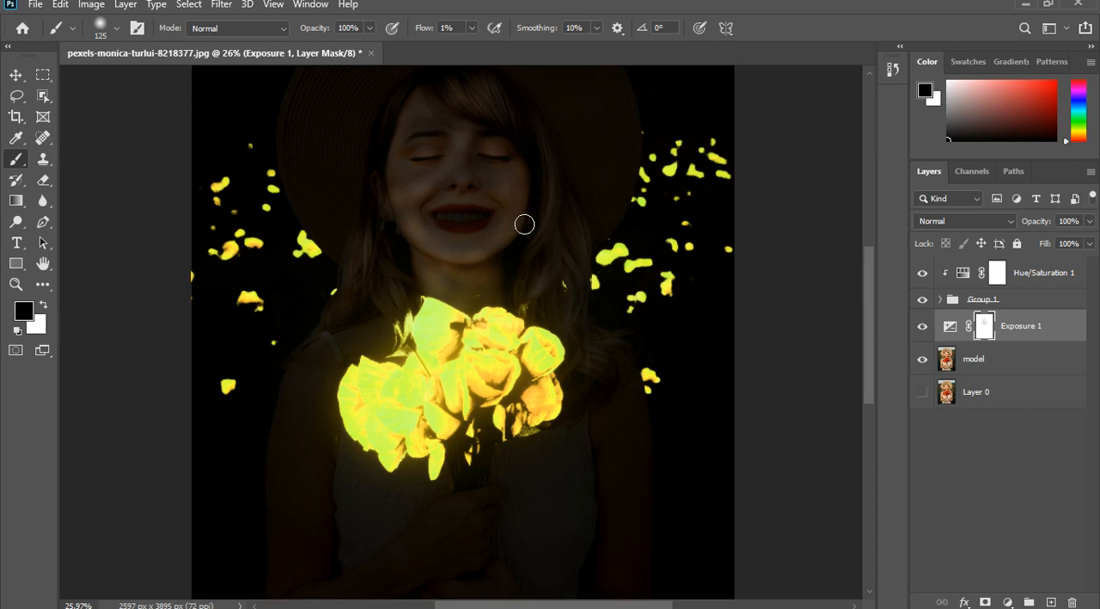
drag(455, 215, 407, 189)
- Paint the Exposure mask black over the hair on both sides of the jaw and down beside the bouquet
drag(393, 245, 395, 211)
mouse_move(489, 244)
mouse_down()
mouse_move(631, 232)
mouse_move(612, 245)
mouse_move(583, 236)
mouse_up()
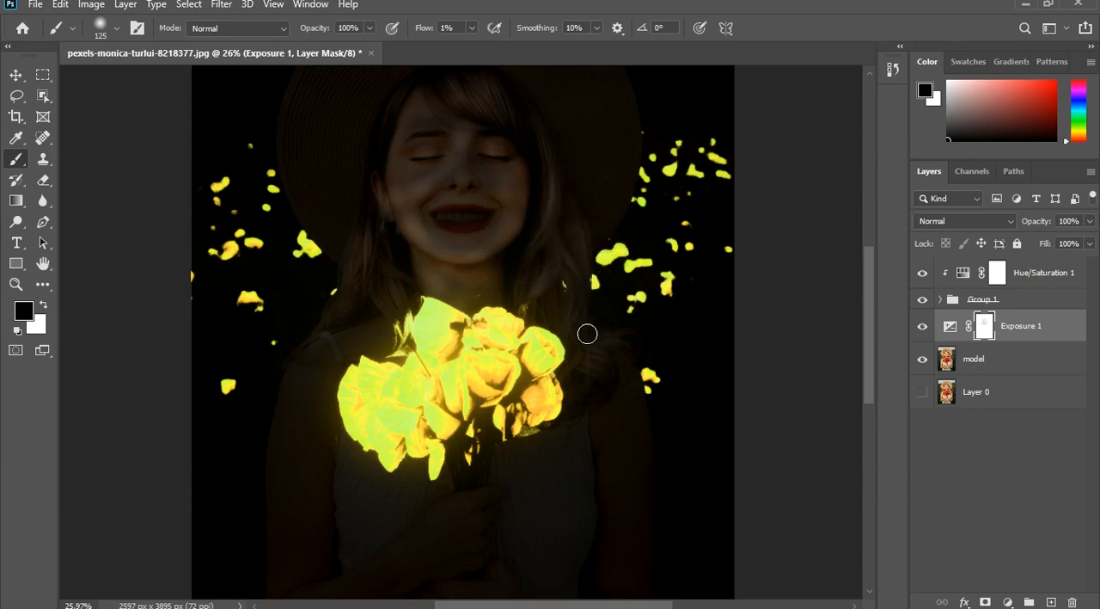
mouse_move(572, 320)
mouse_down()
mouse_move(479, 310)
mouse_move(466, 293)
mouse_move(482, 281)
mouse_move(511, 291)
mouse_up()
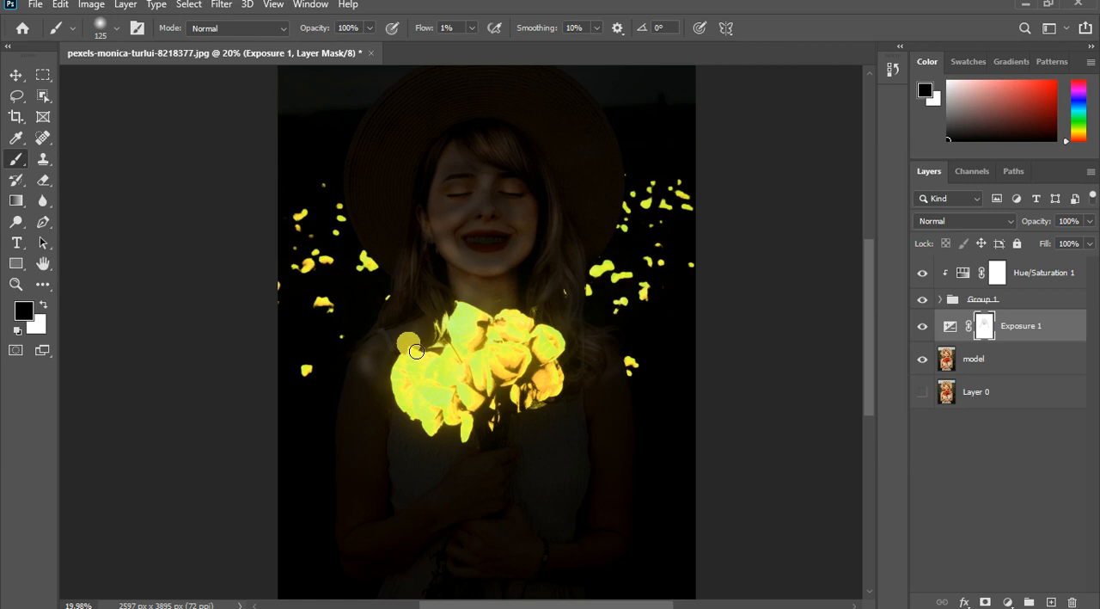
- Enlarge the brush to 200 px and paint the Exposure mask black over the shoulders and chest around the bouquet
scroll(416, 351, down, 1)
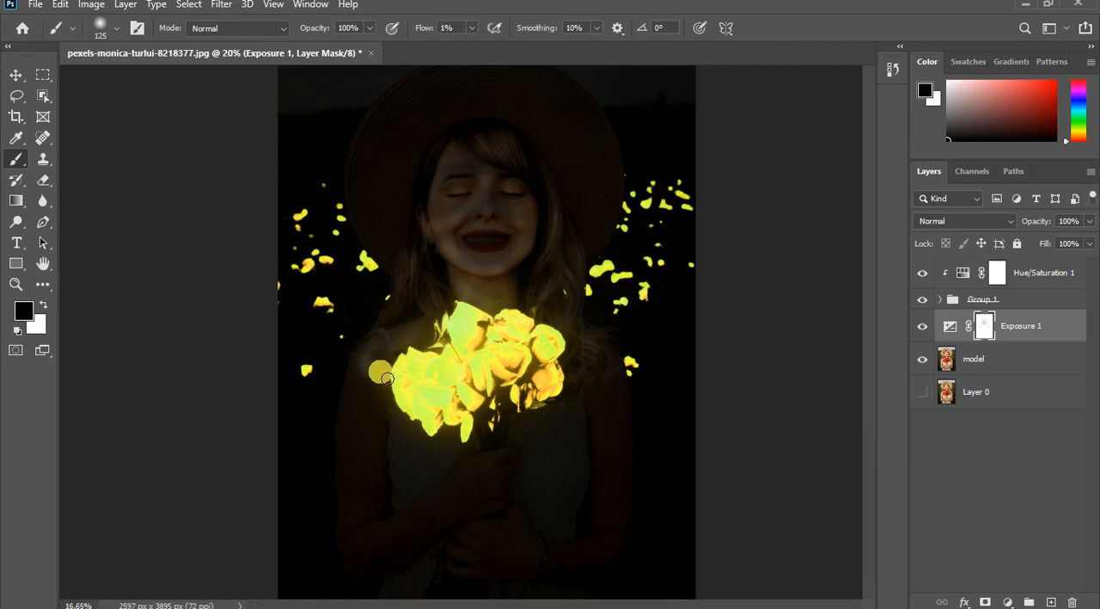
key(bracketright)
key(bracketright)
key(bracketright)
key(bracketright)
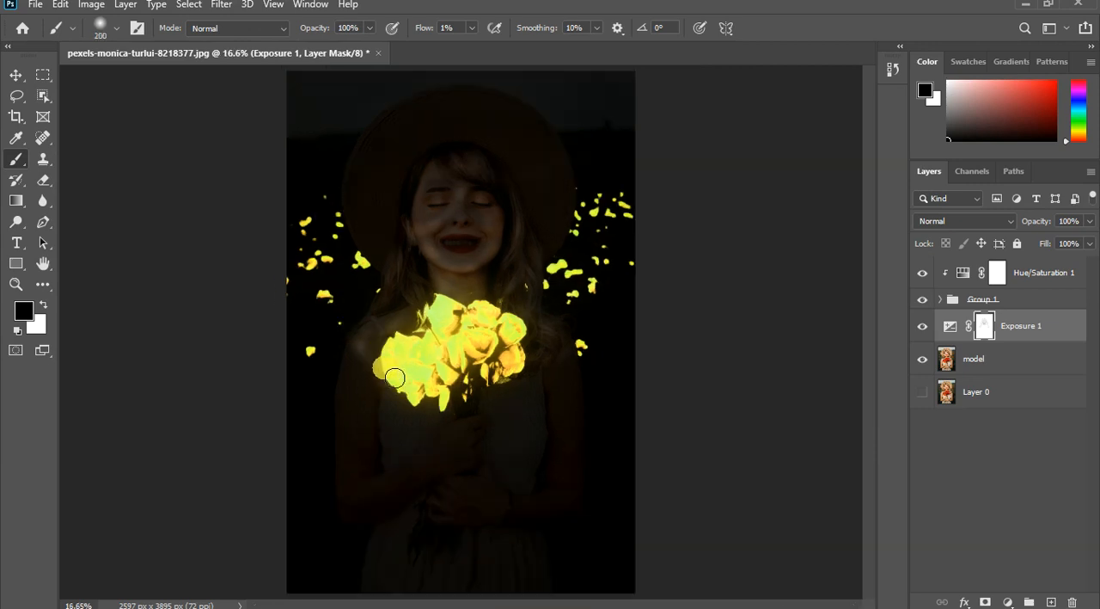
mouse_move(382, 364)
mouse_down()
mouse_move(397, 359)
mouse_move(375, 353)
mouse_move(391, 379)
mouse_move(421, 345)
mouse_move(571, 358)
mouse_move(562, 368)
mouse_up()
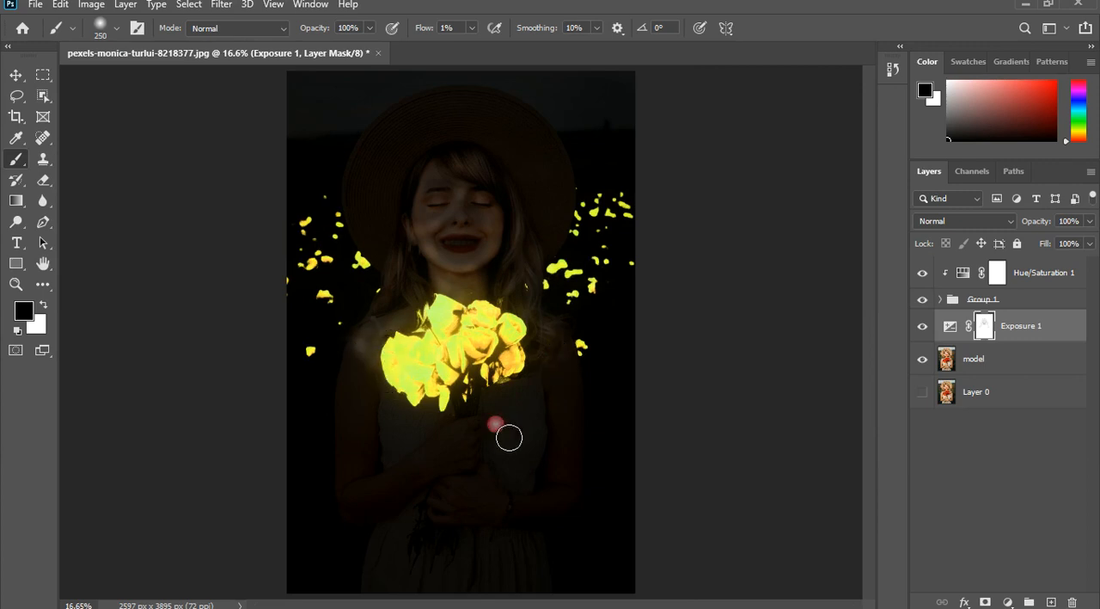
- Reduce the brush to 175 px and paint the Exposure mask black over the flower stems, both hands and the forearms
scroll(483, 427, up, 3)
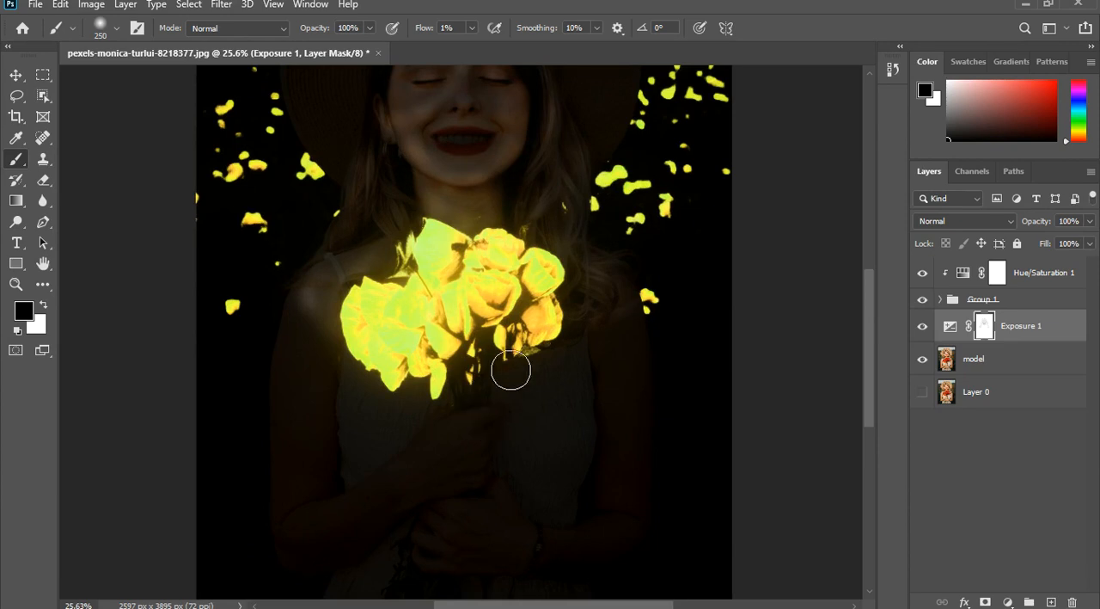
mouse_move(487, 415)
mouse_down()
mouse_move(481, 390)
mouse_move(500, 396)
mouse_move(487, 427)
mouse_move(475, 410)
mouse_up()
key(bracketleft)
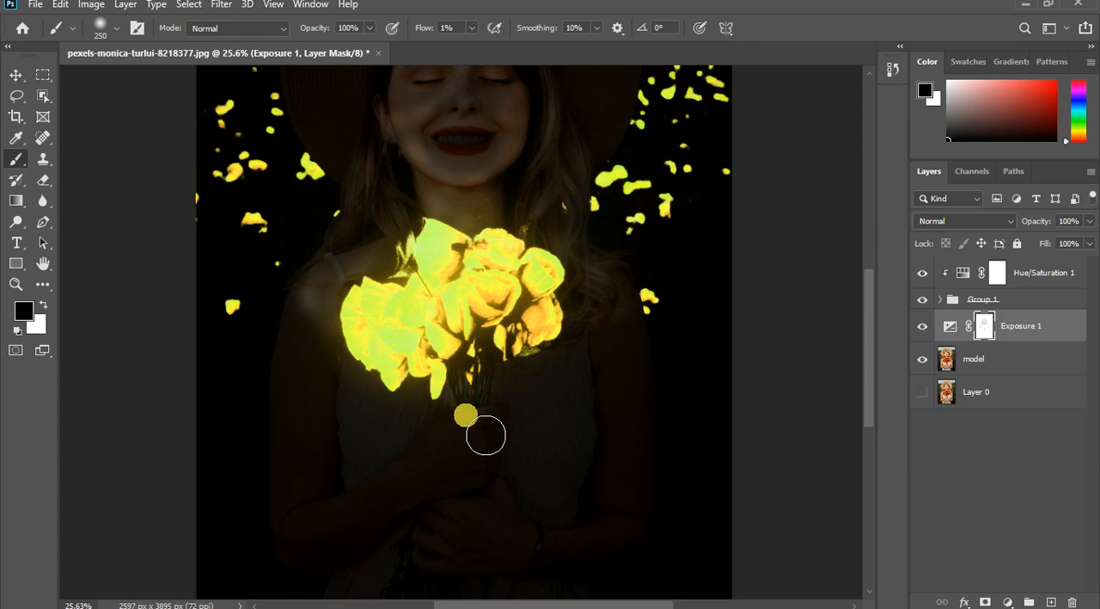
key(bracketleft)
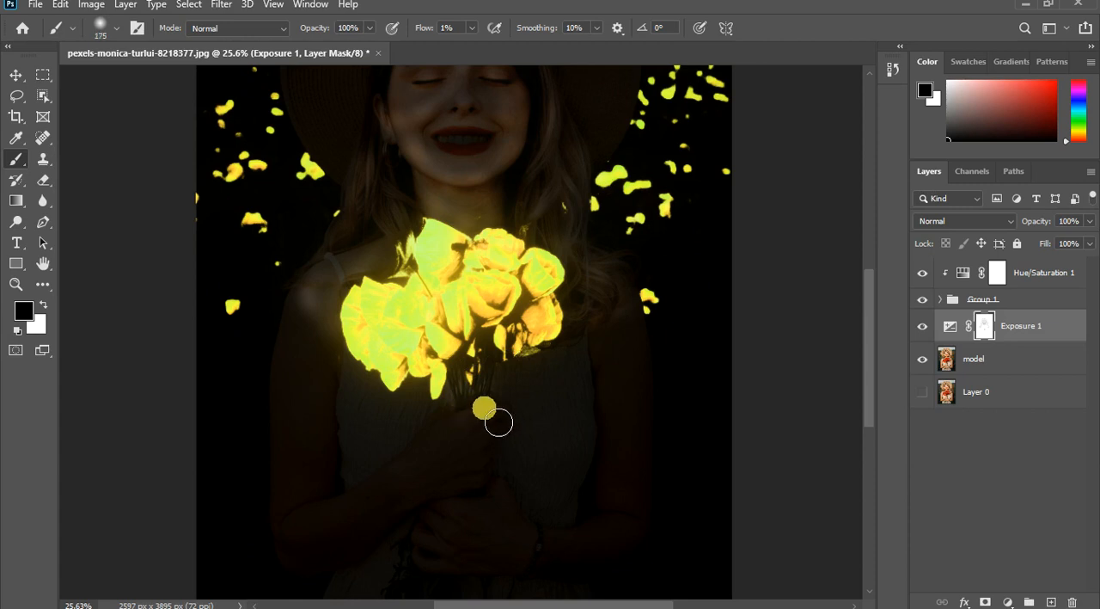
mouse_move(499, 422)
mouse_down()
mouse_move(464, 432)
mouse_move(440, 461)
mouse_move(456, 432)
mouse_move(394, 490)
mouse_move(474, 447)
mouse_move(437, 431)
mouse_move(380, 508)
mouse_move(303, 534)
mouse_up()
mouse_move(531, 488)
mouse_down()
mouse_move(519, 513)
mouse_move(490, 520)
mouse_move(500, 525)
mouse_move(523, 505)
mouse_move(484, 523)
mouse_move(458, 515)
mouse_move(508, 516)
mouse_move(518, 503)
mouse_move(516, 516)
mouse_up()
drag(508, 442, 508, 444)
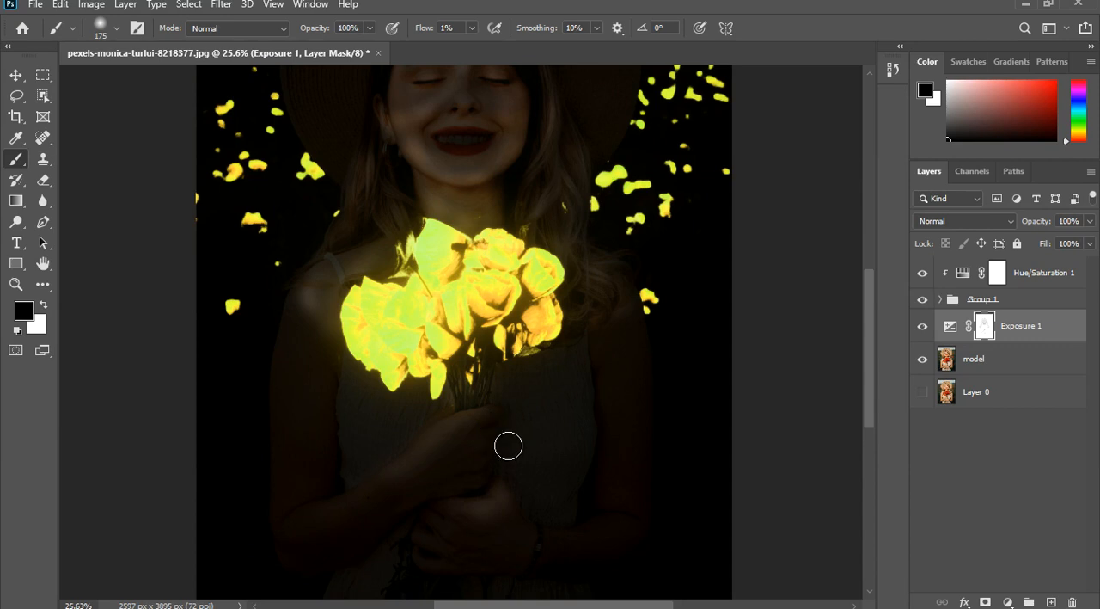
mouse_move(506, 499)
mouse_down()
mouse_move(491, 520)
mouse_move(478, 516)
mouse_move(519, 512)
mouse_up()
drag(528, 508, 538, 535)
- Paint the Exposure mask black over the dress bodice beneath the bouquet and over both upper arms
mouse_move(643, 454)
mouse_down()
mouse_move(634, 430)
mouse_move(495, 452)
mouse_move(402, 420)
mouse_up()
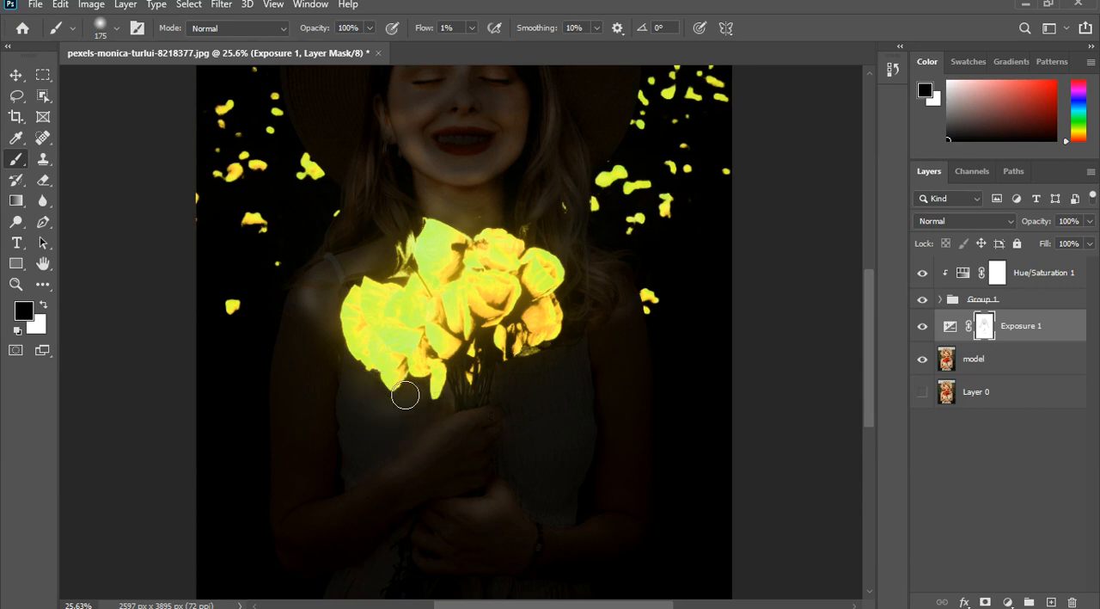
right_click(507, 389)
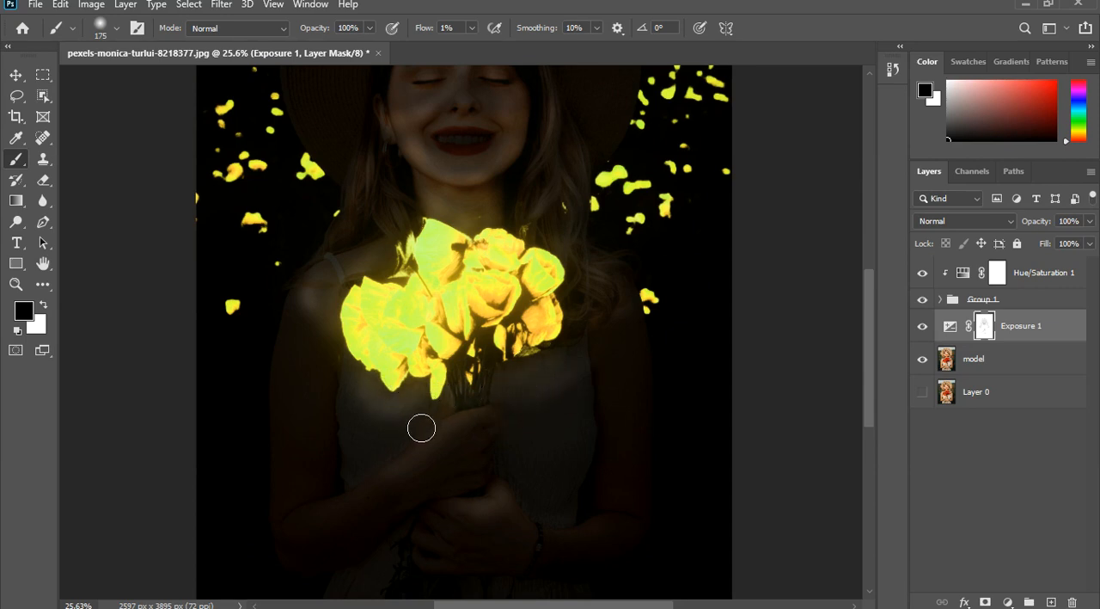
right_click(366, 407)
mouse_move(438, 444)
mouse_down()
mouse_move(369, 481)
mouse_move(381, 443)
mouse_move(443, 425)
mouse_move(395, 465)
mouse_move(406, 436)
mouse_move(438, 422)
mouse_move(511, 423)
mouse_move(527, 436)
mouse_move(592, 421)
mouse_move(528, 453)
mouse_move(550, 422)
mouse_move(592, 400)
mouse_move(551, 444)
mouse_move(526, 454)
mouse_move(588, 428)
mouse_move(523, 454)
mouse_move(591, 401)
mouse_move(505, 435)
mouse_move(585, 372)
mouse_move(457, 413)
mouse_move(386, 414)
mouse_move(422, 429)
mouse_move(402, 426)
mouse_move(357, 390)
mouse_move(324, 335)
mouse_move(348, 408)
mouse_move(325, 352)
mouse_move(311, 356)
mouse_move(342, 424)
mouse_move(322, 333)
mouse_move(359, 419)
mouse_move(316, 338)
mouse_move(321, 388)
mouse_move(355, 428)
mouse_move(318, 374)
mouse_move(355, 429)
mouse_move(328, 358)
mouse_move(306, 360)
mouse_move(337, 414)
mouse_move(363, 432)
mouse_move(333, 421)
mouse_move(313, 379)
mouse_move(314, 312)
mouse_move(332, 311)
mouse_move(343, 346)
mouse_up()
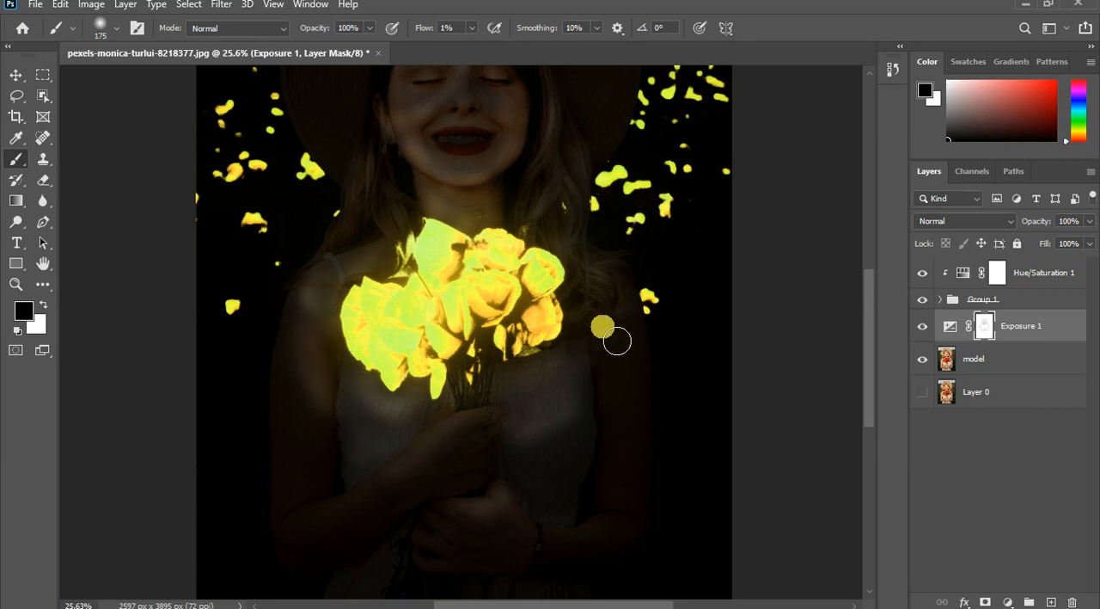
mouse_move(617, 341)
mouse_down()
mouse_move(639, 355)
mouse_move(597, 401)
mouse_move(648, 331)
mouse_move(589, 412)
mouse_move(648, 339)
mouse_move(655, 371)
mouse_move(559, 428)
mouse_move(643, 392)
mouse_move(567, 449)
mouse_move(613, 440)
mouse_move(625, 425)
mouse_move(373, 470)
mouse_move(290, 398)
mouse_move(366, 442)
mouse_move(501, 403)
mouse_move(500, 365)
mouse_move(468, 345)
mouse_up()
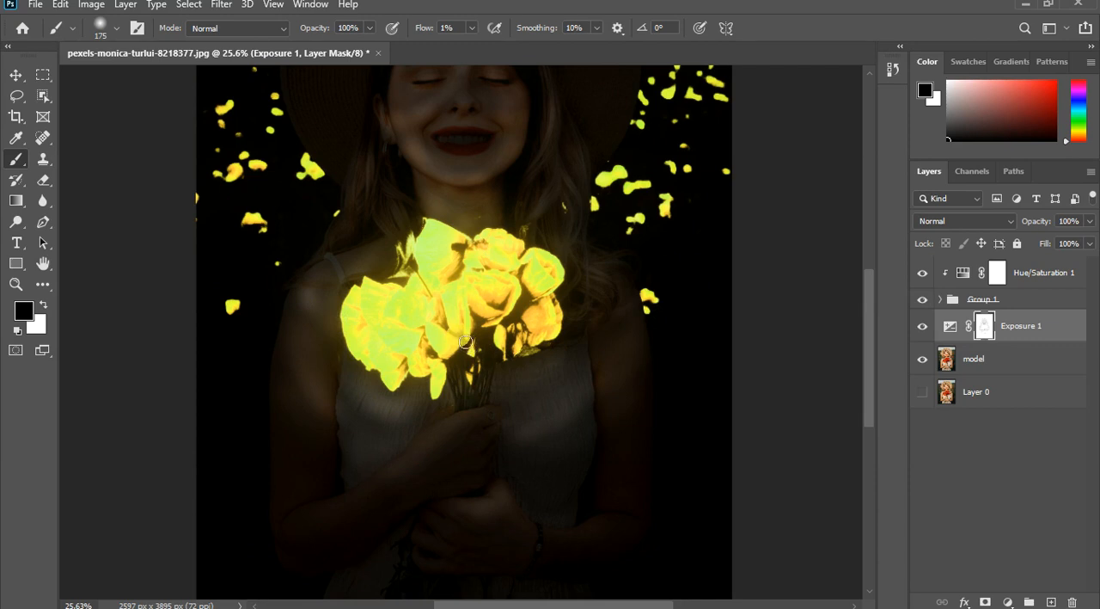
- Lighten the smiling mouth and lips by painting black on the Exposure mask
scroll(465, 341, down, 3)
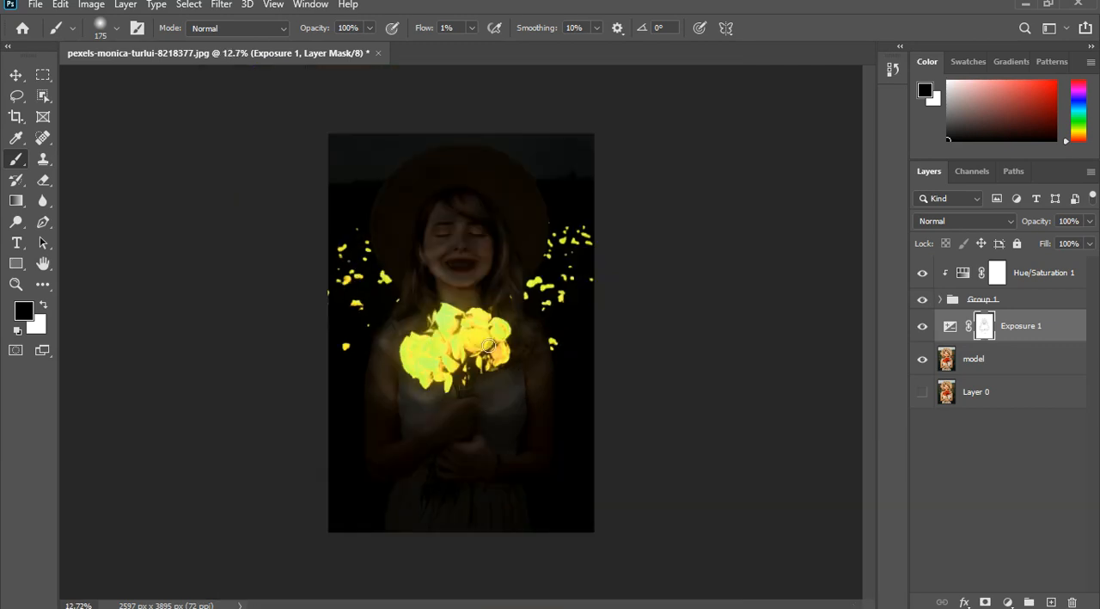
mouse_move(473, 272)
mouse_down()
mouse_move(497, 310)
mouse_move(455, 279)
mouse_move(476, 275)
mouse_up()
scroll(476, 274, up, 1)
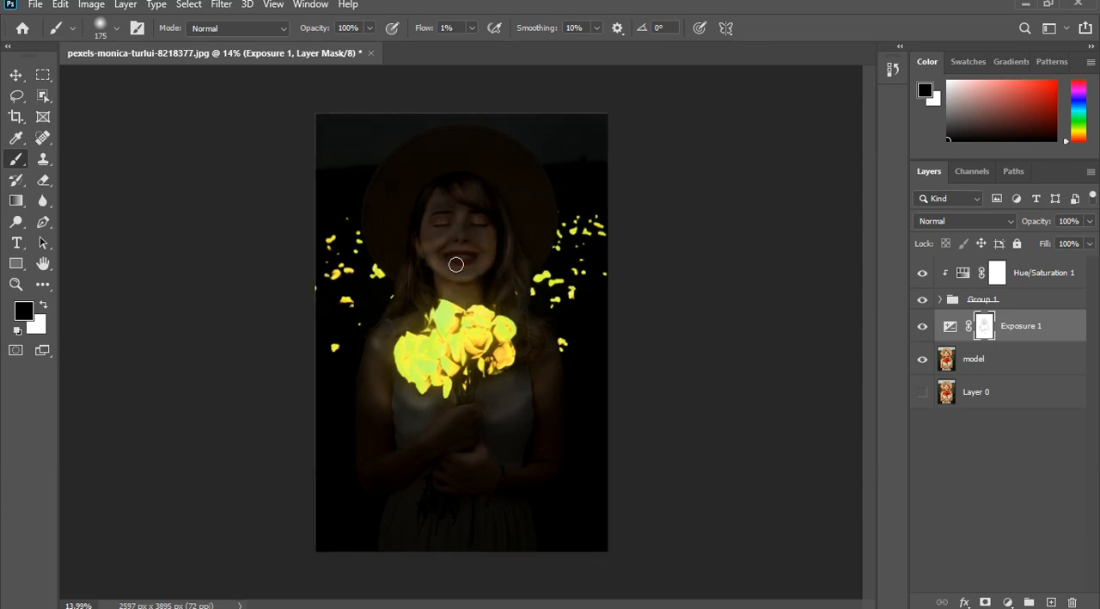
mouse_move(449, 268)
mouse_down()
mouse_move(518, 337)
mouse_move(480, 355)
mouse_move(491, 358)
mouse_move(509, 329)
mouse_move(486, 312)
mouse_move(470, 330)
mouse_move(432, 313)
mouse_move(366, 314)
mouse_move(339, 295)
mouse_up()
- Raise the brush flow to 10% and paint the Exposure mask black around the scattered petals on the image's left side
scroll(339, 295, up, 2)
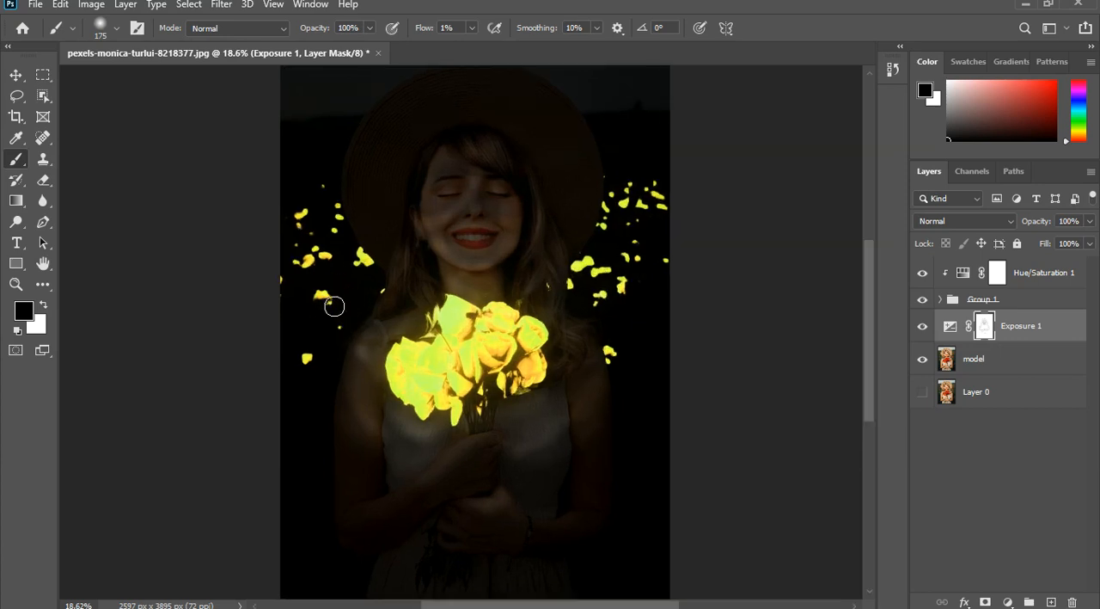
drag(315, 369, 313, 362)
drag(346, 335, 324, 288)
scroll(326, 271, up, 1)
scroll(314, 275, up, 2)
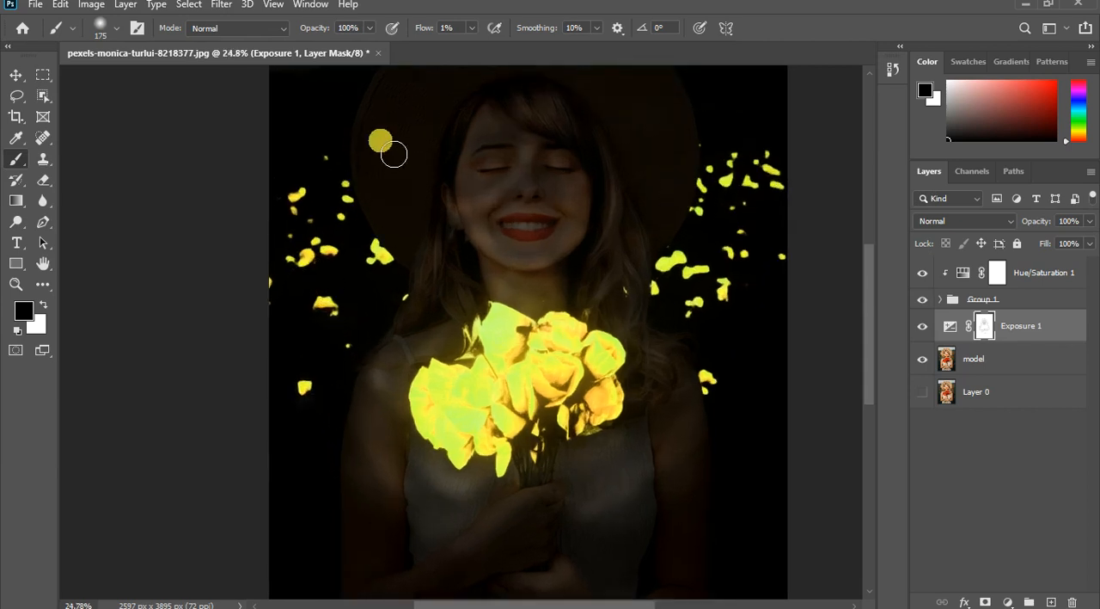
click(475, 50)
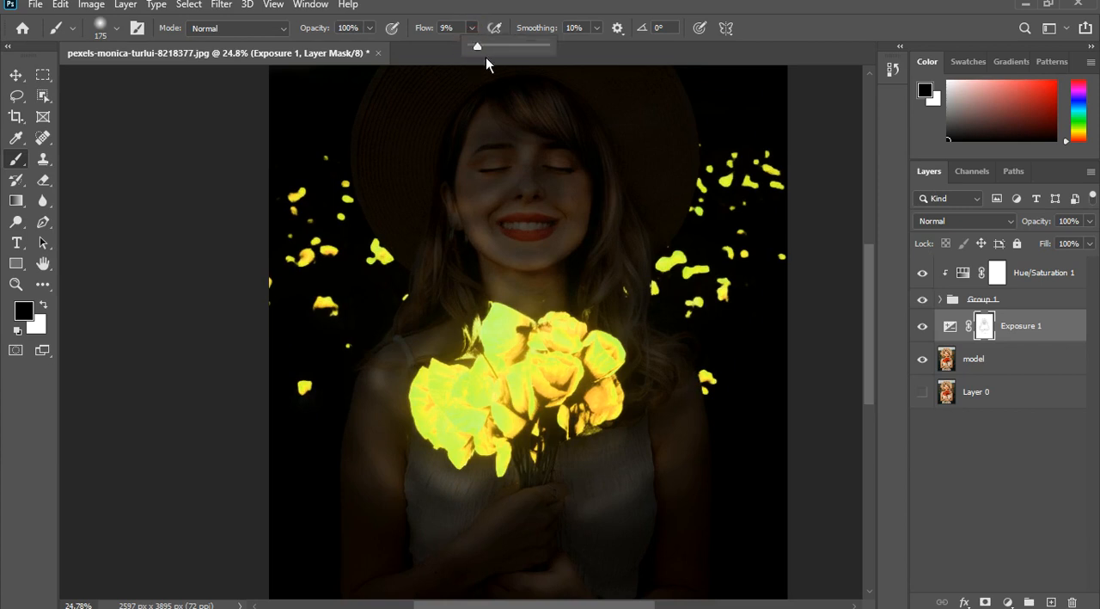
drag(486, 57, 487, 60)
mouse_move(327, 306)
mouse_down()
mouse_move(349, 337)
mouse_move(337, 324)
mouse_up()
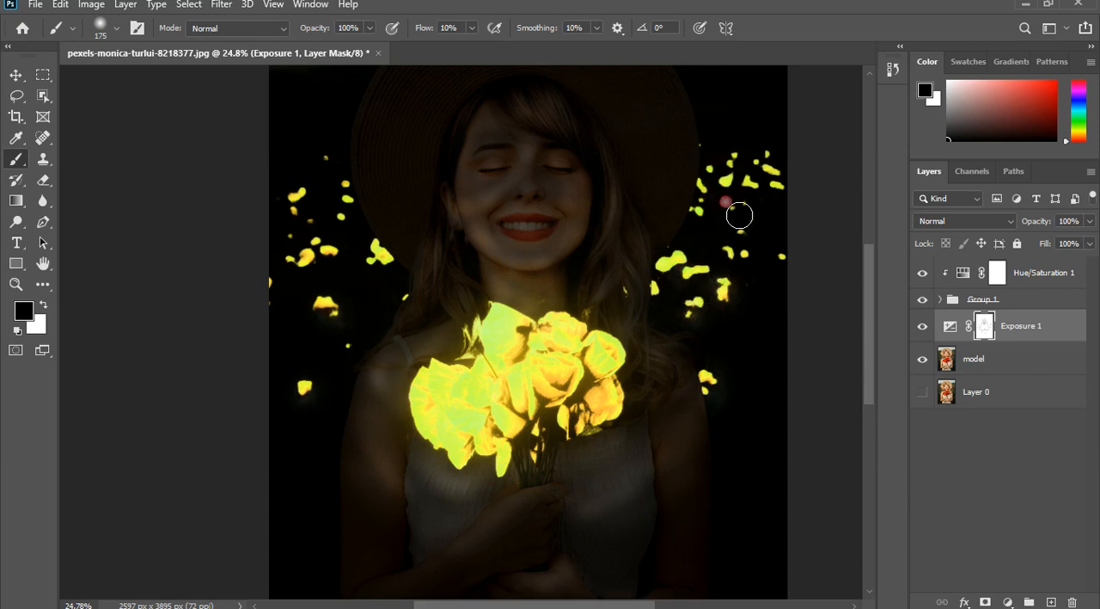
- Paint the Exposure mask black around the petals on the image's right side and those beside the hair and shoulder
drag(740, 215, 740, 202)
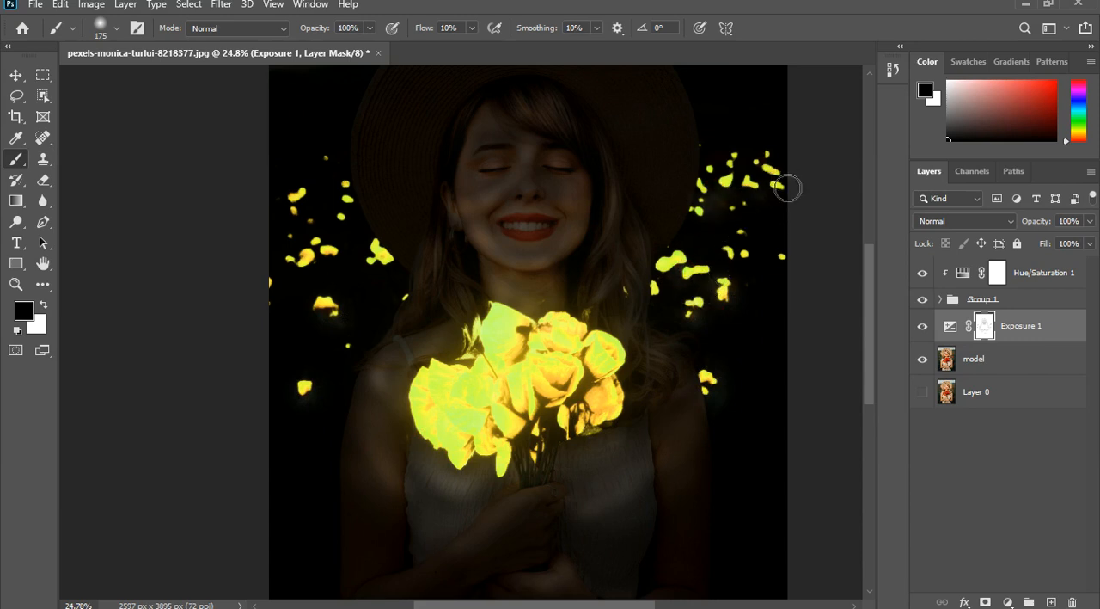
mouse_move(750, 248)
mouse_down()
mouse_move(739, 268)
mouse_move(749, 270)
mouse_up()
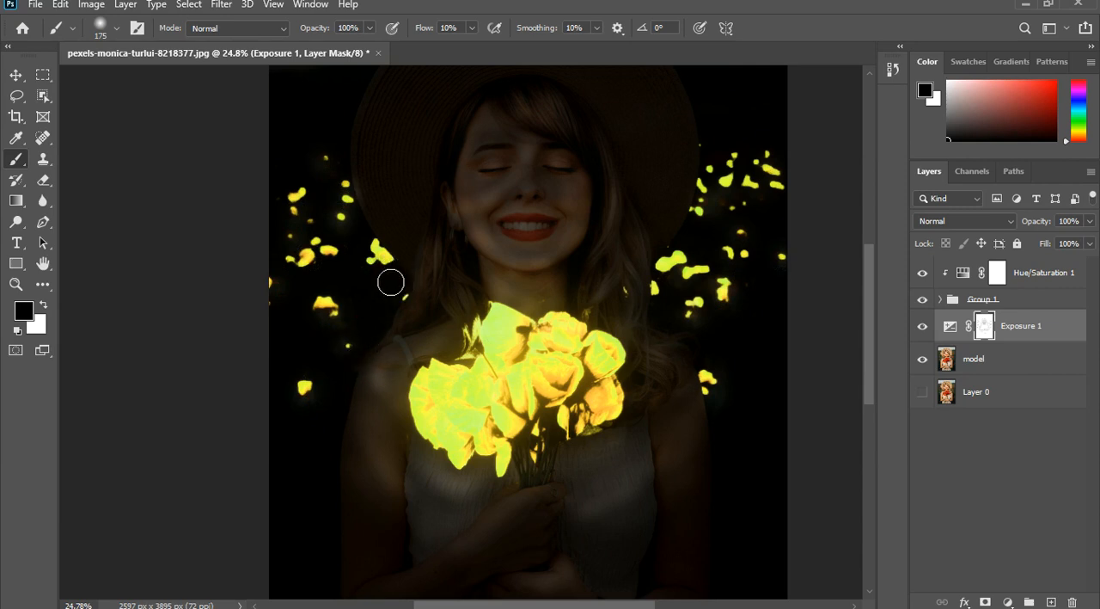
drag(388, 282, 373, 280)
mouse_move(392, 353)
mouse_down()
mouse_move(398, 361)
mouse_move(383, 358)
mouse_move(397, 348)
mouse_up()
- Set the brush flow to 1% and size to 300 px, and paint the Exposure mask black across the fringe and hat brim
scroll(533, 371, down, 2)
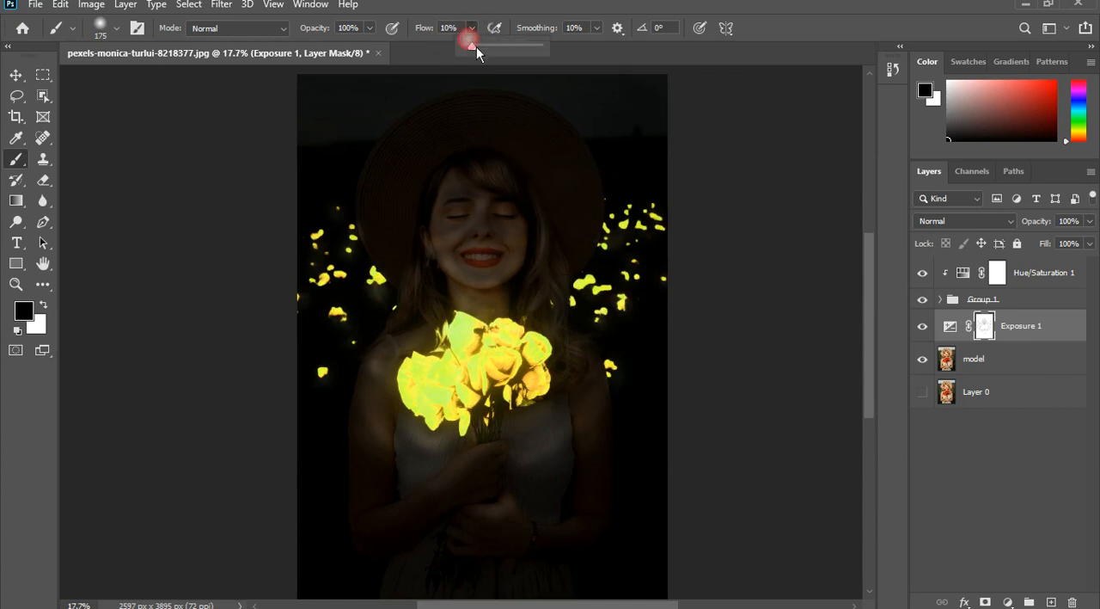
drag(472, 52, 470, 52)
click(430, 218)
key(bracketright)
key(bracketright)
key(bracketright)
key(bracketright)
key(bracketright)
key(bracketleft)
key(bracketleft)
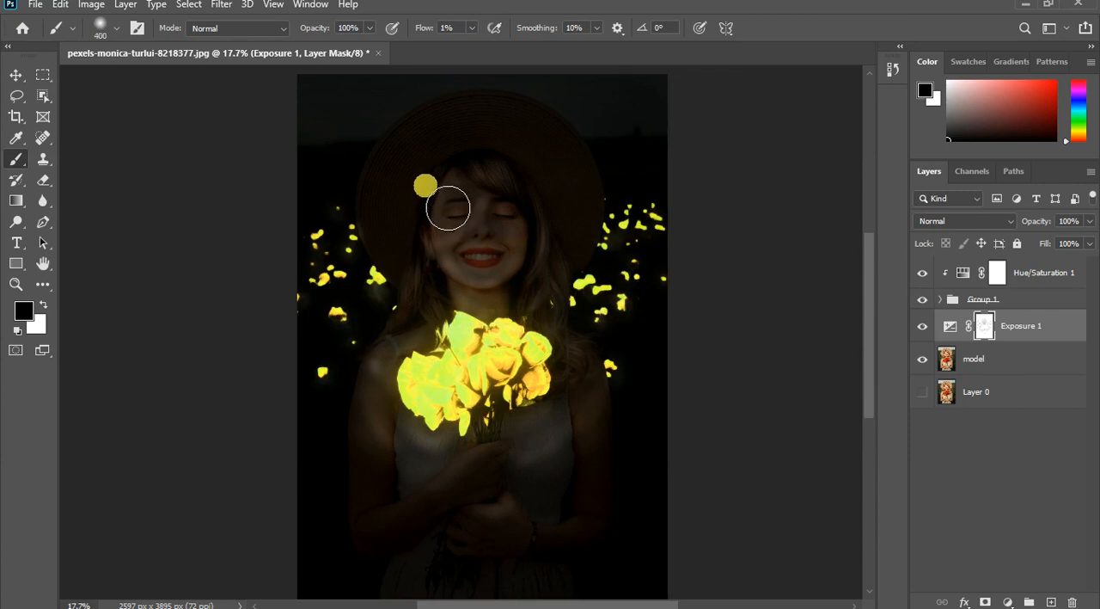
mouse_move(490, 173)
mouse_down()
mouse_move(534, 177)
mouse_move(569, 213)
mouse_up()
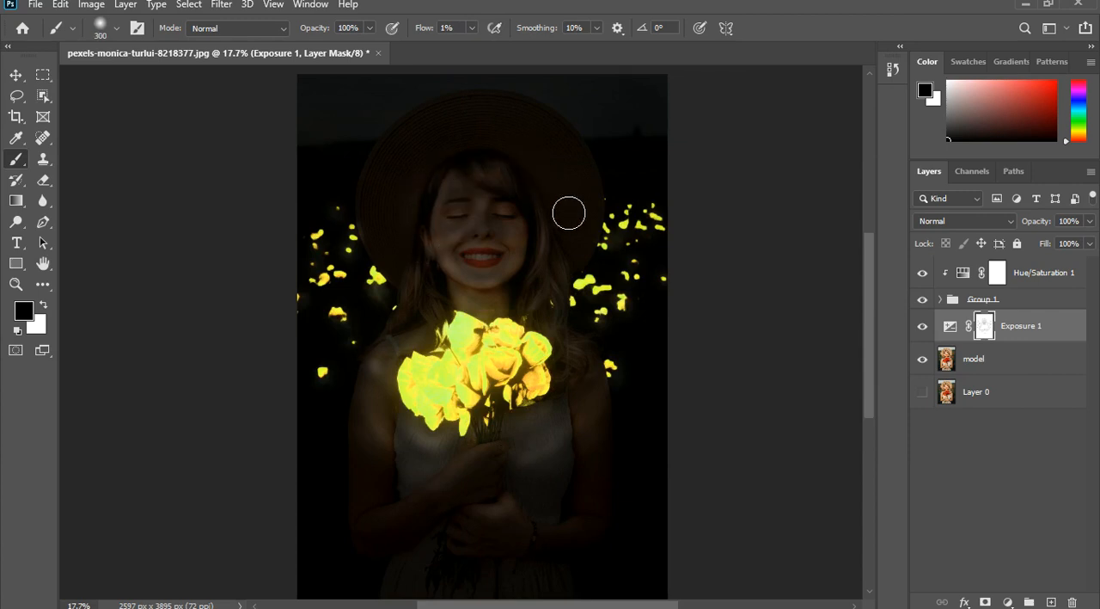
- Paint the Exposure mask black over the hair beside the cheeks and the inner hat brim framing the face
drag(442, 270, 421, 261)
mouse_move(533, 248)
mouse_down()
mouse_move(581, 258)
mouse_move(583, 230)
mouse_up()
mouse_move(452, 196)
mouse_down()
mouse_move(418, 192)
mouse_move(427, 177)
mouse_up()
mouse_move(547, 190)
mouse_down()
mouse_move(608, 205)
mouse_move(530, 136)
mouse_up()
mouse_move(475, 157)
mouse_down()
mouse_move(466, 212)
mouse_move(498, 214)
mouse_move(521, 158)
mouse_move(510, 140)
mouse_move(475, 161)
mouse_up()
- Paint the Exposure mask black over the hands, forearms and upper skirt
scroll(444, 401, down, 2)
mouse_move(456, 437)
mouse_down()
mouse_move(455, 454)
mouse_move(401, 491)
mouse_move(435, 469)
mouse_up()
mouse_move(520, 516)
mouse_down()
mouse_move(559, 491)
mouse_move(568, 431)
mouse_up()
mouse_move(543, 495)
mouse_down()
mouse_move(445, 480)
mouse_move(377, 441)
mouse_move(381, 470)
mouse_move(425, 516)
mouse_move(475, 483)
mouse_move(475, 459)
mouse_move(460, 429)
mouse_move(421, 420)
mouse_move(476, 446)
mouse_move(511, 438)
mouse_move(525, 401)
mouse_move(376, 376)
mouse_move(375, 523)
mouse_move(361, 523)
mouse_move(354, 494)
mouse_move(383, 538)
mouse_up()
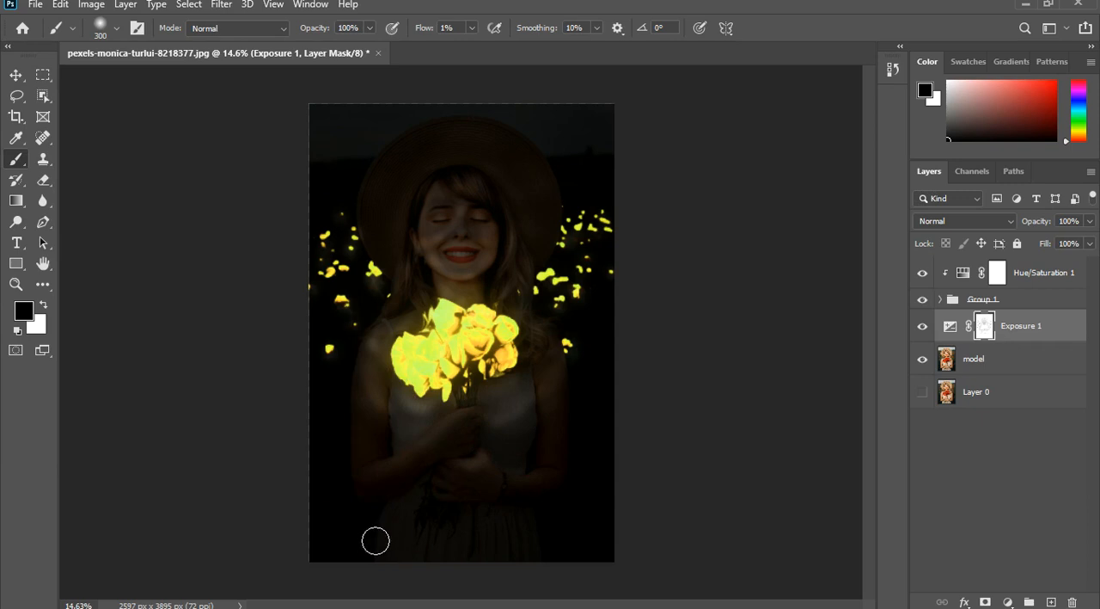
- Raise the brush flow to 9% and paint the Exposure mask black over the dark background beside the skirt
click(472, 28)
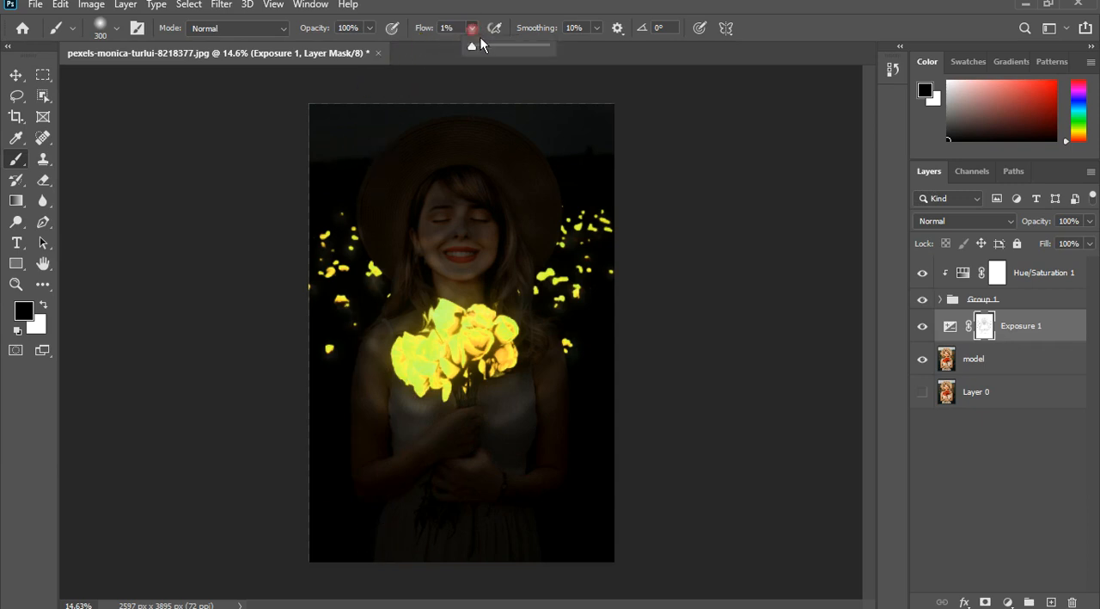
drag(486, 58, 474, 63)
mouse_move(369, 518)
mouse_down()
mouse_move(374, 552)
mouse_move(378, 538)
mouse_move(389, 568)
mouse_move(376, 534)
mouse_up()
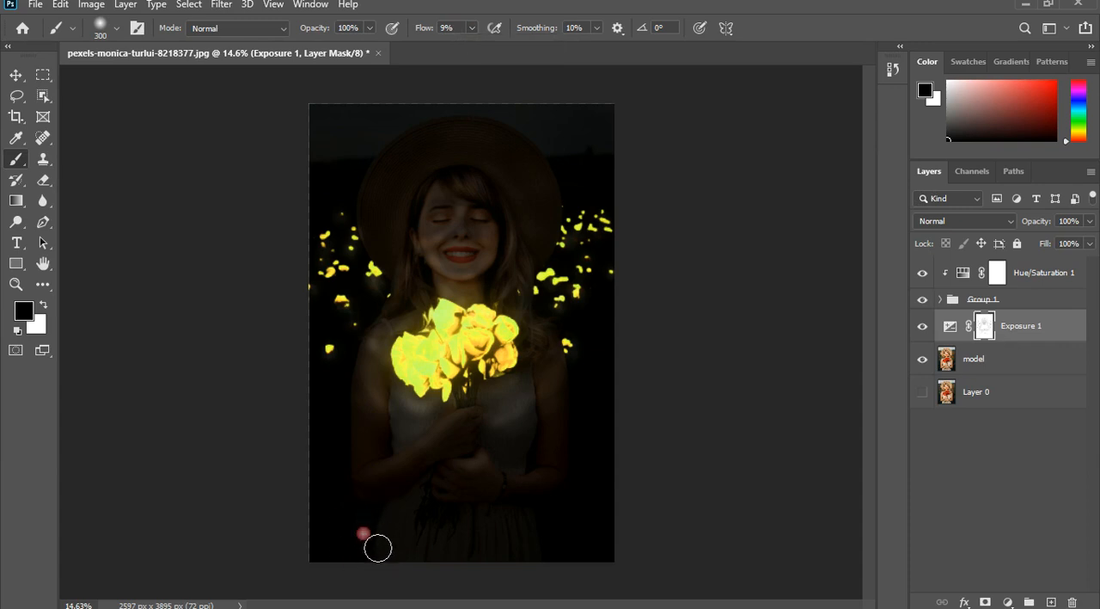
mouse_move(578, 566)
mouse_down()
mouse_move(580, 530)
mouse_move(566, 530)
mouse_move(585, 562)
mouse_move(596, 491)
mouse_move(589, 499)
mouse_move(606, 537)
mouse_move(344, 521)
mouse_move(354, 501)
mouse_move(361, 578)
mouse_move(401, 577)
mouse_move(462, 474)
mouse_move(361, 499)
mouse_move(324, 527)
mouse_move(332, 542)
mouse_up()
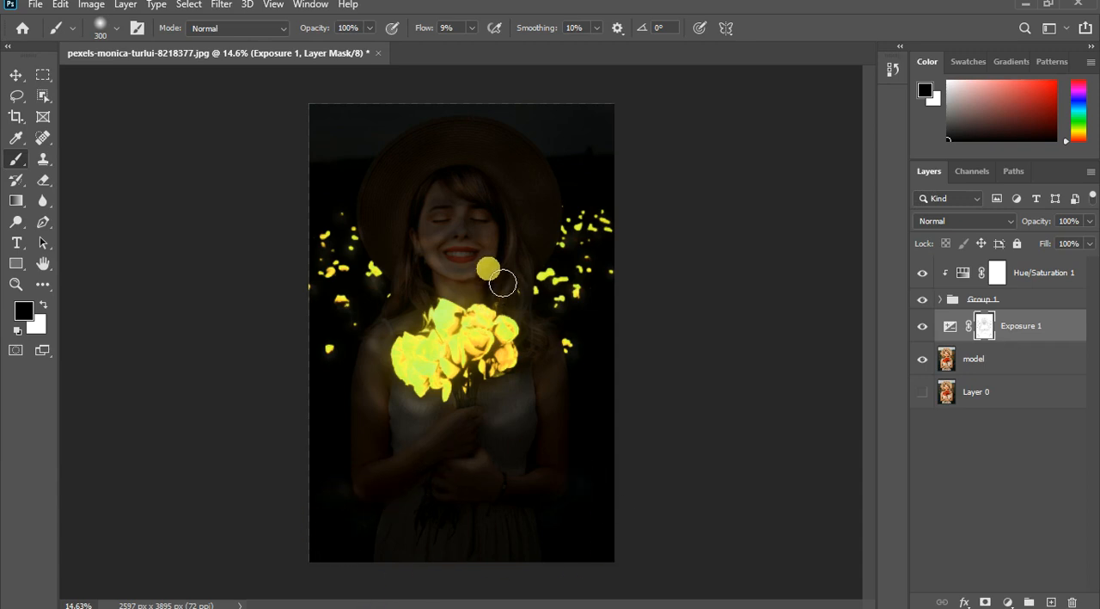
- Duplicate the Hue/Saturation 1 layer and place the unclipped copy between Group 1 and Exposure 1
scroll(503, 283, down, 2)
scroll(520, 333, up, 4)
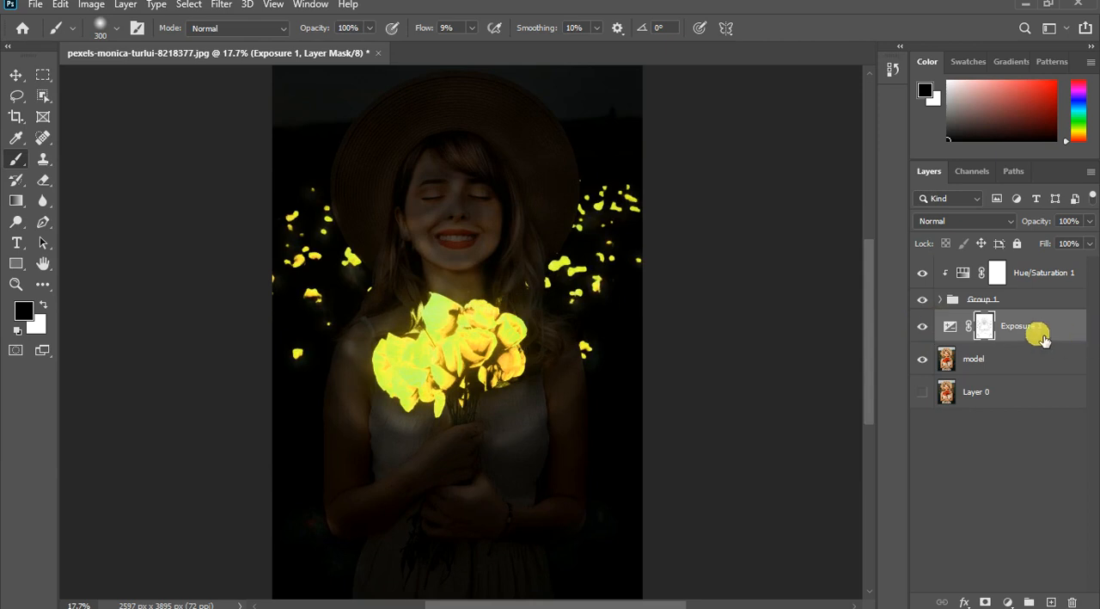
click(1054, 279)
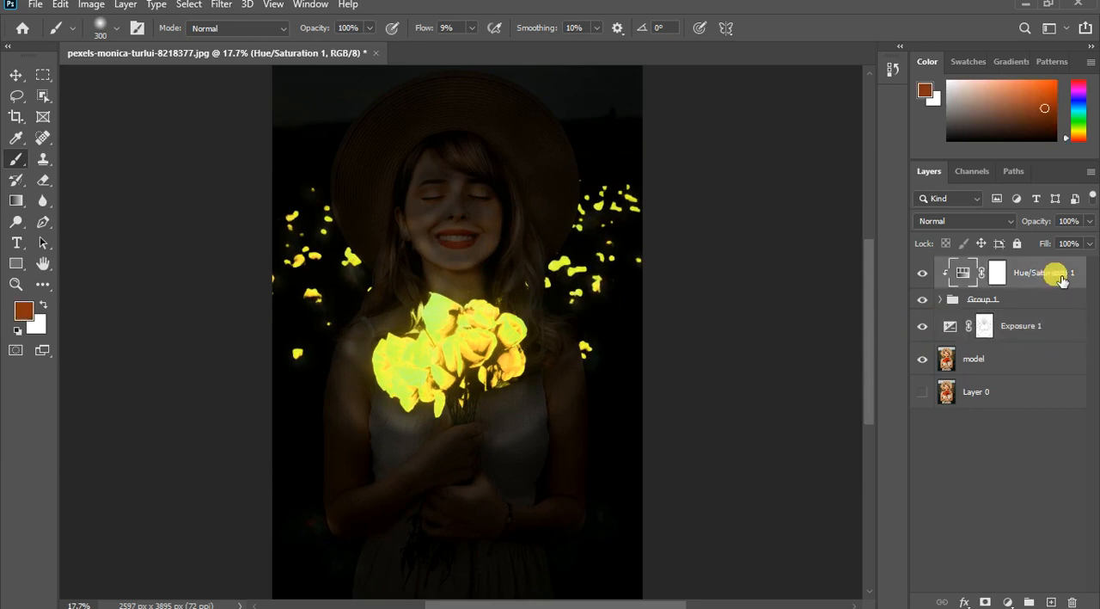
key(ctrl+j)
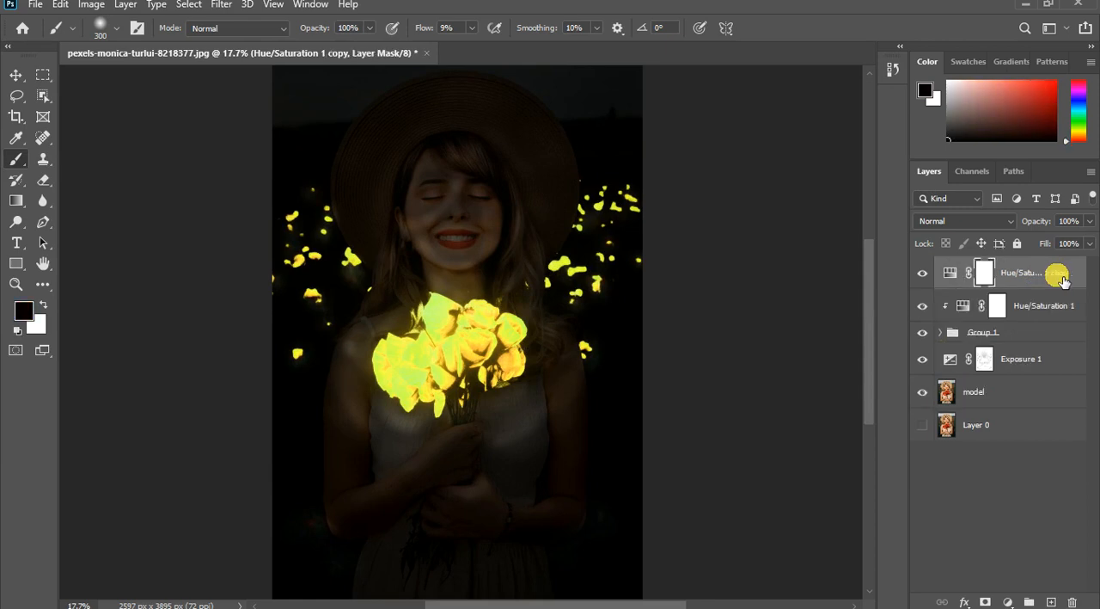
key(ctrl+alt+g)
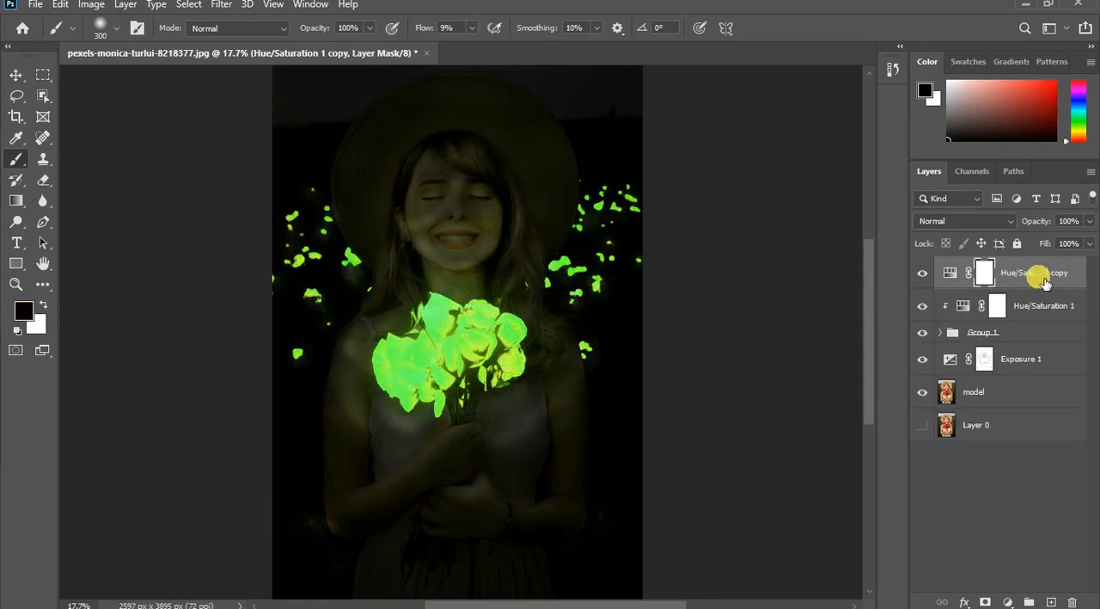
drag(1049, 283, 1046, 348)
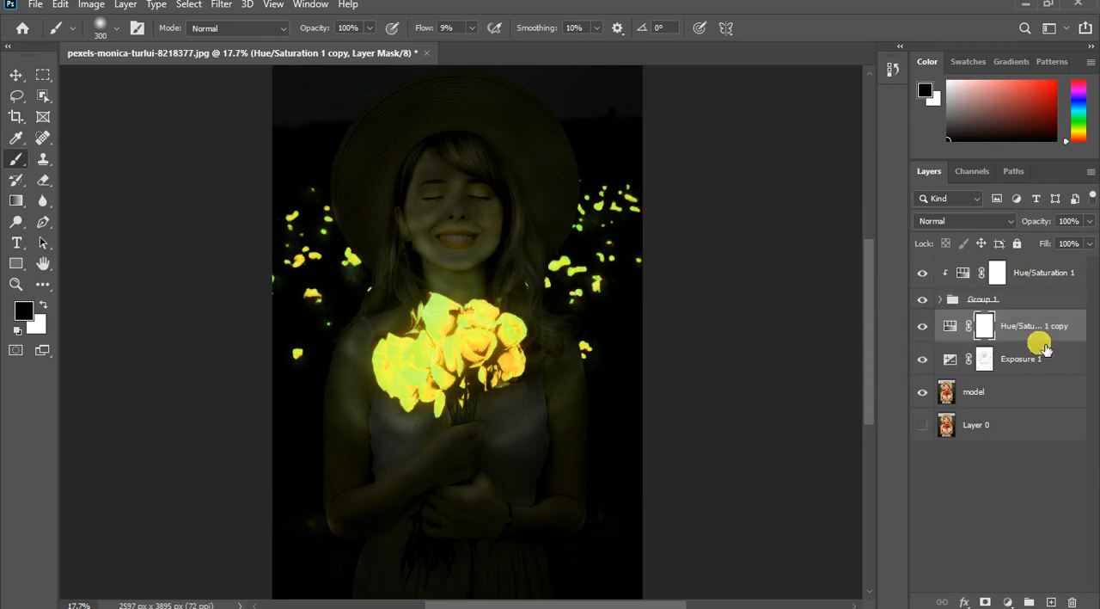
- Hide the Hue/Saturation 1 copy layer between Group 1 and Exposure 1
double_click(954, 334)
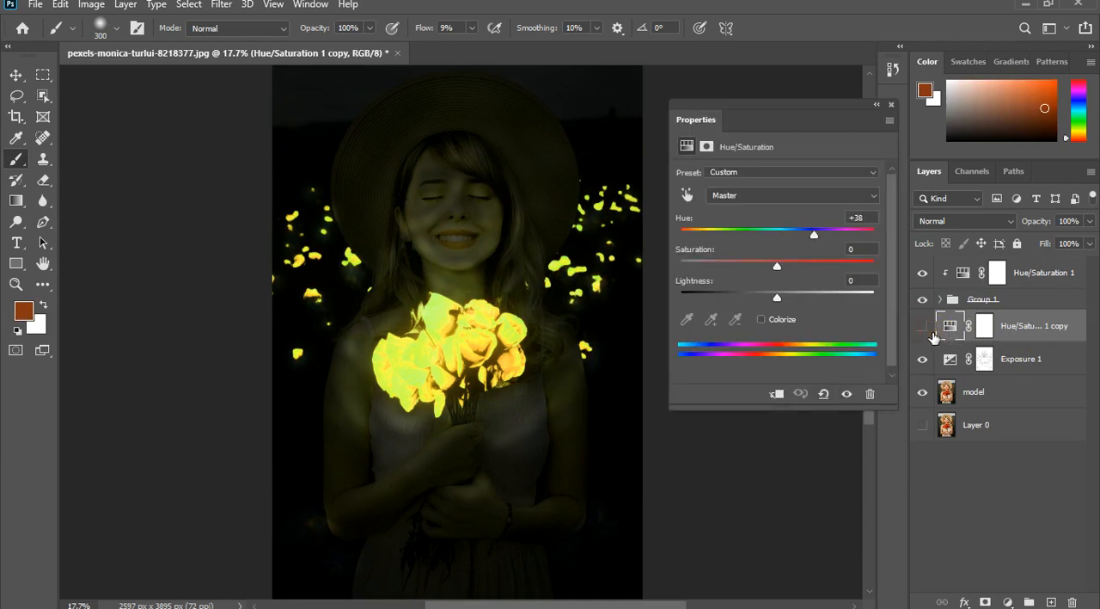
click(923, 326)
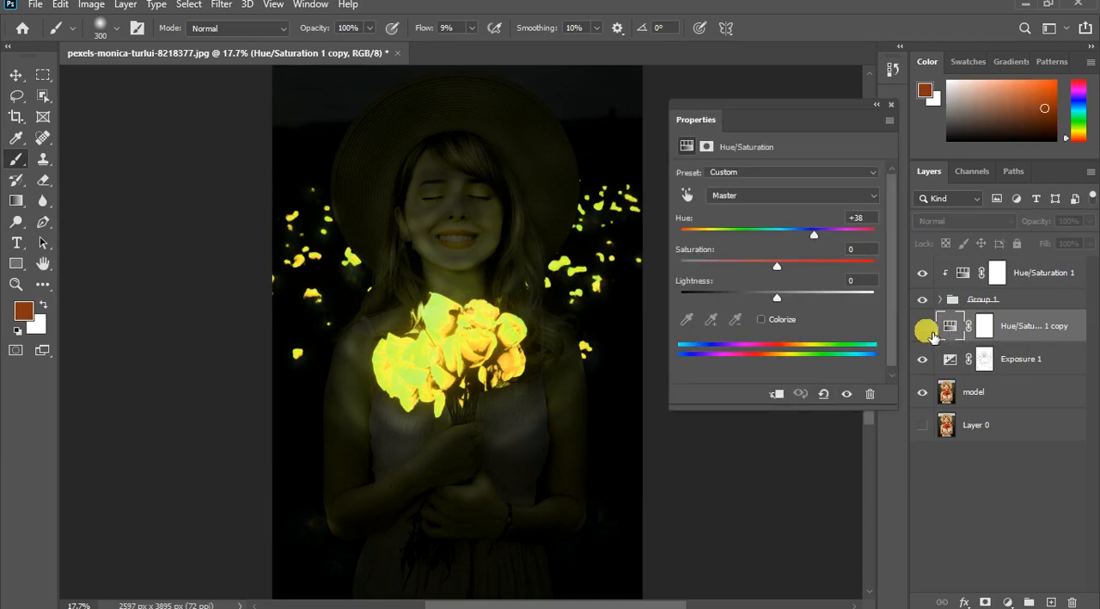
click(901, 113)
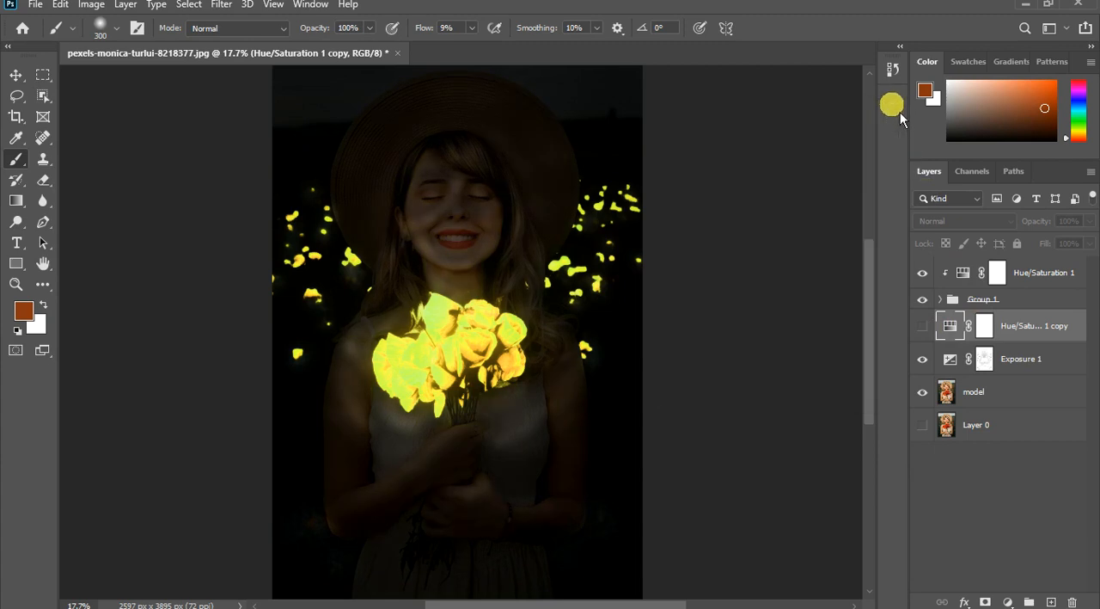
- Set the saturation of the Hue/Saturation 1 adjustment clipped to Group 1 to +100
click(1022, 277)
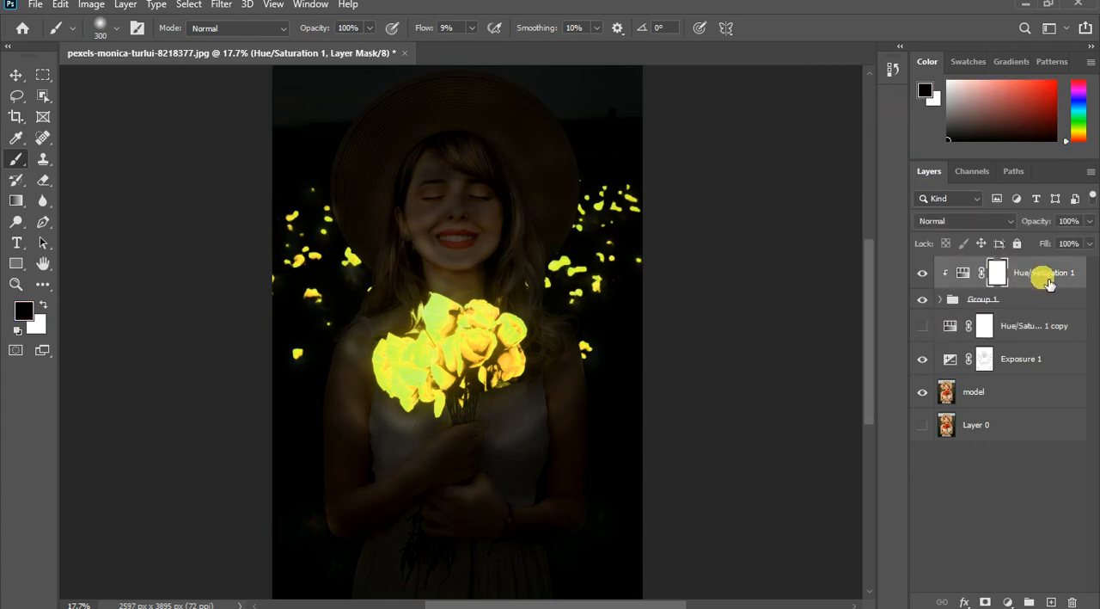
double_click(1050, 276)
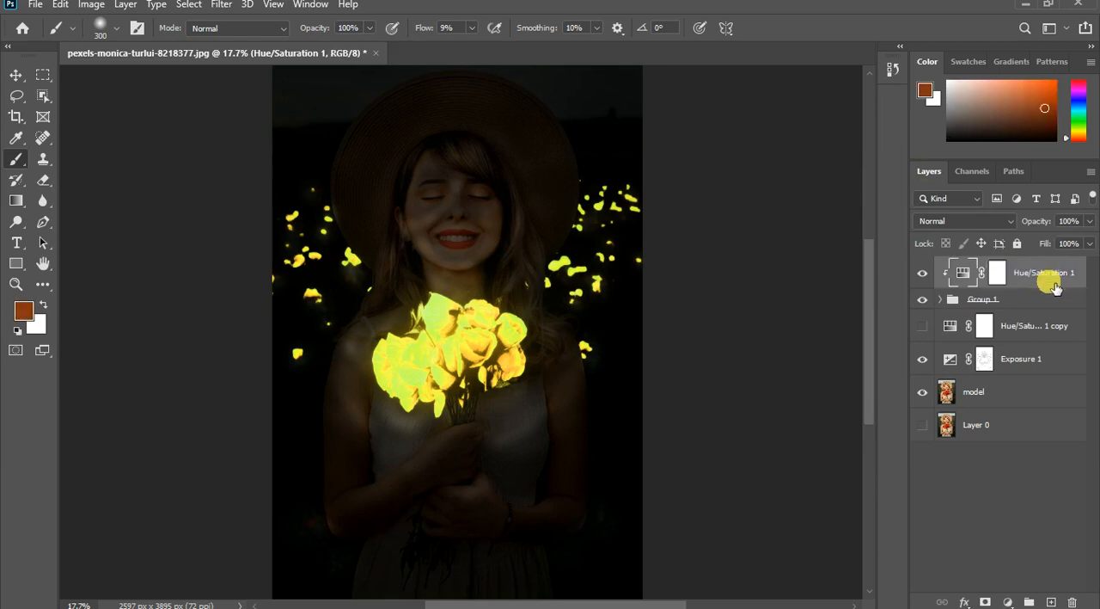
double_click(964, 273)
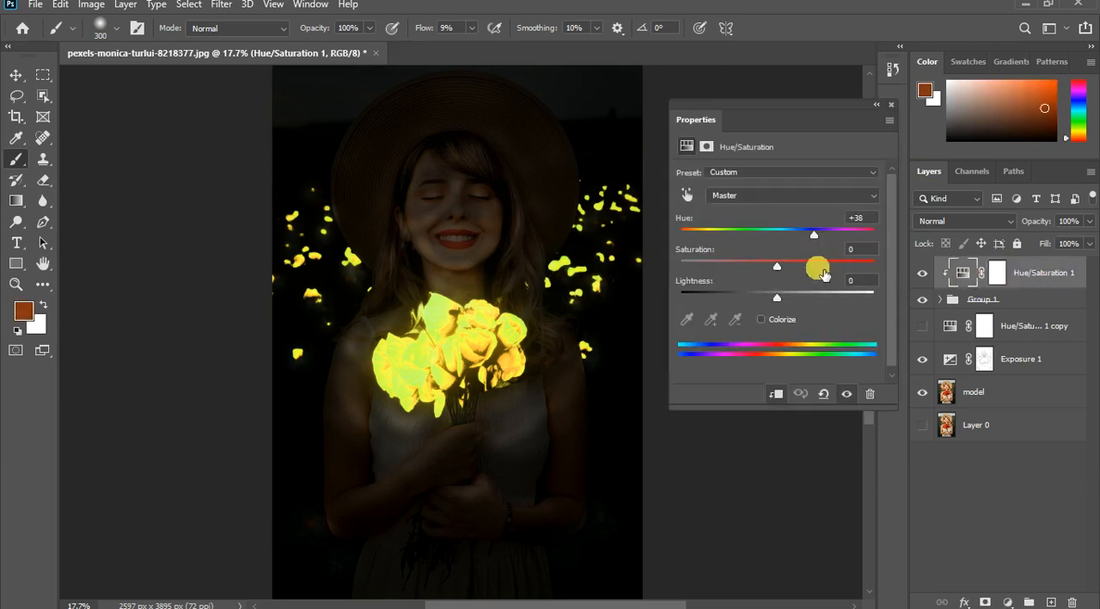
drag(854, 270, 901, 270)
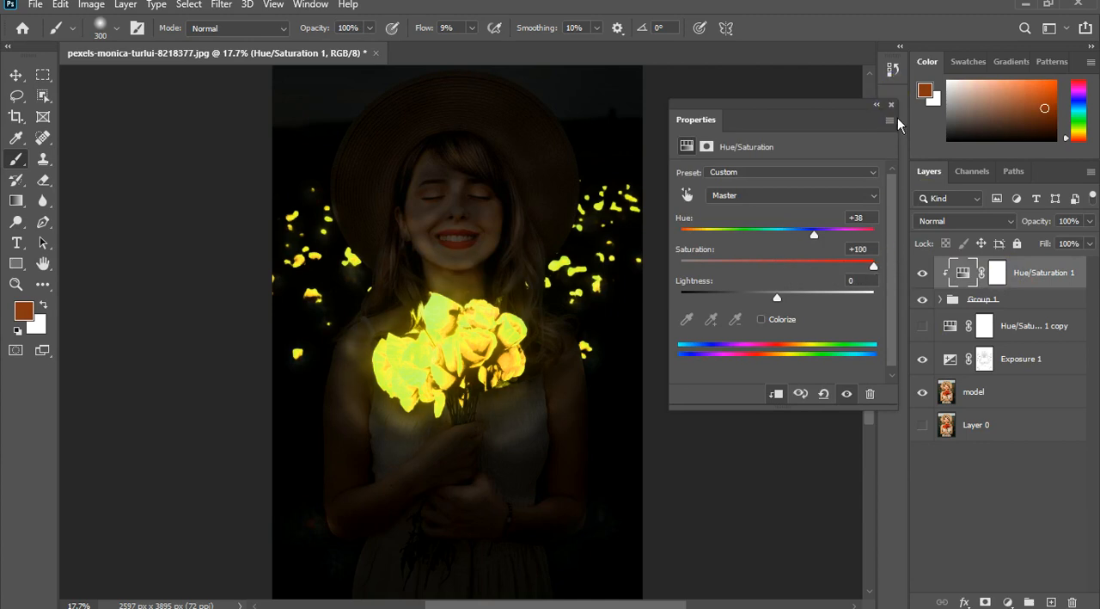
click(892, 107)
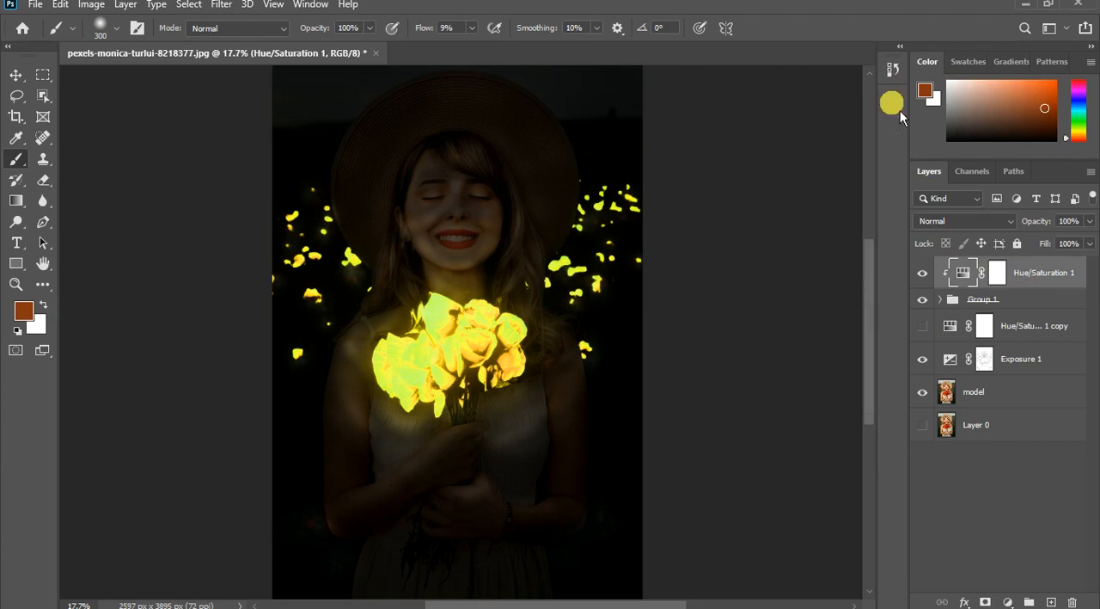
- Try raising the Exposure 1 offset to +0.4917, and reset the offset to 0
double_click(951, 360)
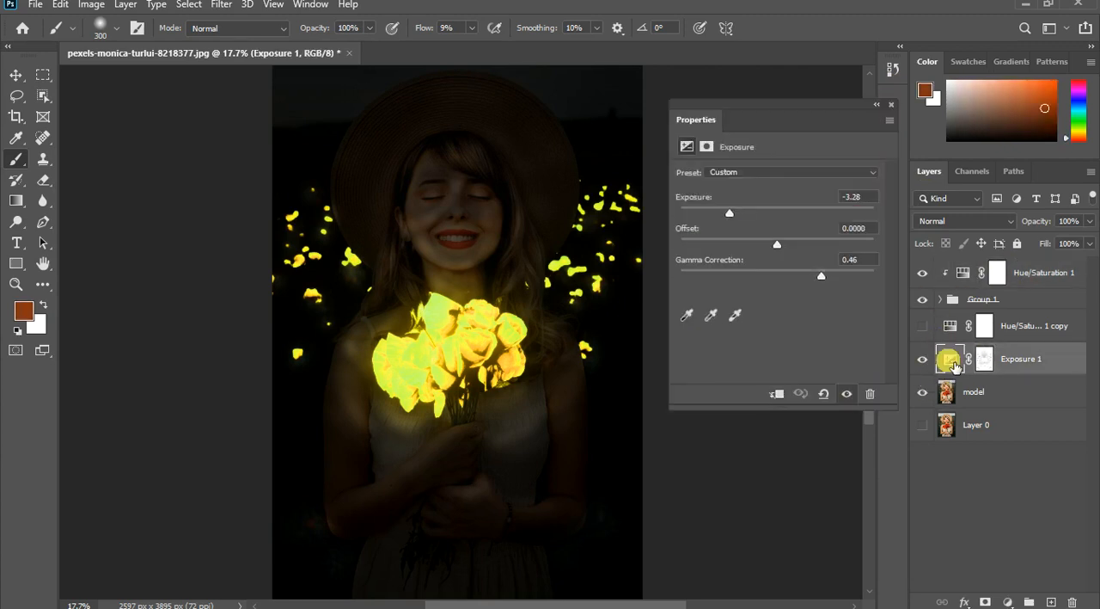
drag(785, 257, 872, 258)
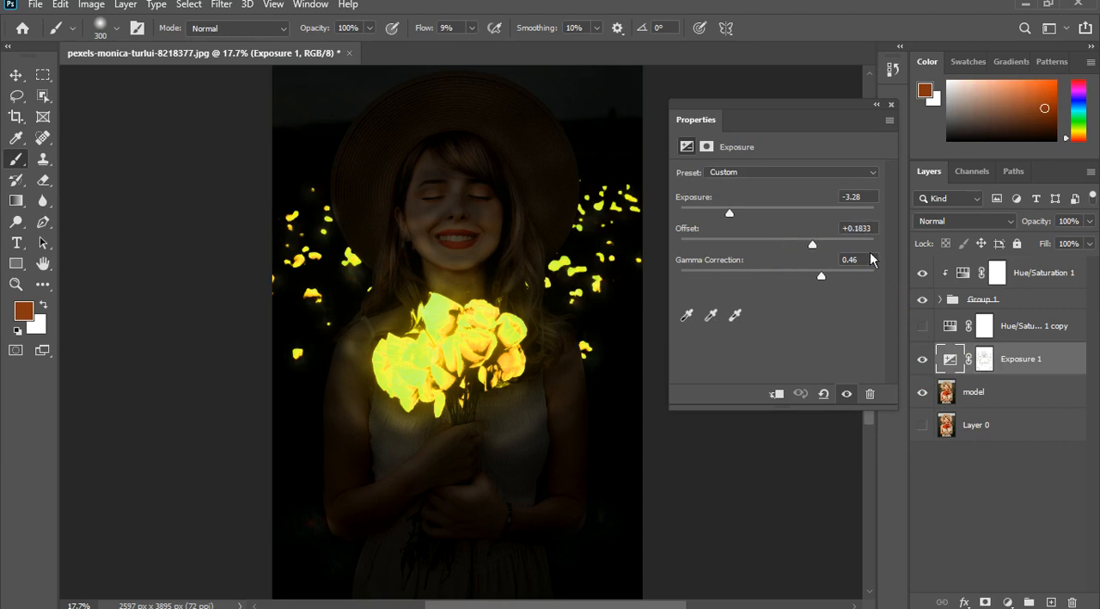
click(872, 246)
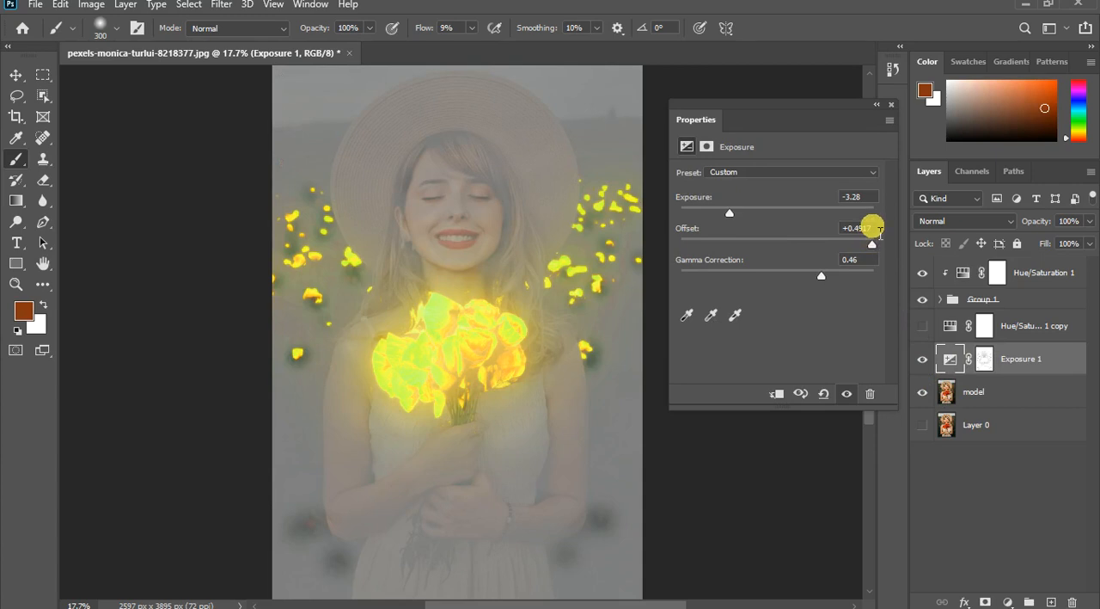
click(840, 228)
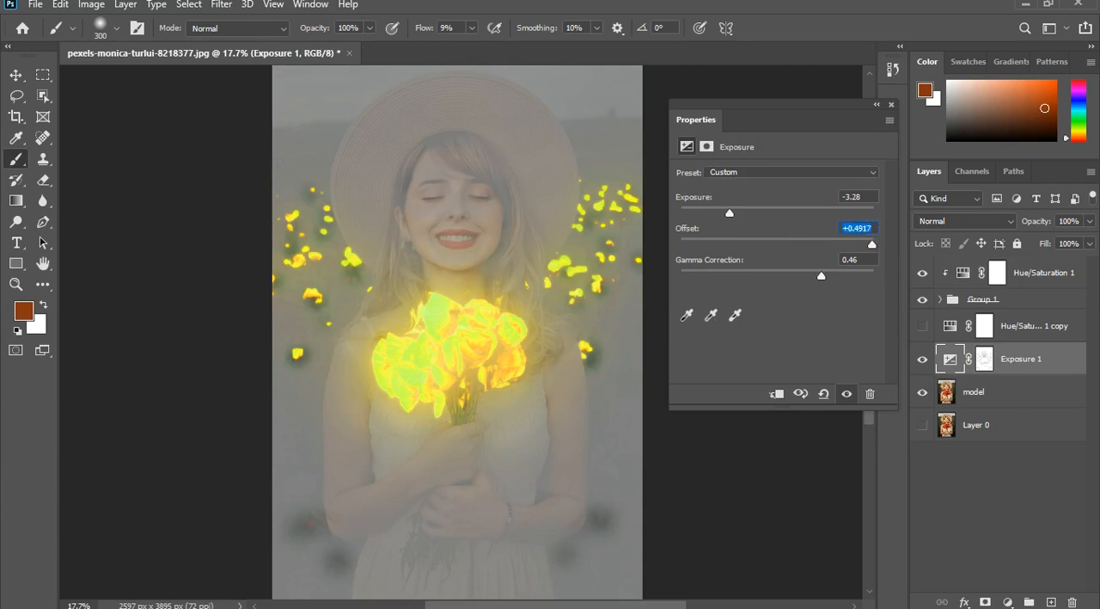
text(0)
click(856, 297)
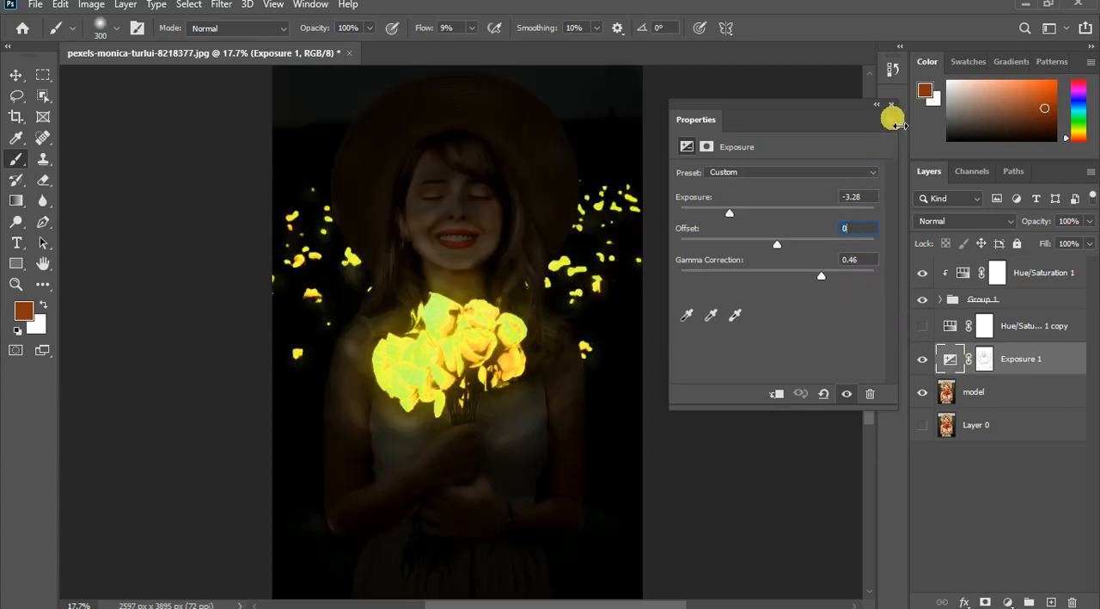
double_click(956, 357)
- Set the saturation of the Hue/Saturation 1 copy adjustment to +100 and show the layer
double_click(956, 328)
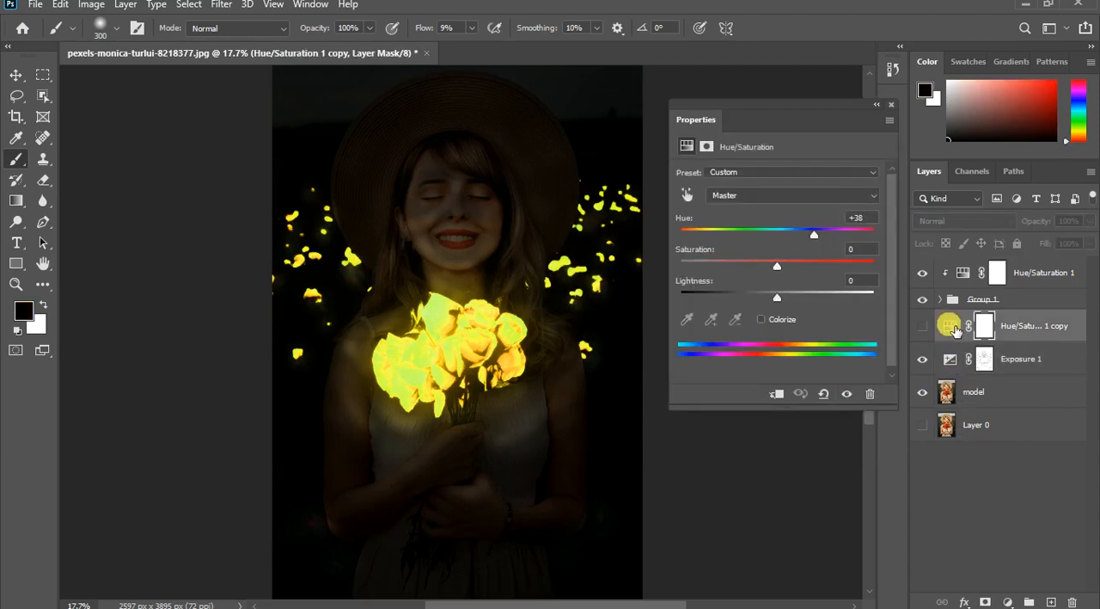
drag(767, 271, 778, 269)
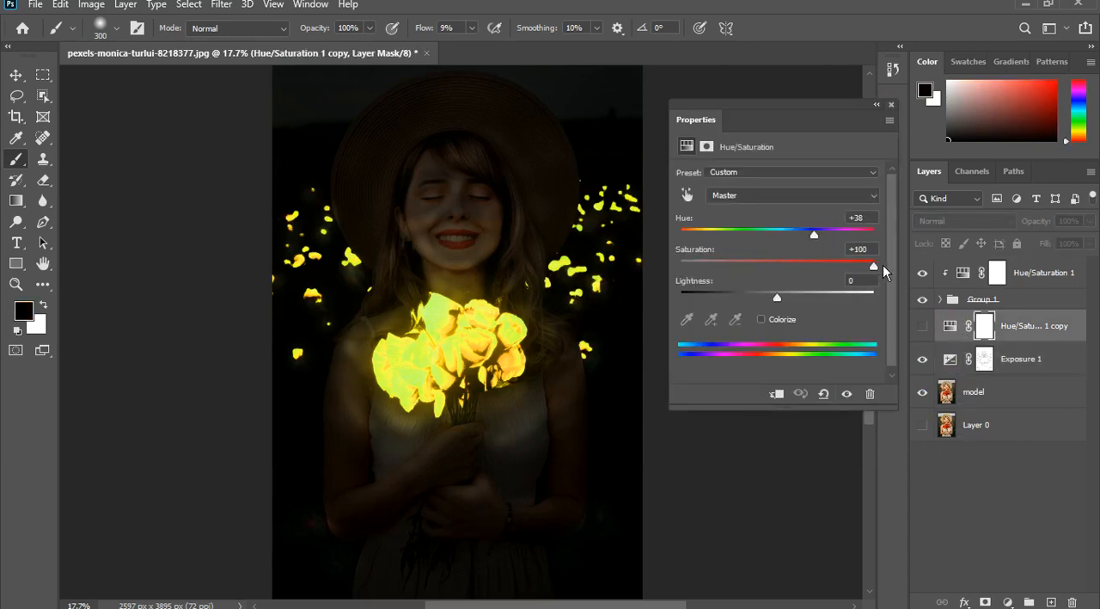
click(888, 106)
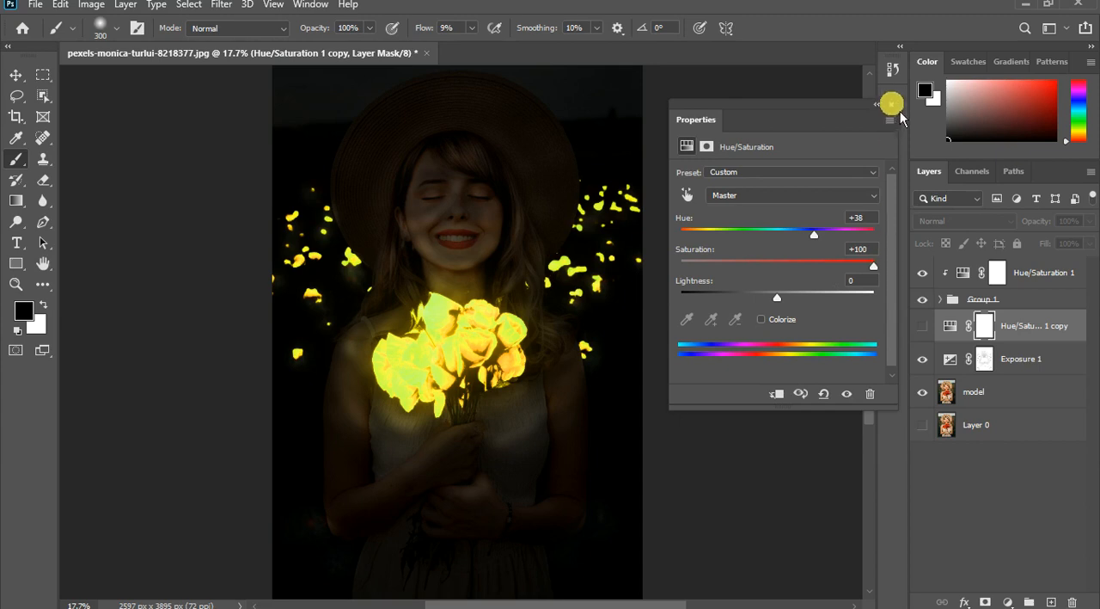
click(923, 327)
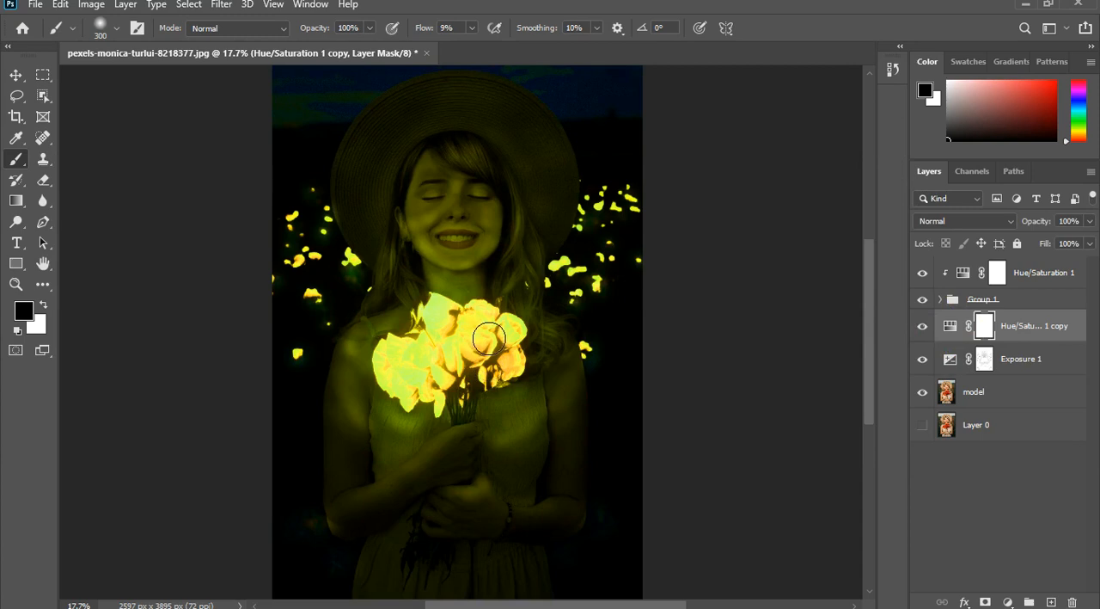
- Invert the Hue/Saturation 1 copy layer mask to black
scroll(492, 356, down, 5)
scroll(494, 358, up, 1)
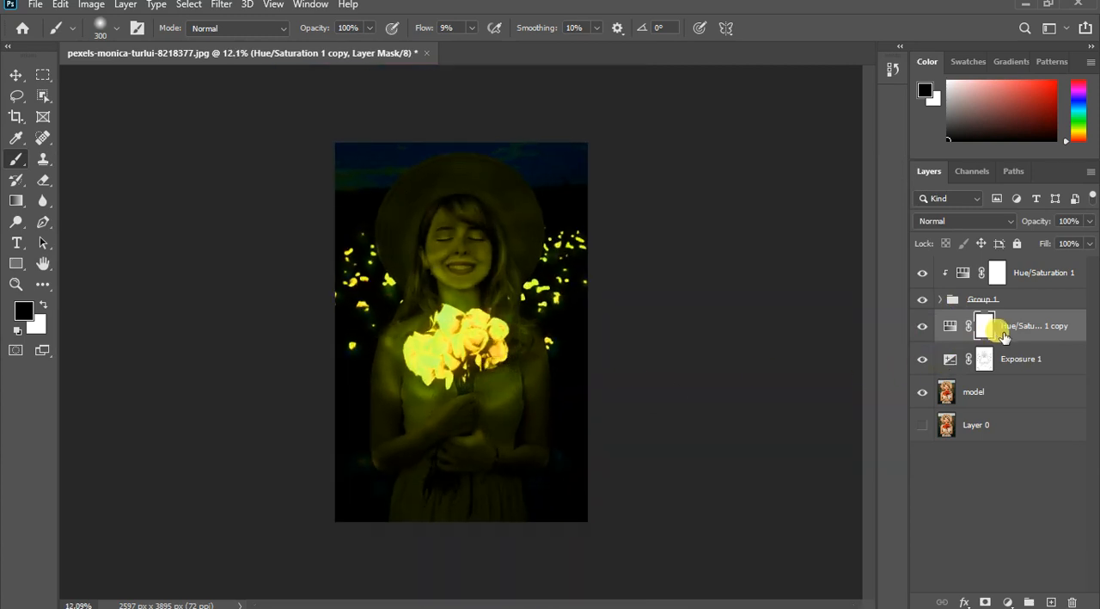
key(ctrl+i)
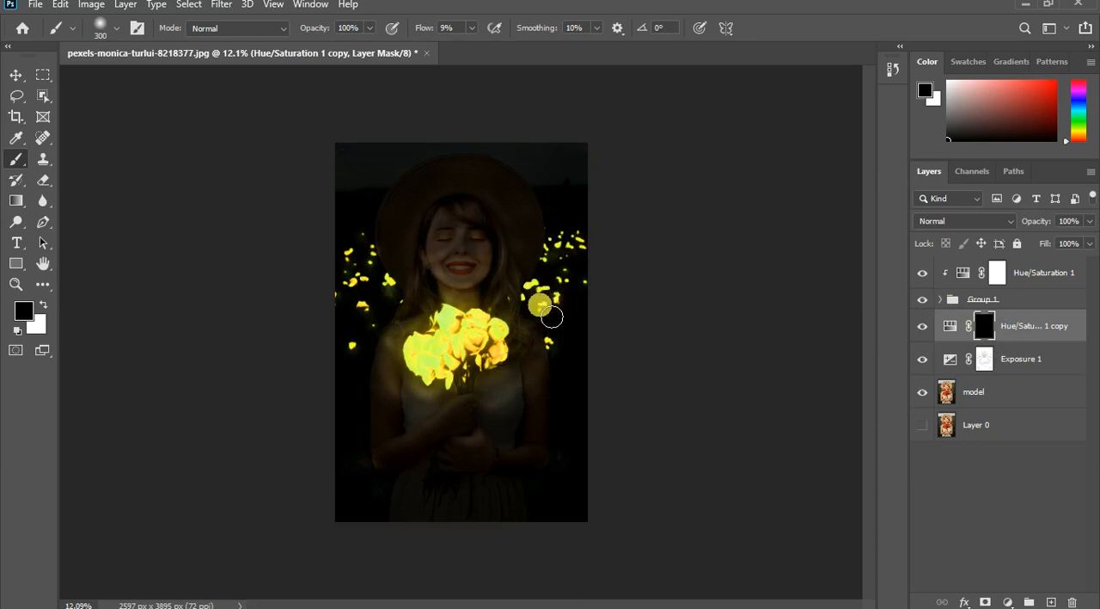
- Switch the foreground to white and paint the Hue/Saturation 1 copy mask over the model's face
scroll(479, 258, up, 5)
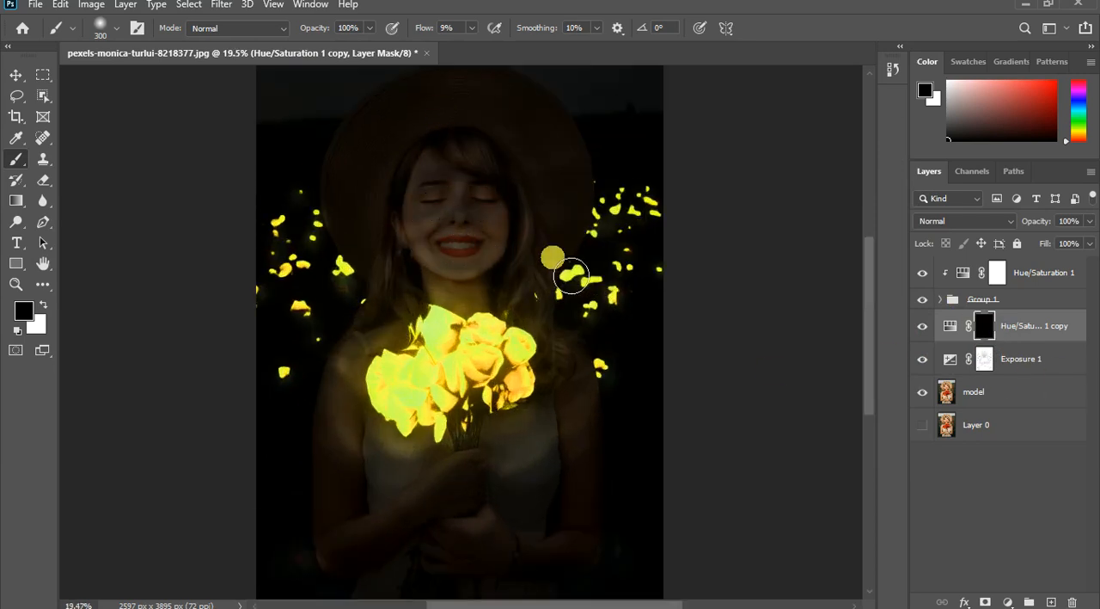
mouse_move(485, 236)
mouse_down()
mouse_move(471, 197)
mouse_move(455, 199)
mouse_move(444, 226)
mouse_up()
mouse_move(458, 172)
mouse_down()
mouse_move(441, 91)
mouse_move(415, 58)
mouse_move(417, 155)
mouse_move(436, 227)
mouse_up()
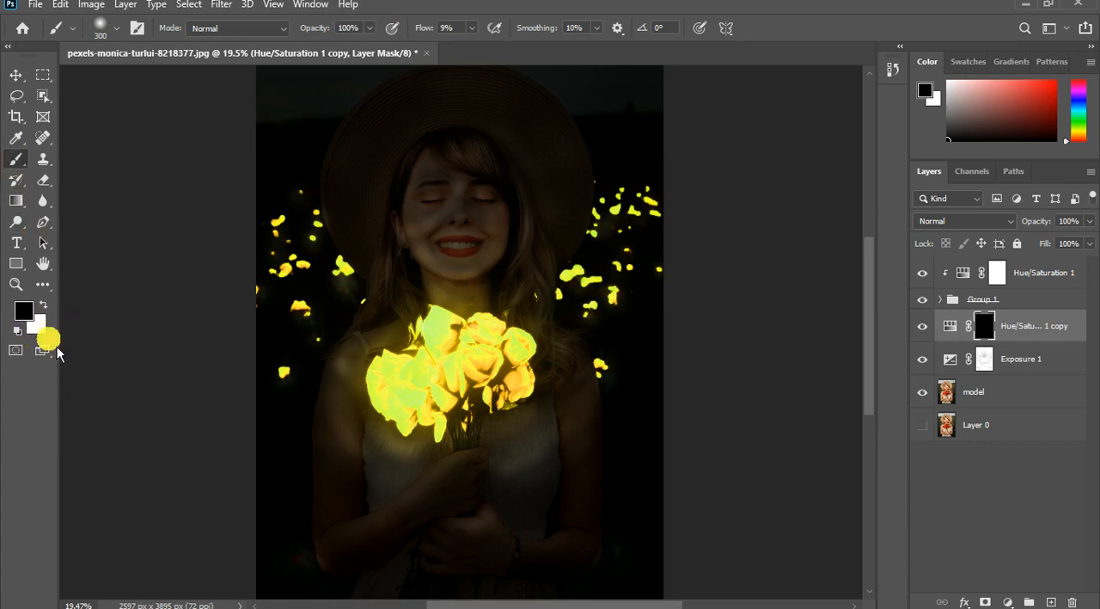
click(43, 305)
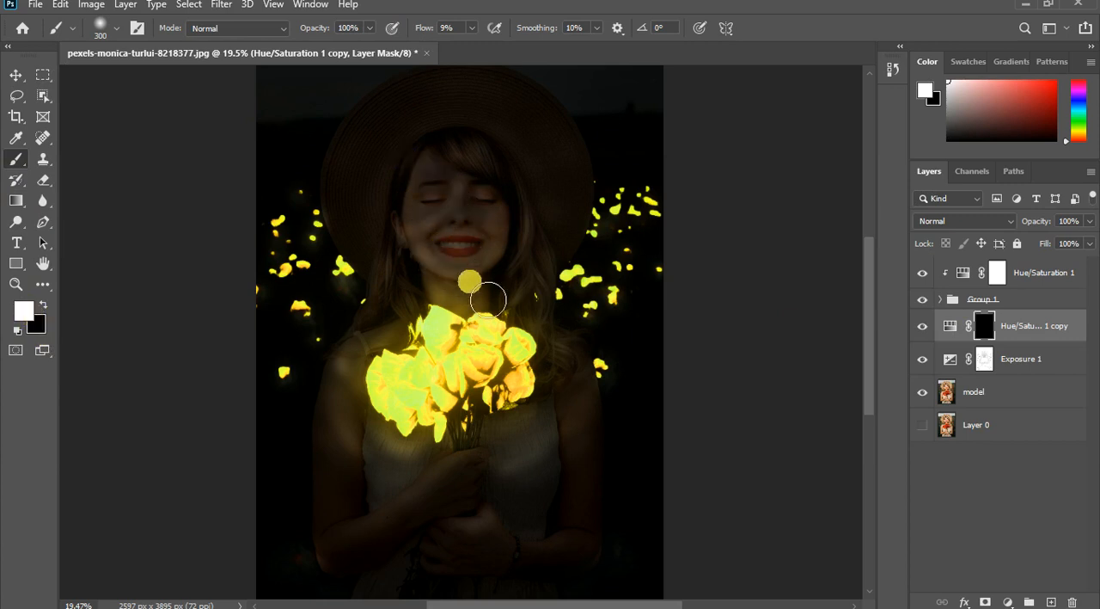
mouse_move(488, 300)
mouse_down()
mouse_move(448, 287)
mouse_move(443, 193)
mouse_move(493, 293)
mouse_move(498, 221)
mouse_move(460, 249)
mouse_move(482, 213)
mouse_move(523, 254)
mouse_move(444, 296)
mouse_move(424, 290)
mouse_move(487, 307)
mouse_move(520, 301)
mouse_move(501, 300)
mouse_move(460, 258)
mouse_move(522, 283)
mouse_move(549, 320)
mouse_move(563, 293)
mouse_up()
- Enlarge the brush to 600 and paint the Hue/Saturation 1 copy mask white over the face and surrounding hair
key(bracketright)
key(bracketright)
key(bracketright)
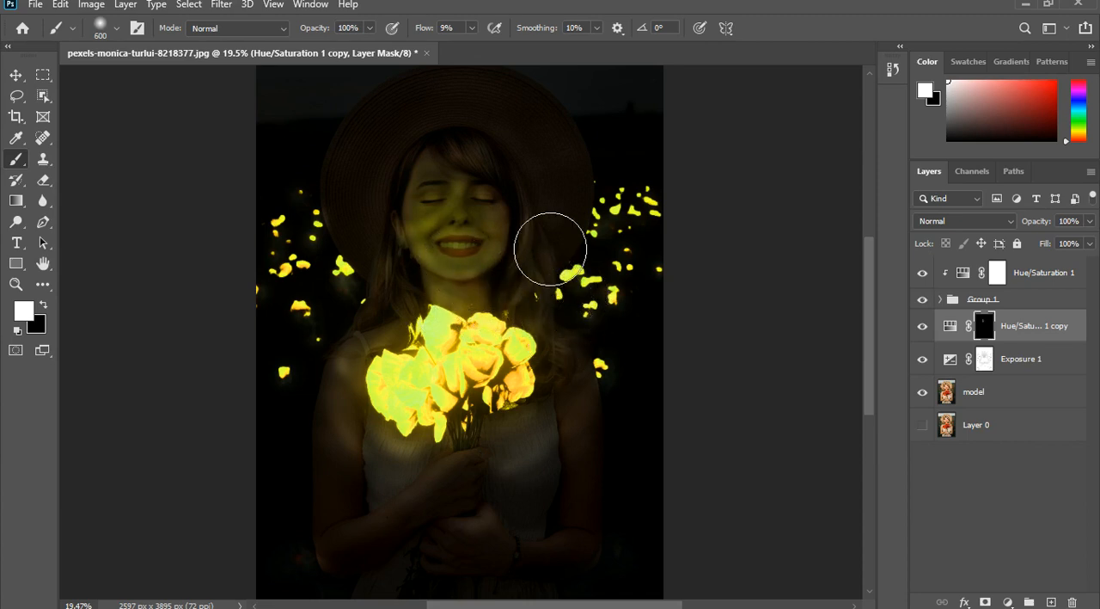
mouse_move(548, 238)
mouse_down()
mouse_move(554, 267)
mouse_move(505, 234)
mouse_up()
- Paint the Hue/Saturation 1 copy mask white over the upper dress, forearms and hands, using brush sizes 175 and 400
key(bracketleft)
key(bracketleft)
key(bracketleft)
key(bracketleft)
key(bracketleft)
key(bracketleft)
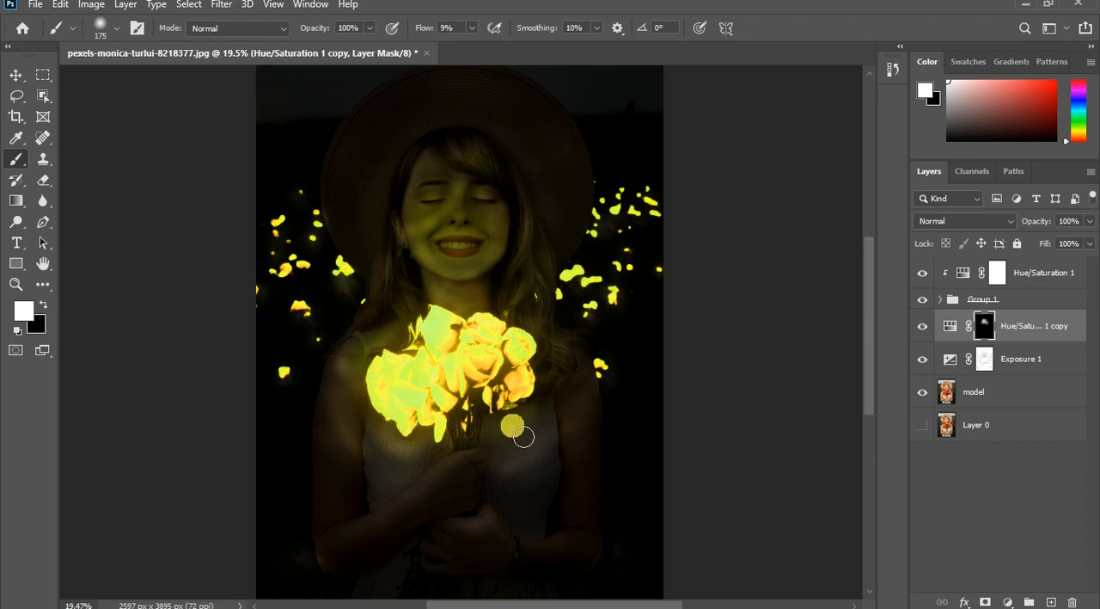
key(bracketright)
key(bracketright)
key(bracketright)
key(bracketright)
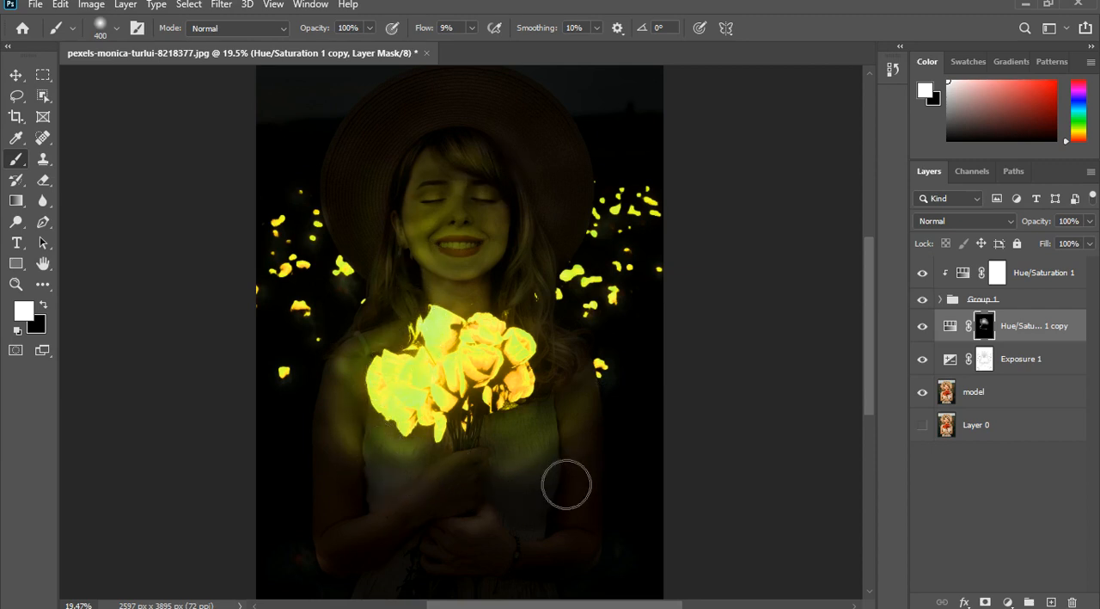
click(507, 539)
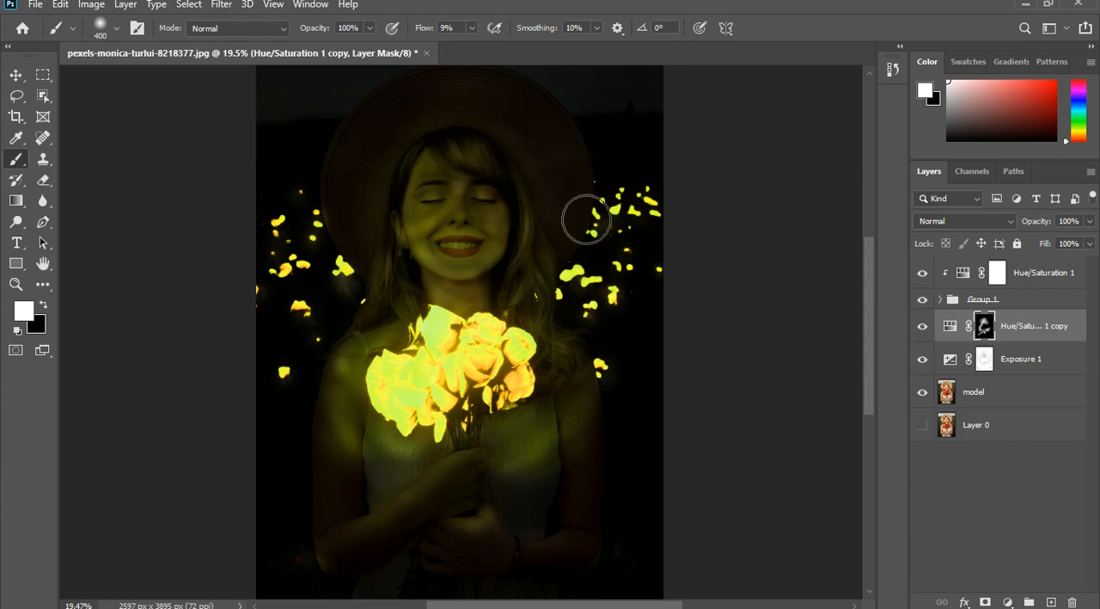
- Paint the Hue/Saturation 1 copy mask white over the hat brim and the dress below the bouquet, and reduce the brush to 175
drag(587, 219, 576, 199)
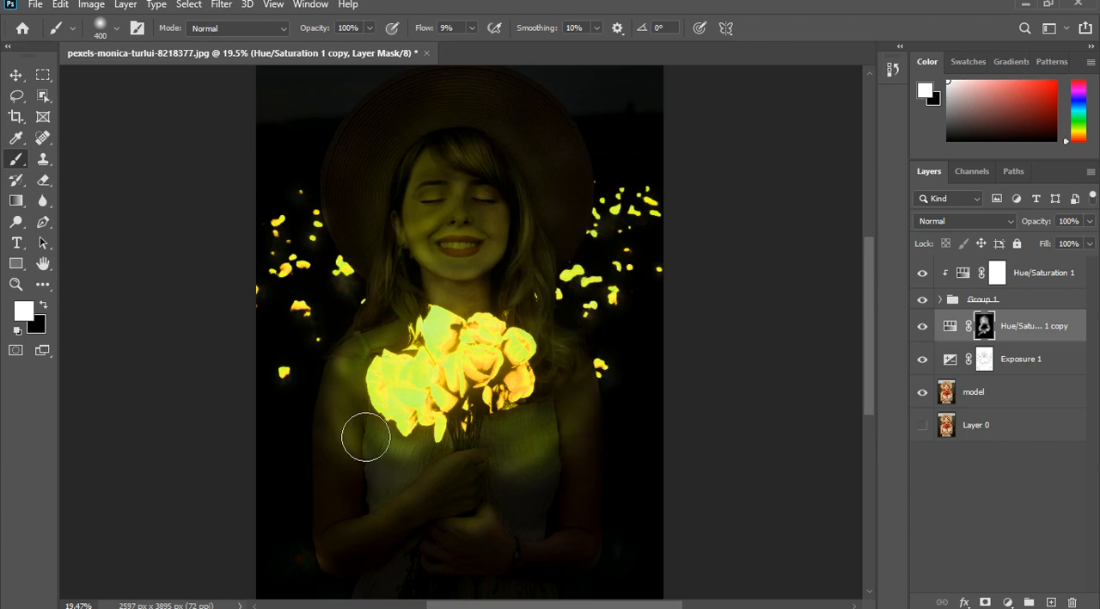
drag(498, 502, 507, 418)
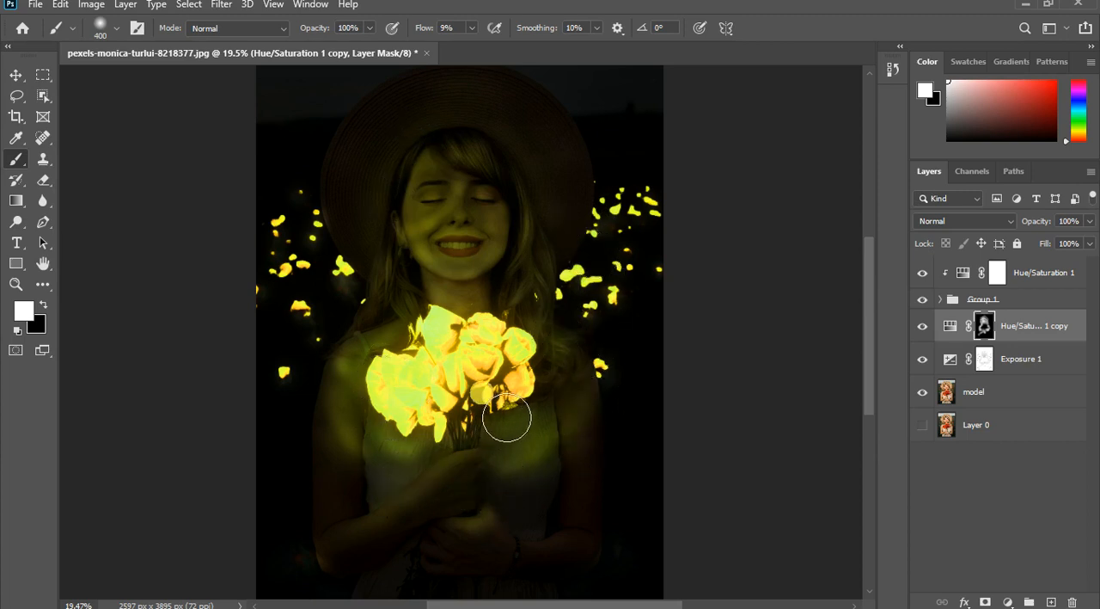
scroll(477, 555, down, 1)
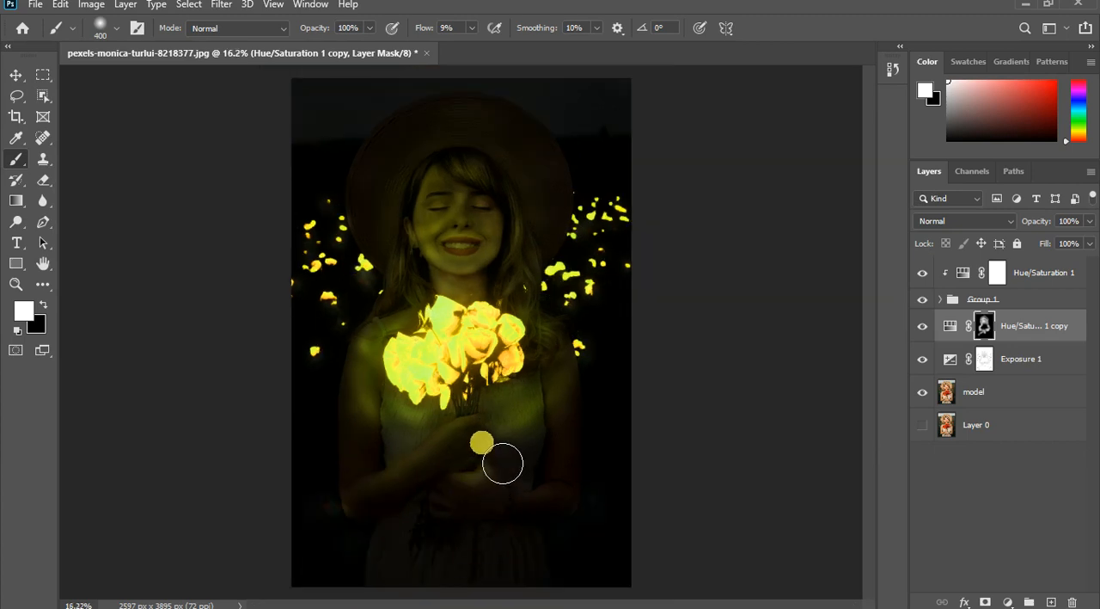
key(bracketleft)
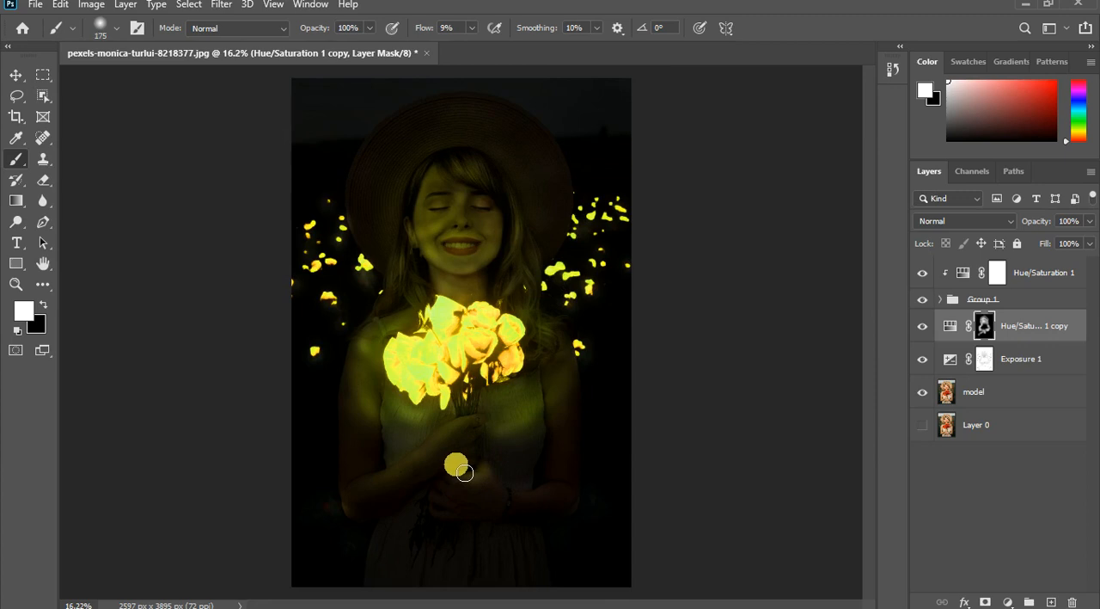
- Switch to black and touch up the Hue/Saturation 1 copy mask over the hair and shoulder beside the bouquet
key(x)
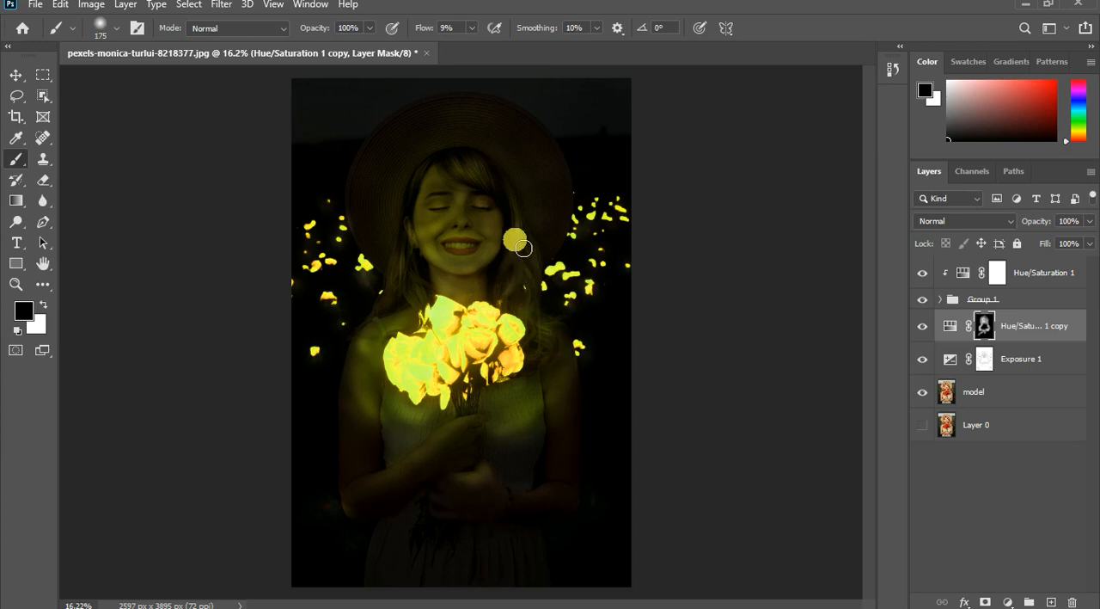
scroll(523, 247, up, 3)
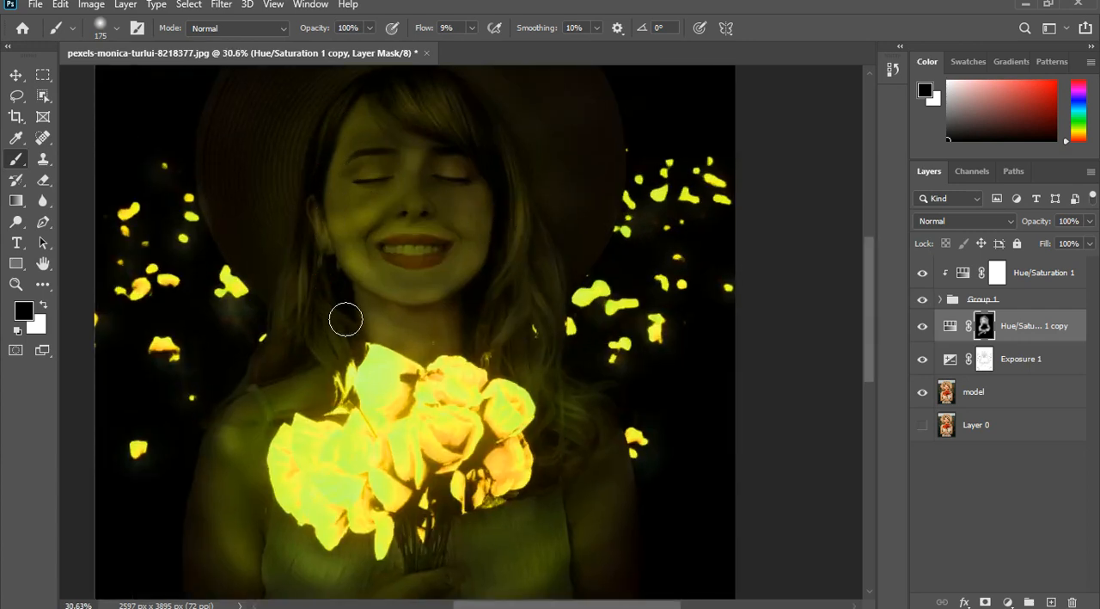
click(280, 386)
scroll(588, 357, down, 1)
scroll(588, 357, down, 2)
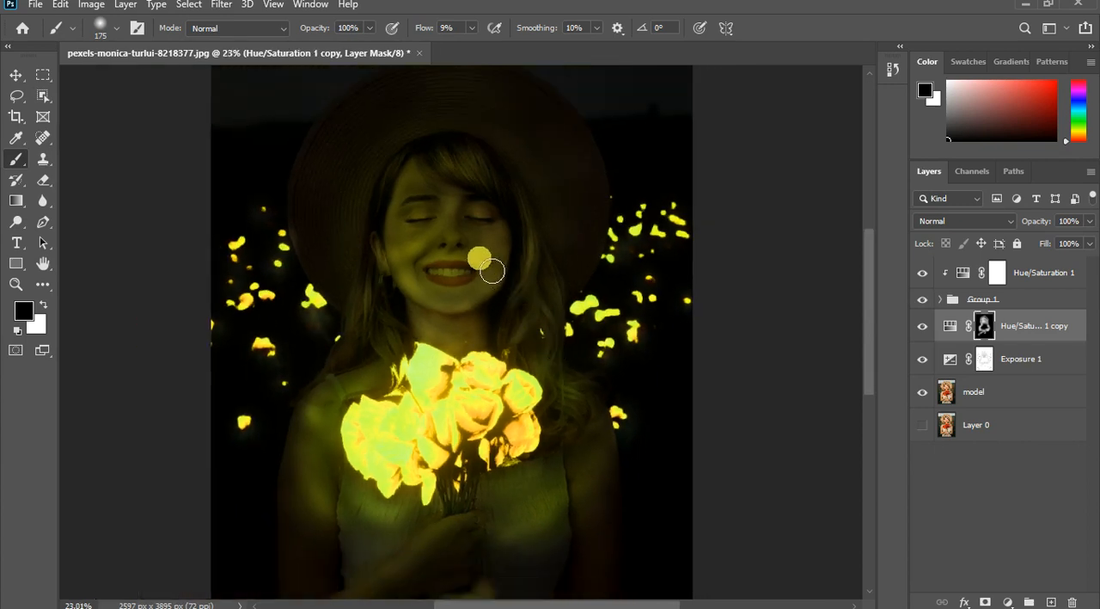
- Switch back to white and enlarge the brush to 250 for painting the Hue/Saturation 1 copy mask over the cheek
key(x)
key(bracketright)
key(bracketright)
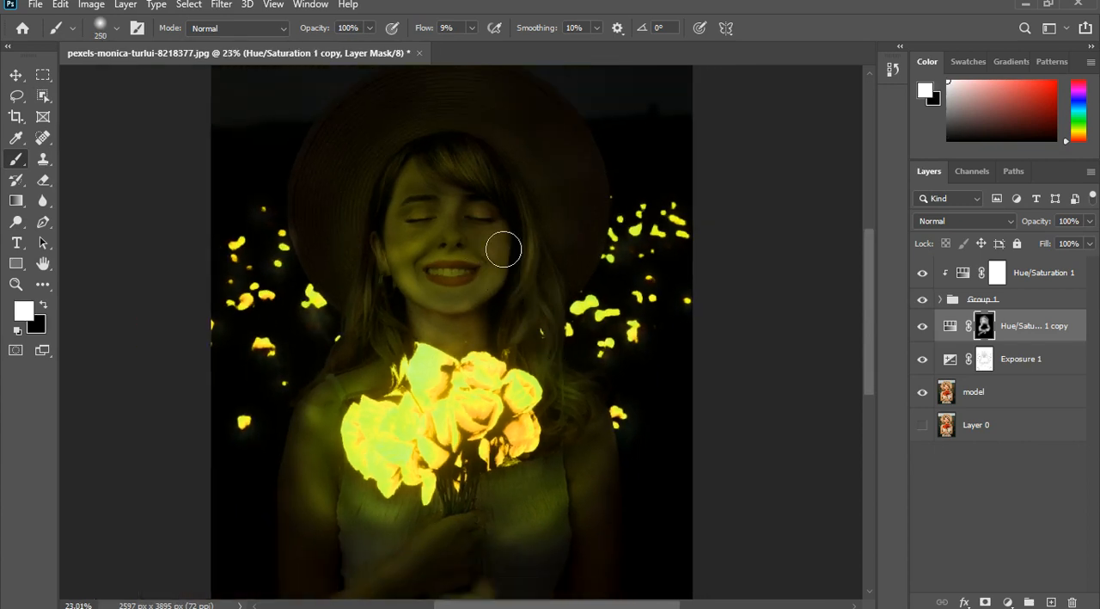
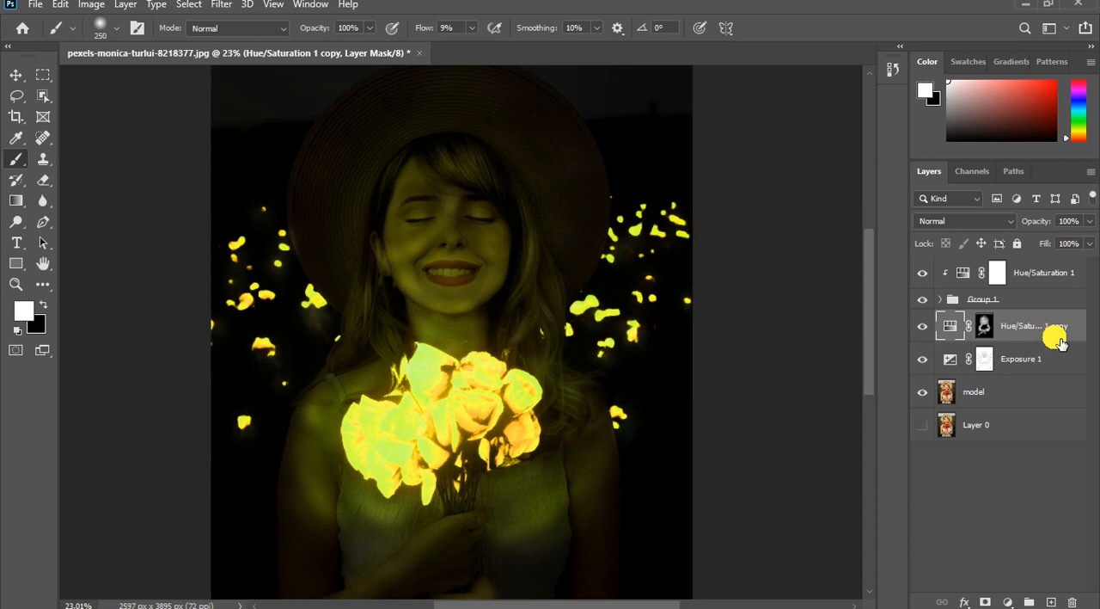
- In the Hue/Saturation 1 copy blending options, split the Underlying Layer's dark Blend If slider to 0 / 53
key(space)
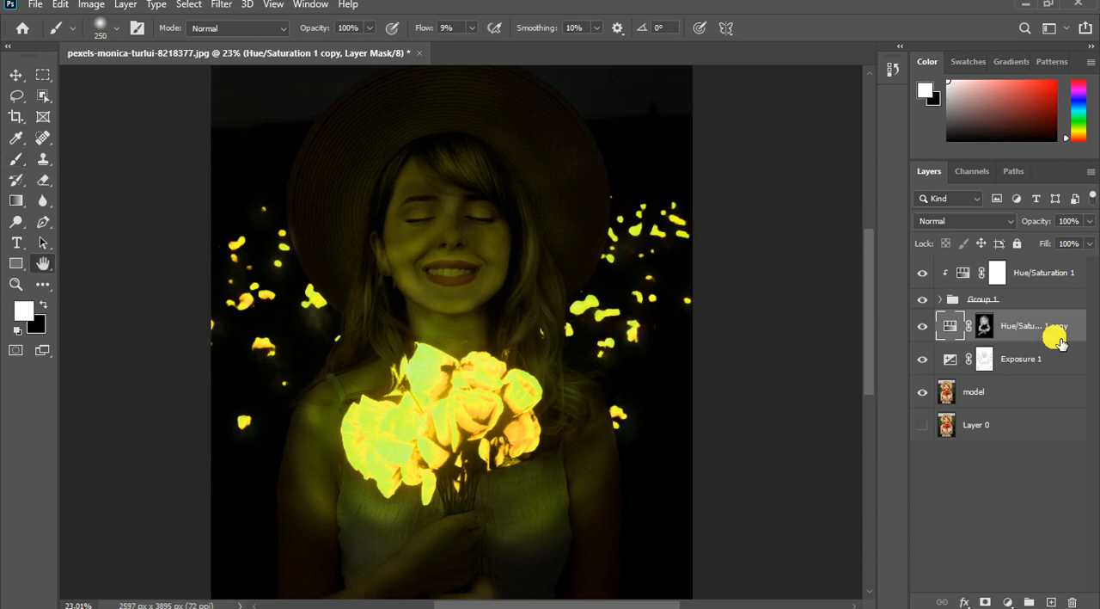
click(952, 326)
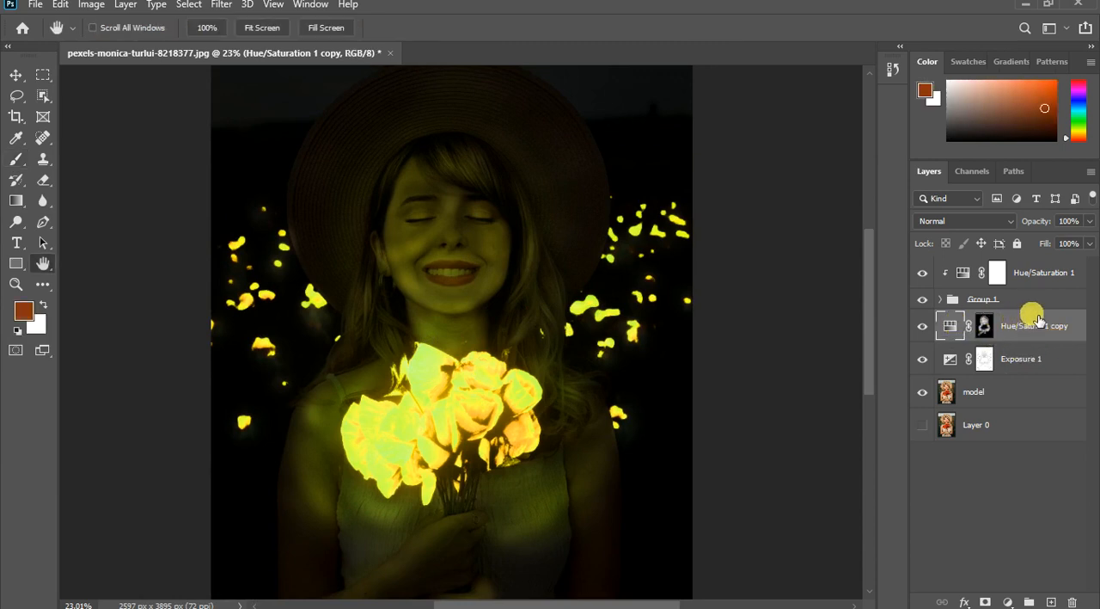
double_click(1038, 321)
drag(647, 61, 805, 63)
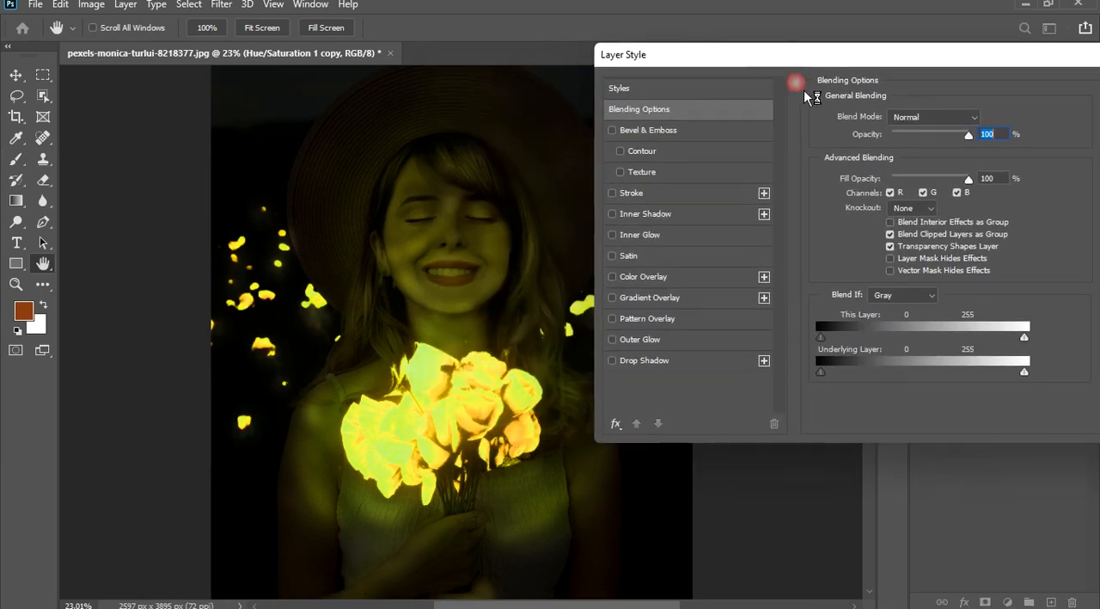
click(821, 369)
drag(829, 380, 849, 375)
drag(848, 381, 876, 387)
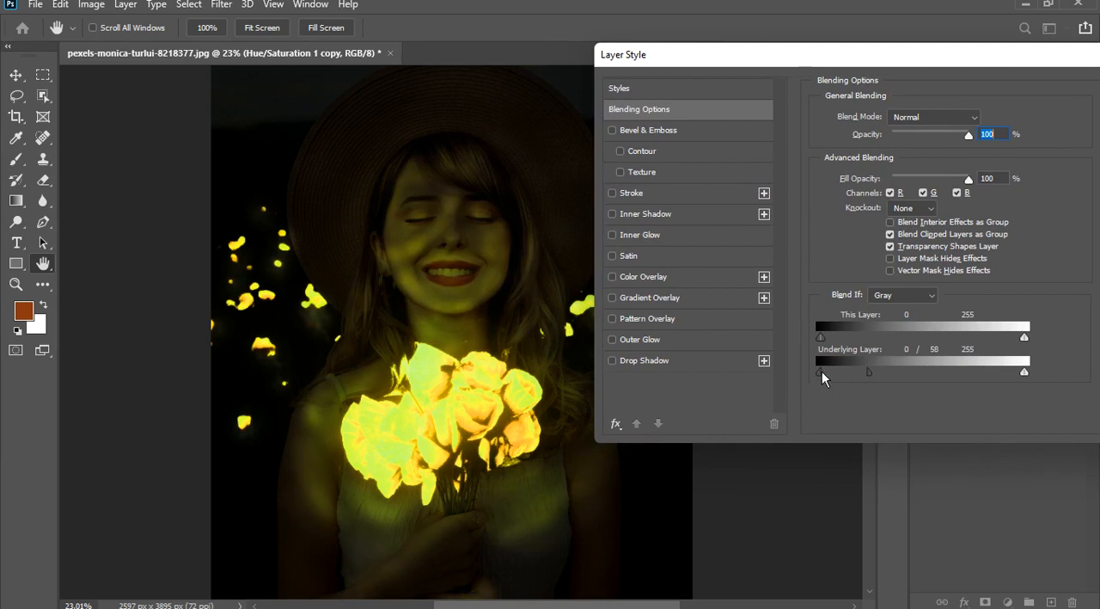
click(869, 372)
drag(863, 372, 932, 379)
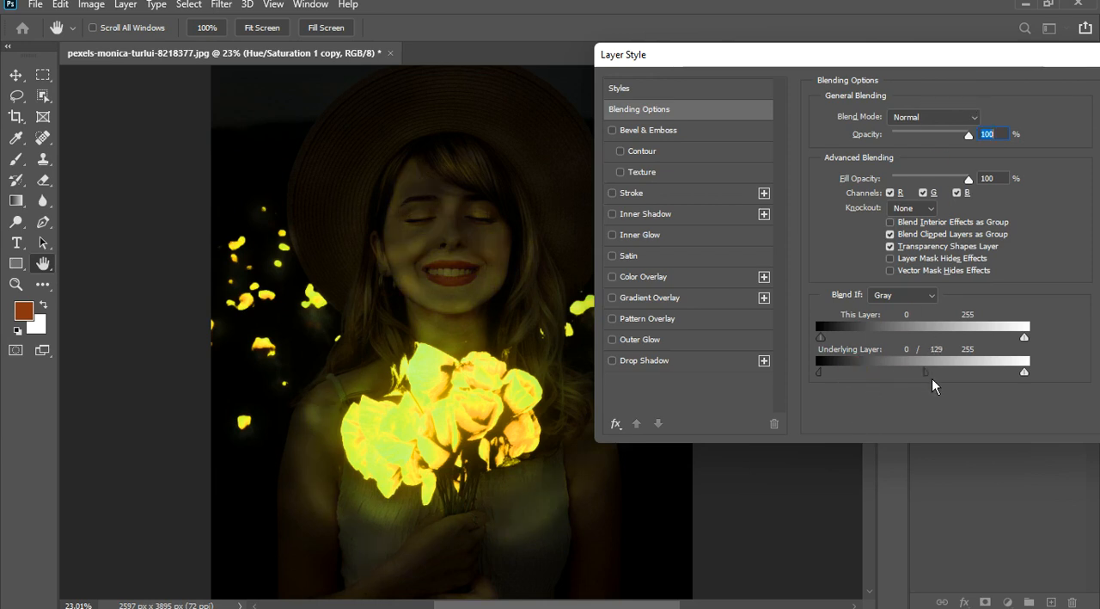
drag(932, 378, 872, 370)
drag(956, 68, 721, 84)
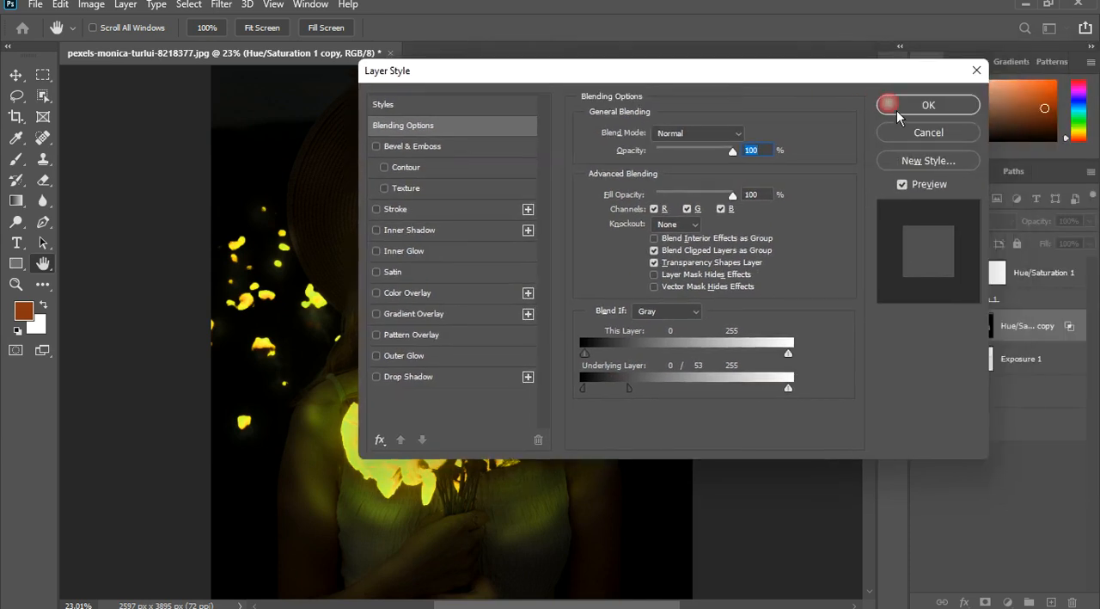
click(914, 109)
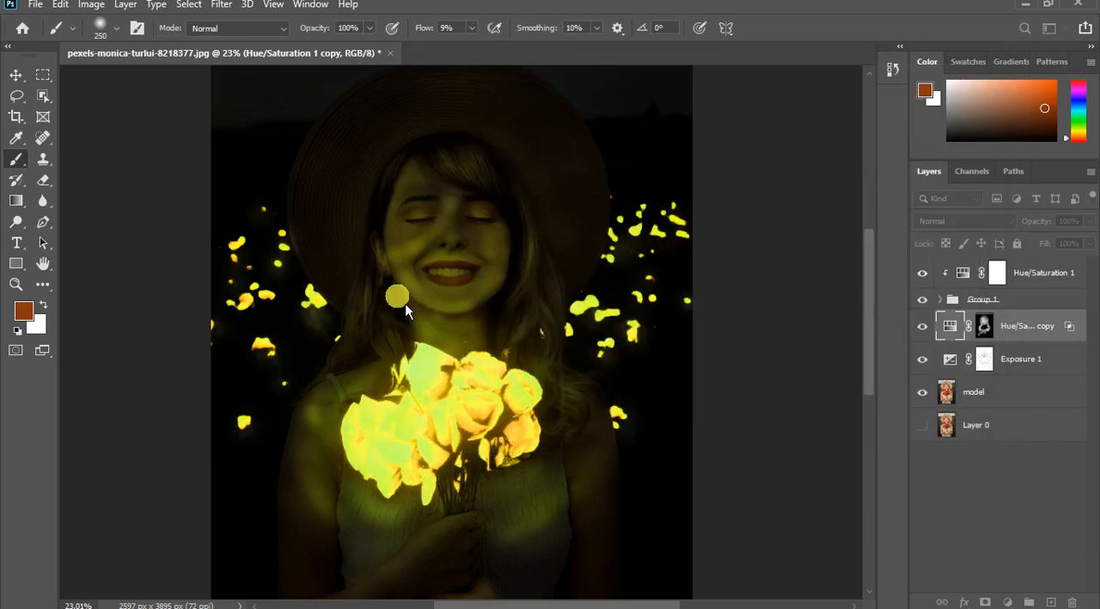
- Paint black on the Hue/Saturation 1 copy mask over the cheek beside the mouth and the neck, using brush size 125
scroll(448, 340, down, 2)
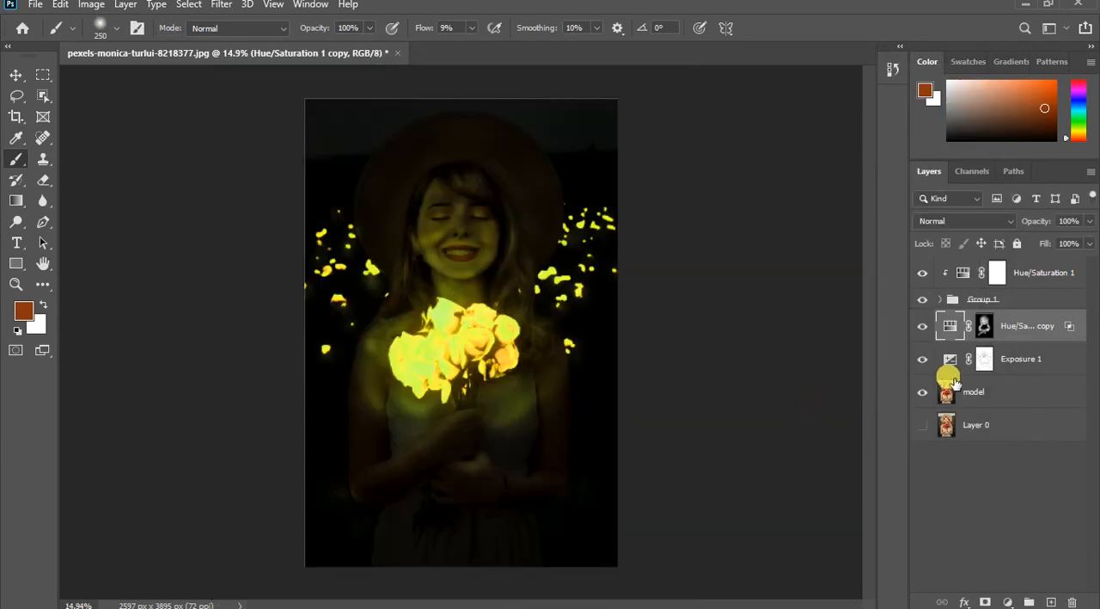
click(984, 327)
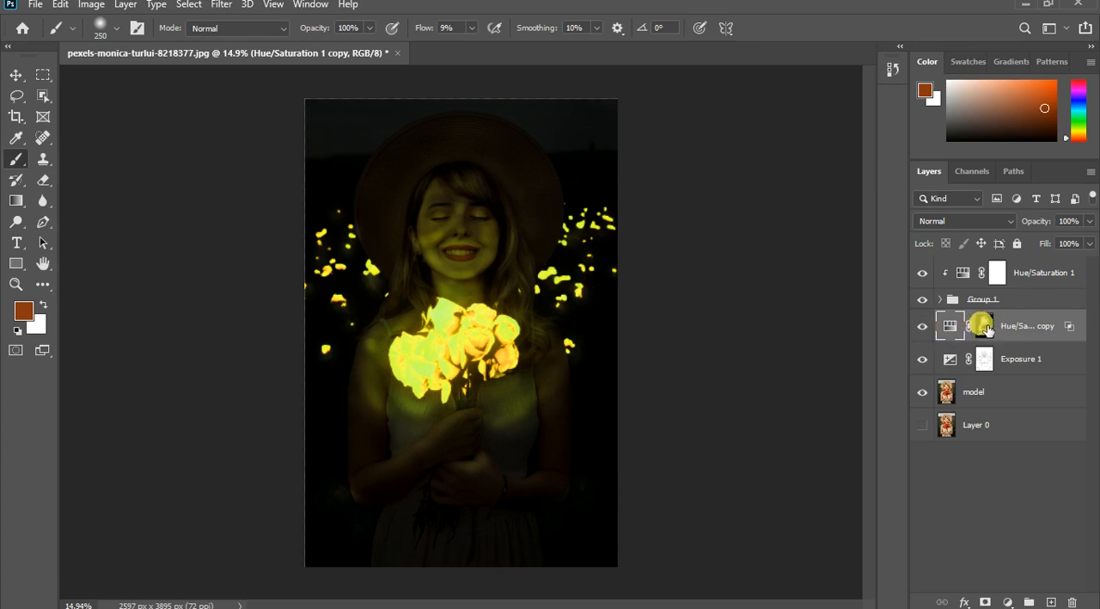
scroll(437, 249, up, 3)
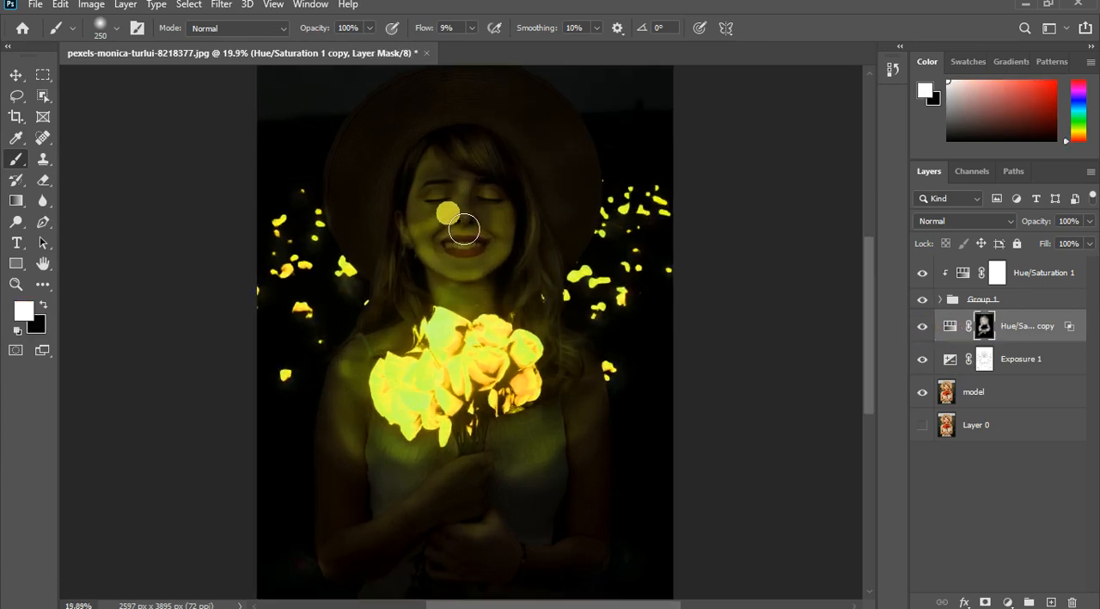
scroll(468, 233, down, 2)
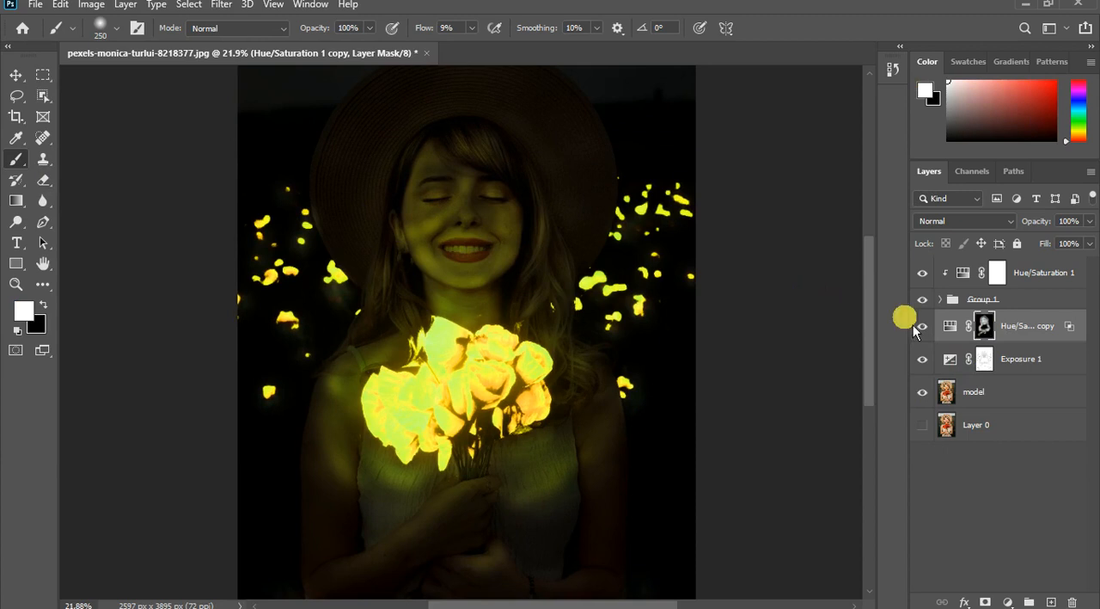
key(x)
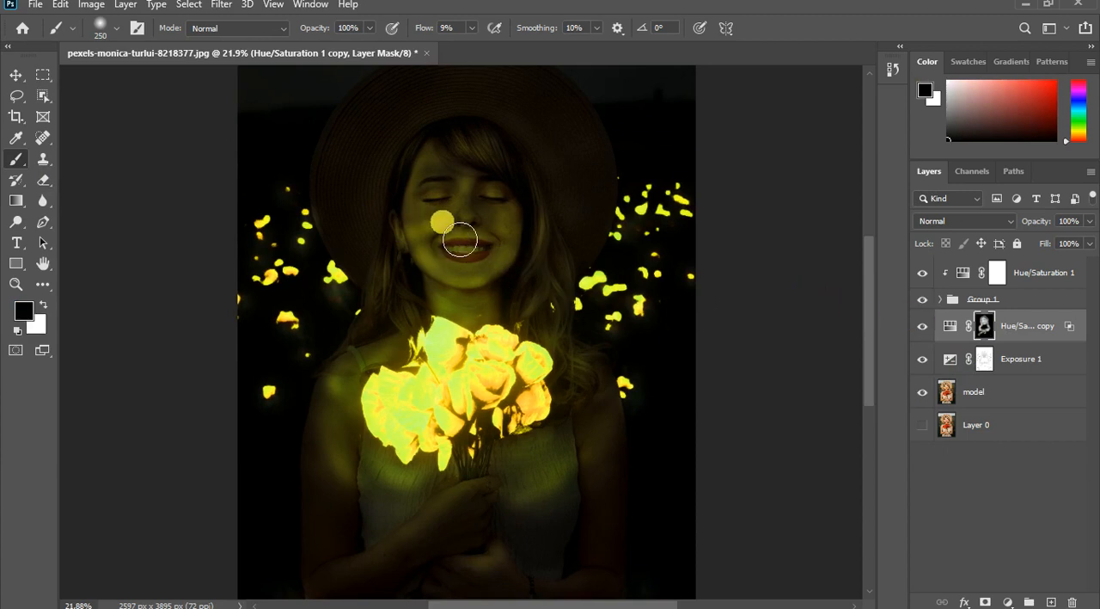
key(bracketleft)
key(bracketleft)
key(bracketleft)
key(bracketleft)
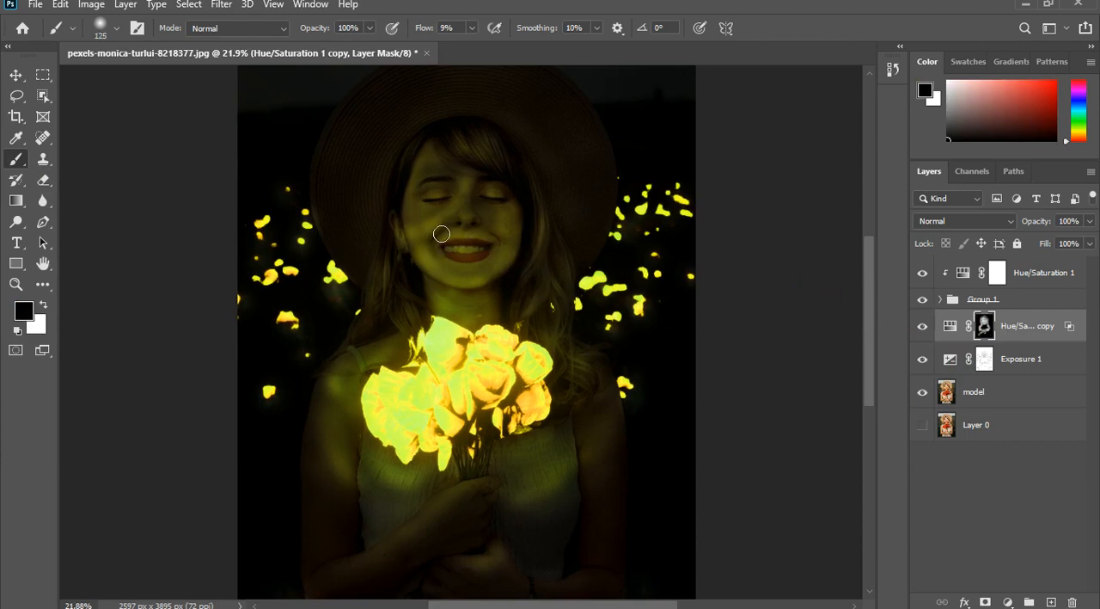
drag(431, 238, 429, 259)
drag(480, 301, 460, 298)
- Paint the Hue/Saturation 1 copy mask white around the chin and mouth, and touch up the same area with black
scroll(461, 292, up, 1)
scroll(461, 292, up, 1)
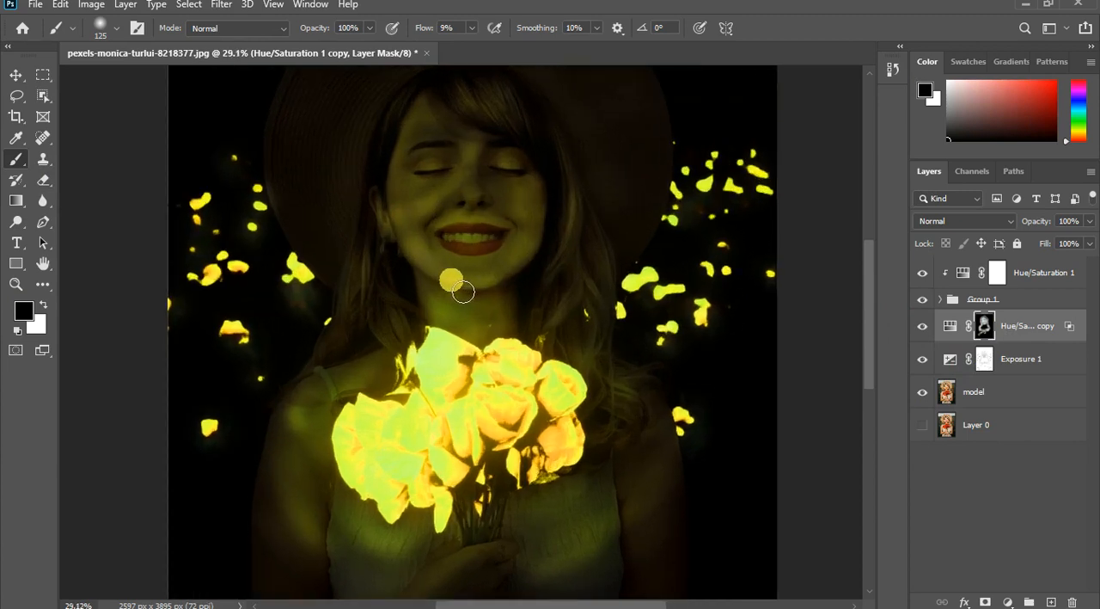
key(x)
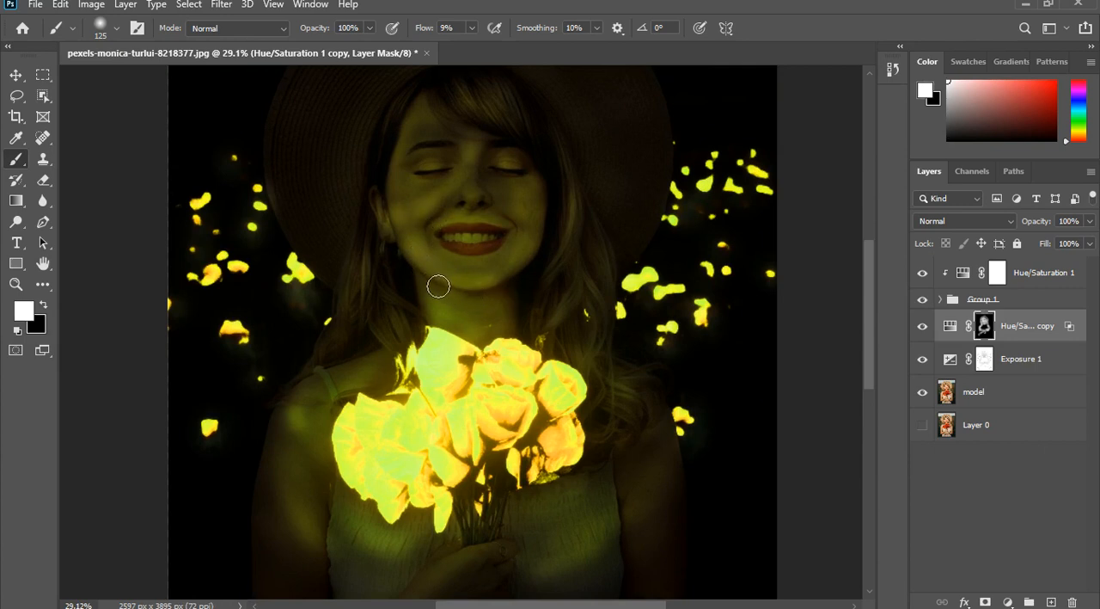
mouse_move(495, 270)
mouse_down()
mouse_move(511, 287)
mouse_move(523, 246)
mouse_move(495, 232)
mouse_up()
key(x)
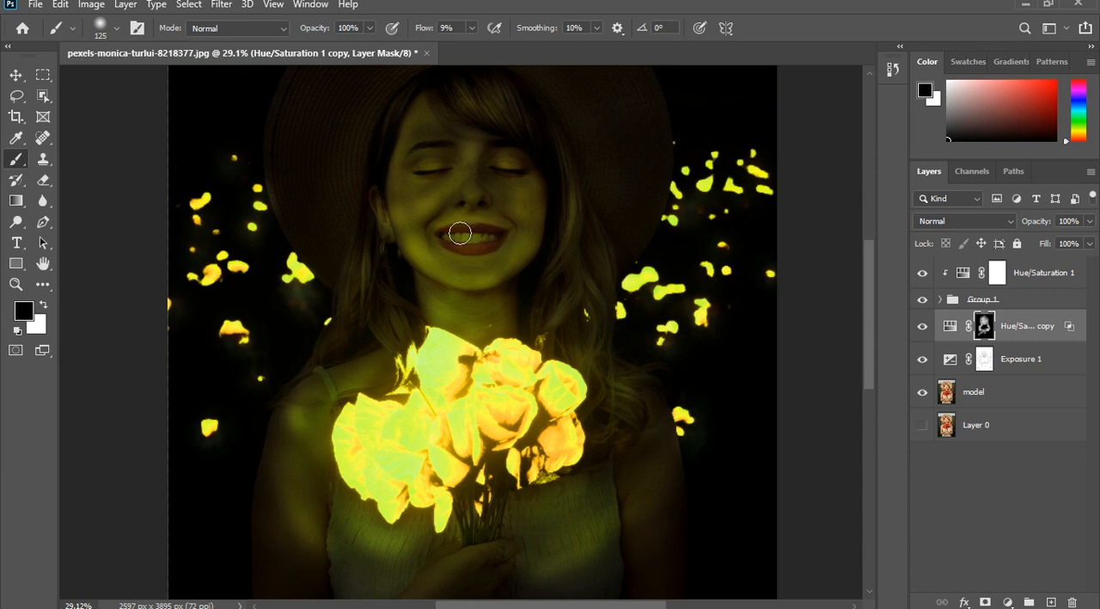
mouse_move(473, 279)
mouse_down()
mouse_move(530, 276)
mouse_move(461, 237)
mouse_move(487, 195)
mouse_move(487, 219)
mouse_up()
- Alternate white and black on the Hue/Saturation 1 copy mask to refine the light over the nose, cheeks, eyes and brow
key(x)
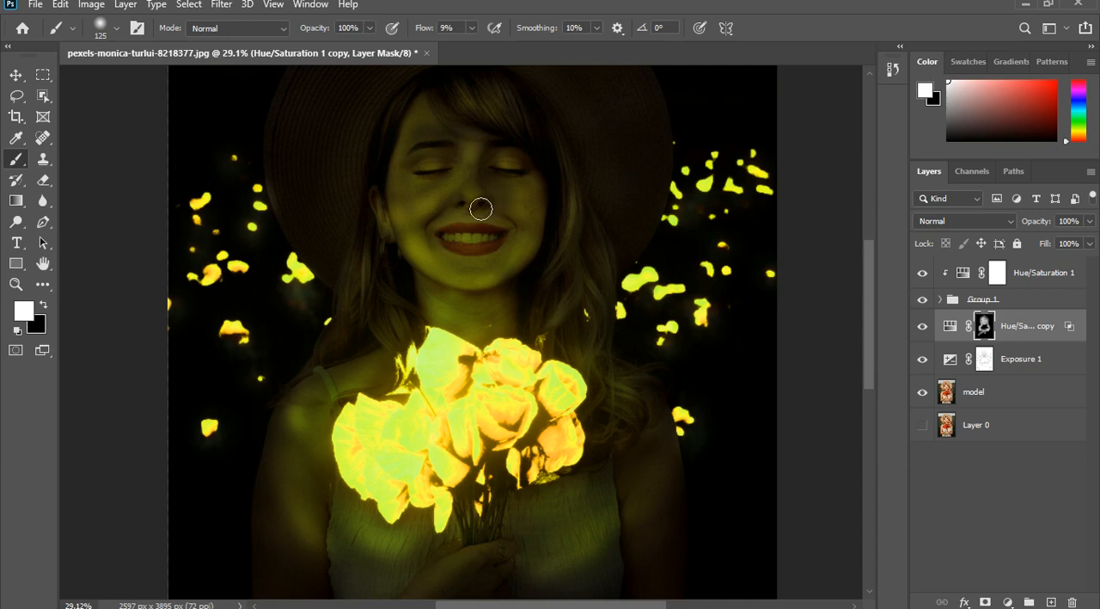
mouse_move(481, 208)
mouse_down()
mouse_move(479, 178)
mouse_move(439, 204)
mouse_move(462, 168)
mouse_move(433, 213)
mouse_move(430, 181)
mouse_up()
key(x)
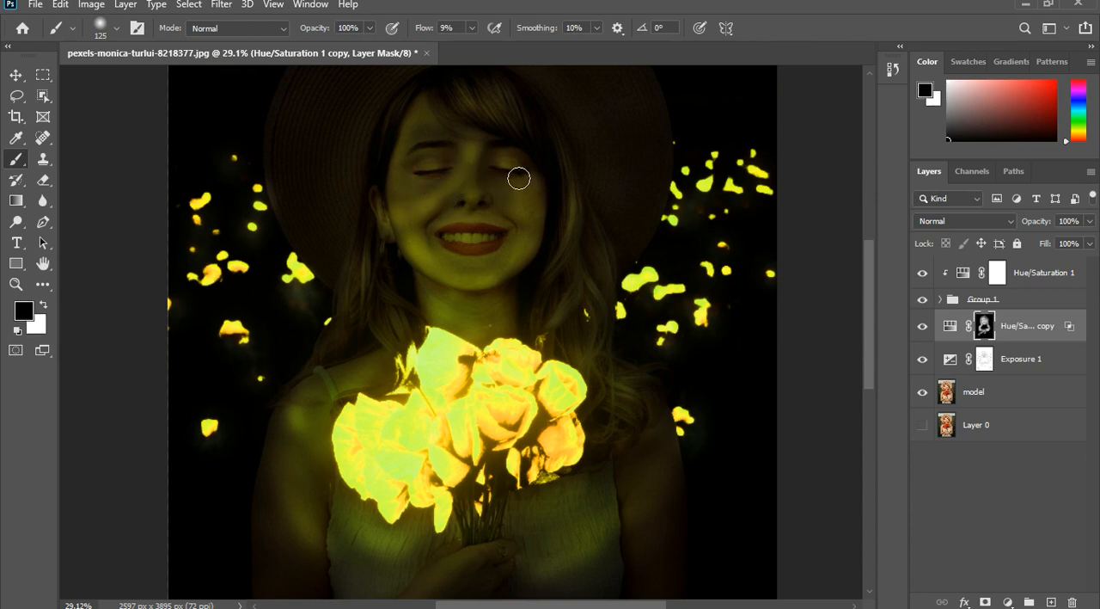
mouse_move(490, 188)
mouse_down()
mouse_move(508, 168)
mouse_move(455, 180)
mouse_move(460, 193)
mouse_move(430, 177)
mouse_move(432, 167)
mouse_move(416, 203)
mouse_up()
key(x)
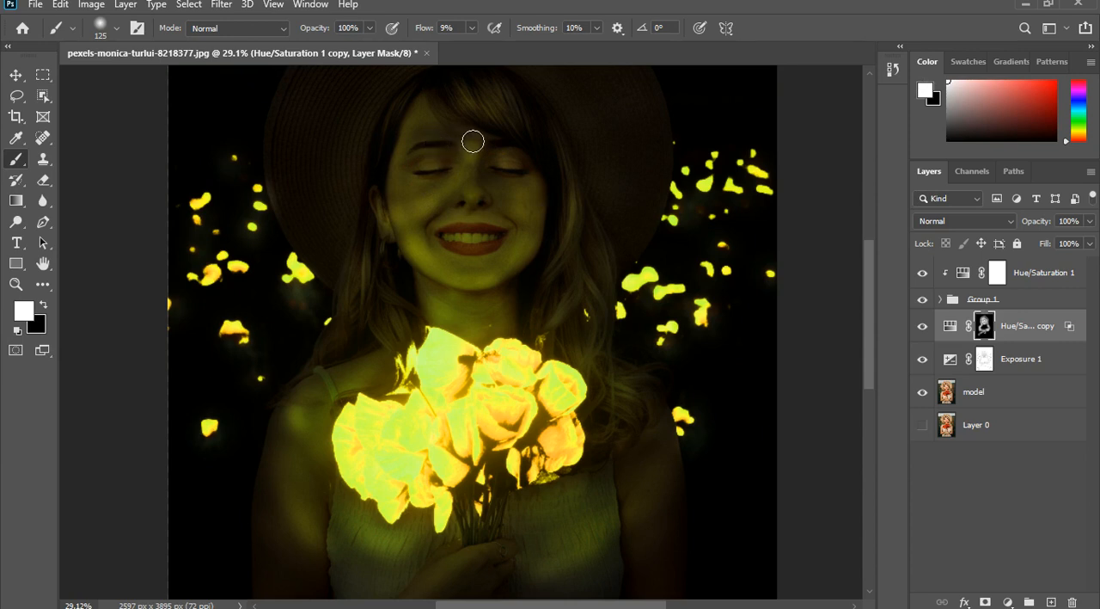
key(x)
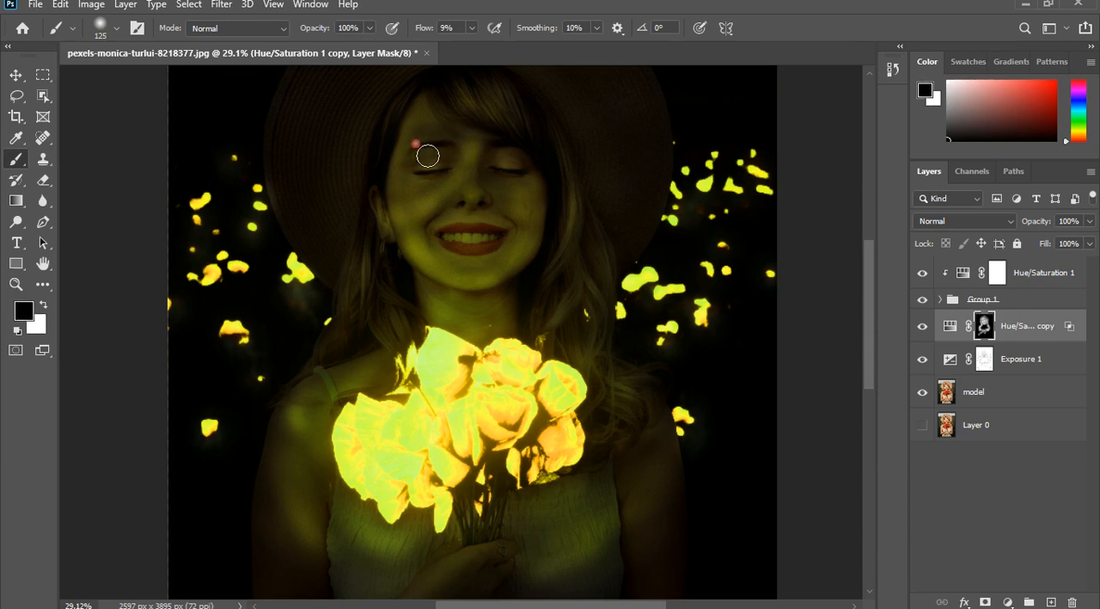
key(x)
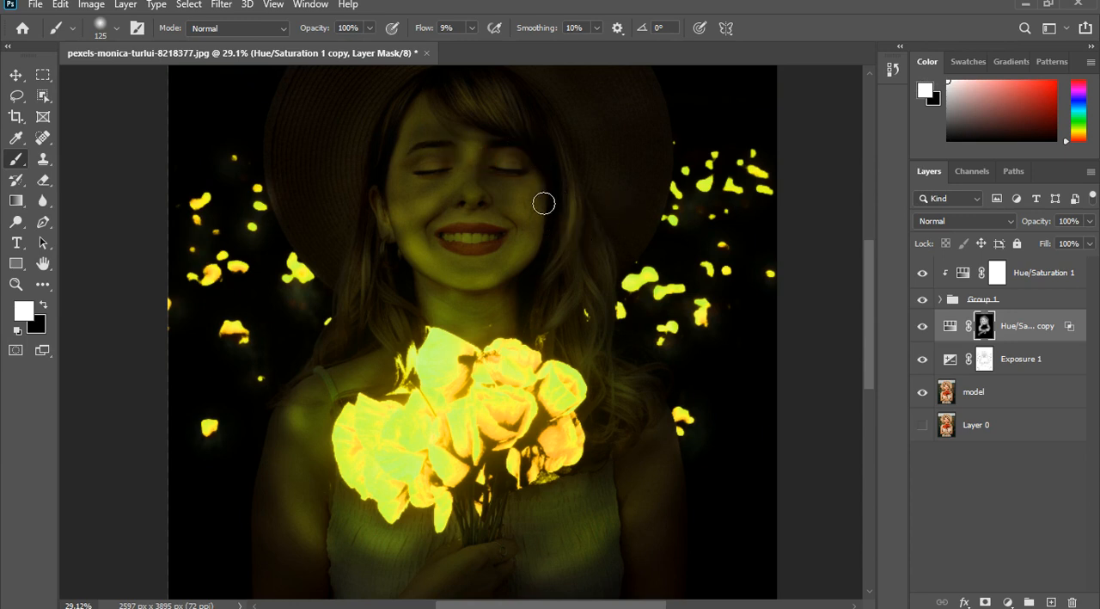
- Paint black on the Hue/Saturation 1 copy mask over the shoulder and hair beside the bouquet and the lower neck
scroll(516, 336, down, 2)
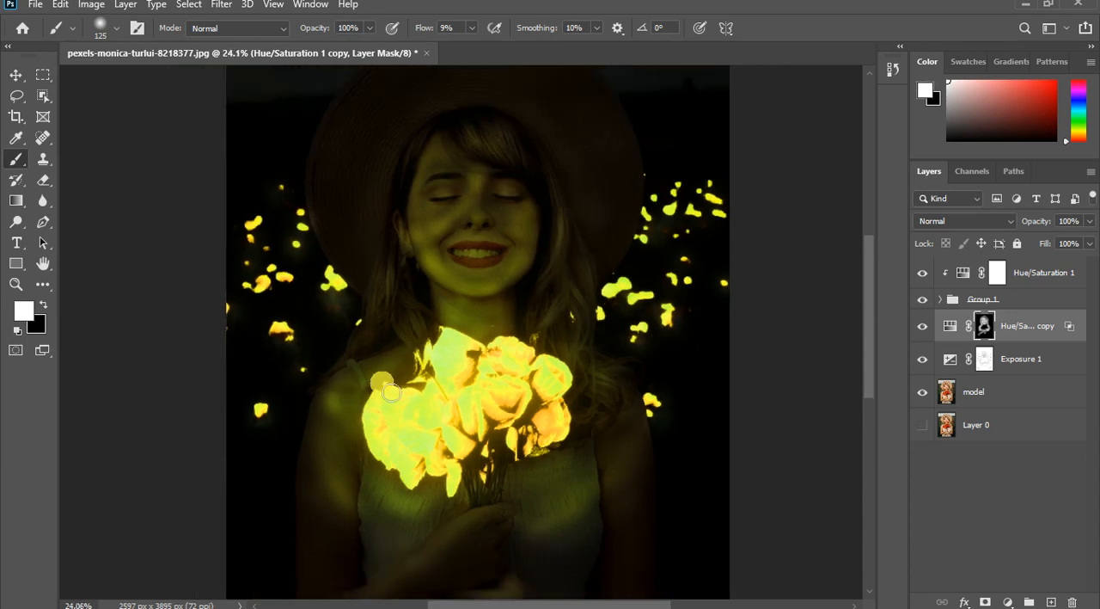
scroll(389, 392, up, 3)
key(x)
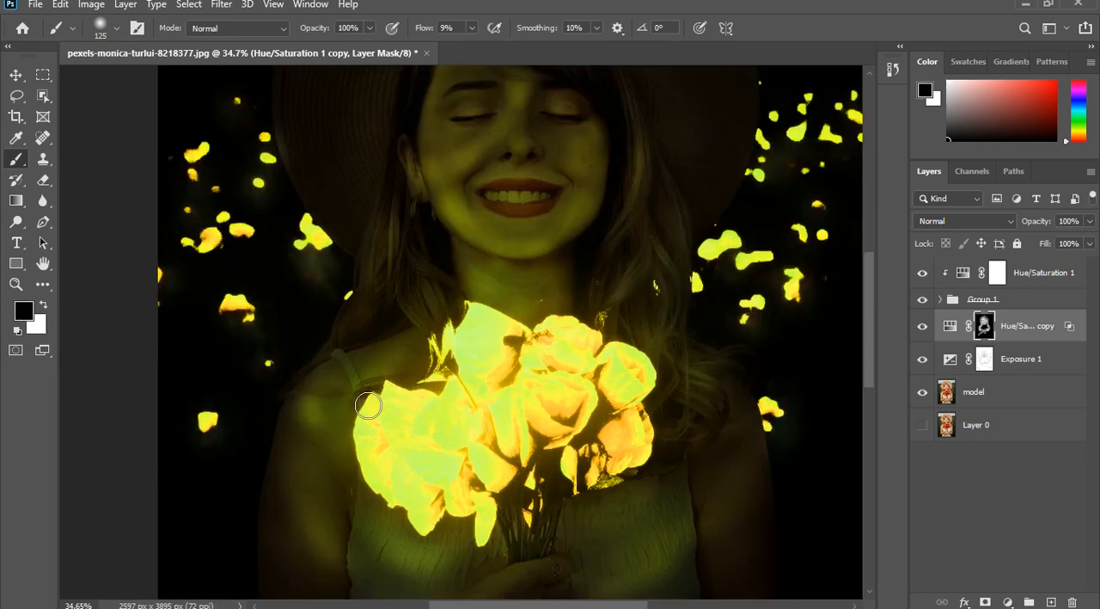
mouse_move(344, 419)
mouse_down()
mouse_move(311, 404)
mouse_move(319, 415)
mouse_up()
drag(668, 324, 688, 390)
mouse_move(667, 301)
mouse_down()
mouse_move(671, 334)
mouse_move(655, 368)
mouse_move(627, 322)
mouse_move(675, 289)
mouse_move(668, 298)
mouse_move(682, 312)
mouse_move(715, 304)
mouse_move(679, 268)
mouse_move(729, 258)
mouse_move(745, 279)
mouse_move(662, 295)
mouse_move(665, 309)
mouse_move(631, 334)
mouse_move(552, 313)
mouse_up()
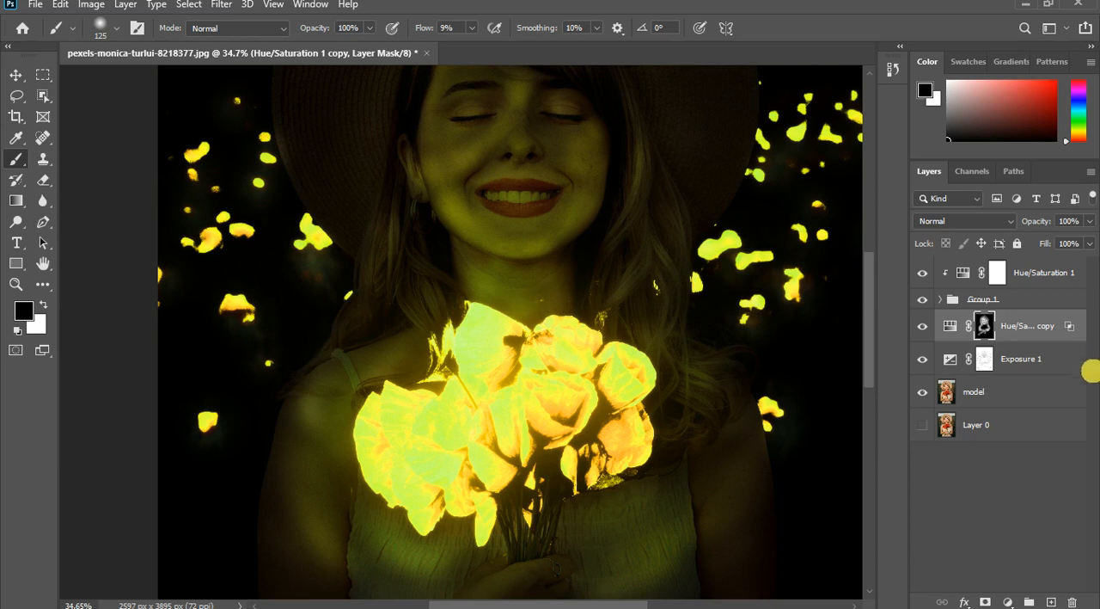
- In the Hue/Saturation 1 copy blending options, reset the Underlying Layer's dark slider to 0 and split This Layer's dark slider to 4 / 63
scroll(415, 375, down, 4)
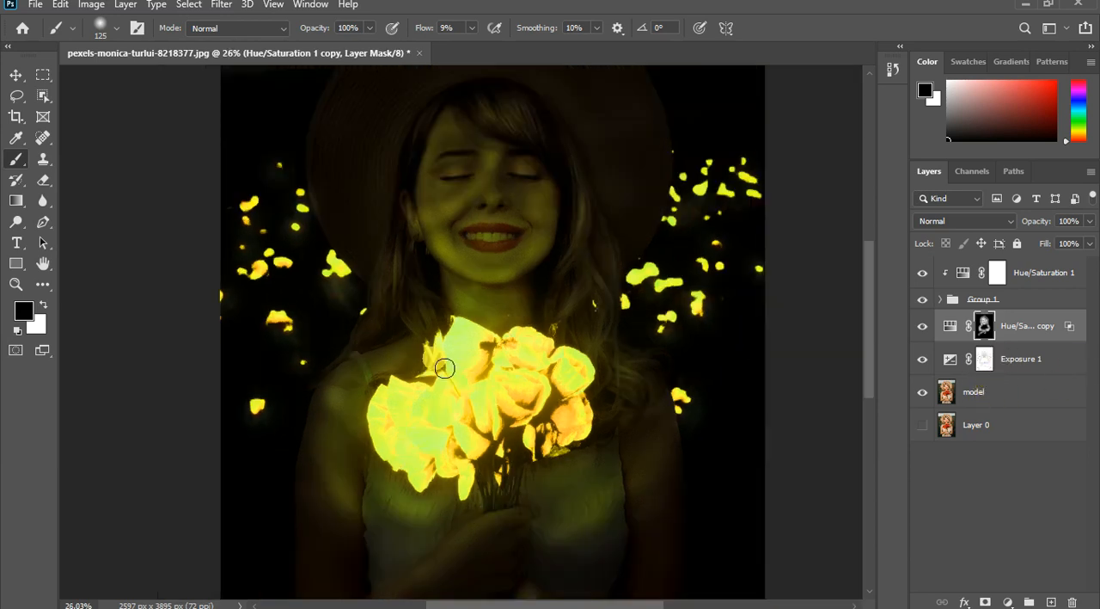
scroll(457, 396, down, 3)
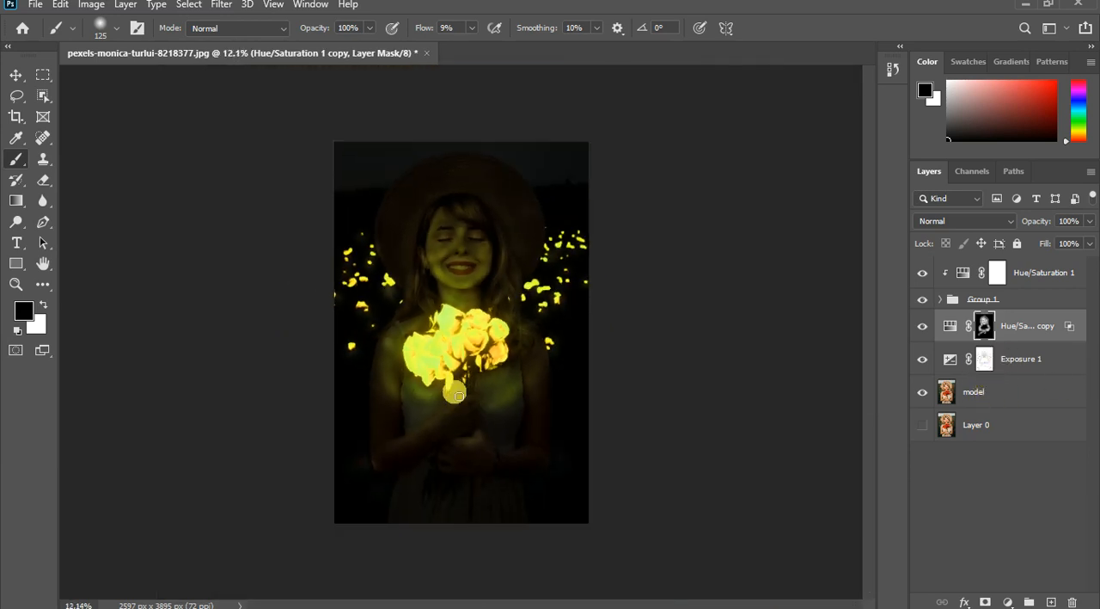
click(1035, 324)
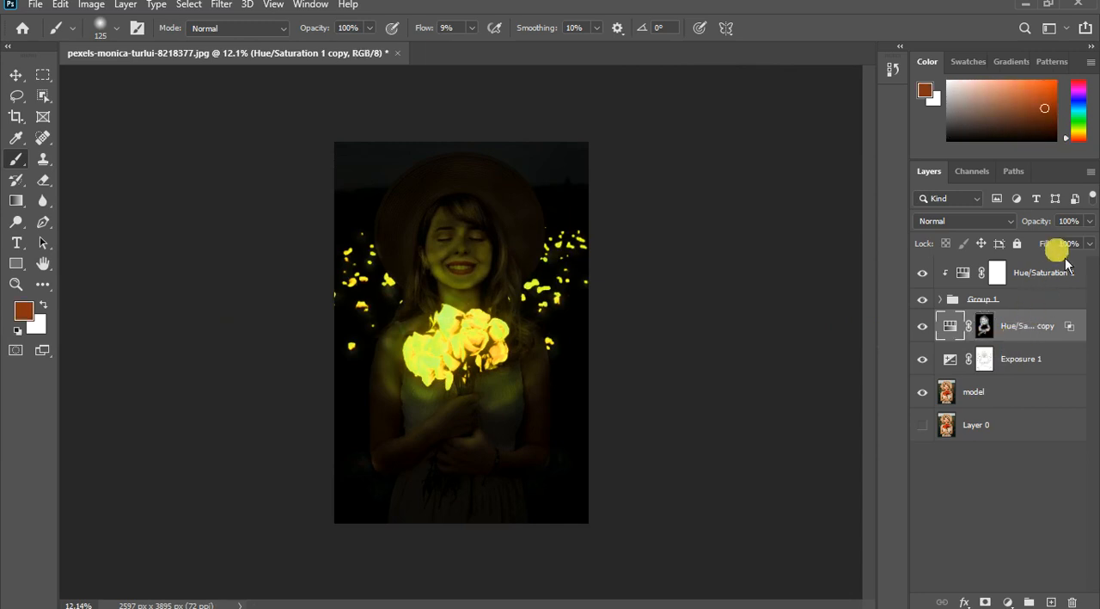
click(1075, 331)
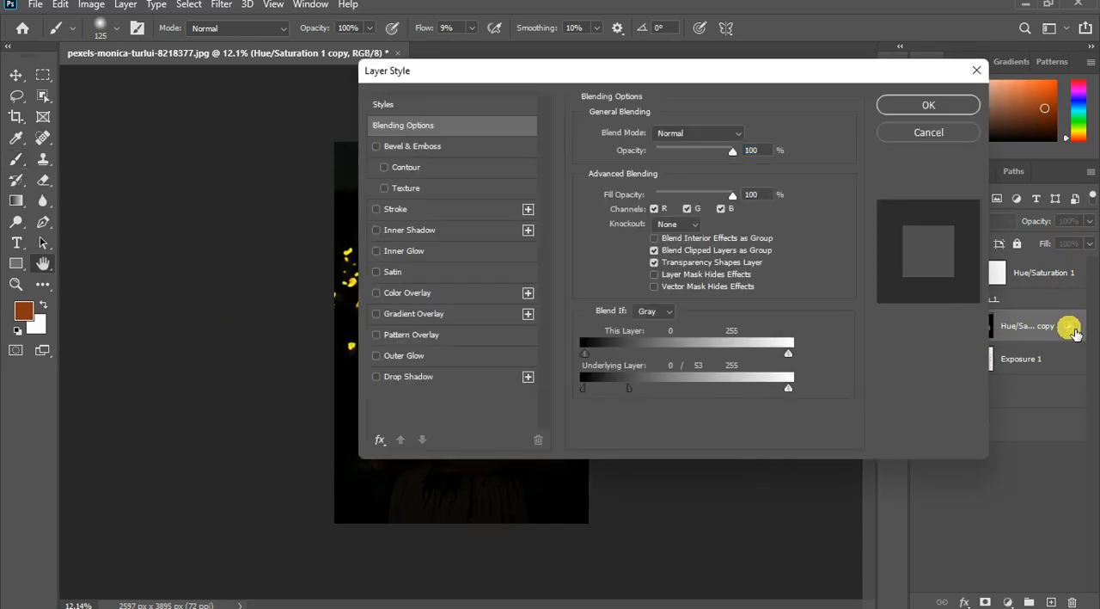
drag(609, 77, 882, 78)
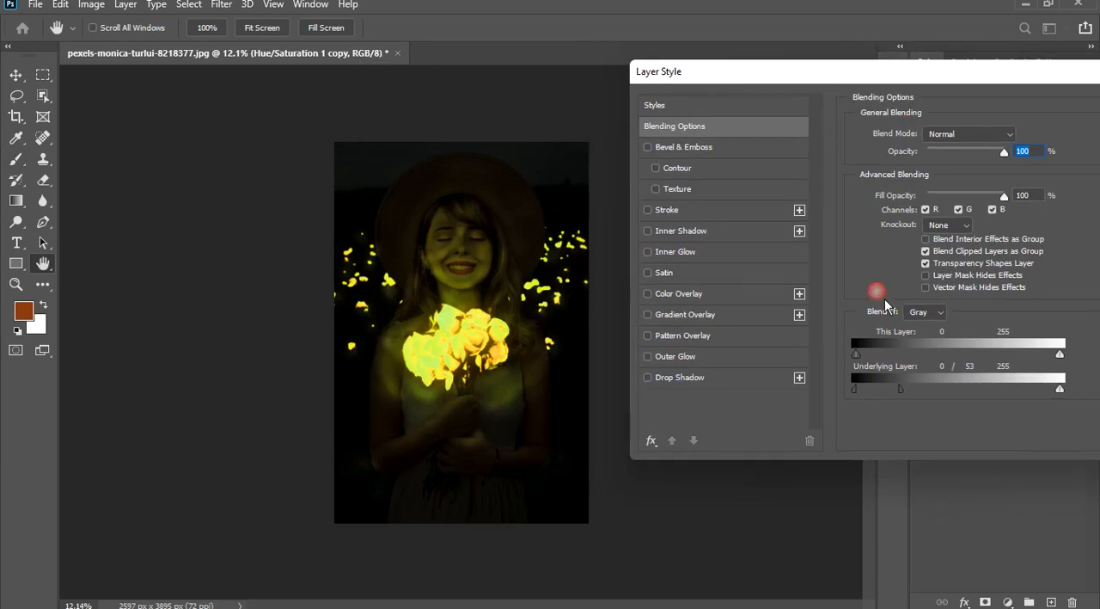
drag(914, 404, 847, 403)
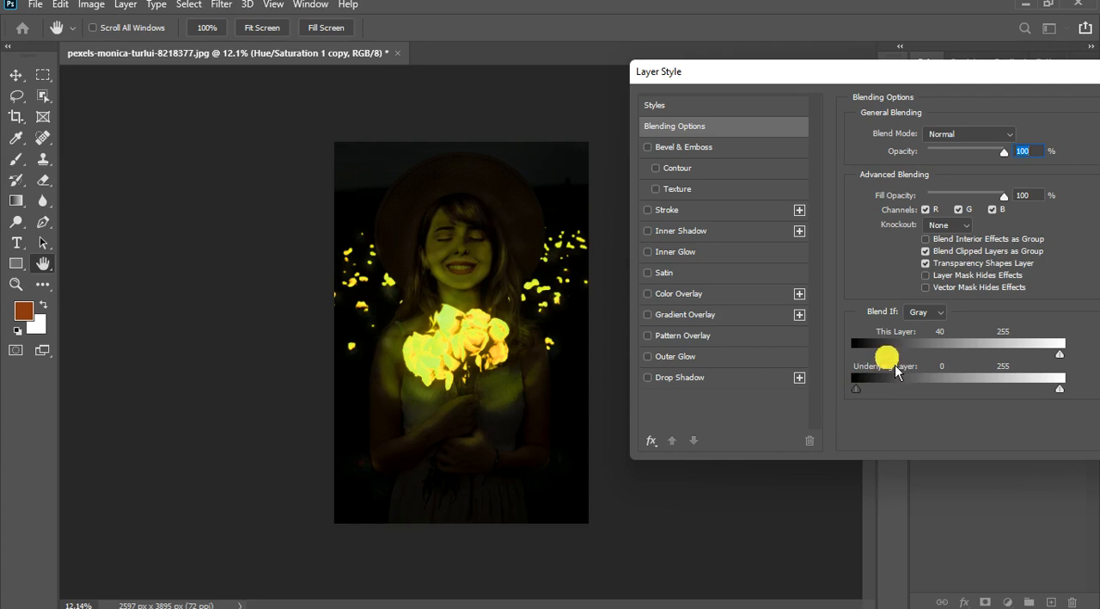
drag(896, 365, 867, 354)
drag(1060, 354, 997, 418)
- Set the Underlying Layer's dark Blend If slider to 12 and apply the blending options to Hue/Saturation 1 copy
drag(856, 389, 890, 401)
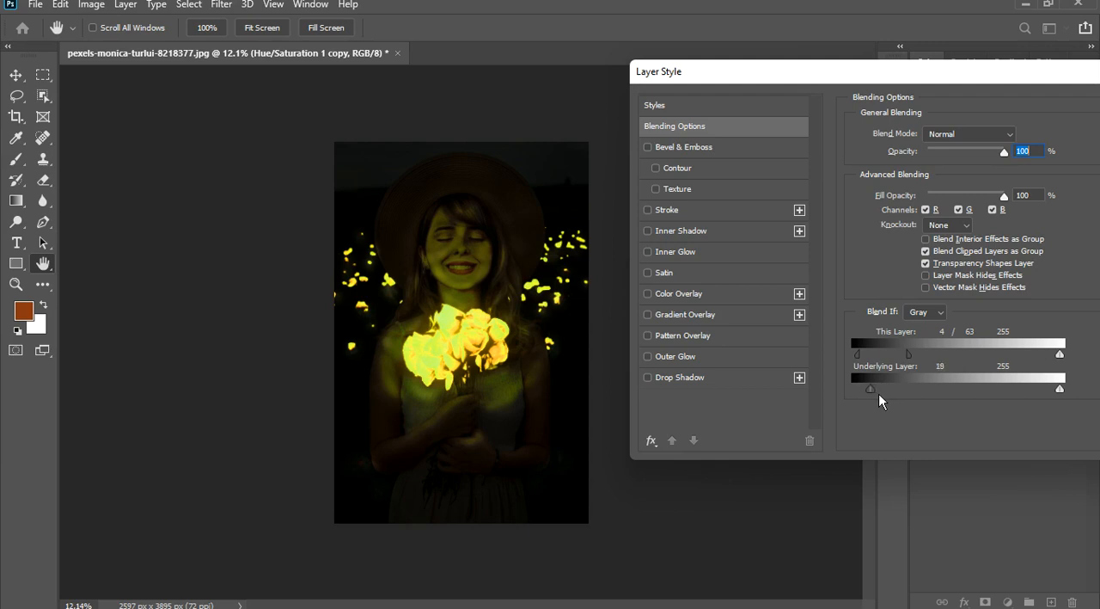
mouse_move(879, 400)
mouse_down()
mouse_move(906, 406)
mouse_move(891, 407)
mouse_up()
drag(875, 393, 872, 393)
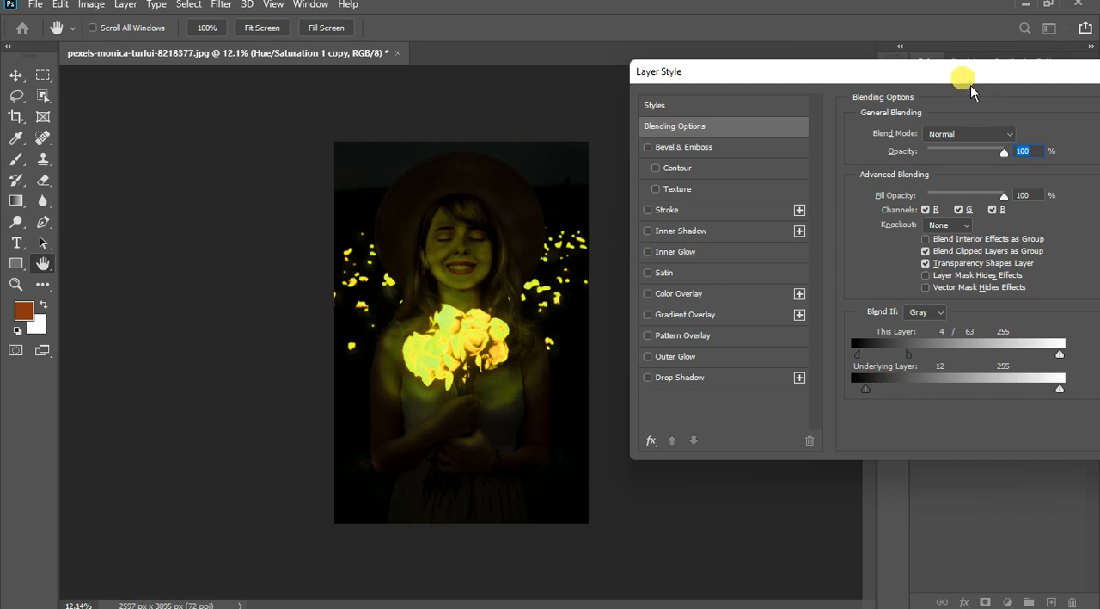
drag(966, 72, 898, 69)
click(1087, 103)
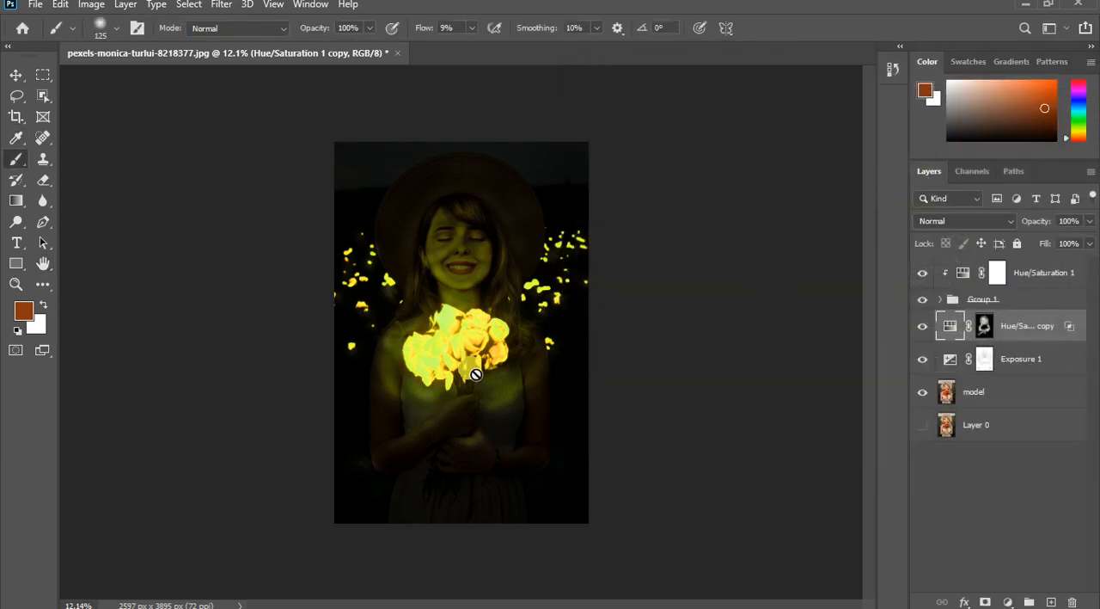
- Add a Curves adjustment layer clipped to Hue/Saturation 1 copy and raise the midtones of its RGB curve
scroll(465, 387, up, 2)
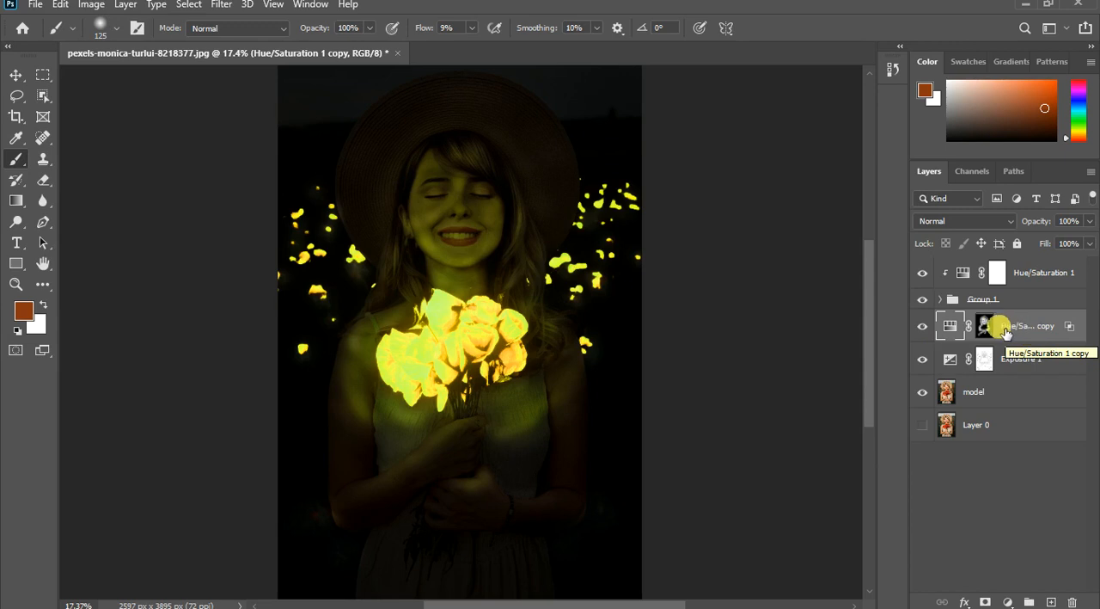
click(1008, 601)
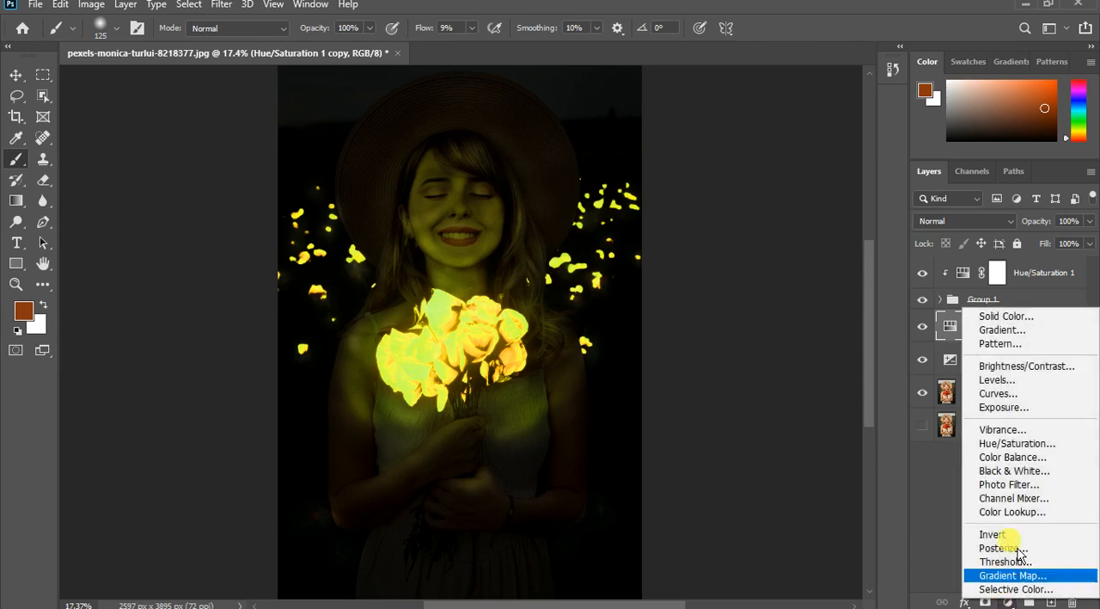
click(1022, 395)
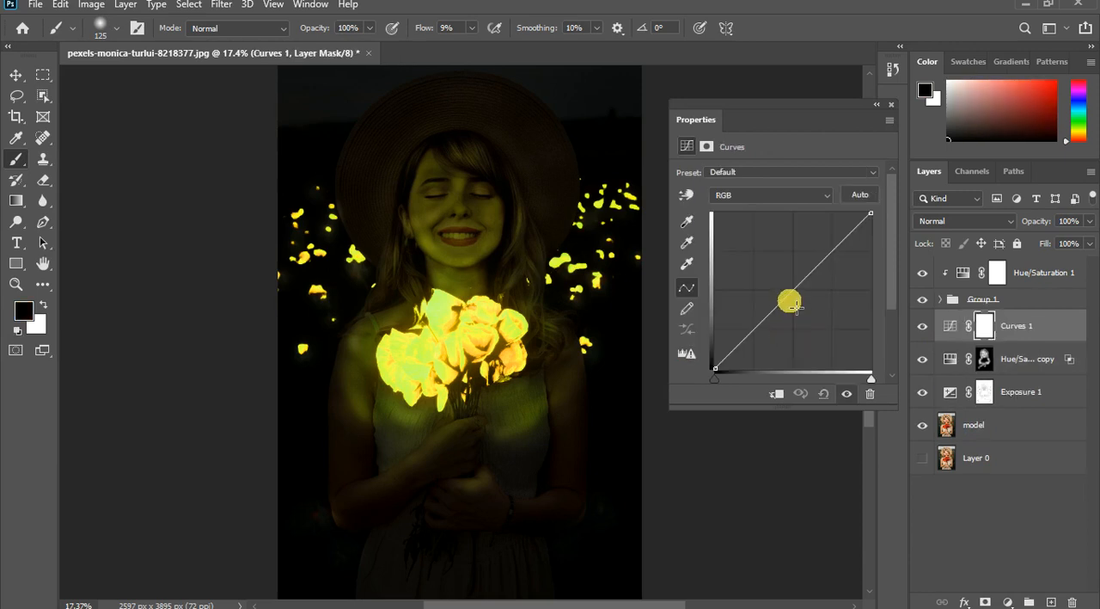
drag(791, 304, 779, 294)
click(778, 394)
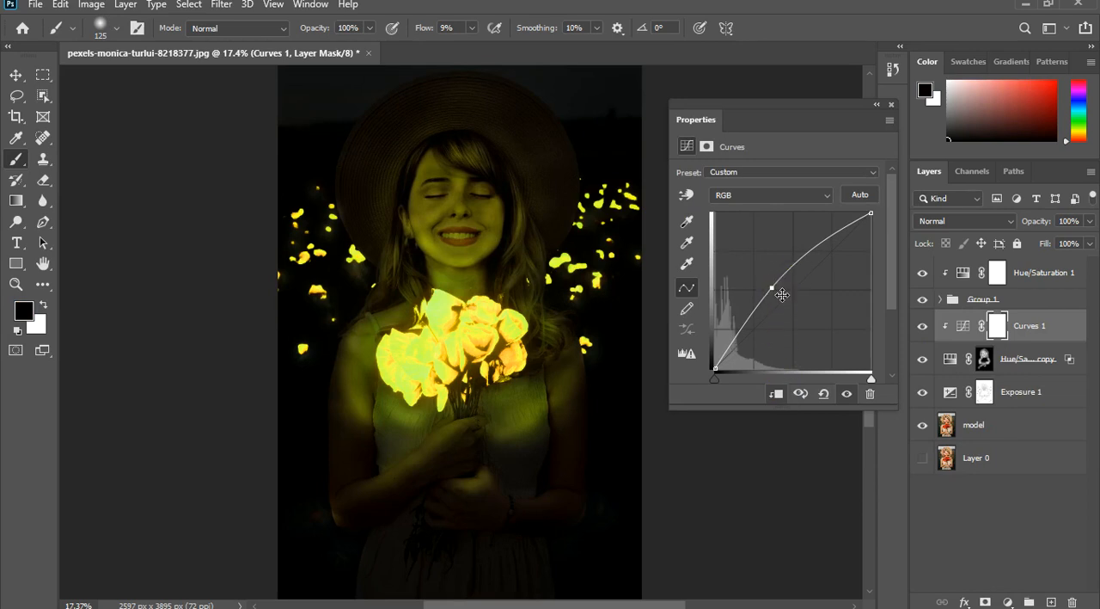
mouse_move(774, 287)
mouse_down()
mouse_move(765, 281)
mouse_move(775, 289)
mouse_up()
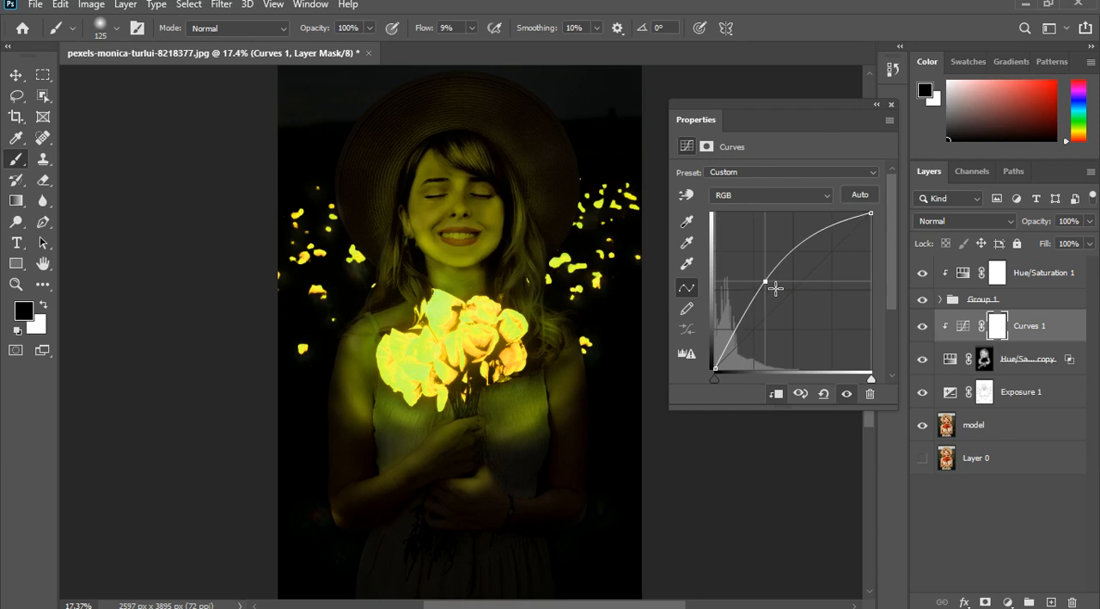
click(879, 112)
click(892, 105)
- In the Curves 1 blending options, split This Layer's dark Blend If slider to 1 / 119
scroll(501, 290, down, 3)
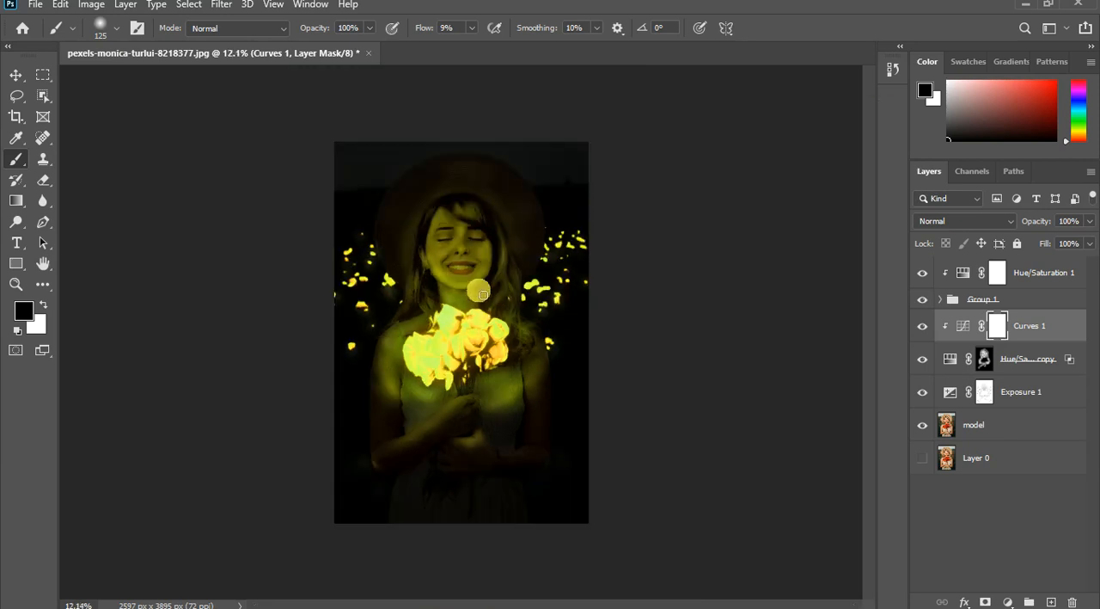
scroll(483, 294, down, 1)
scroll(471, 255, up, 2)
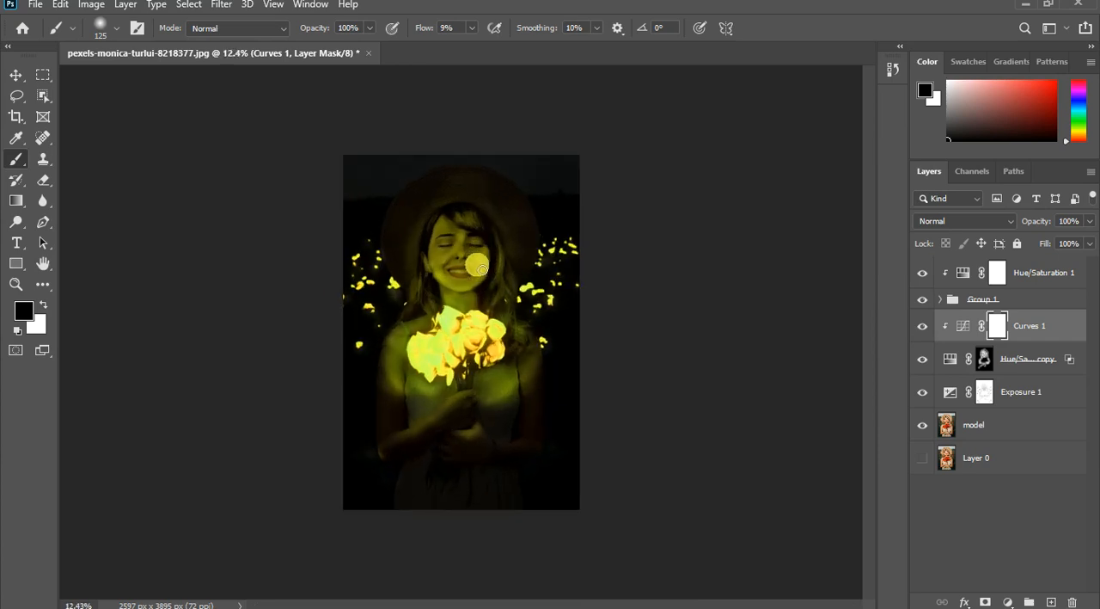
scroll(465, 252, up, 1)
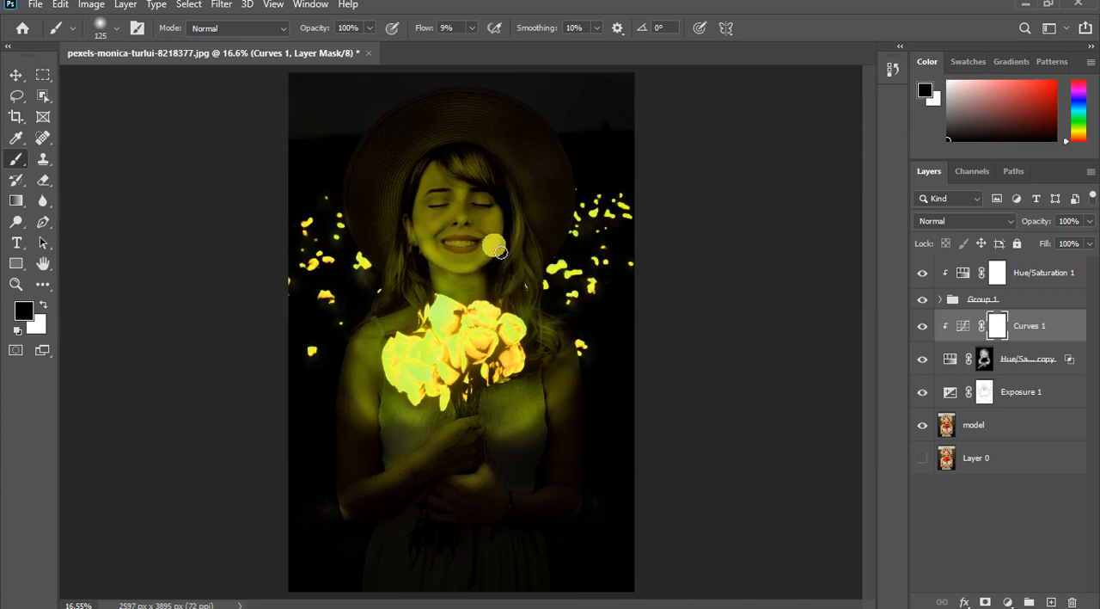
scroll(501, 252, up, 1)
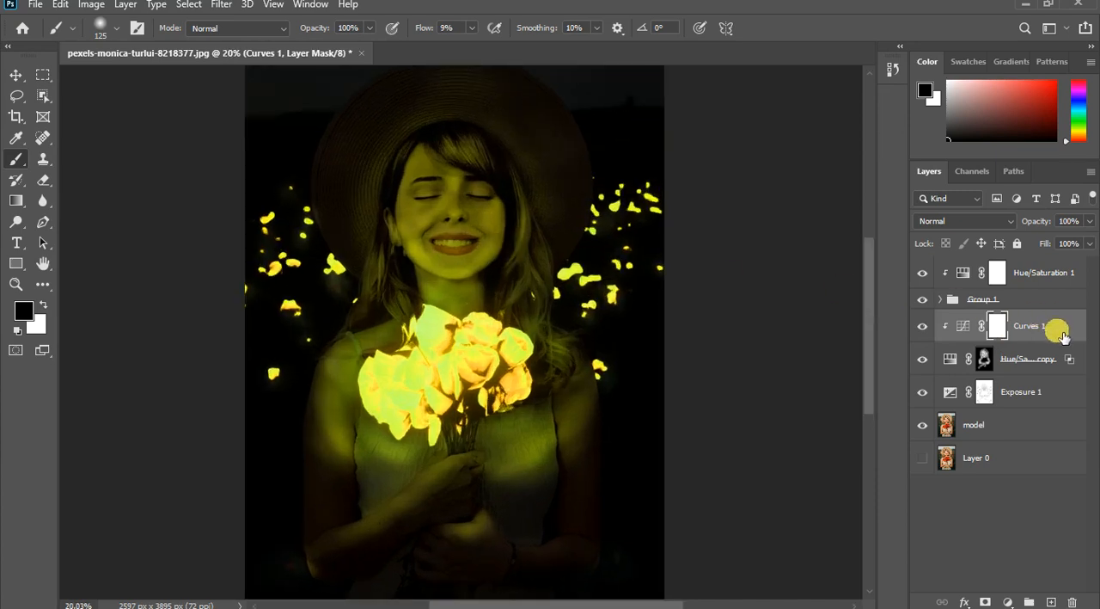
click(1059, 332)
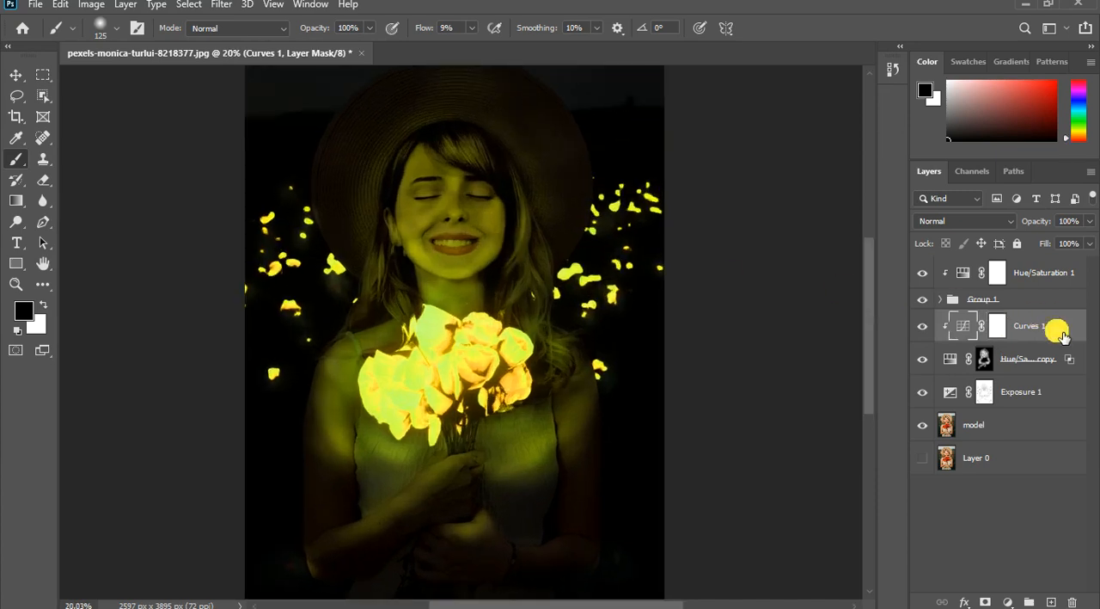
double_click(1059, 331)
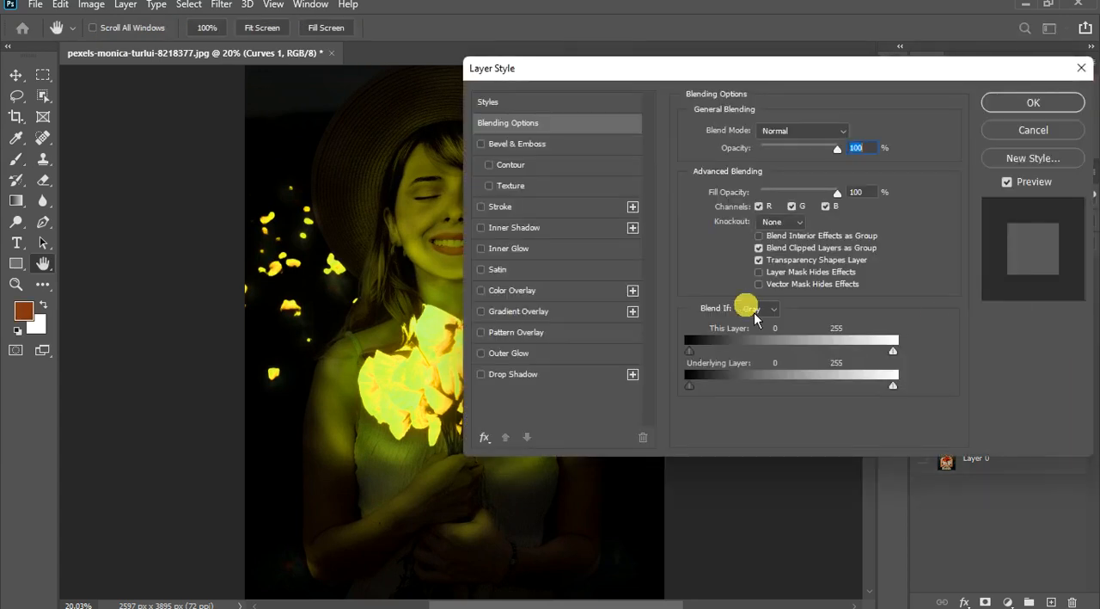
drag(781, 69, 922, 69)
click(830, 349)
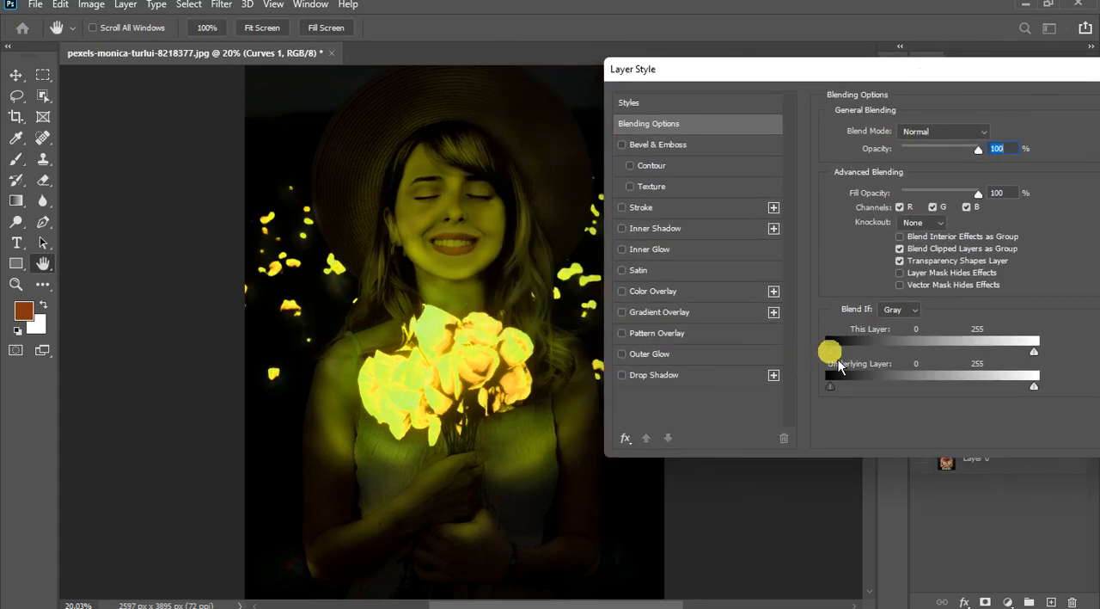
drag(848, 350, 900, 357)
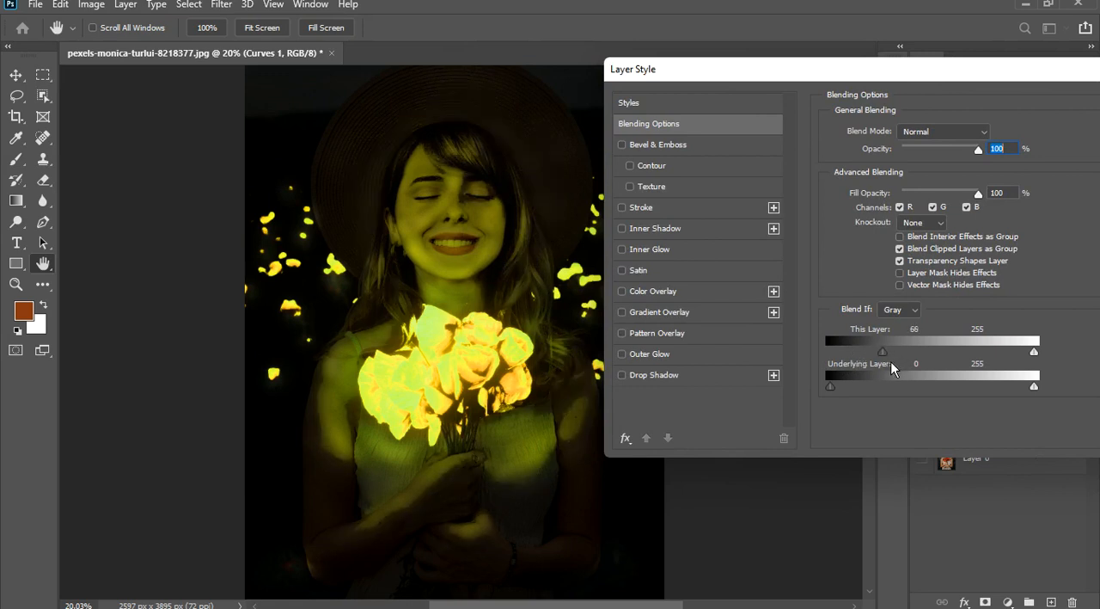
mouse_move(911, 356)
mouse_down()
mouse_move(898, 363)
mouse_move(890, 351)
mouse_move(933, 361)
mouse_up()
click(889, 351)
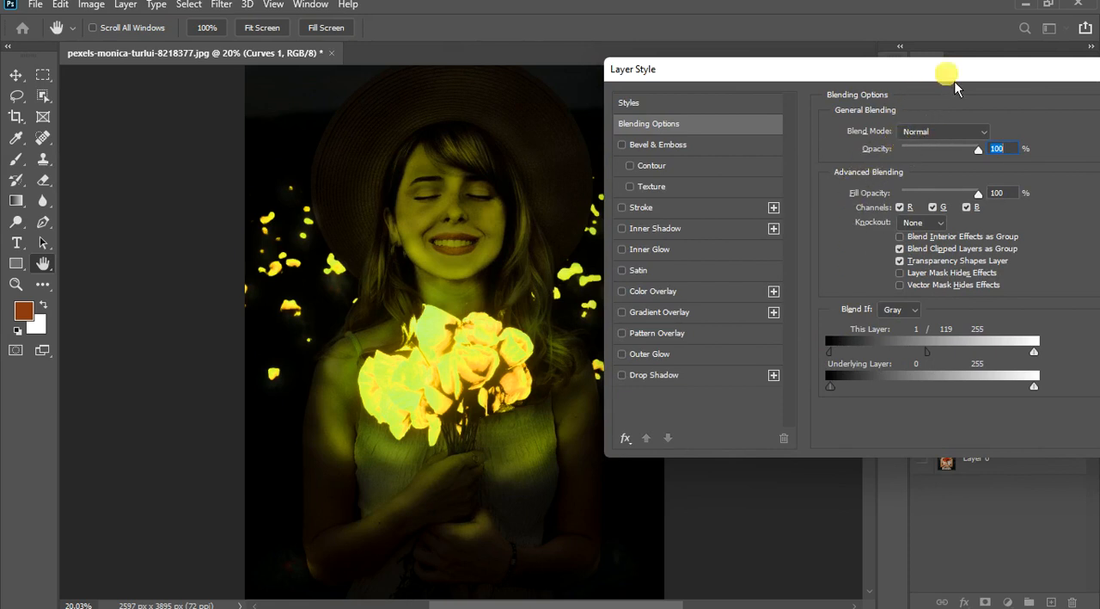
- Split the Underlying Layer's dark Blend If slider with its darker half at 16, and apply the blending options to Curves 1
drag(954, 86, 874, 118)
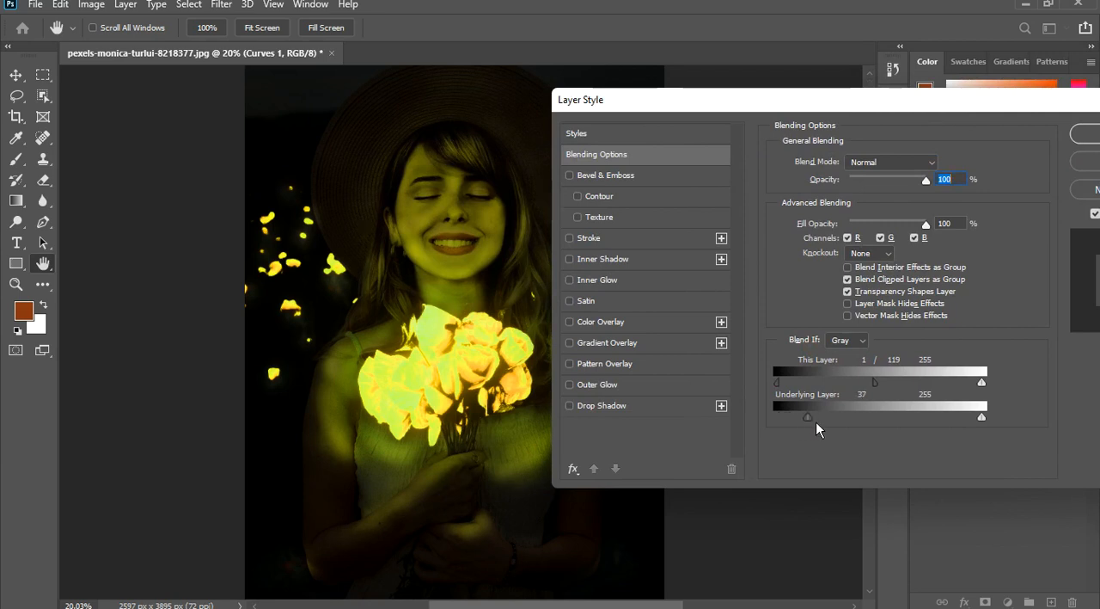
drag(820, 420, 842, 424)
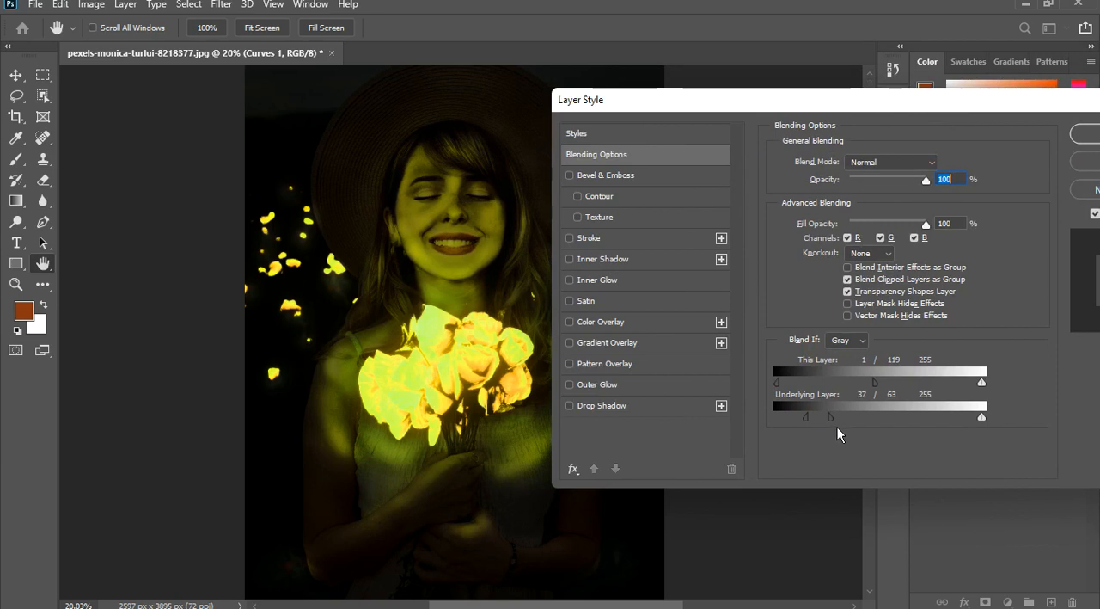
drag(859, 424, 834, 424)
drag(875, 418, 876, 417)
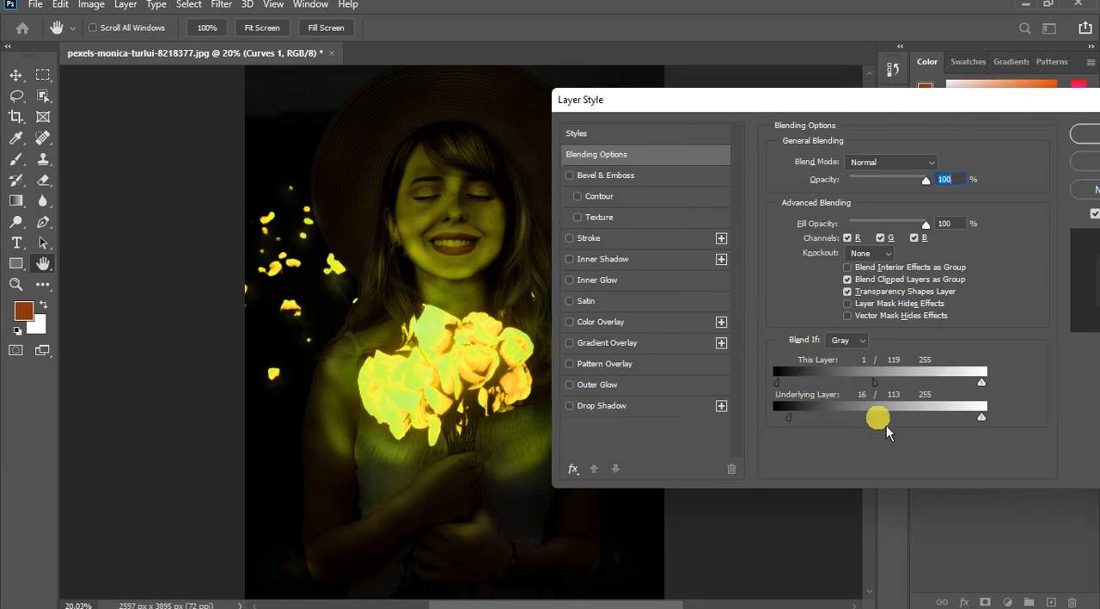
drag(886, 425, 866, 423)
click(1093, 135)
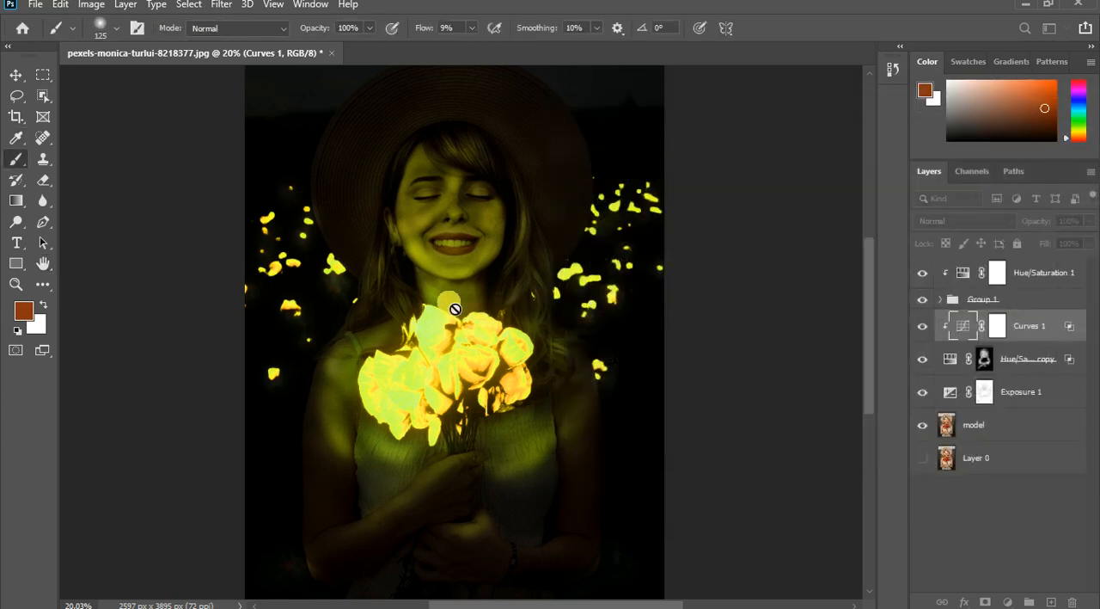
scroll(442, 300, down, 3)
scroll(481, 271, down, 1)
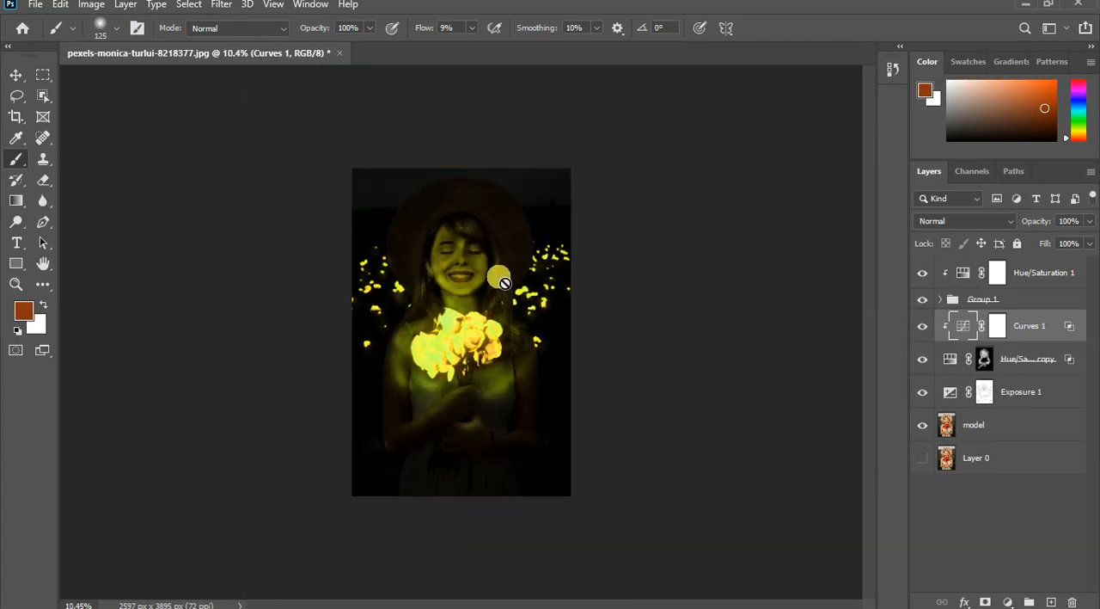
scroll(464, 292, up, 2)
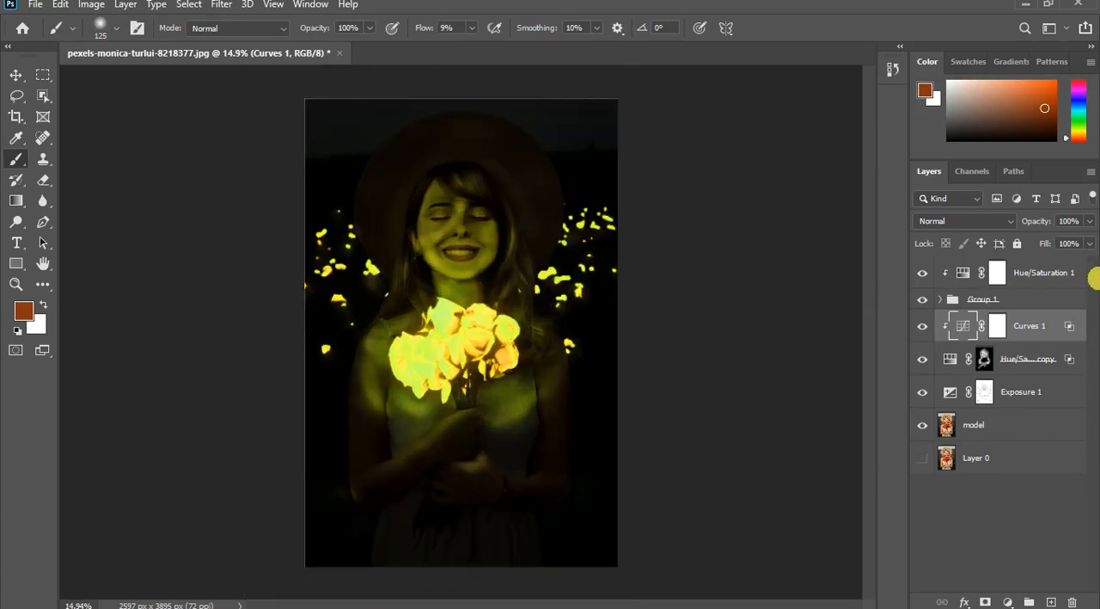
click(1089, 243)
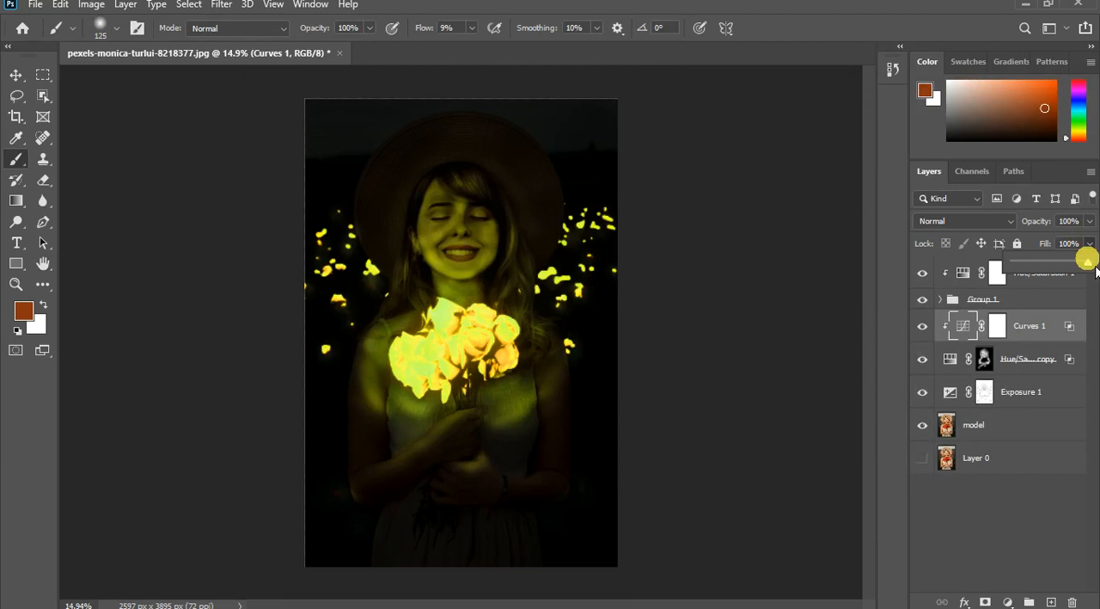
mouse_move(1097, 271)
mouse_down()
mouse_move(1058, 277)
mouse_move(1088, 277)
mouse_up()
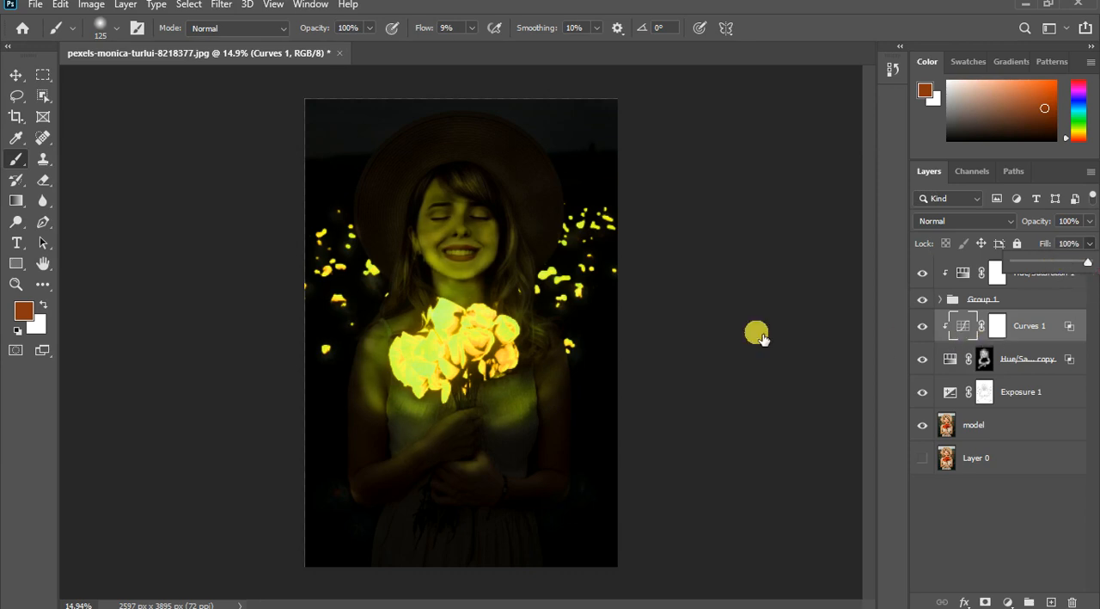
click(1034, 341)
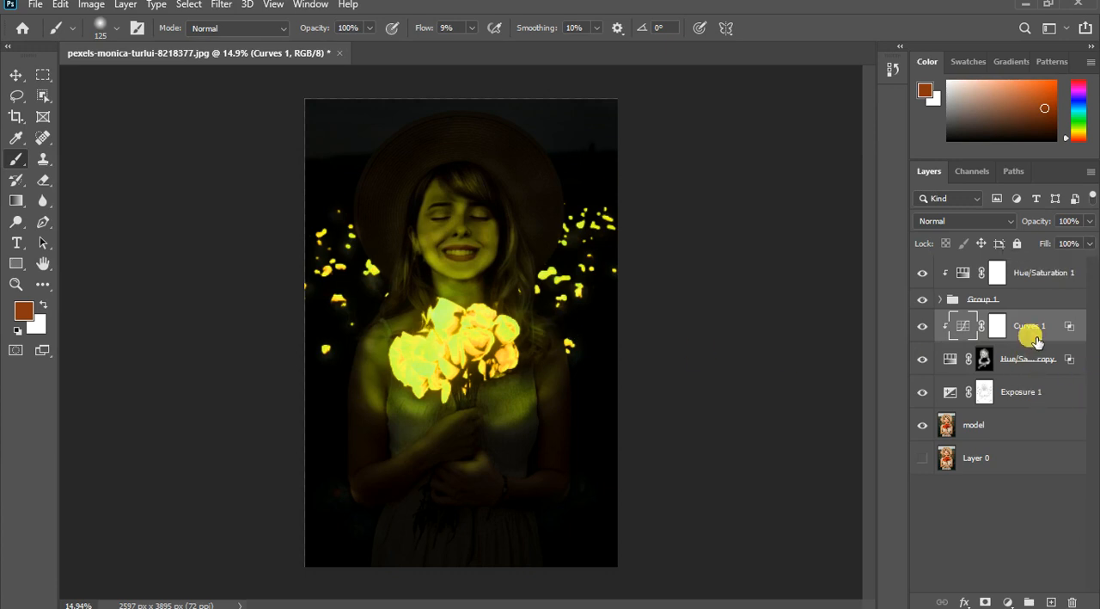
- Hide and reshow the Curves 1 layer to compare its effect on the light over the model
scroll(456, 180, down, 4)
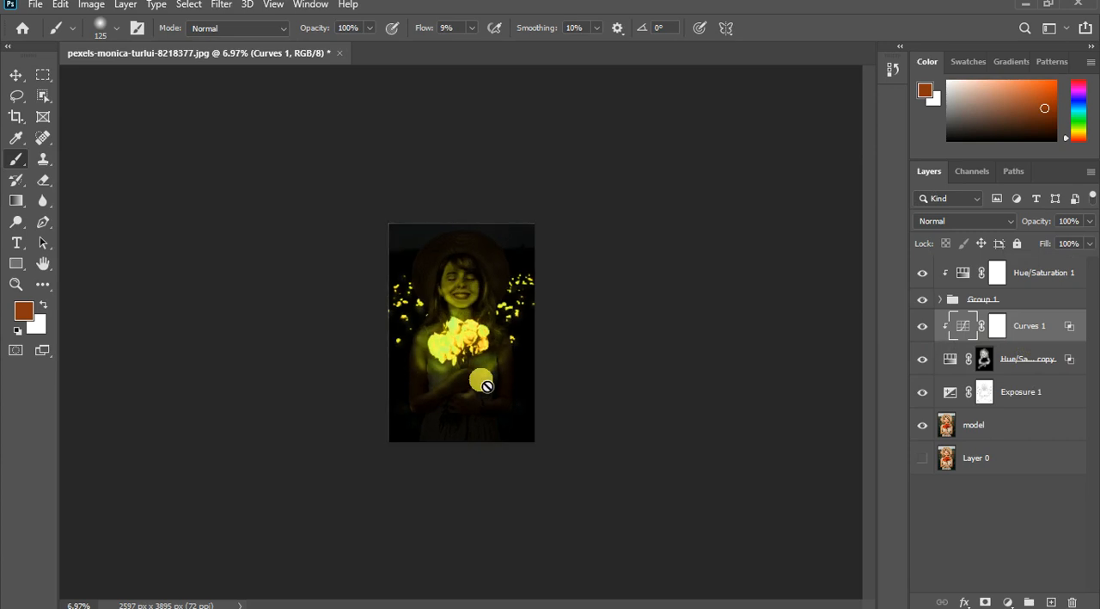
scroll(485, 386, up, 5)
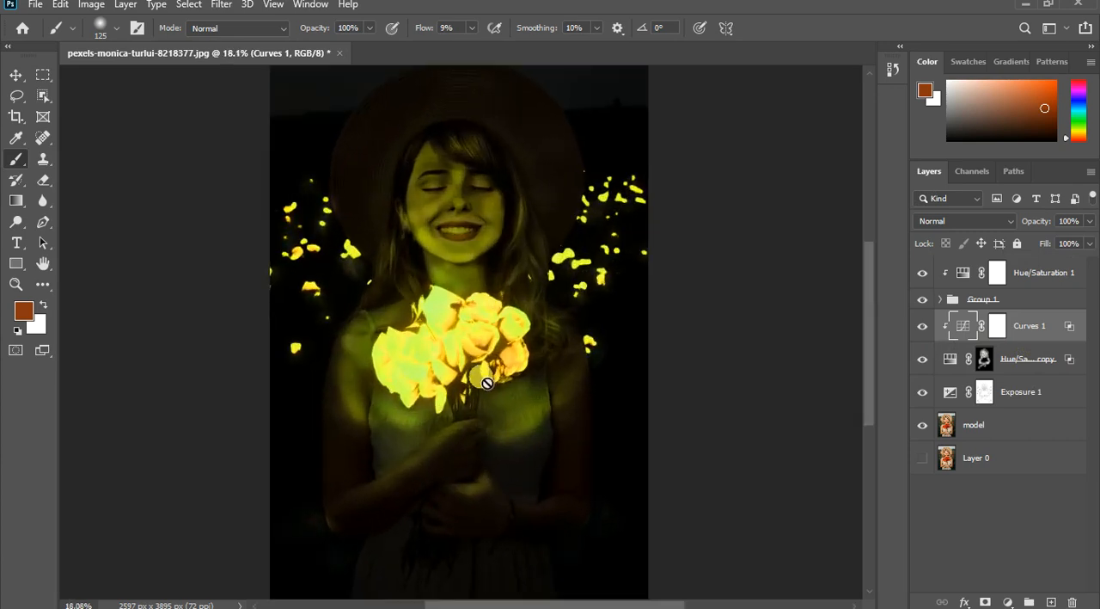
click(1038, 286)
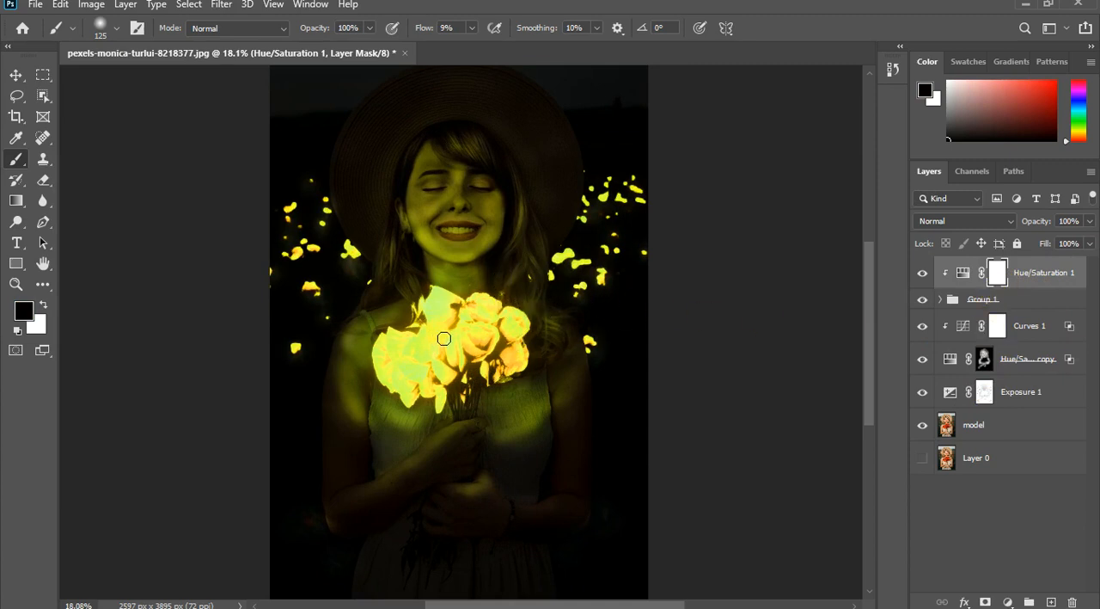
click(925, 328)
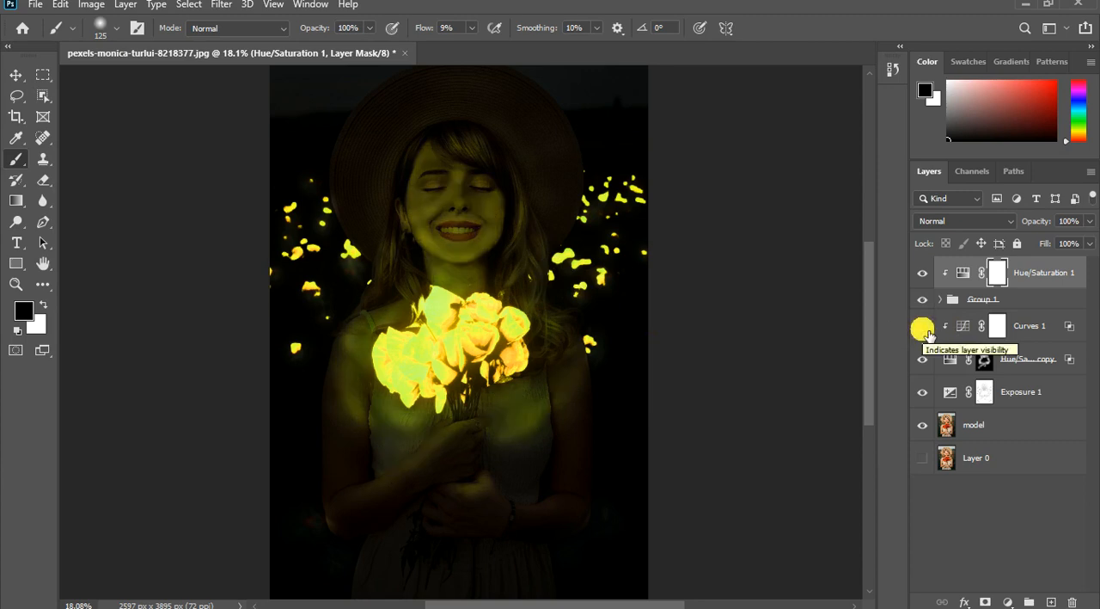
click(924, 329)
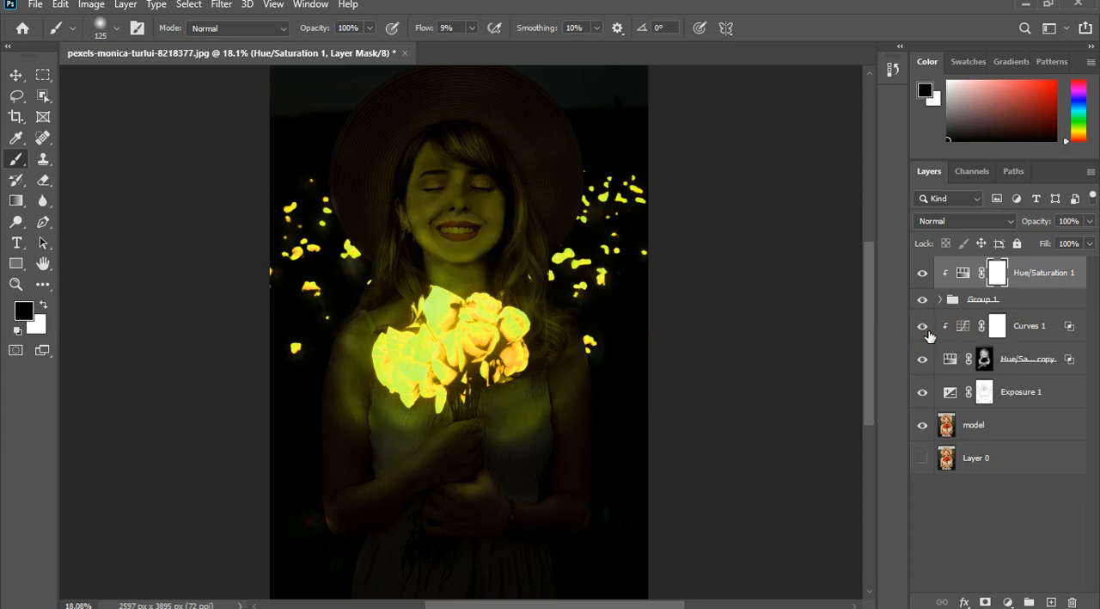
- Lower the Fill of the Curves 1 layer to 32%
click(1052, 331)
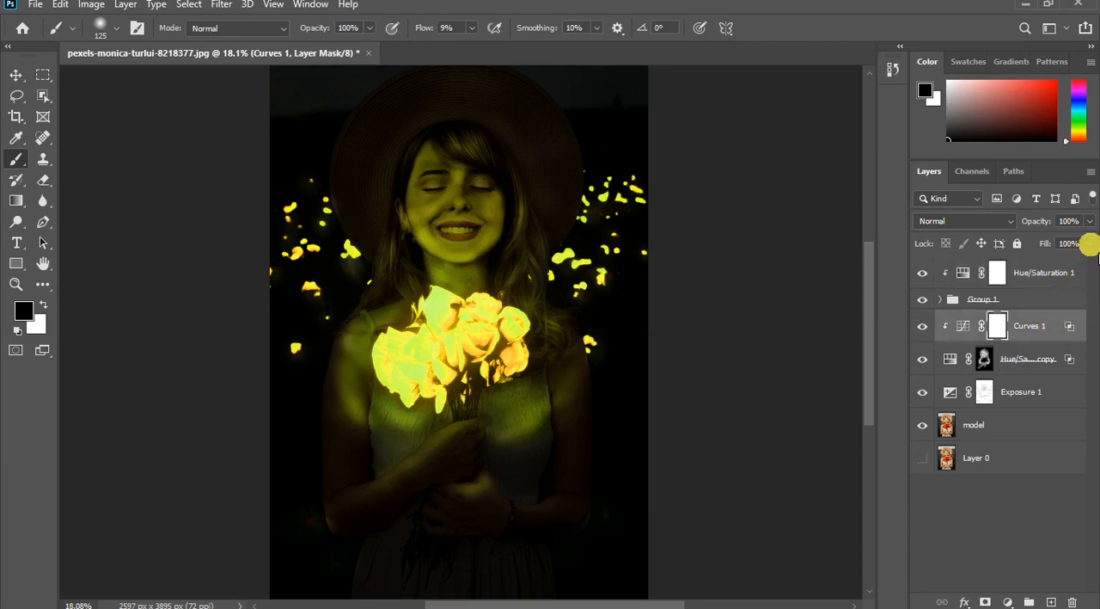
click(1089, 243)
drag(1080, 277, 1075, 273)
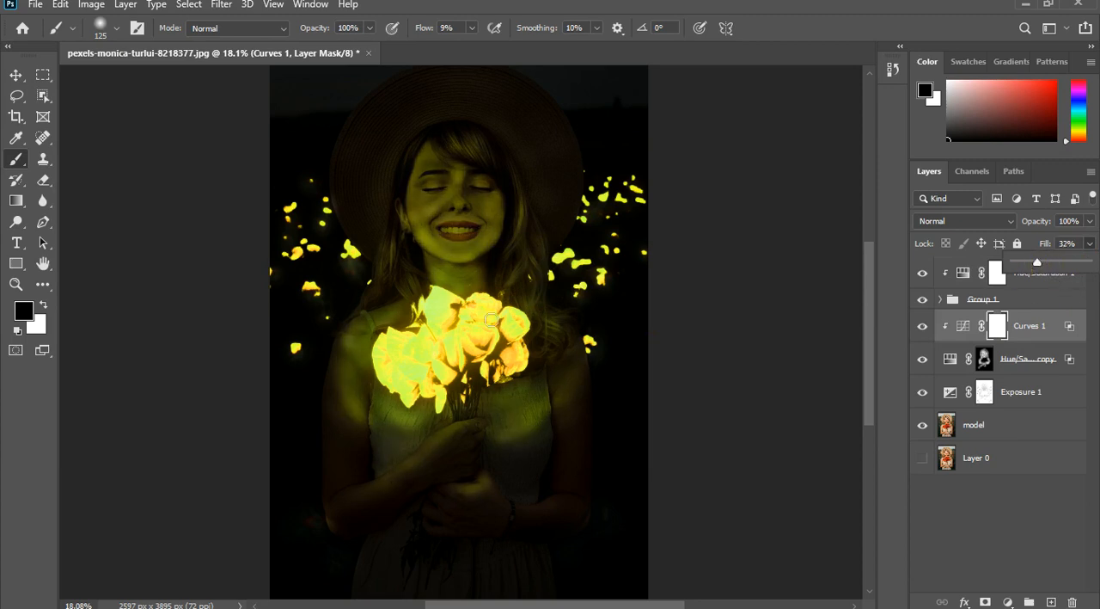
scroll(491, 320, down, 4)
scroll(489, 319, down, 2)
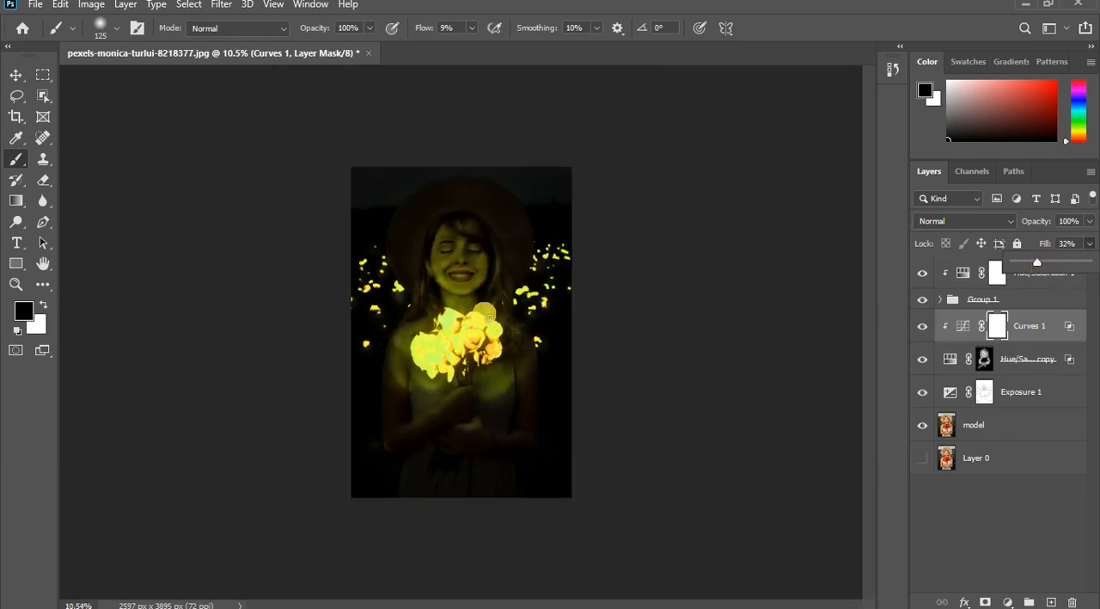
click(1038, 373)
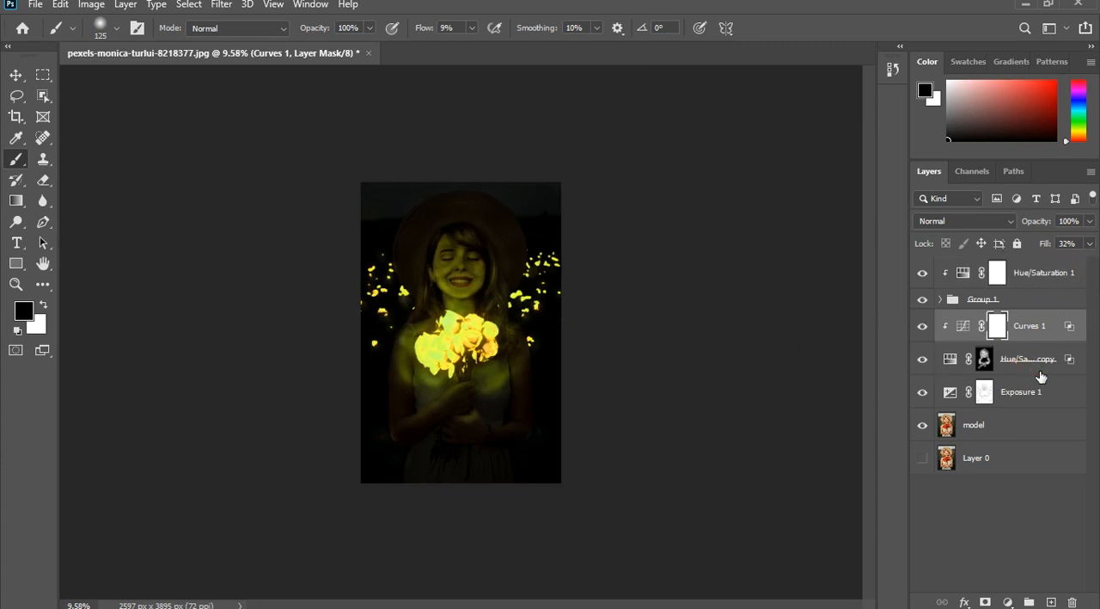
- Lower the Fill of the Hue/Saturation 1 copy layer to 82%
click(1040, 374)
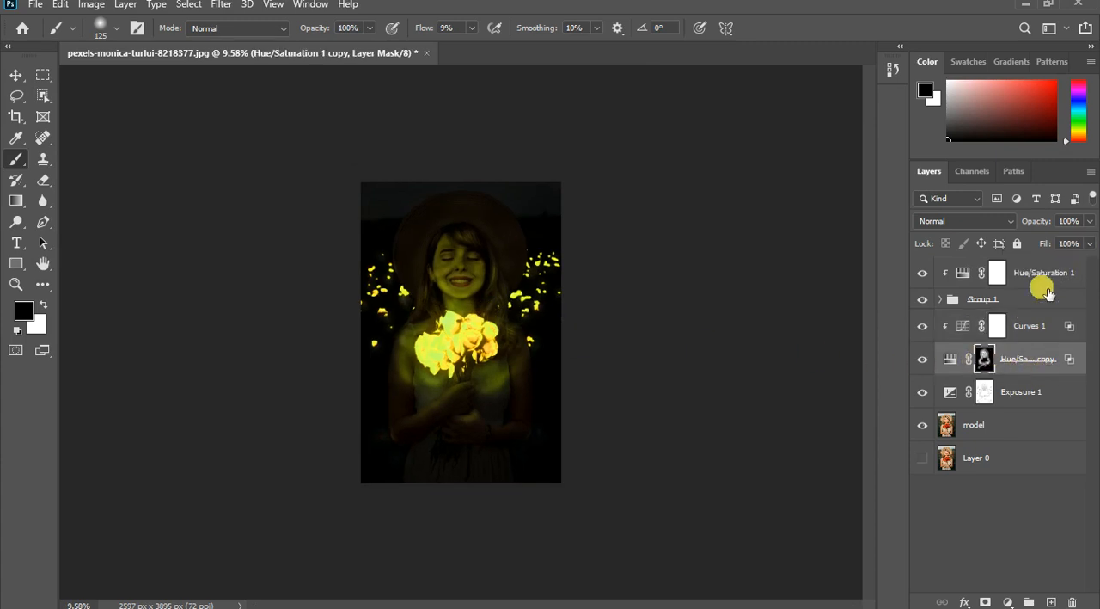
click(1089, 243)
click(1064, 260)
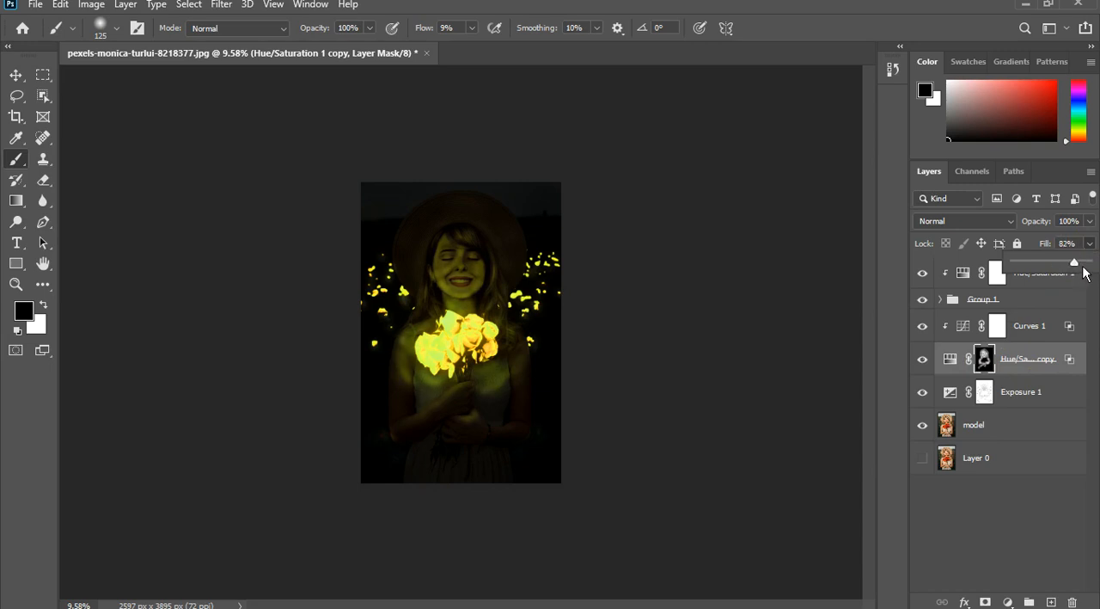
click(459, 270)
scroll(461, 268, up, 3)
scroll(467, 273, up, 1)
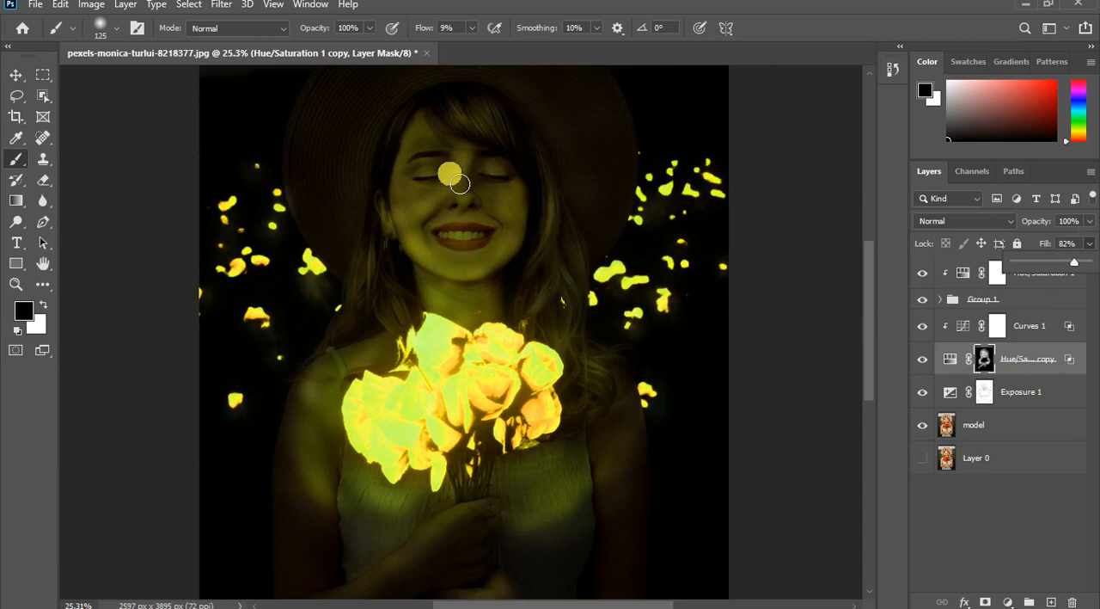
- Brush black over the model's face on the Hue/Saturation 1 copy mask, using a 900 px brush at 1% flow
key(bracketright)
key(bracketright)
key(bracketright)
key(bracketright)
key(bracketright)
key(bracketright)
key(bracketright)
key(bracketright)
key(bracketright)
key(bracketright)
key(bracketright)
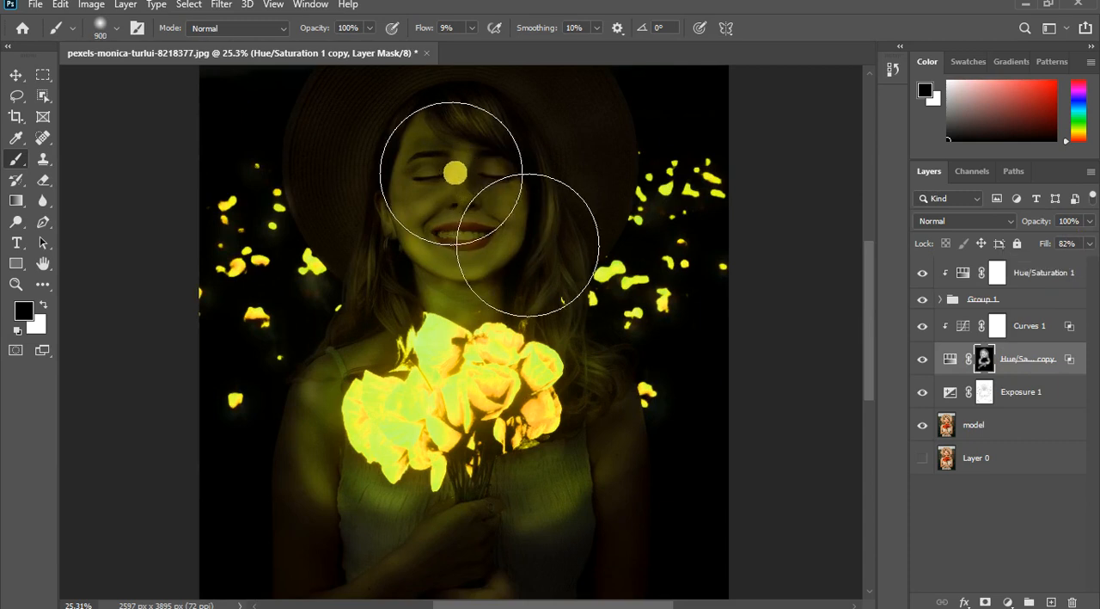
click(471, 27)
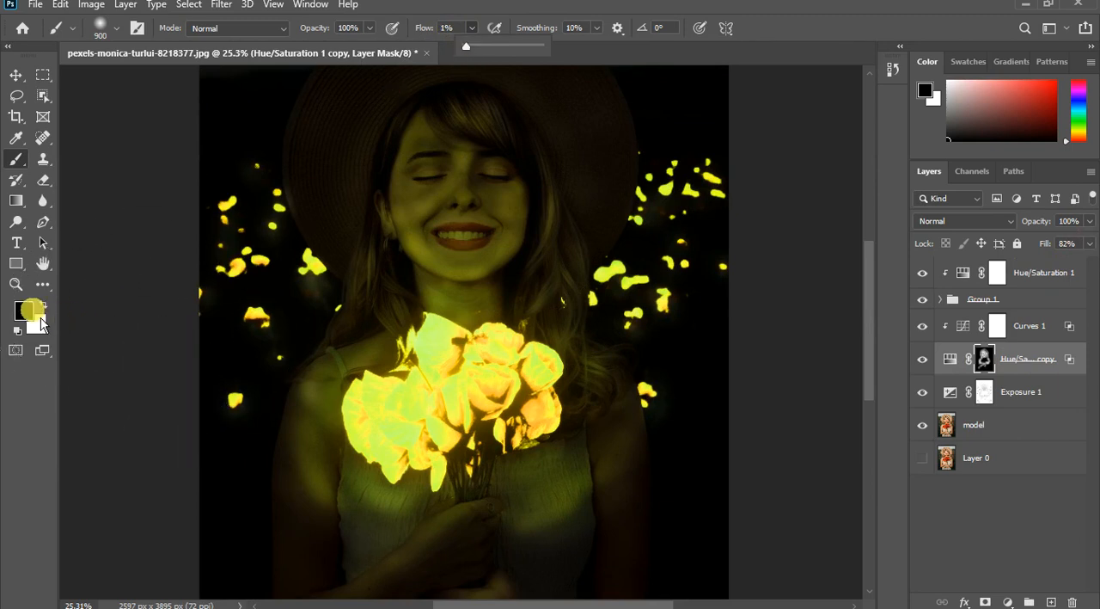
scroll(507, 236, down, 3)
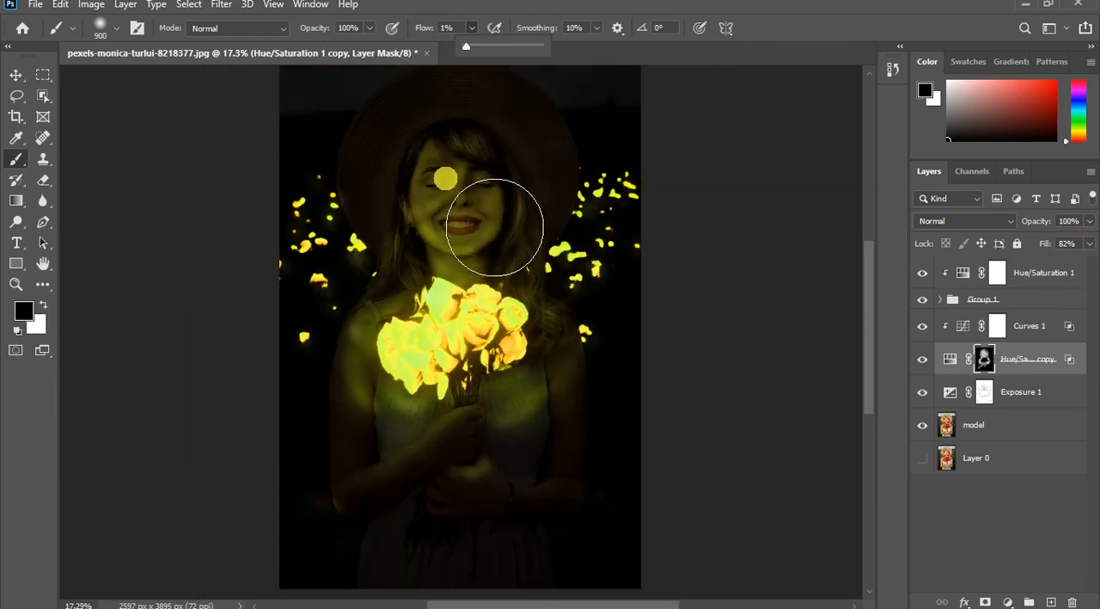
mouse_move(466, 196)
mouse_down()
mouse_move(564, 206)
mouse_move(417, 211)
mouse_move(538, 213)
mouse_move(402, 235)
mouse_move(426, 214)
mouse_move(619, 225)
mouse_move(448, 225)
mouse_up()
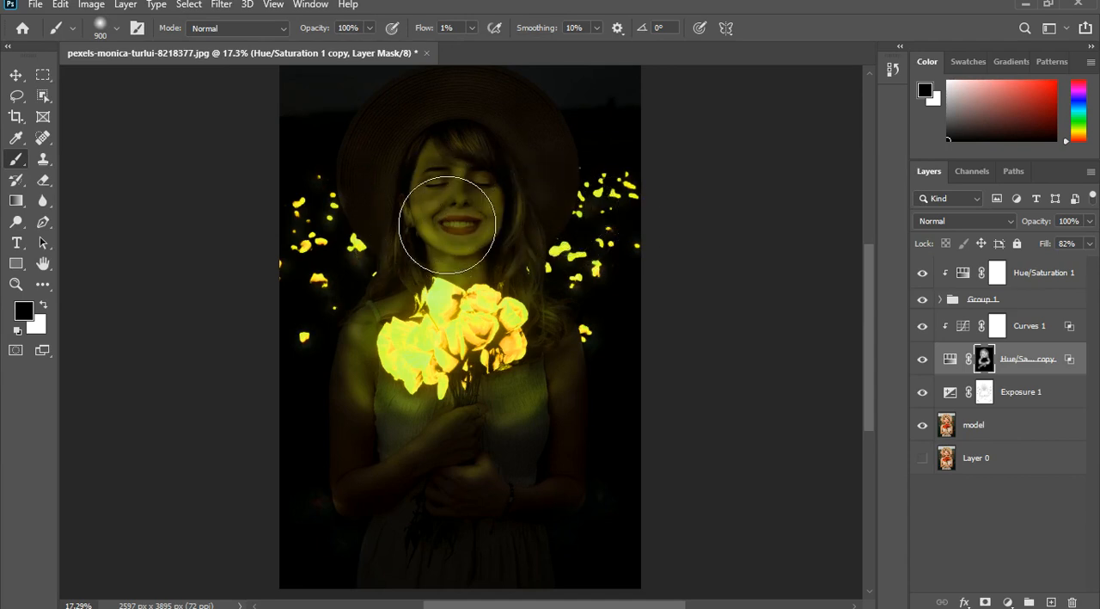
- On the Exposure 1 mask, brush black from the face past the bouquet and white around the hair and body at 1% flow
click(1019, 394)
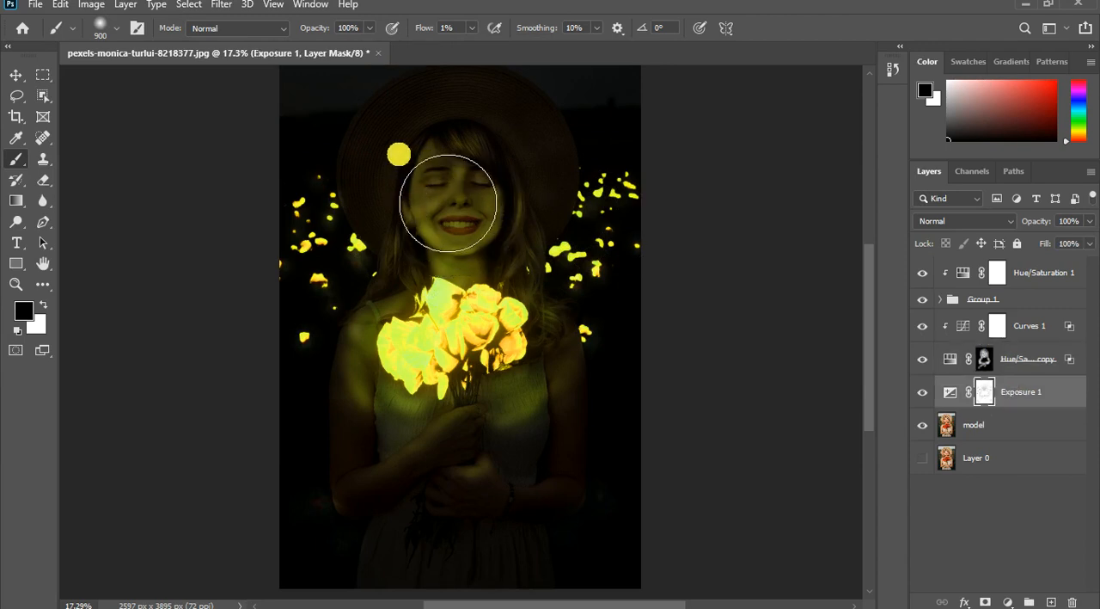
mouse_move(448, 203)
mouse_down()
mouse_move(563, 202)
mouse_move(455, 214)
mouse_move(569, 214)
mouse_move(438, 228)
mouse_move(580, 216)
mouse_move(545, 248)
mouse_move(442, 226)
mouse_move(478, 257)
mouse_move(538, 245)
mouse_move(541, 315)
mouse_up()
key(x)
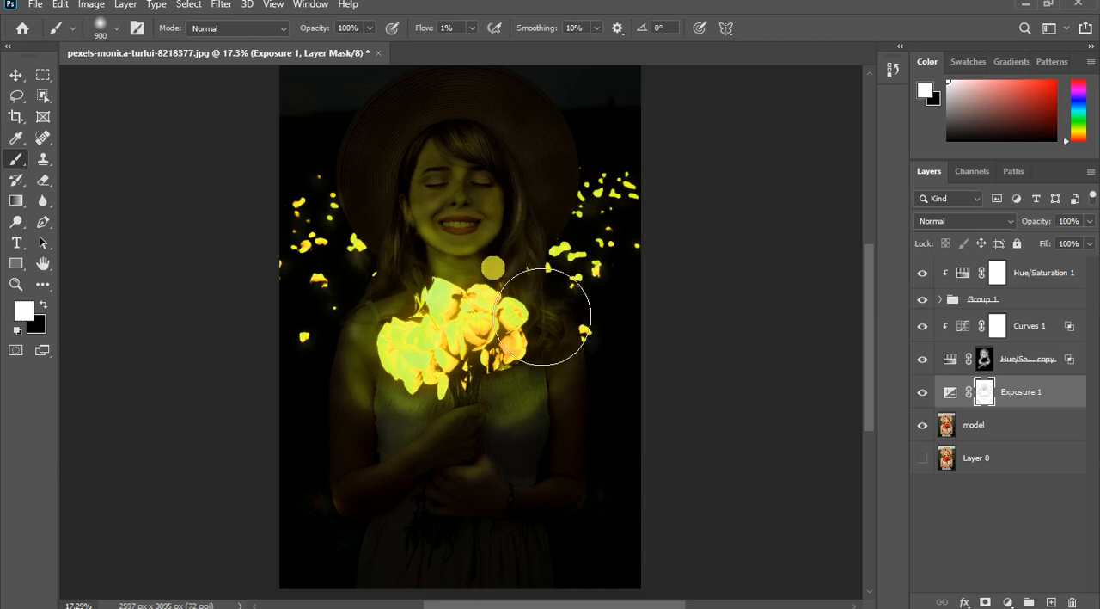
scroll(524, 307, down, 2)
scroll(525, 306, down, 2)
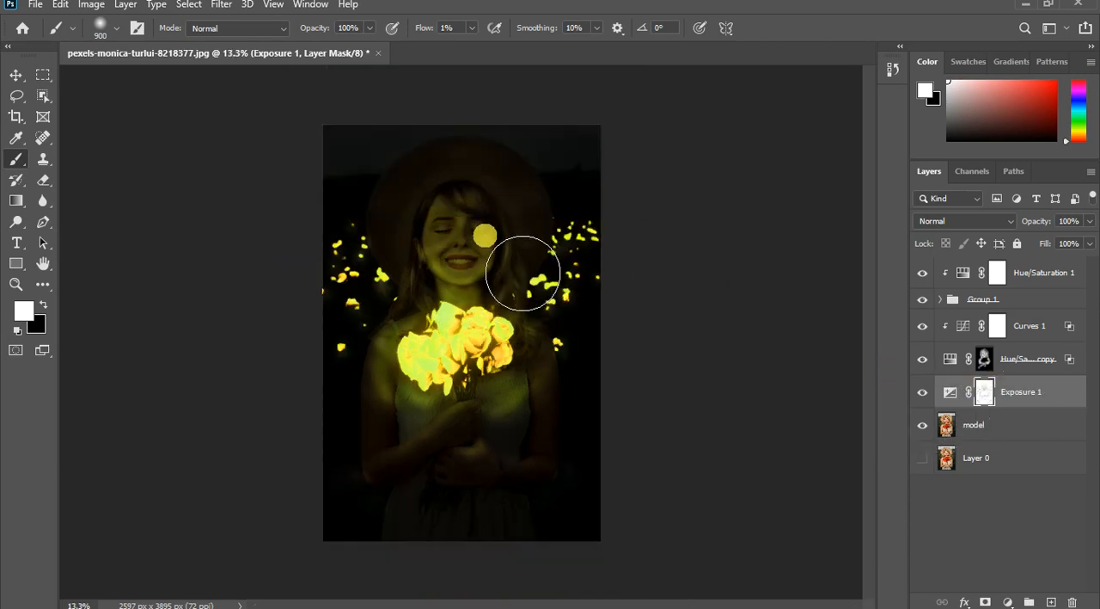
drag(501, 271, 523, 257)
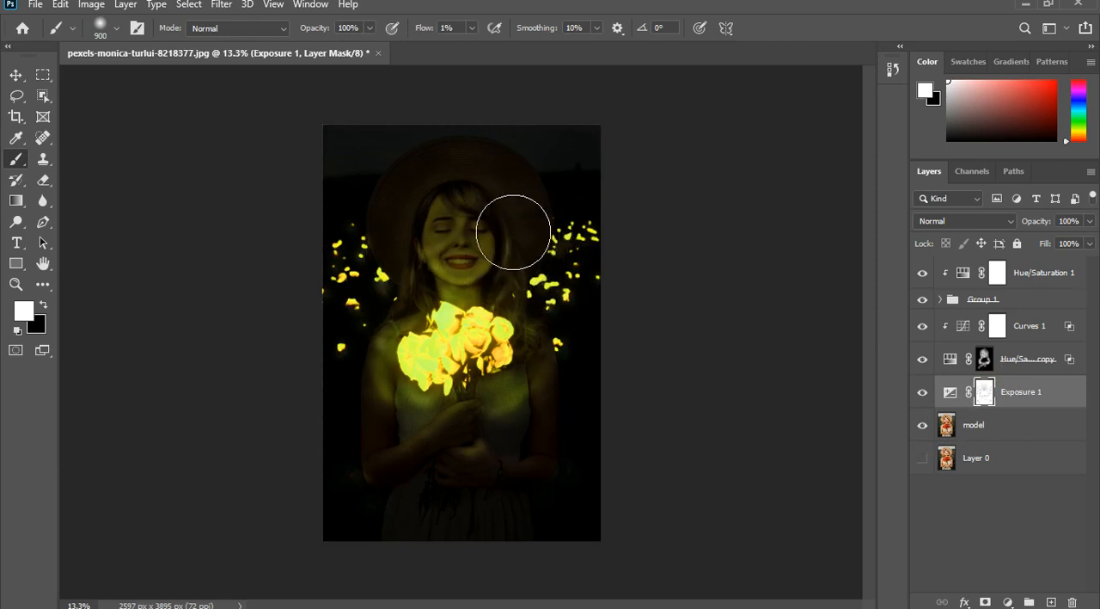
mouse_move(621, 357)
mouse_down()
mouse_move(607, 386)
mouse_move(521, 393)
mouse_move(477, 440)
mouse_move(402, 404)
mouse_up()
scroll(421, 459, down, 1)
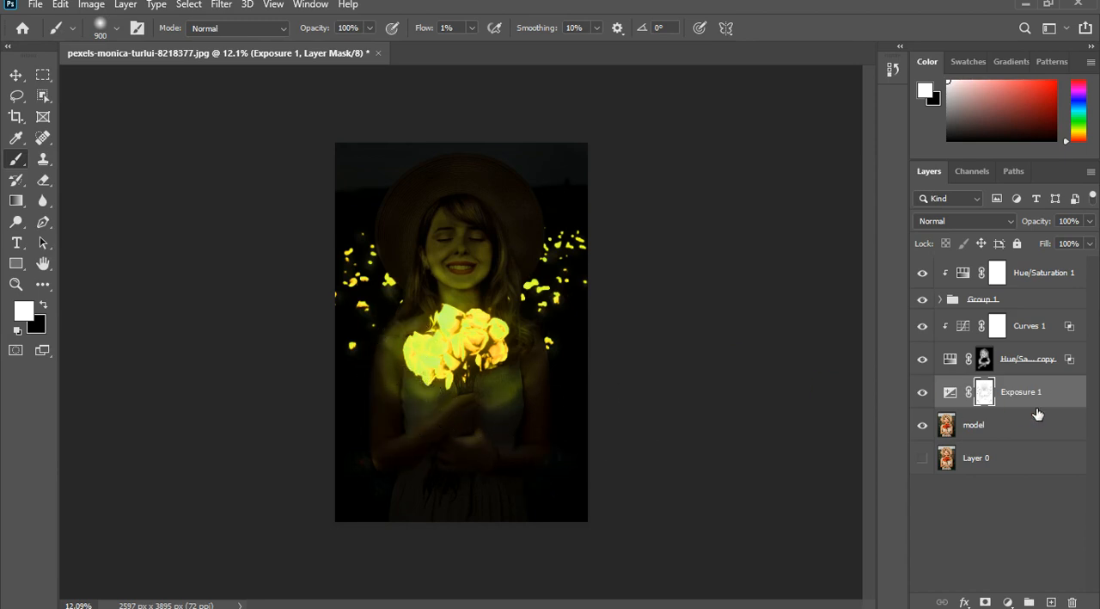
- Brush white over the background flowers and along the hair and shoulder on the Hue/Saturation 1 copy mask
click(946, 359)
mouse_move(524, 258)
mouse_down()
mouse_move(550, 277)
mouse_move(565, 233)
mouse_up()
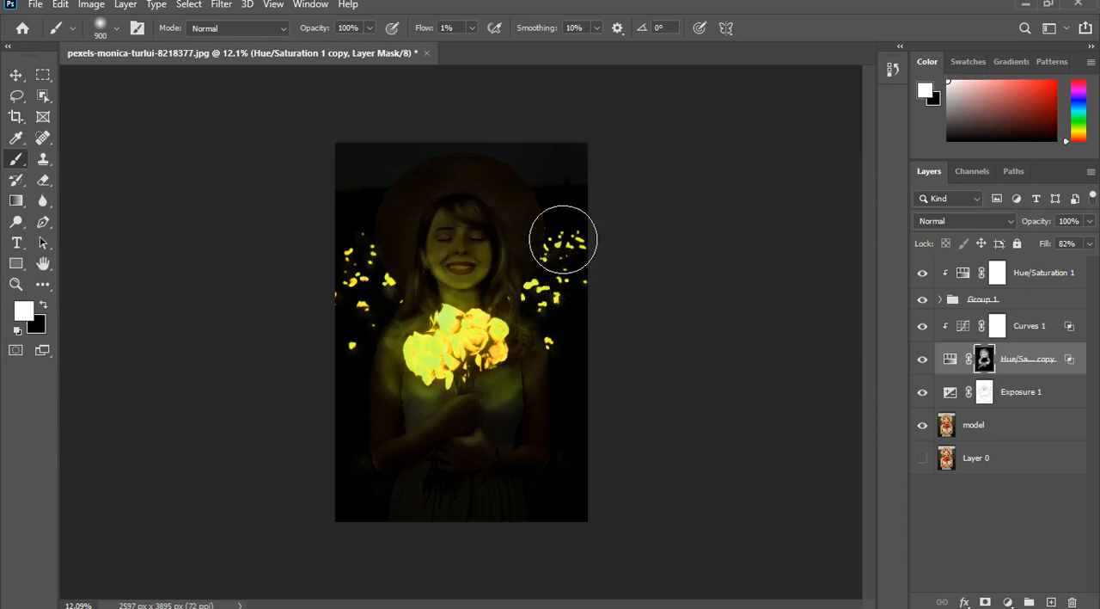
mouse_move(577, 278)
mouse_down()
mouse_move(561, 299)
mouse_move(528, 289)
mouse_up()
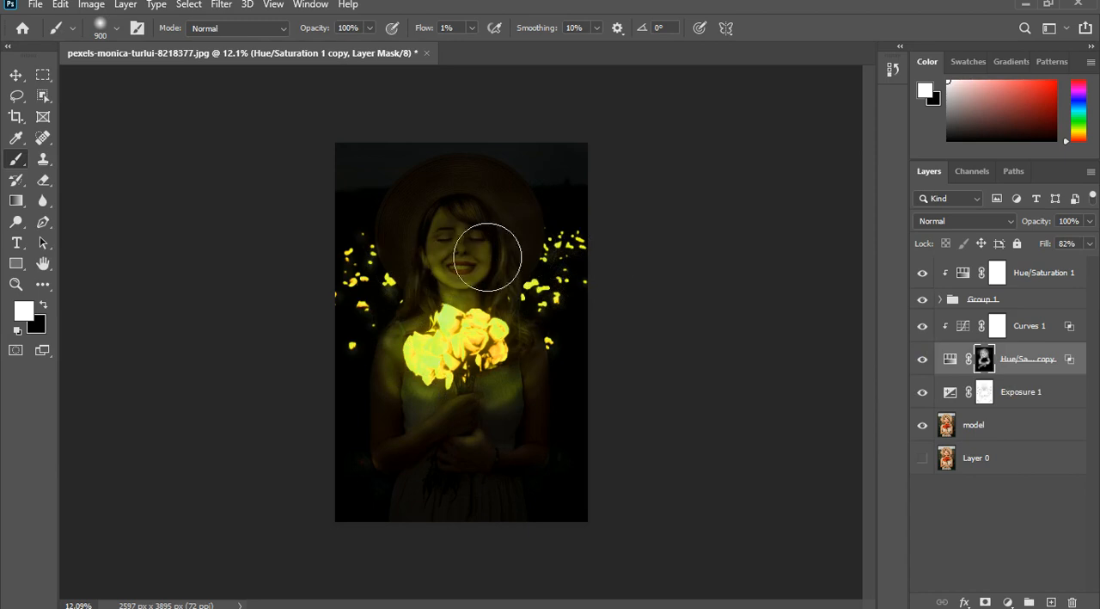
mouse_move(394, 248)
mouse_down()
mouse_move(469, 300)
mouse_move(456, 288)
mouse_move(427, 300)
mouse_move(412, 331)
mouse_up()
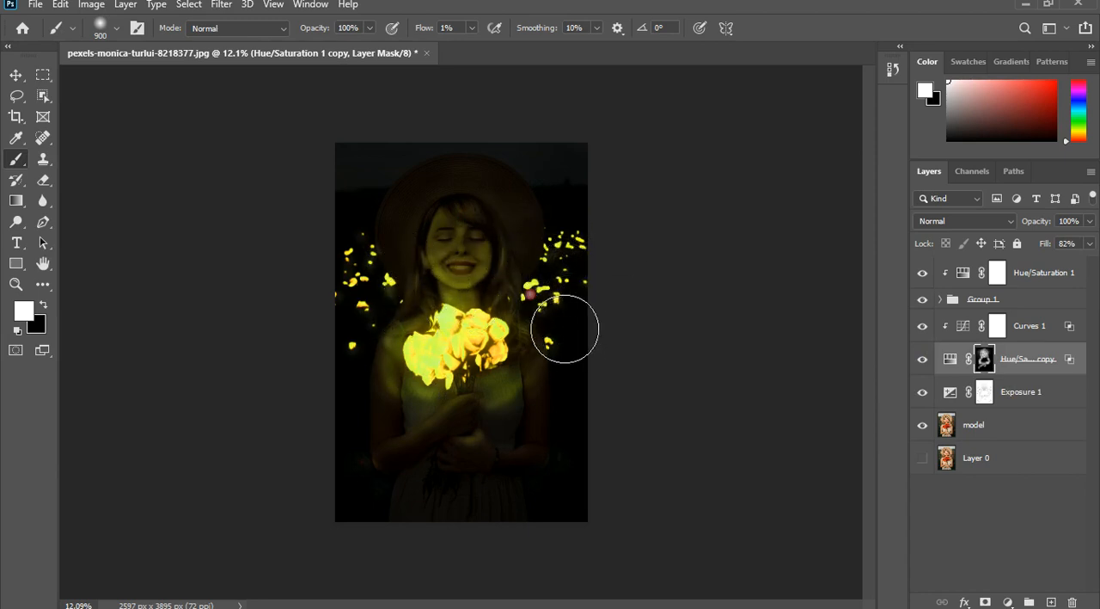
- Reduce the brush to 200 px and dab white near the model's arm beside the dress on the Hue/Saturation 1 copy mask
key([)
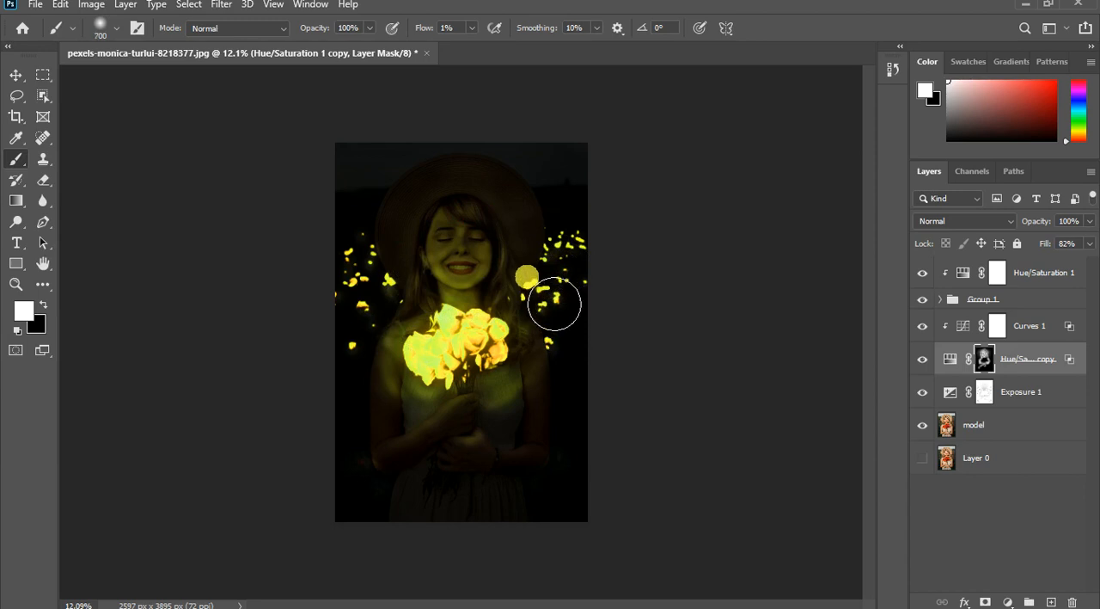
key([)
key([)
key([)
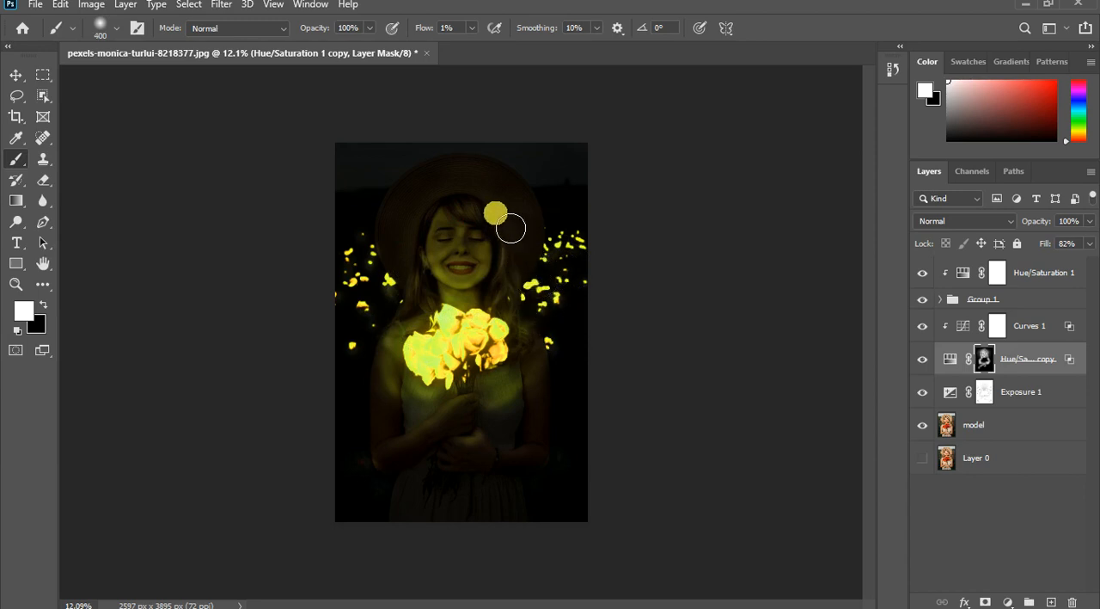
key([)
key([)
key([)
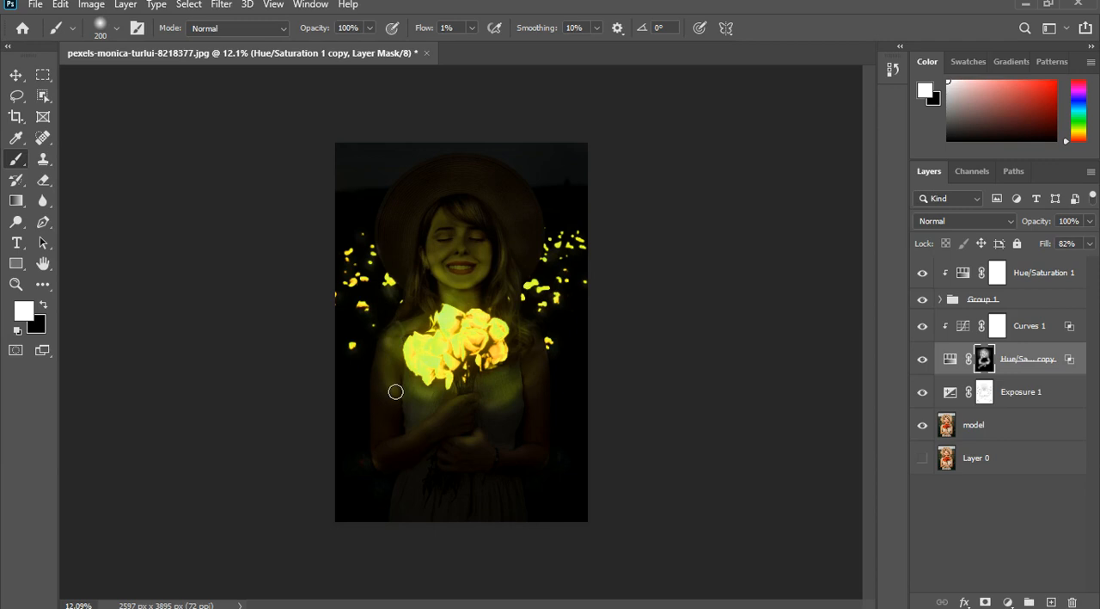
click(542, 410)
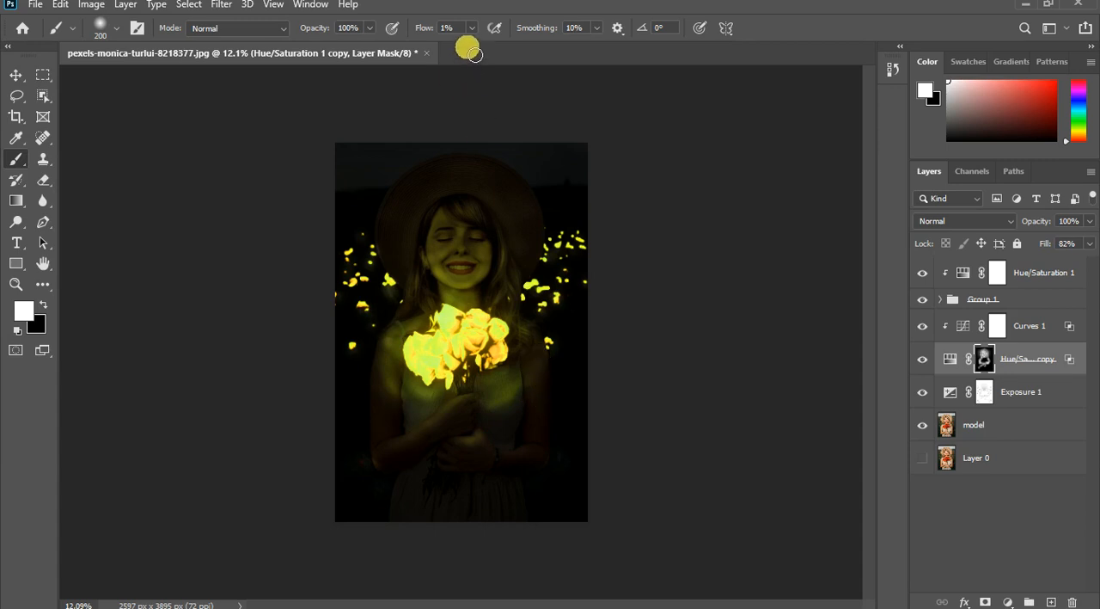
- Raise the brush flow to 5% and paint black along the dress's side below the bouquet on the Hue/Saturation 1 copy mask
click(471, 29)
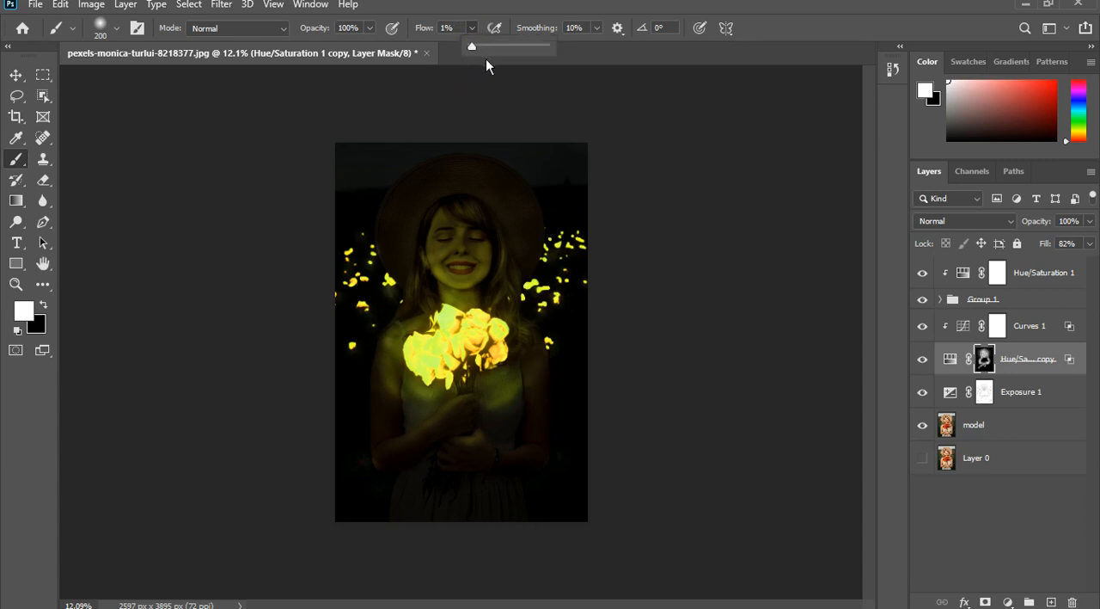
drag(486, 59, 484, 59)
key(x)
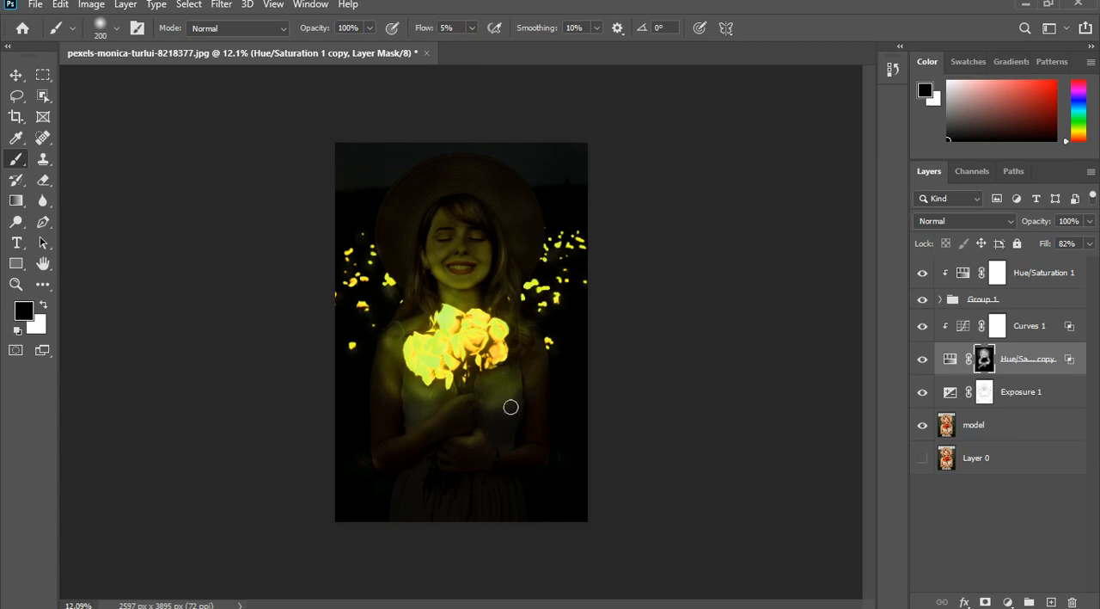
click(400, 400)
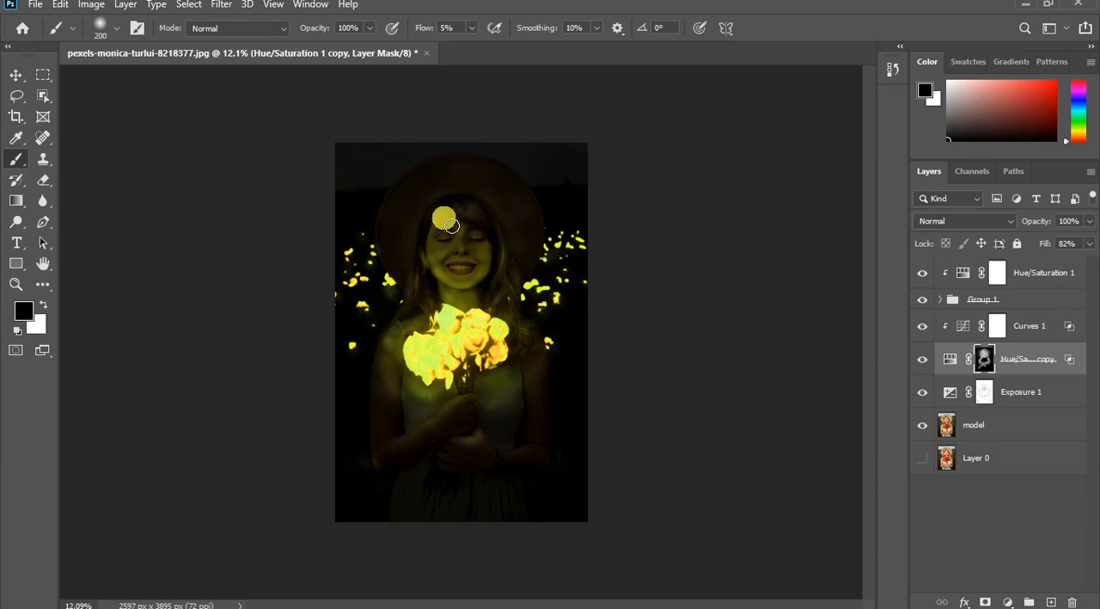
- Enlarge the brush to 600 px and paint black from the face toward the background flowers on the Hue/Saturation 1 copy mask
scroll(453, 205, up, 1)
key(bracketright)
key(bracketright)
key(bracketright)
key(bracketright)
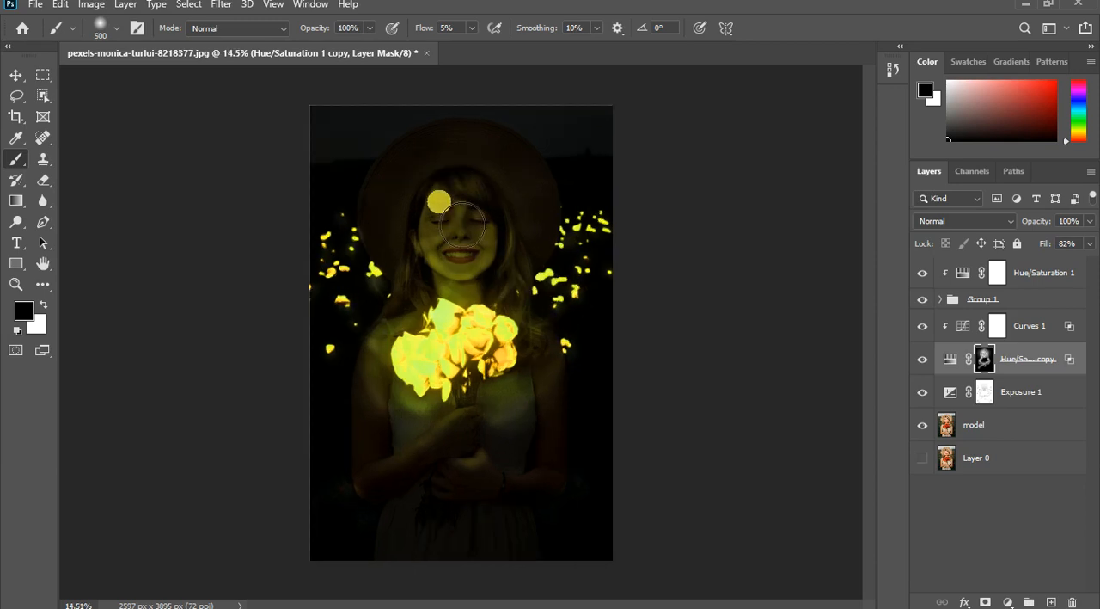
mouse_move(445, 238)
mouse_down()
mouse_move(458, 236)
mouse_move(417, 251)
mouse_move(501, 203)
mouse_move(489, 200)
mouse_move(532, 215)
mouse_move(509, 205)
mouse_move(429, 210)
mouse_move(503, 184)
mouse_move(628, 327)
mouse_move(506, 373)
mouse_move(503, 352)
mouse_move(545, 299)
mouse_move(508, 246)
mouse_move(563, 287)
mouse_move(612, 268)
mouse_up()
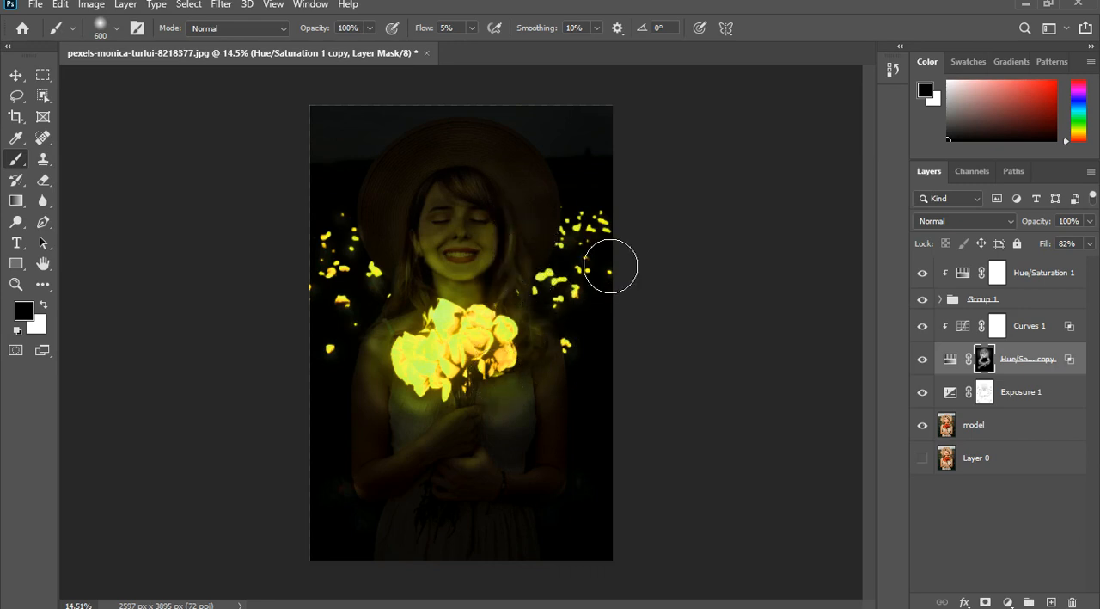
- Paint a highlight on the model's bangs with a 175 px black brush on the Exposure 1 mask
key(bracketleft)
key(bracketleft)
key(bracketleft)
key(bracketleft)
key(bracketleft)
key(x)
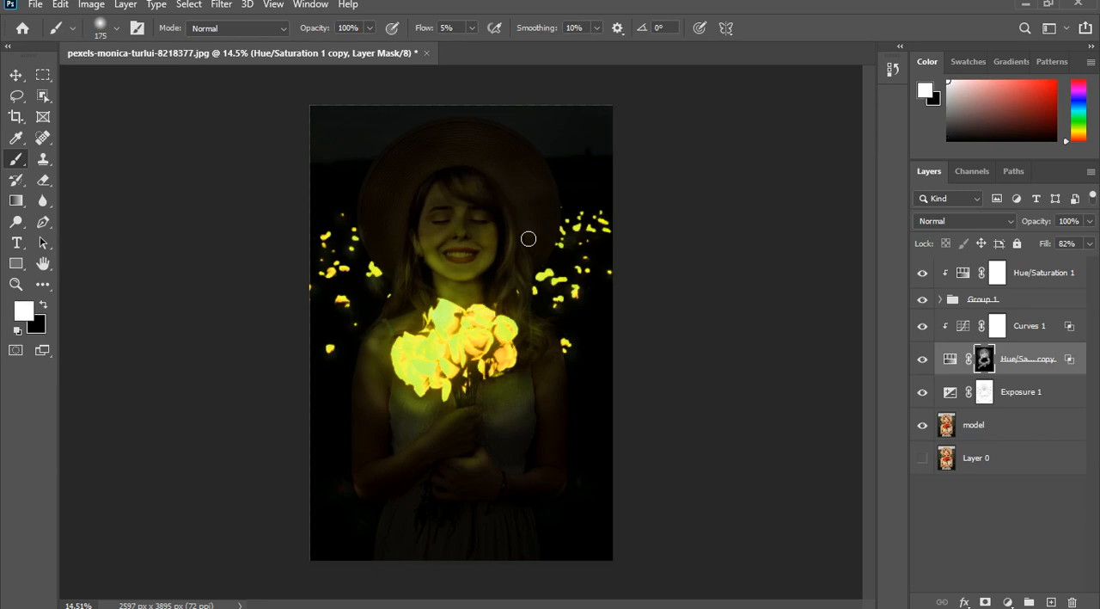
click(984, 392)
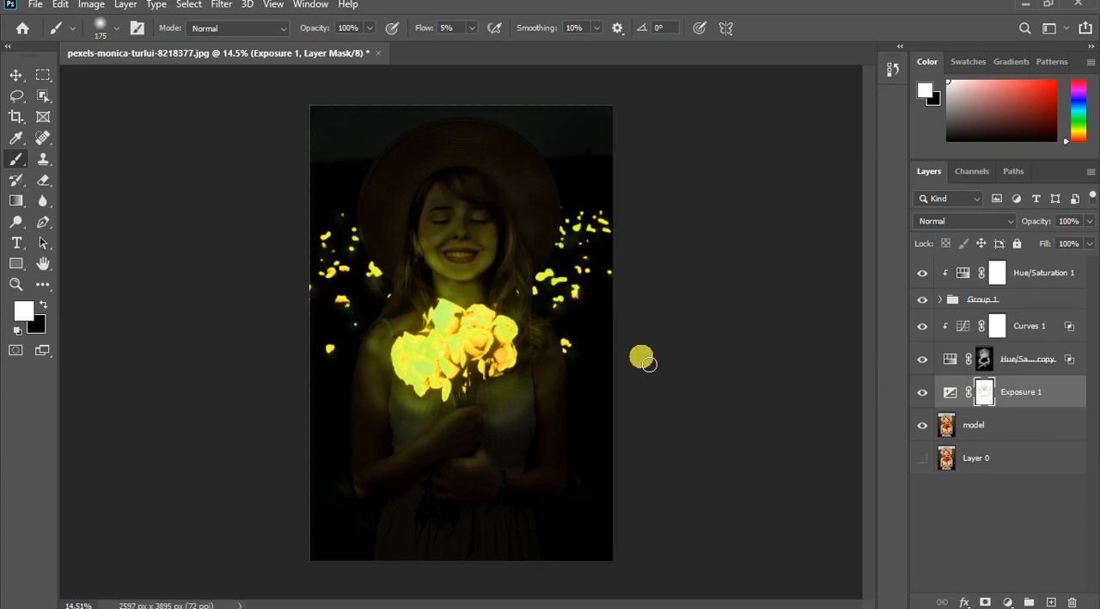
key(x)
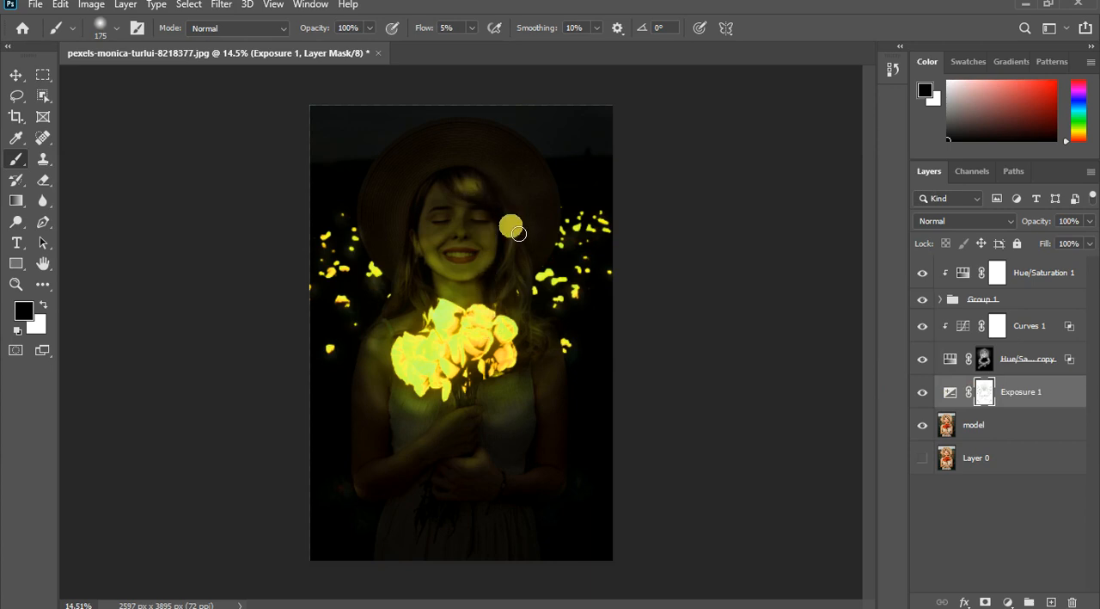
- Tone down the bangs' highlight on the Exposure 1 mask with a 250 px white brush
key(x)
key(bracketright)
key(bracketright)
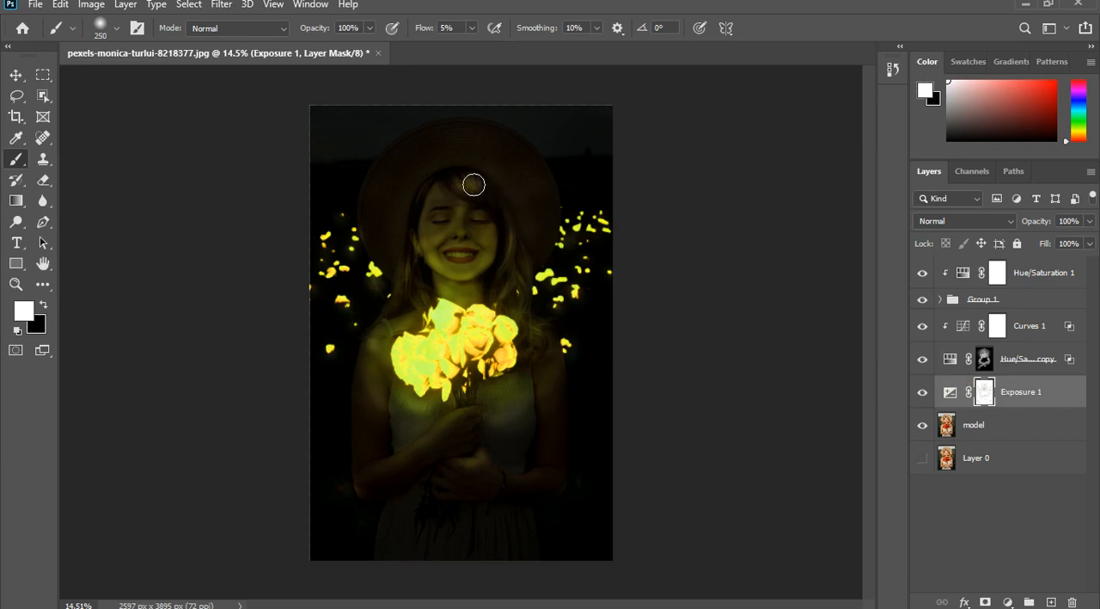
scroll(542, 299, down, 6)
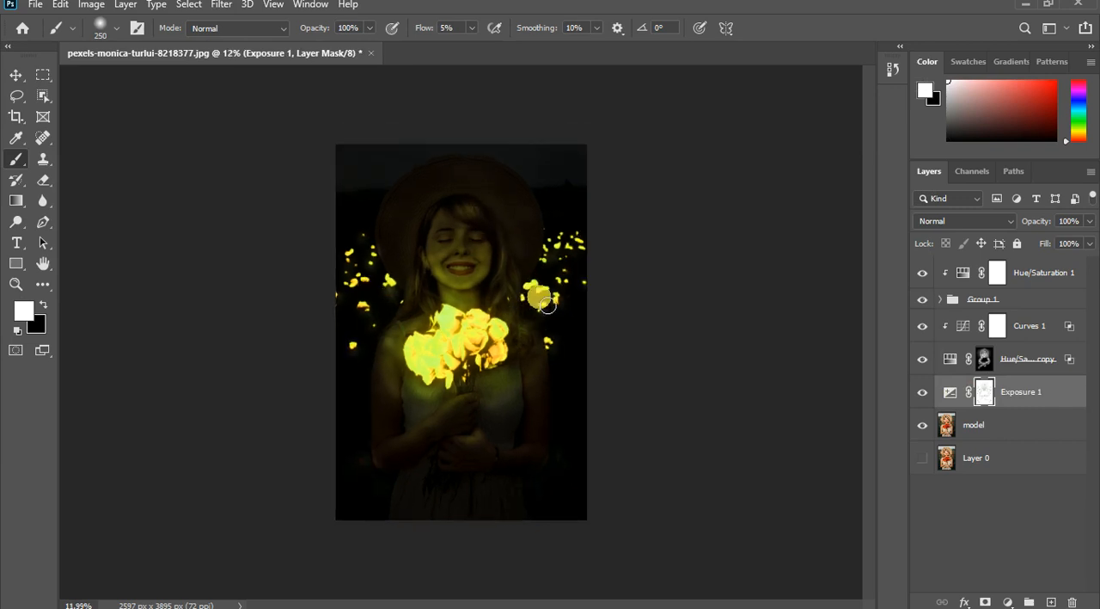
- Dab white on the Exposure 1 mask around the forearm, the shoulder and the background beside the arm, and switch the brush to black
scroll(486, 336, up, 3)
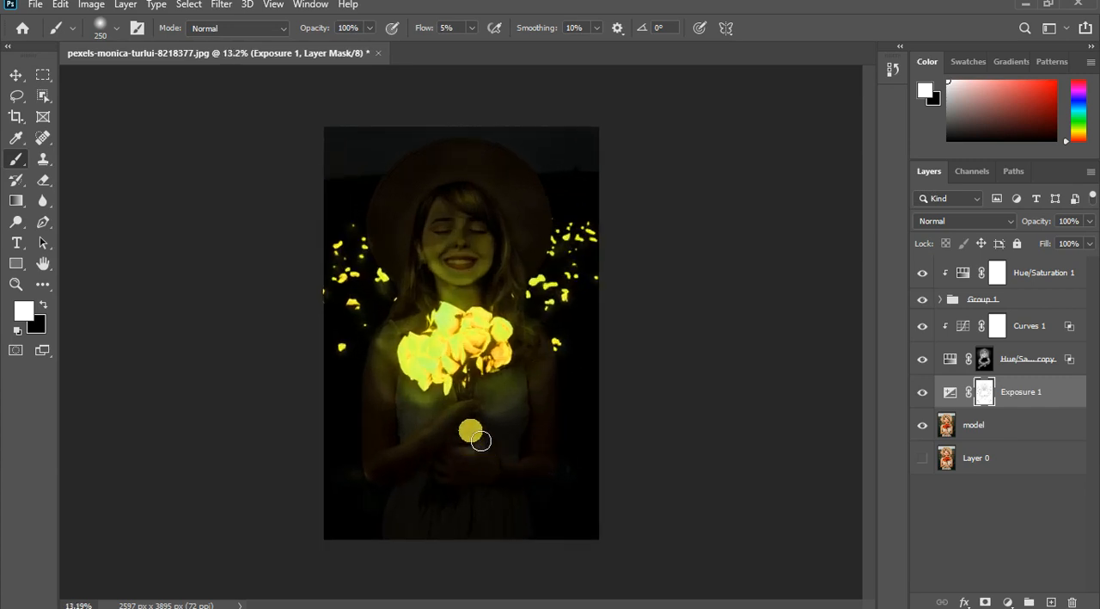
scroll(473, 443, up, 1)
click(386, 474)
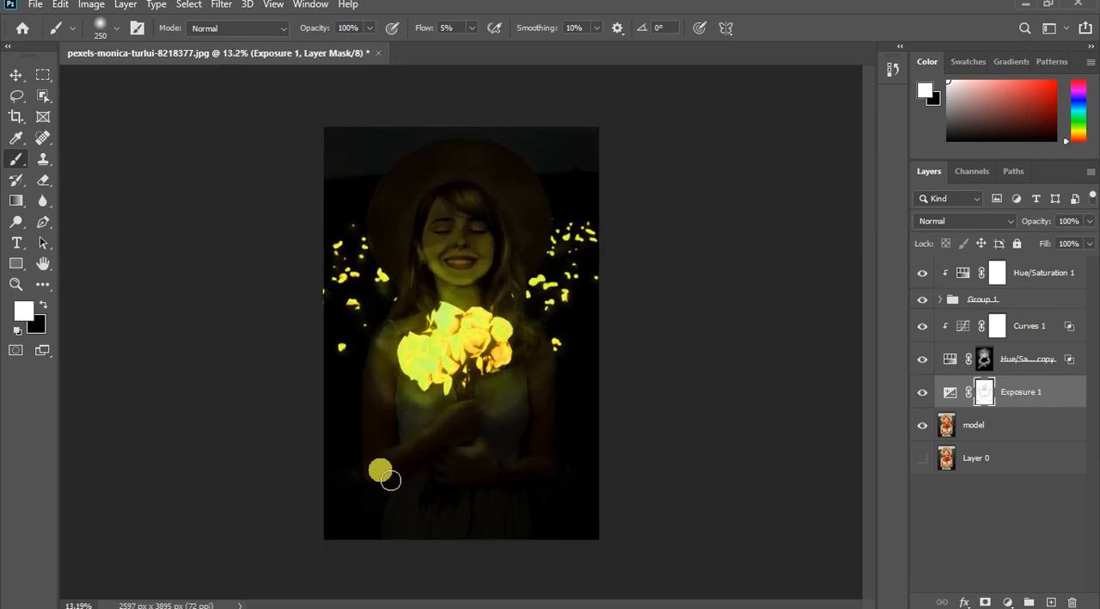
click(373, 312)
click(351, 353)
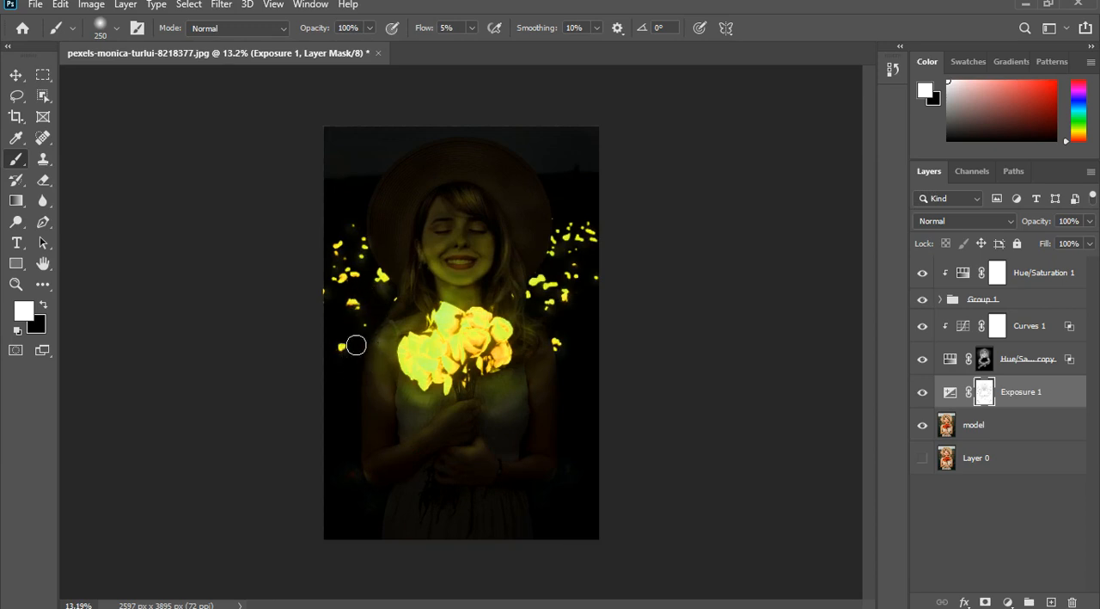
click(345, 380)
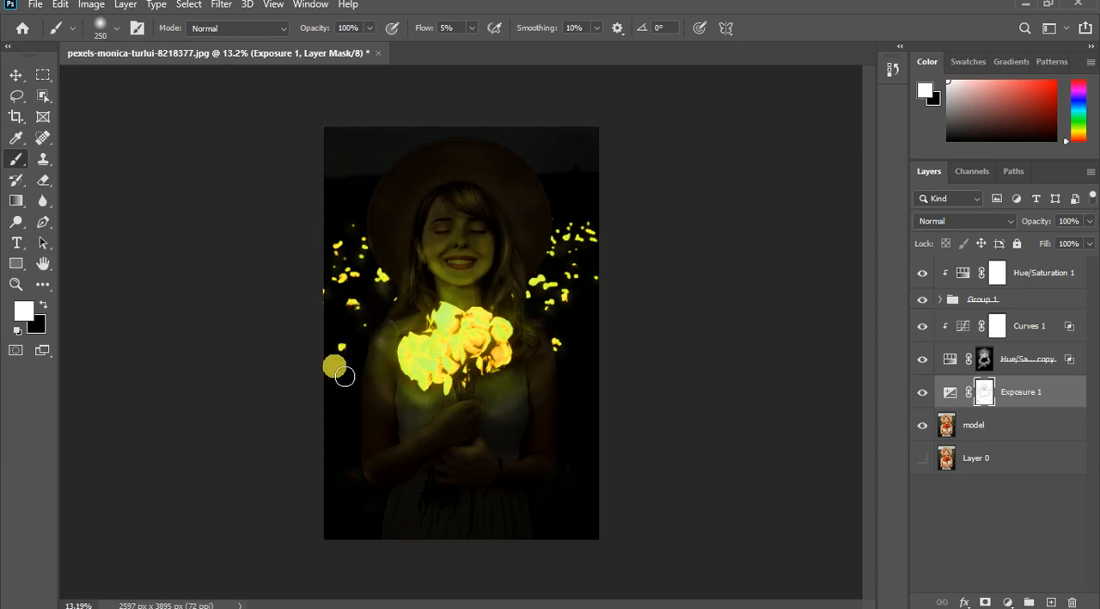
key(x)
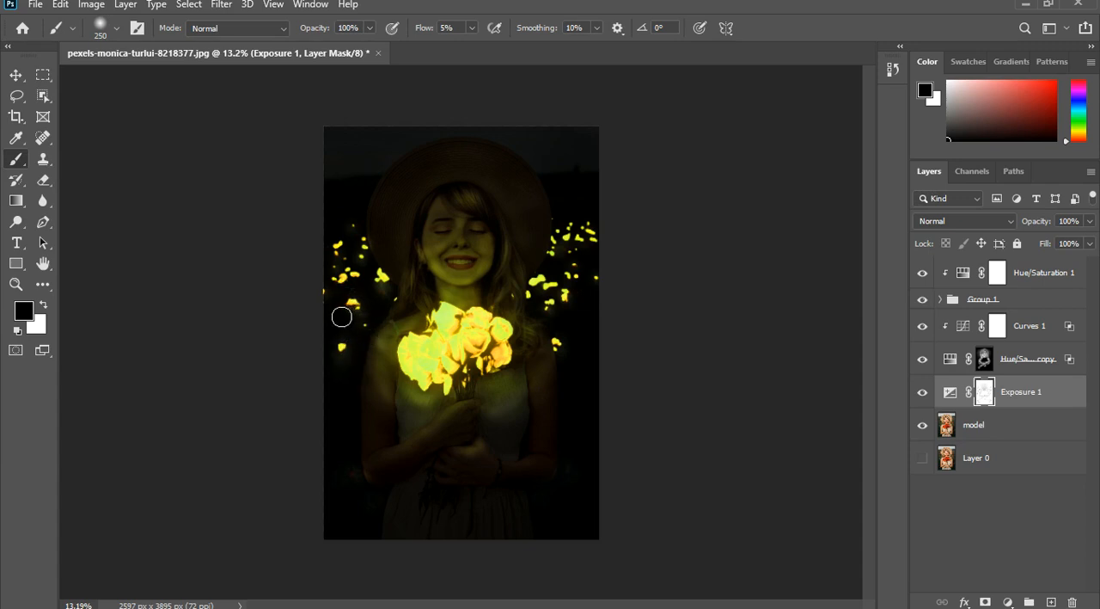
- Group all the layers from Exposure 1 up to Hue/Saturation 1, leaving the model layer and Layer 0 outside
click(940, 302)
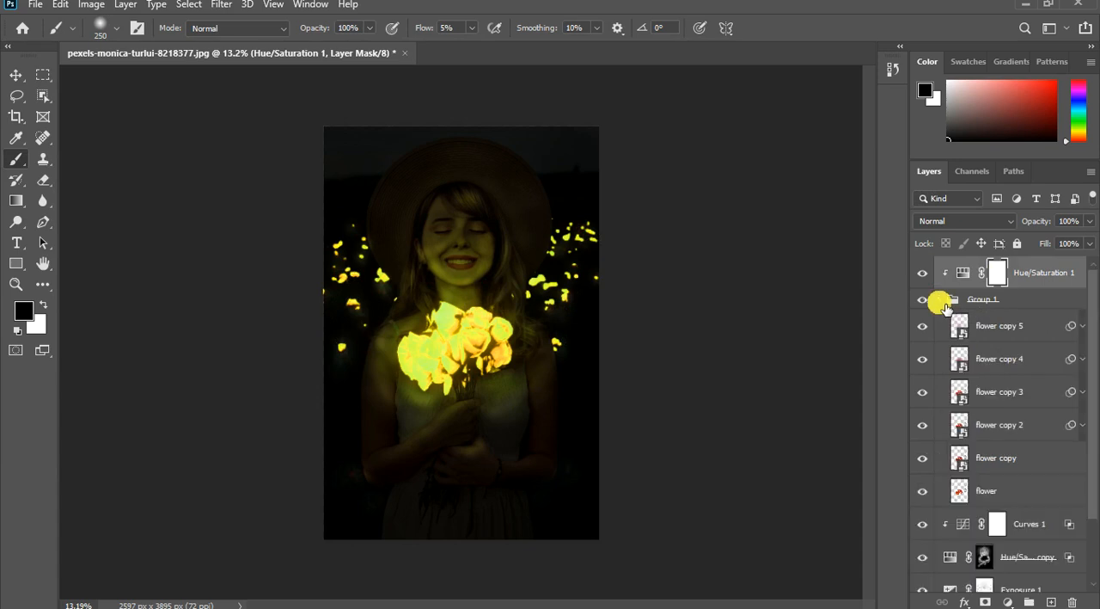
click(940, 300)
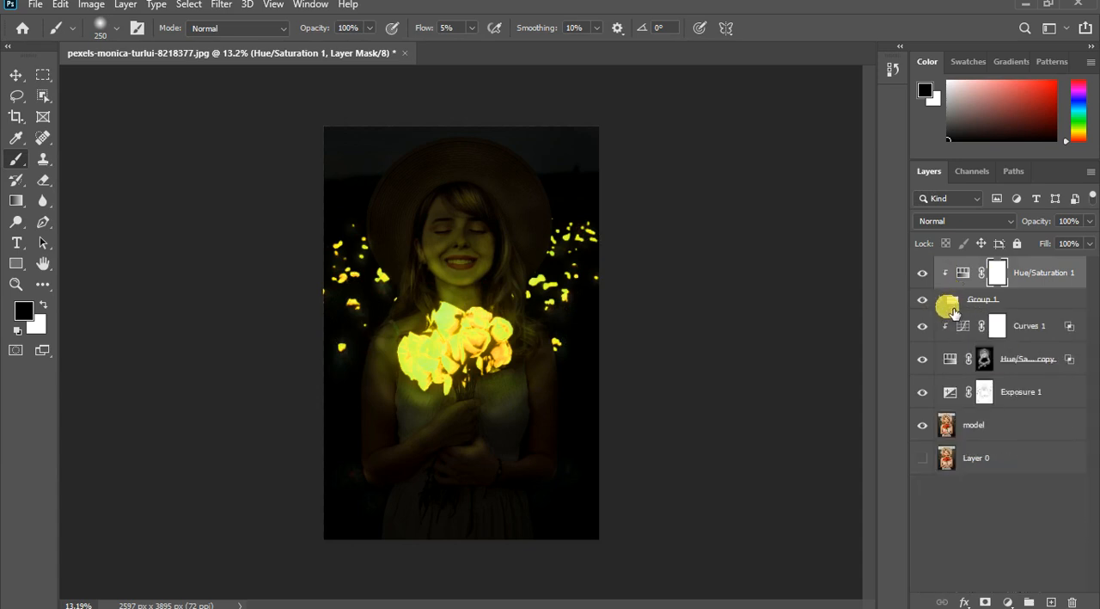
click(1034, 396)
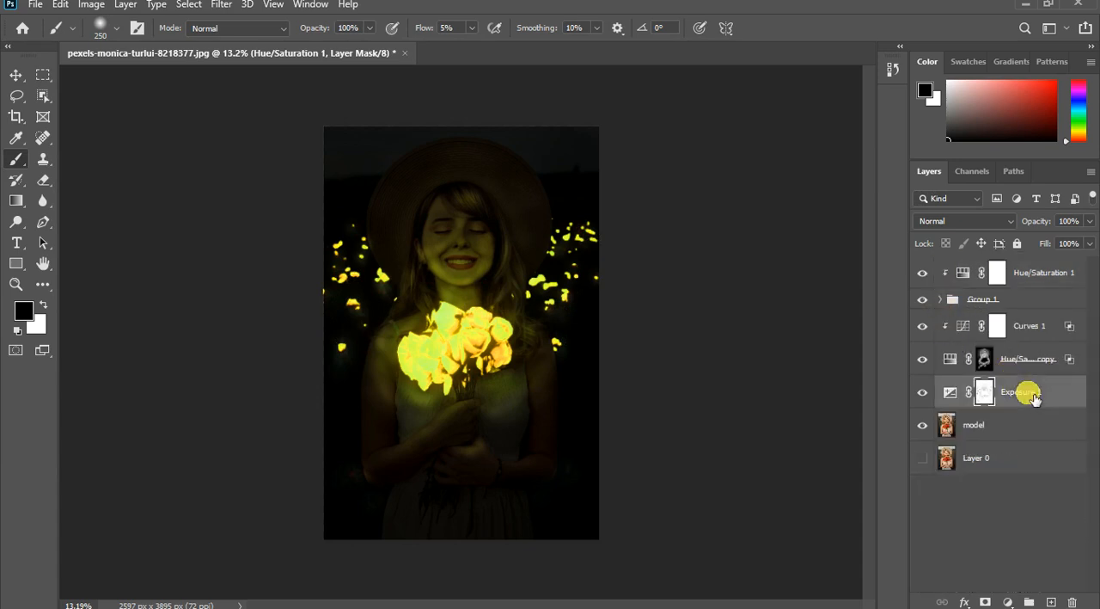
shift+click(1031, 283)
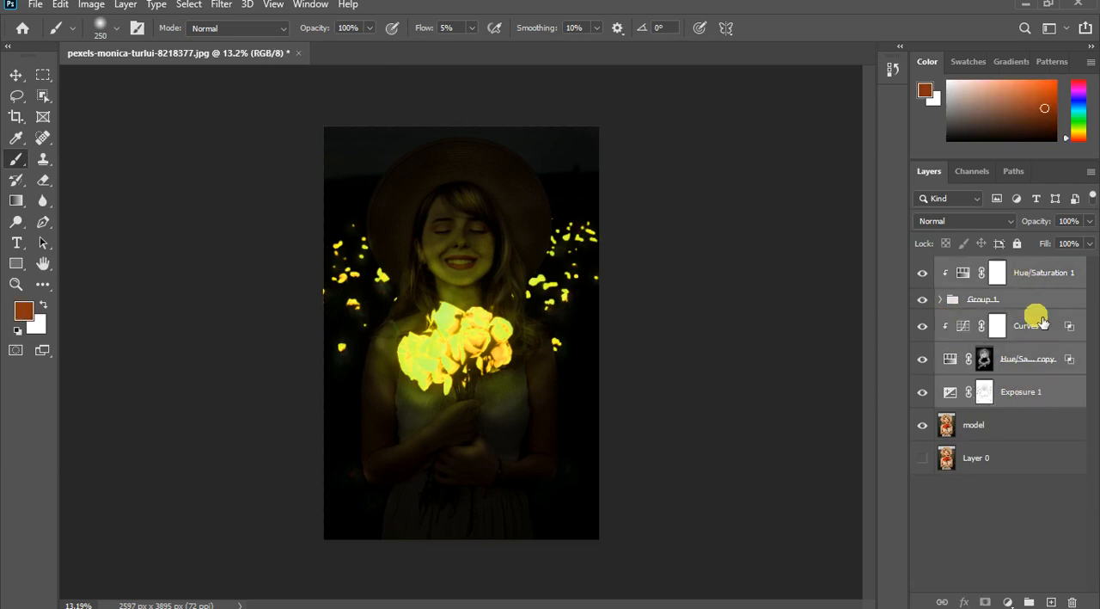
click(1029, 602)
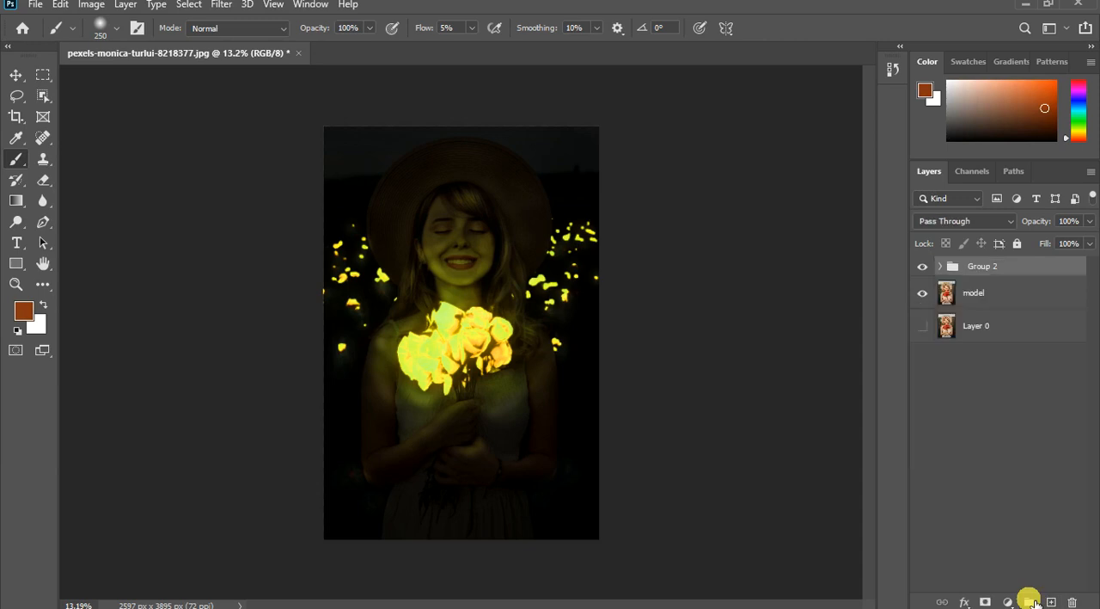
- Compare the portrait before and after the glow effect by hiding and showing the group above the model layer
click(922, 268)
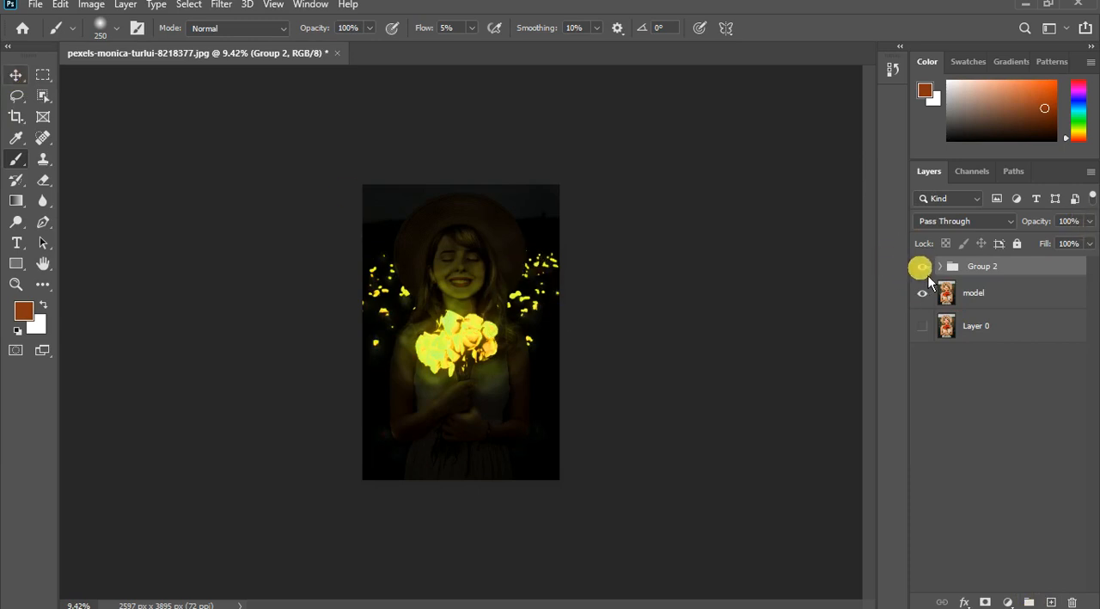
key(v)
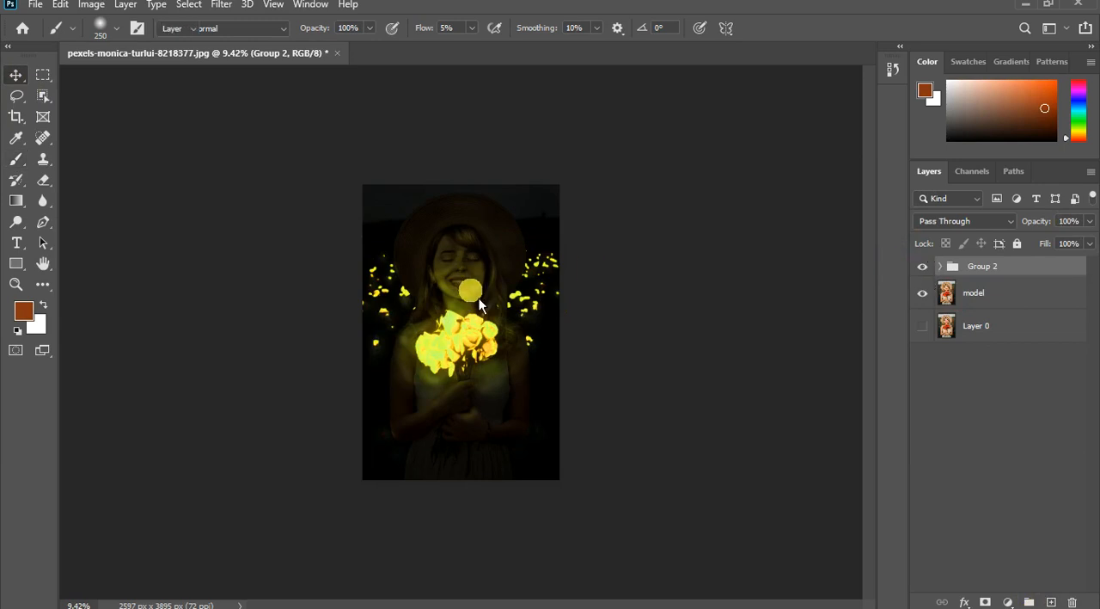
key(ctrl+t)
scroll(471, 292, down, 1)
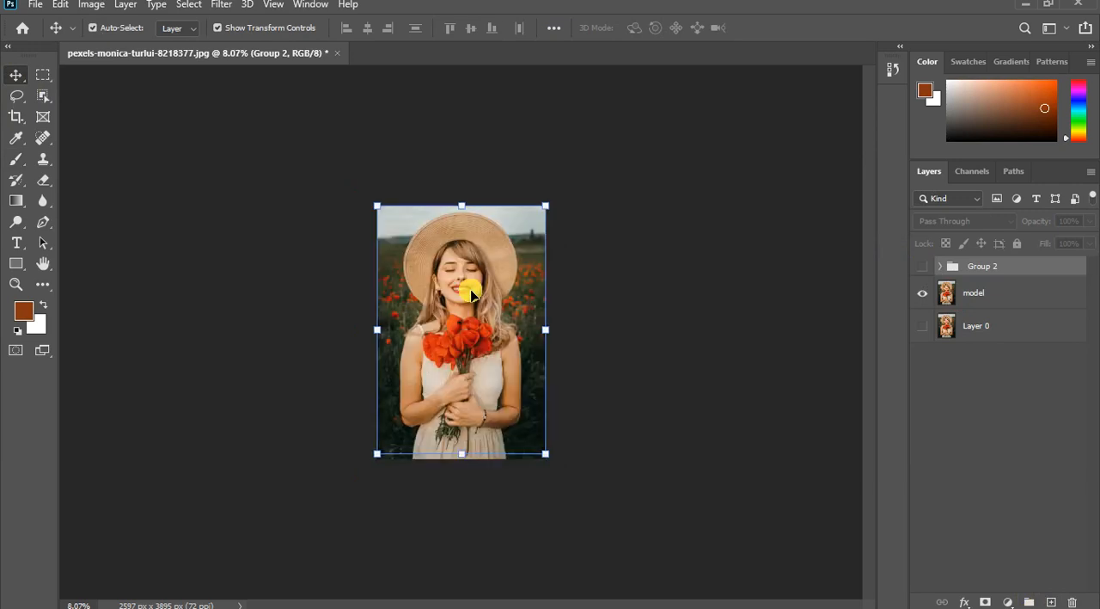
click(922, 268)
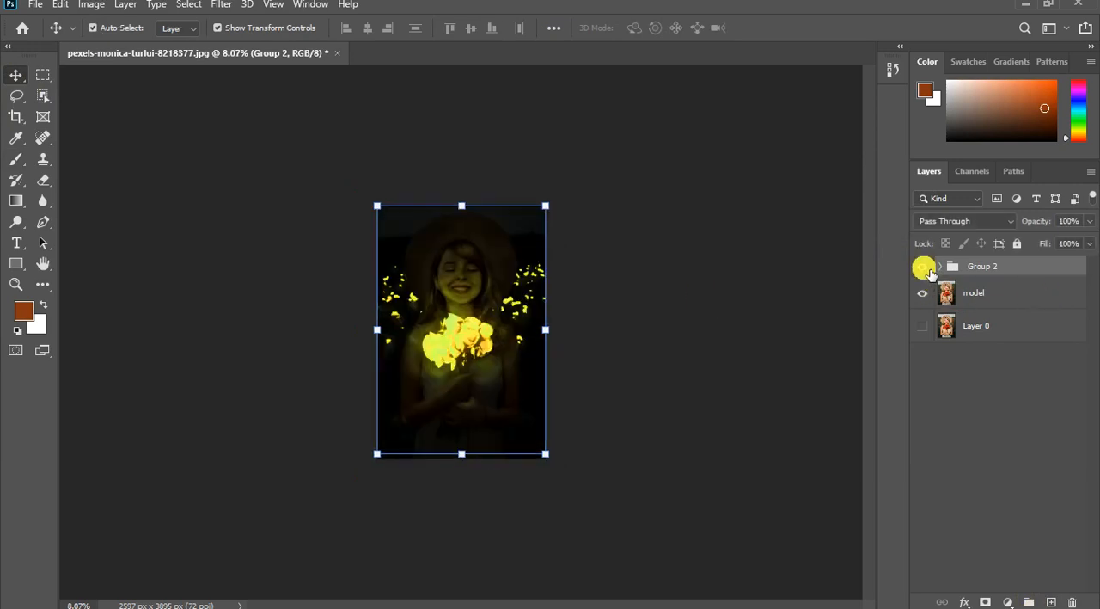
click(925, 269)
click(925, 269)
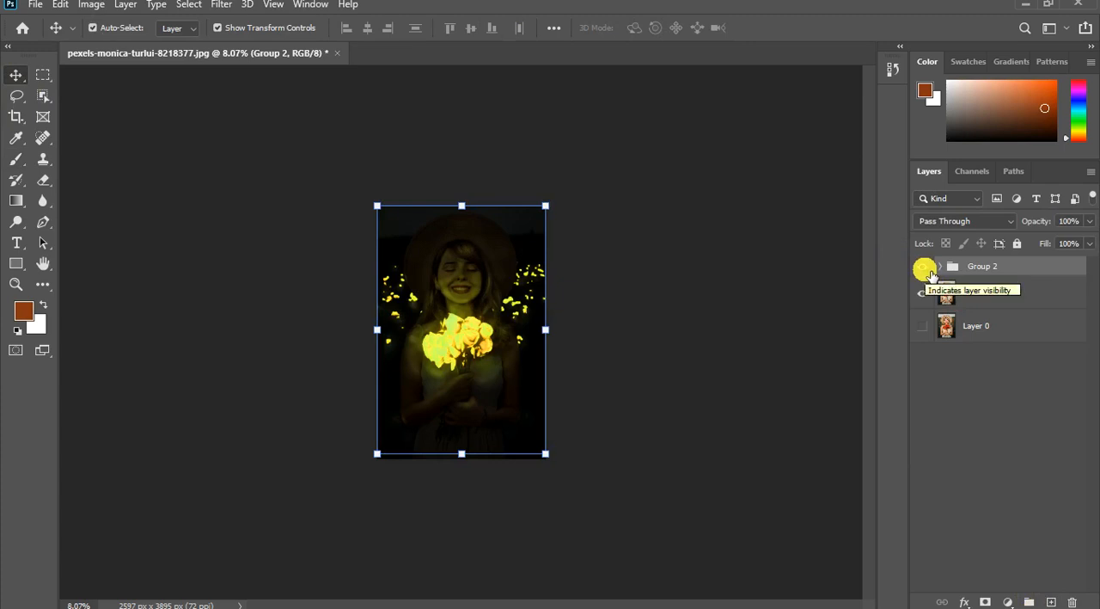